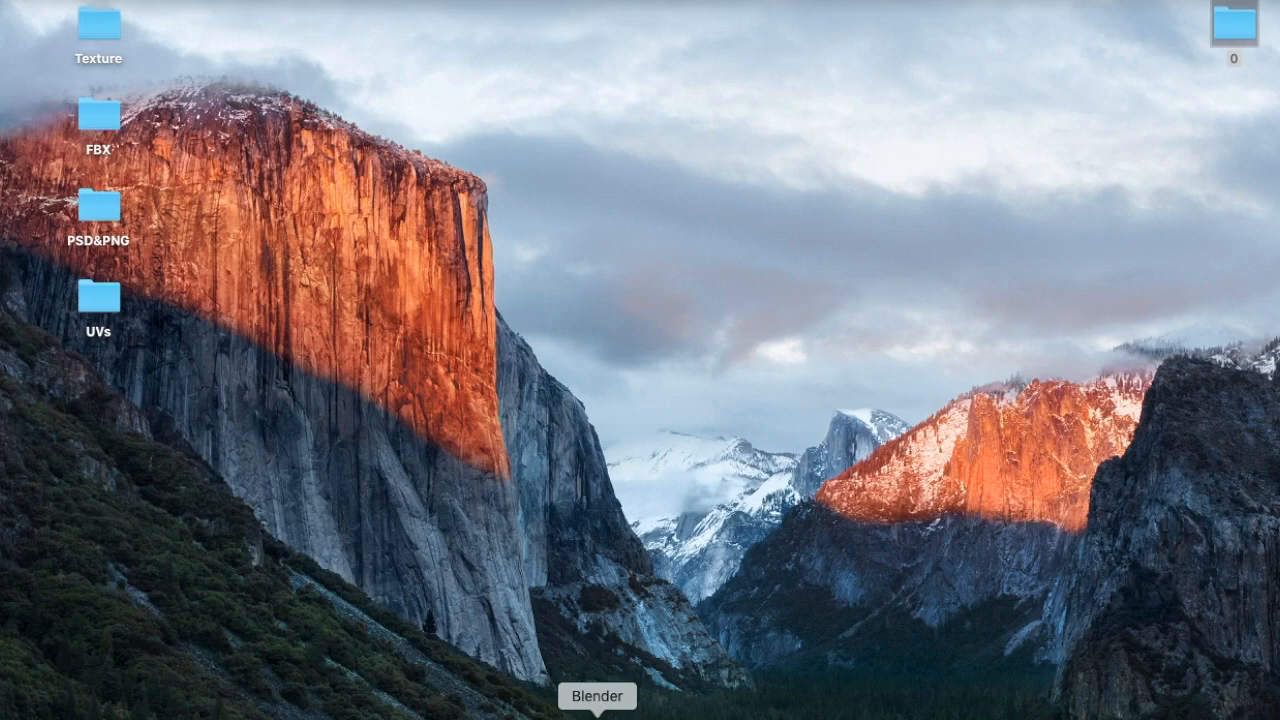
- Launch Blender and dismiss its splash screen to reveal the default scene
click(597, 718)
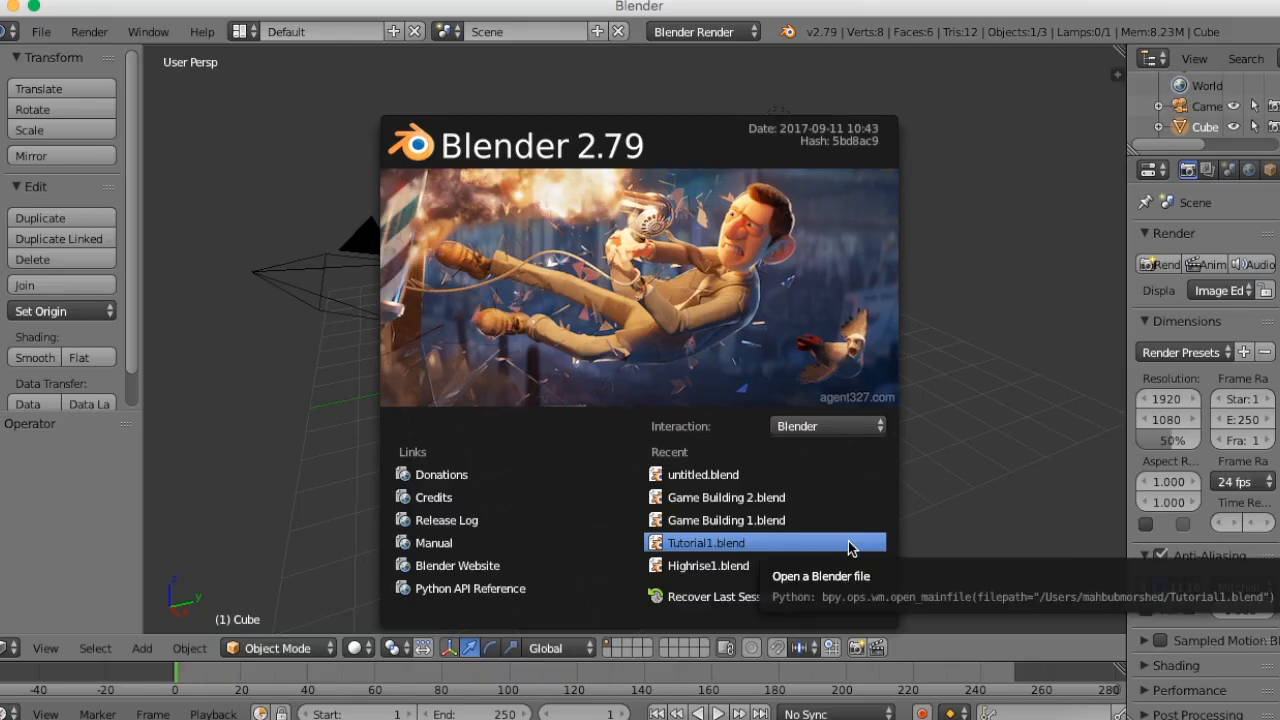
click(958, 464)
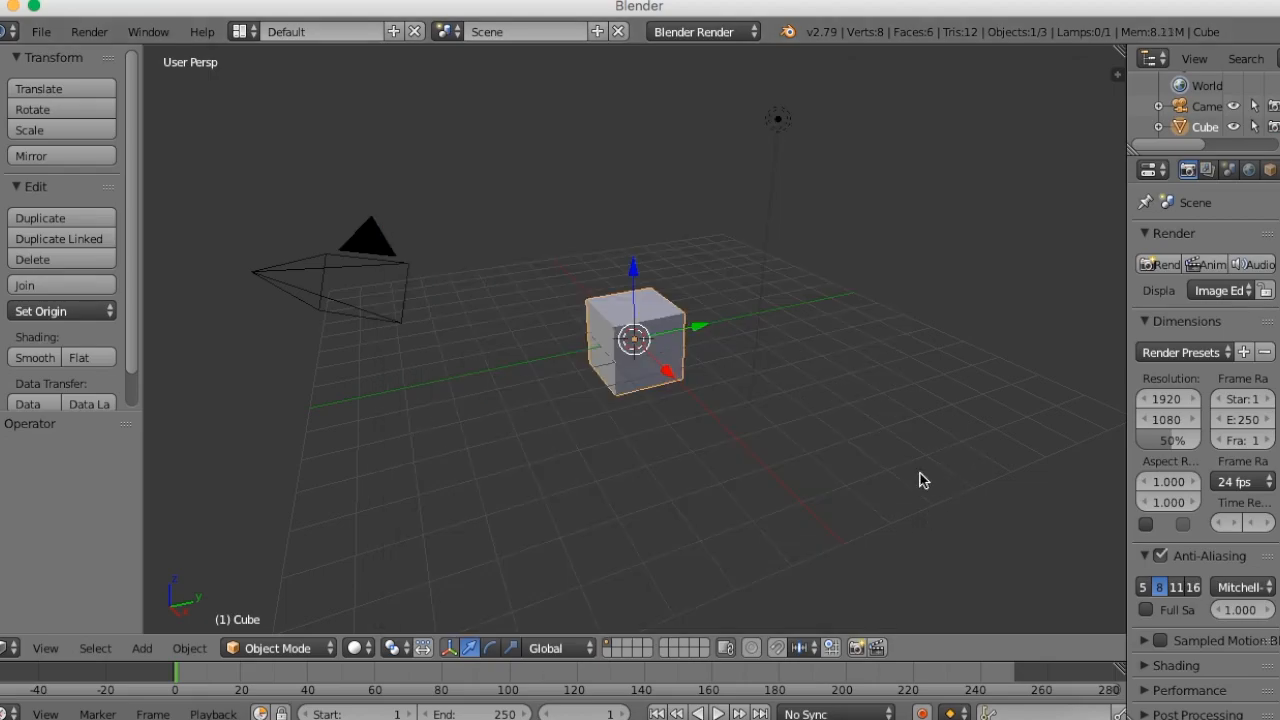
- Delete the default camera and lamp from the scene, keeping only the cube
middle_drag(829, 486, 460, 512)
right_click(259, 444)
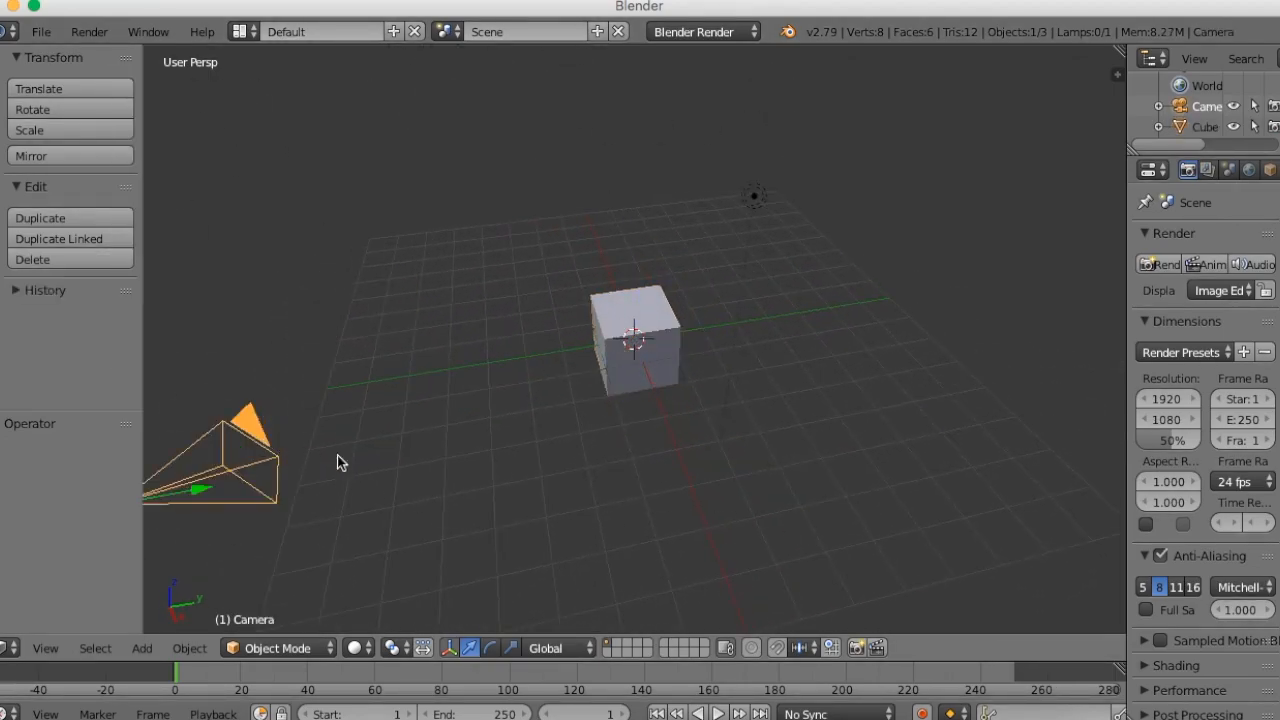
key(x)
click(449, 477)
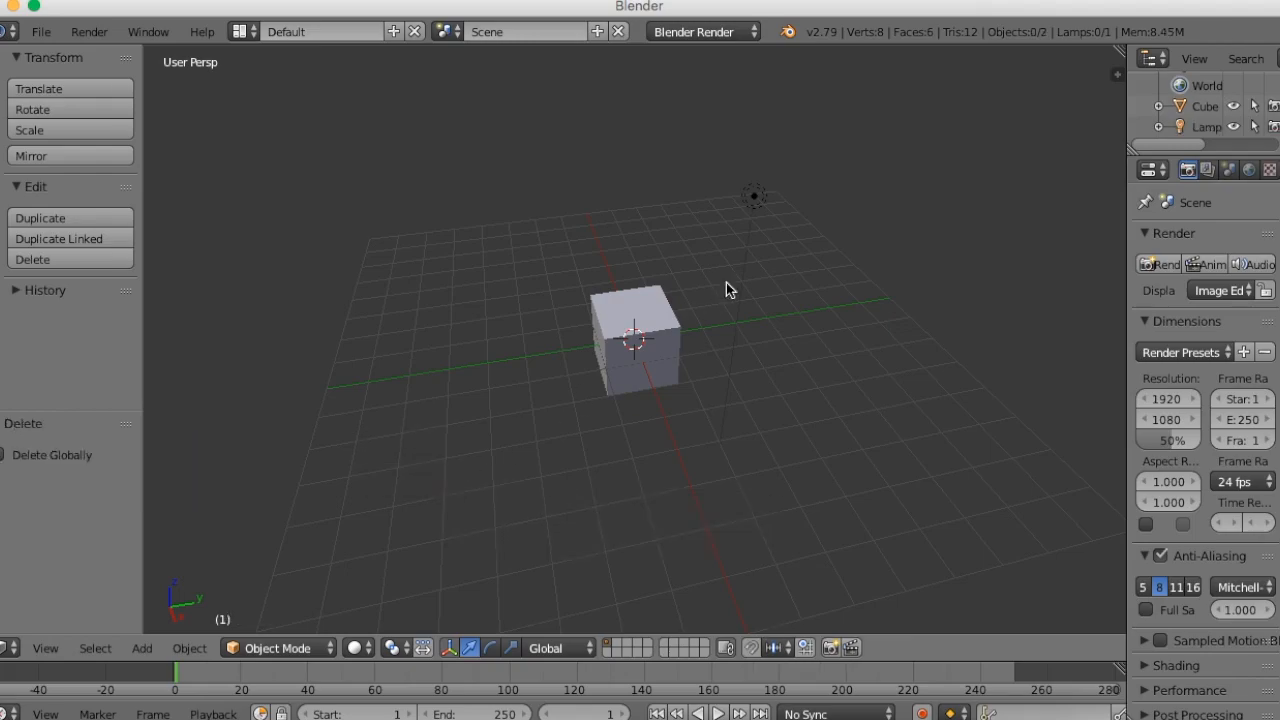
right_click(757, 201)
key(x)
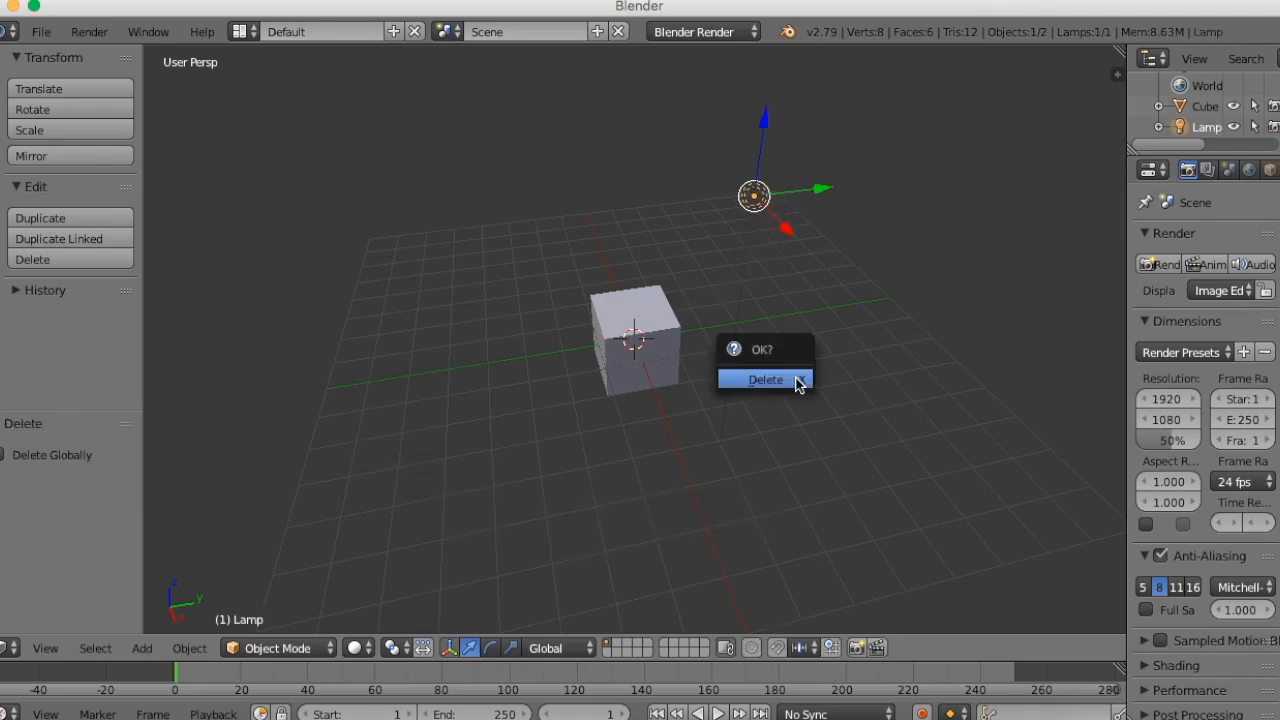
click(799, 385)
middle_drag(654, 466, 697, 446)
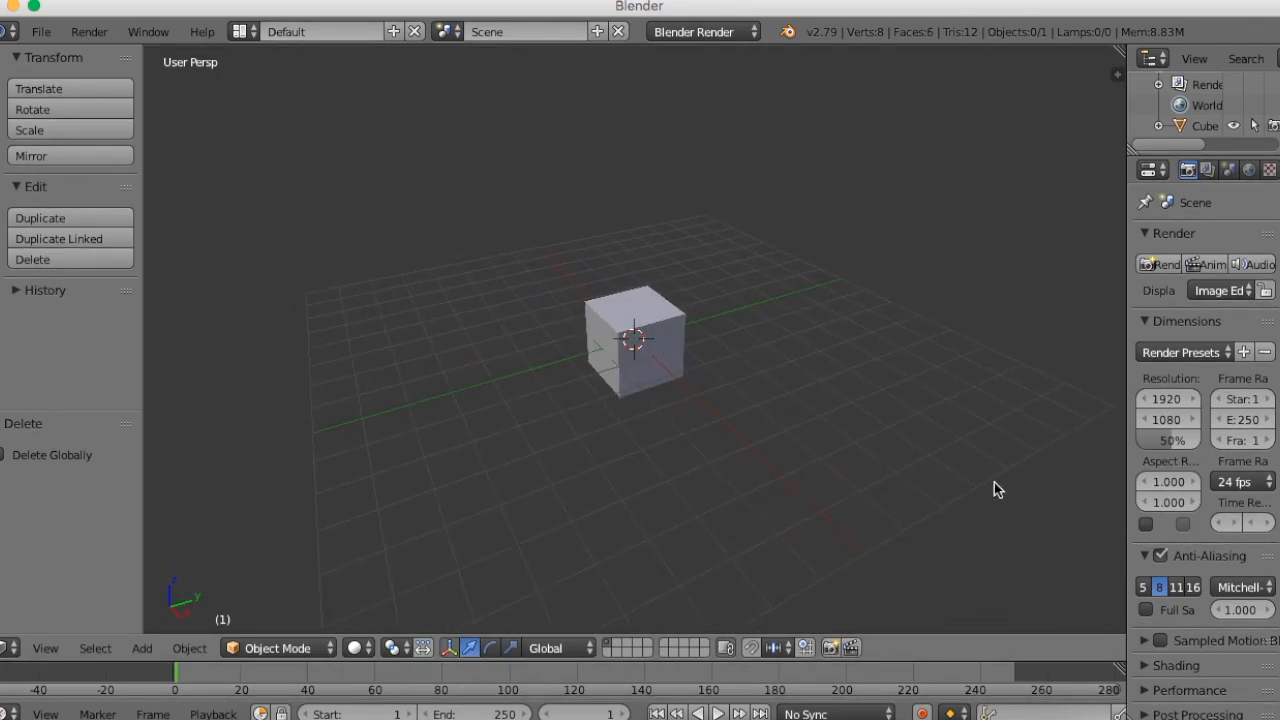
- Widen the properties editor so its settings have more room beside the 3D view
drag(1126, 334, 1012, 334)
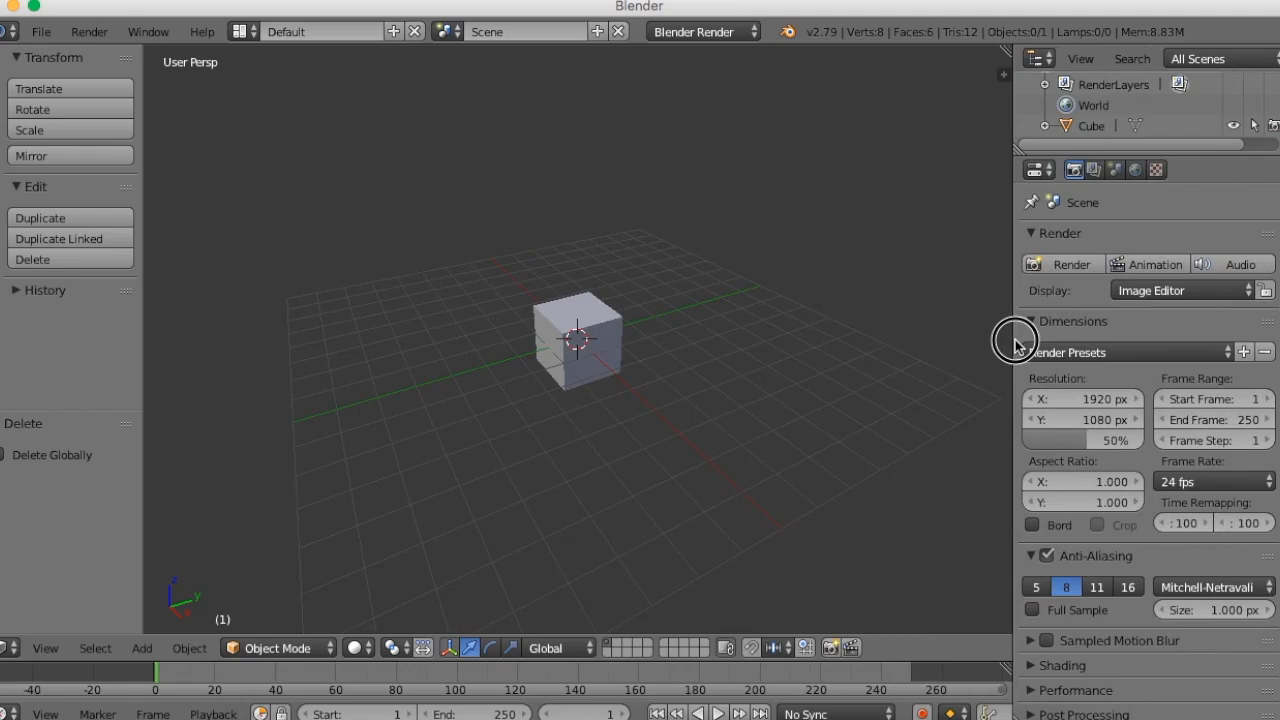
mouse_move(591, 500)
middle_down()
mouse_move(771, 429)
mouse_move(606, 457)
mouse_move(597, 484)
middle_up()
scroll(675, 431, up, 5)
scroll(675, 445, down, 2)
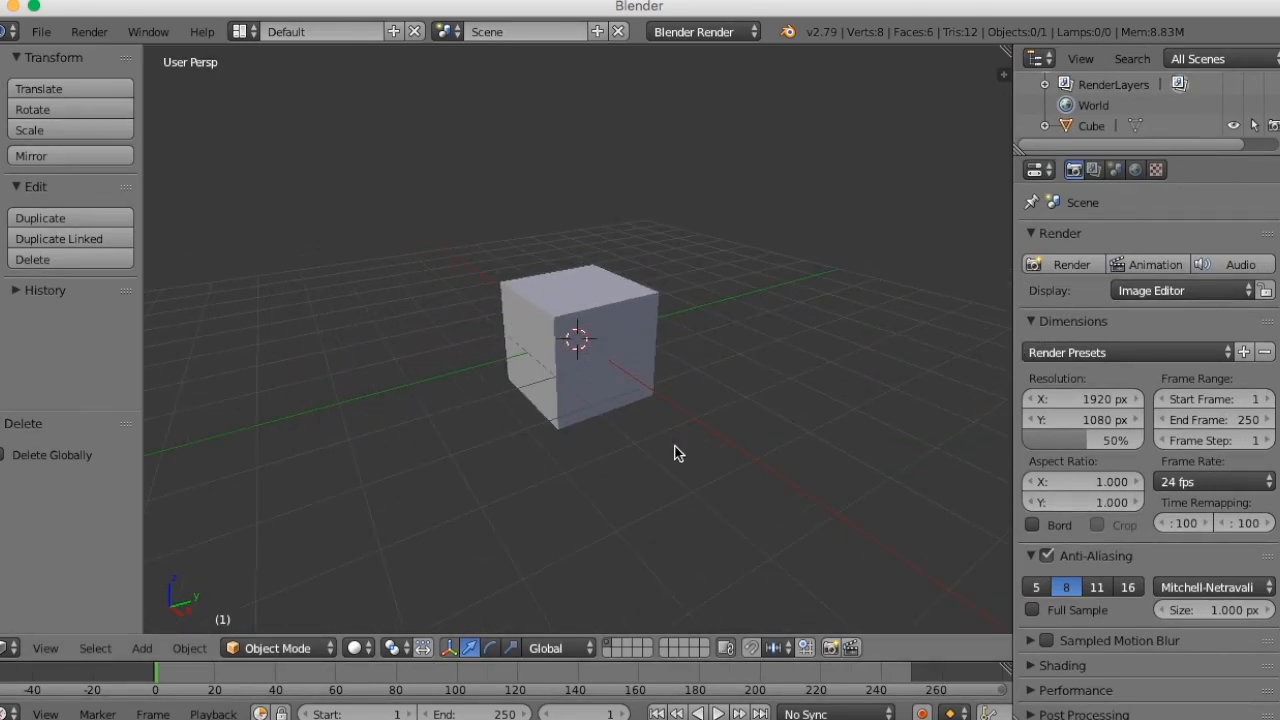
- Examine the default cube from several sides and distances
middle_drag(616, 461, 558, 533)
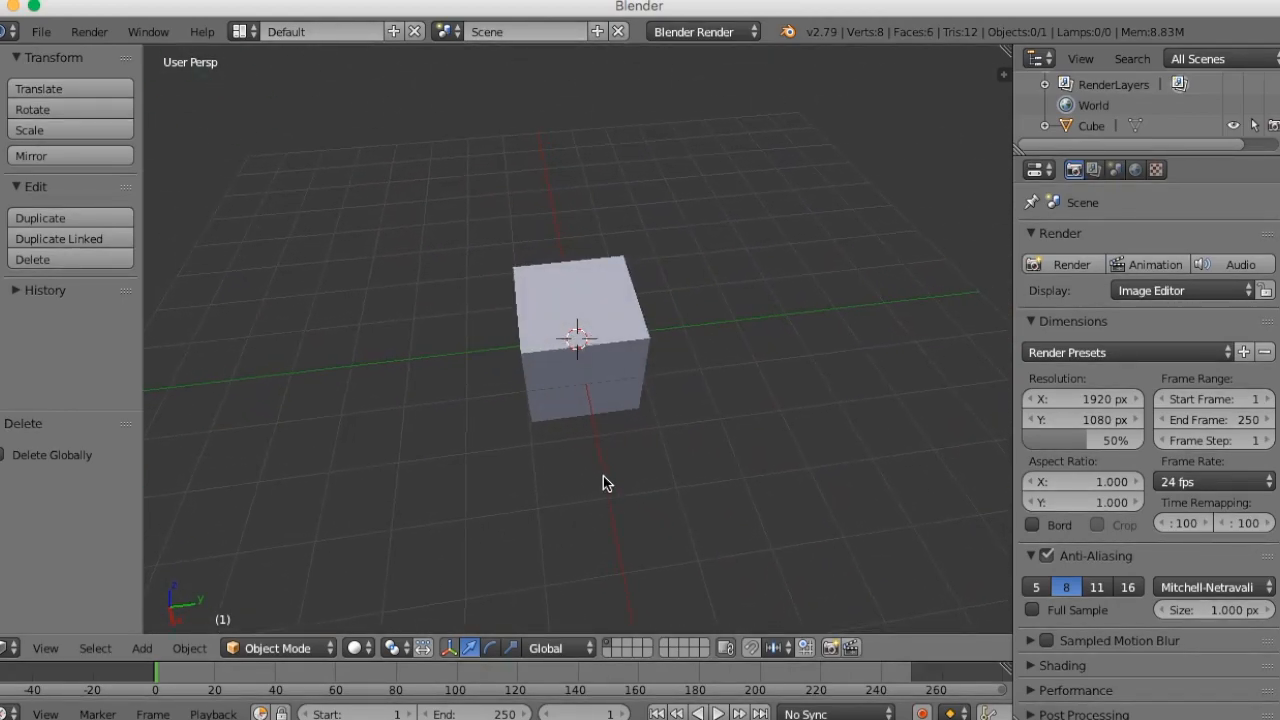
middle_drag(563, 477, 775, 481)
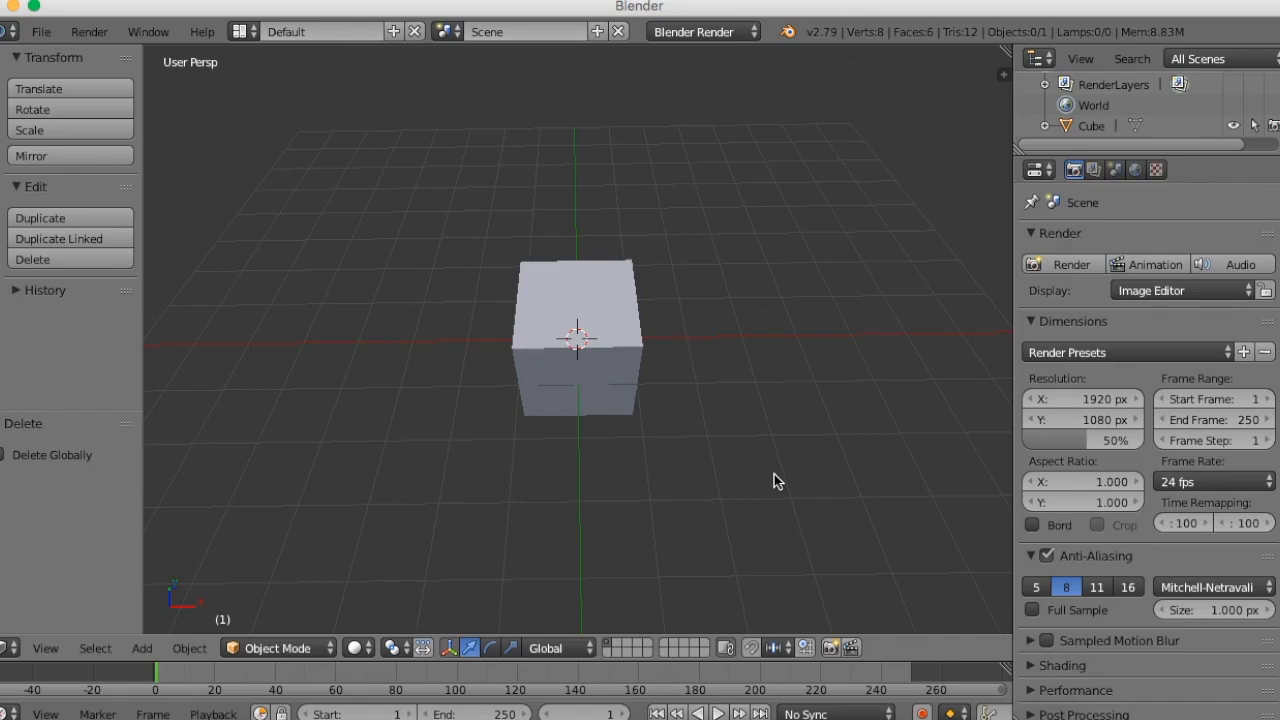
mouse_move(560, 409)
middle_down()
mouse_move(558, 424)
mouse_move(666, 300)
mouse_move(580, 343)
mouse_move(553, 423)
middle_up()
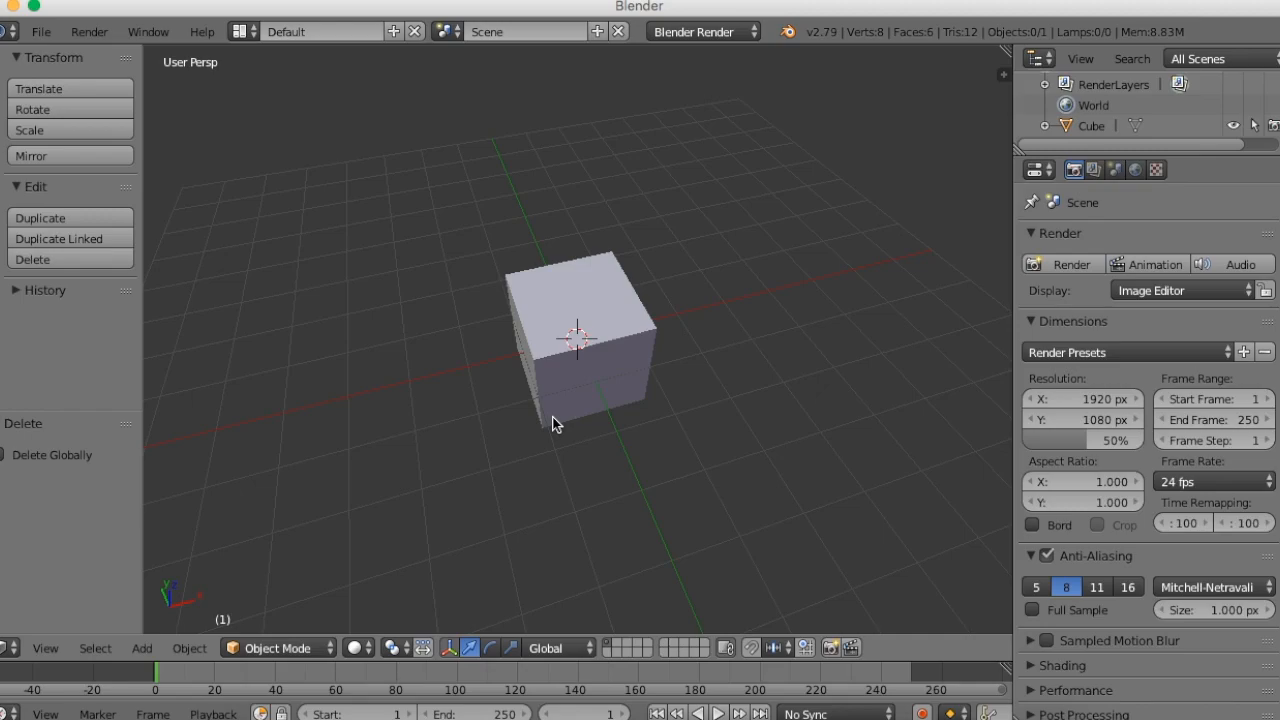
middle_drag(587, 414, 690, 451)
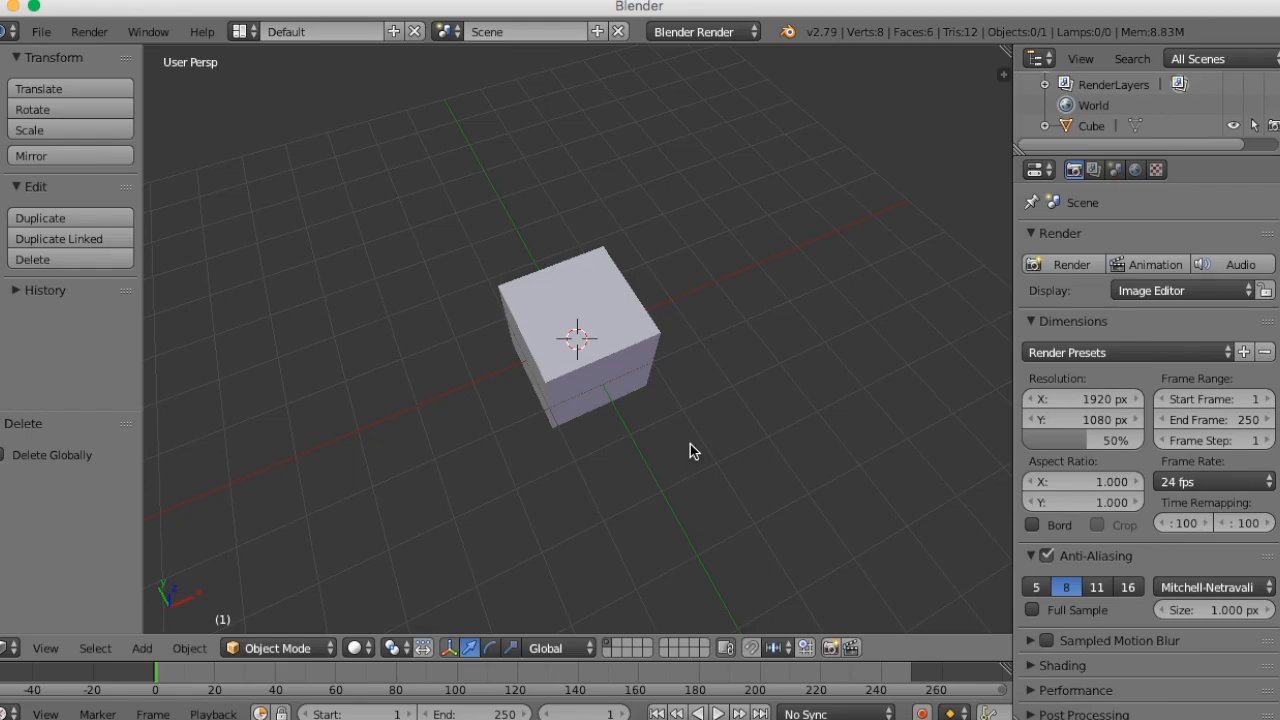
middle_drag(583, 431, 527, 311)
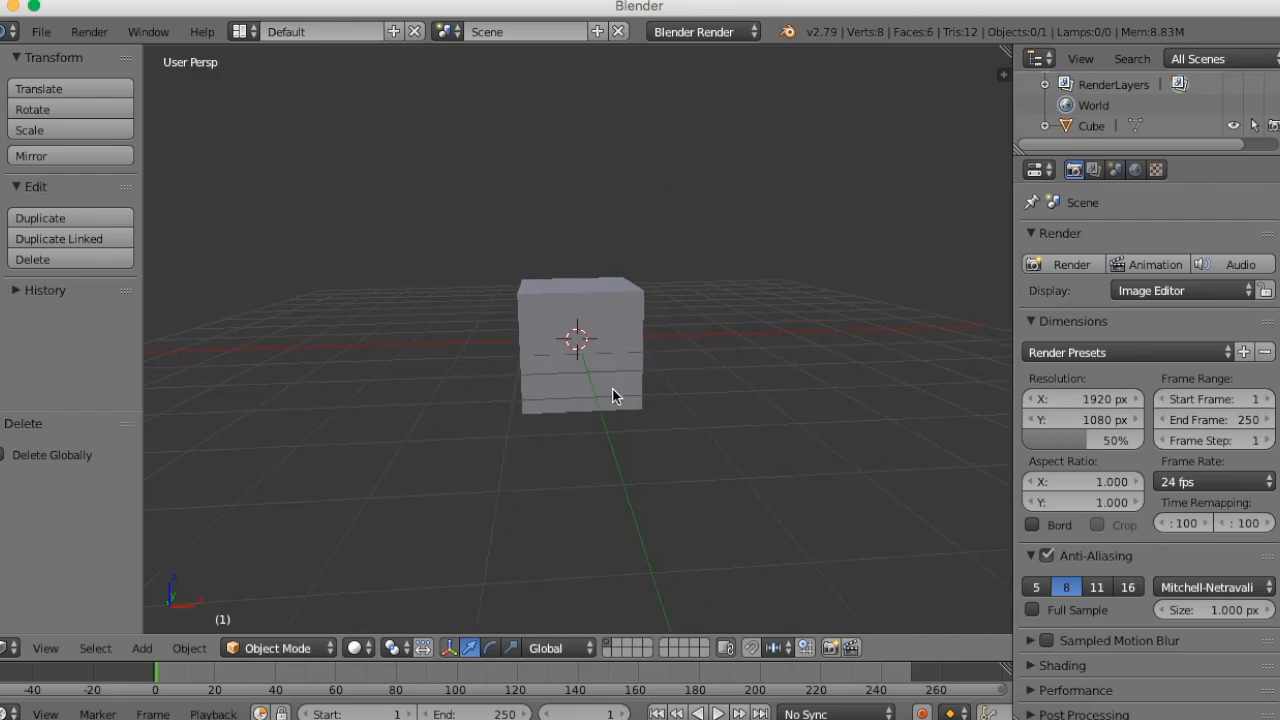
scroll(613, 396, up, 4)
scroll(603, 400, down, 3)
middle_drag(603, 400, 671, 429)
scroll(669, 434, up, 3)
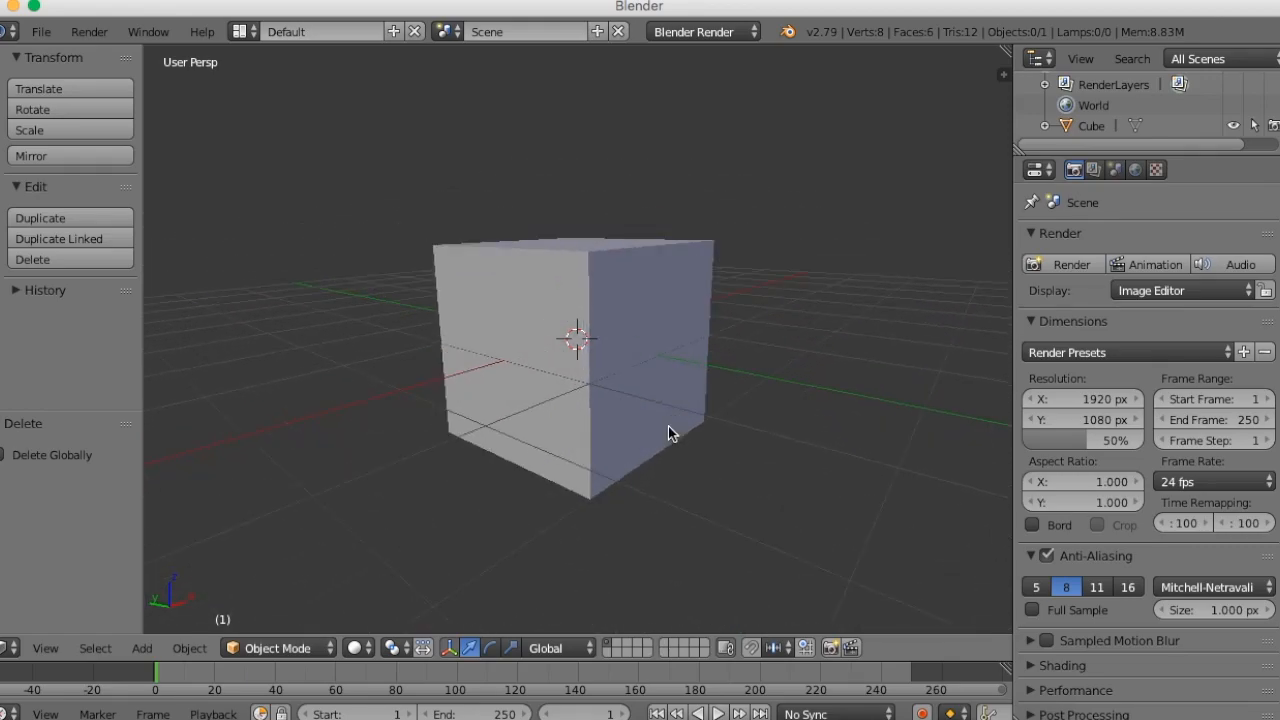
- Raise the cube's whole mesh by 1 unit along the global Z axis in Edit Mode, and return to Object Mode
right_click(617, 289)
scroll(749, 443, down, 3)
middle_drag(749, 443, 597, 400)
scroll(632, 452, up, 3)
middle_drag(632, 452, 660, 578)
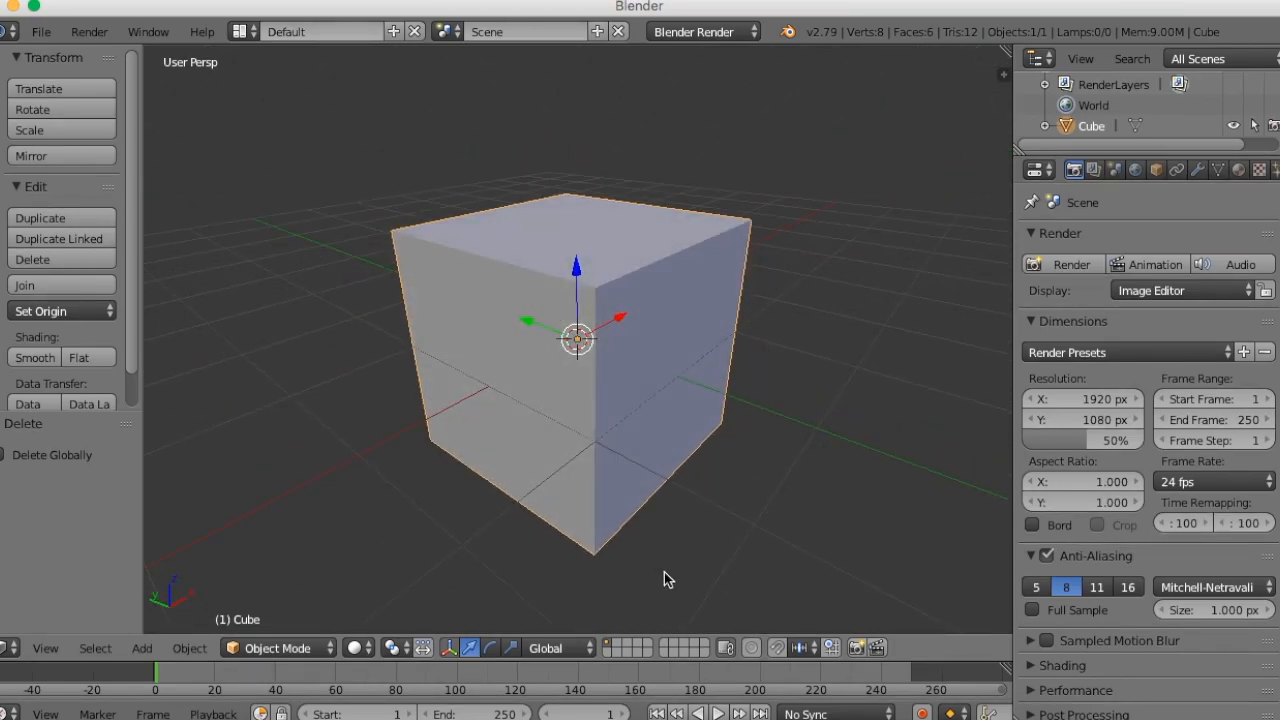
key(Tab)
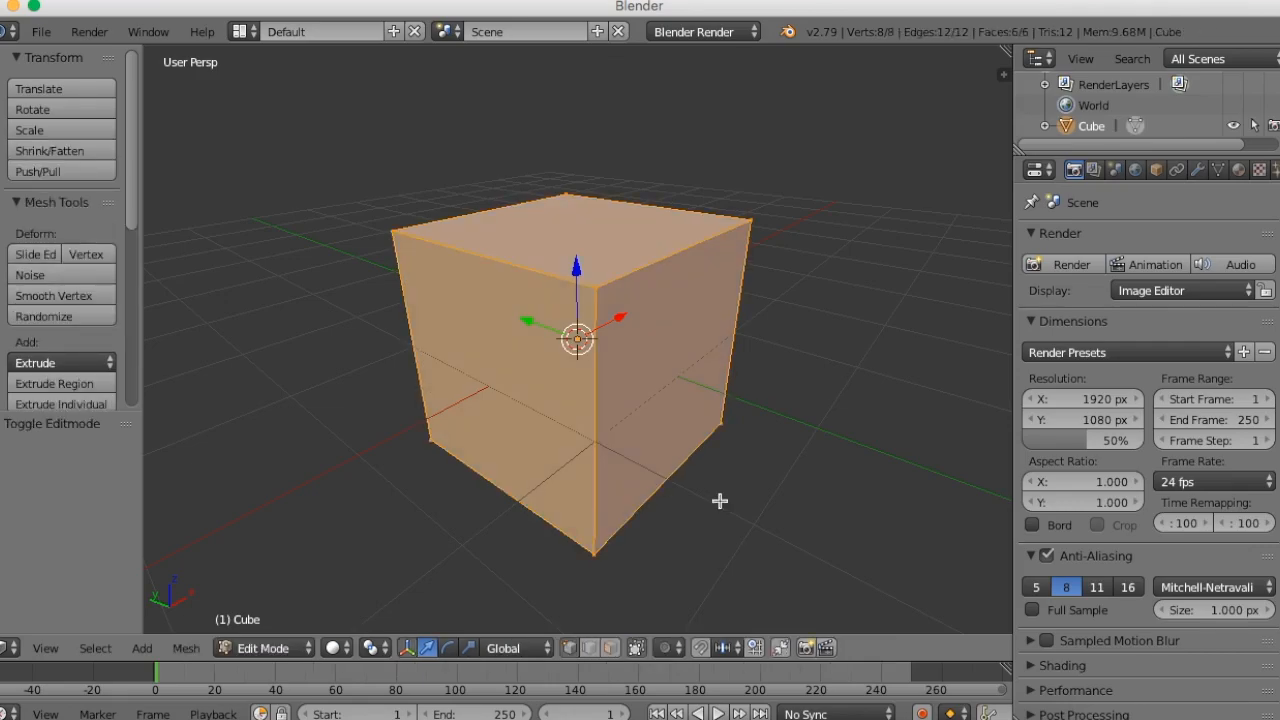
key(g)
key(z)
key(1)
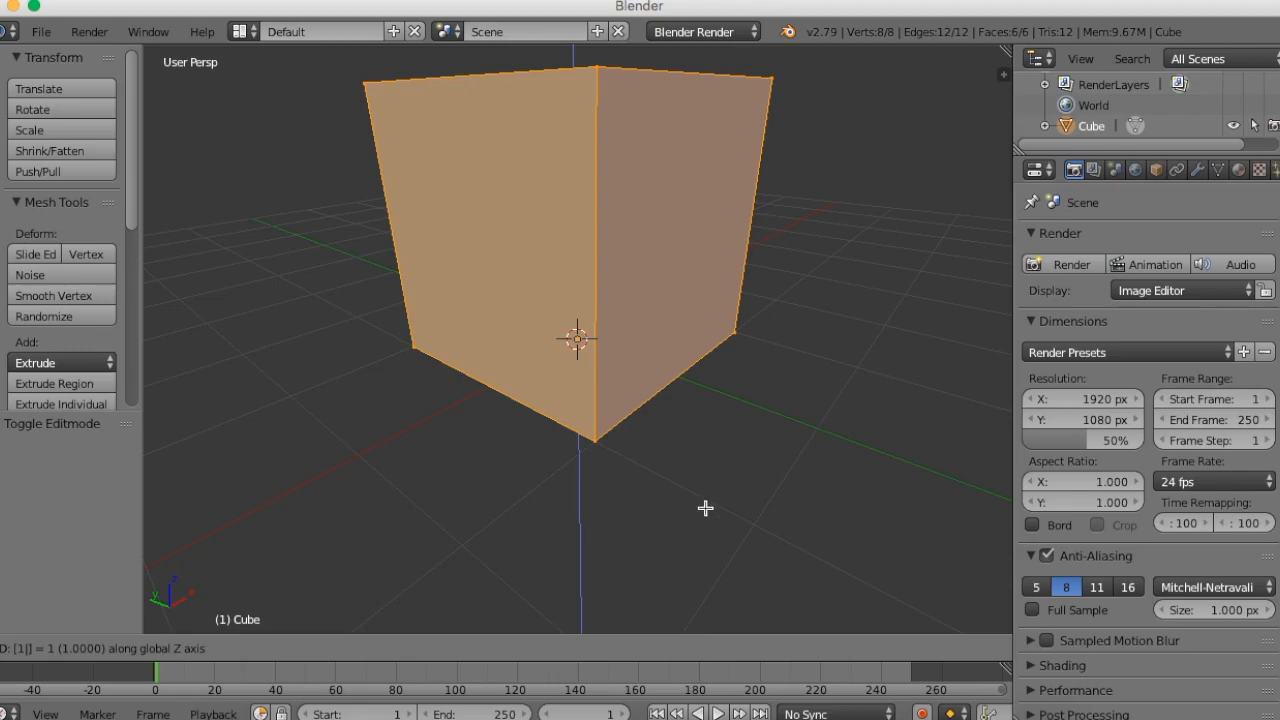
key(Return)
middle_drag(640, 480, 800, 380)
key(Tab)
scroll(640, 515, down, 5)
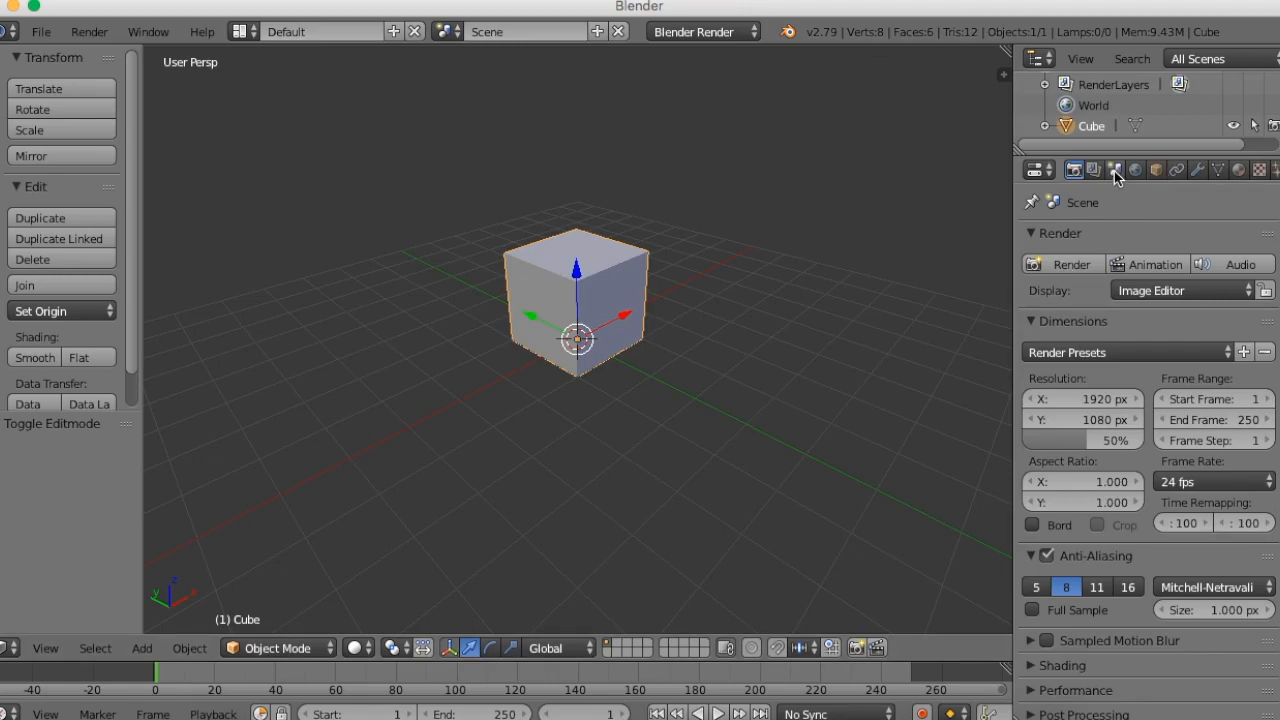
- Set the scene's units to the Feet preset
click(1115, 171)
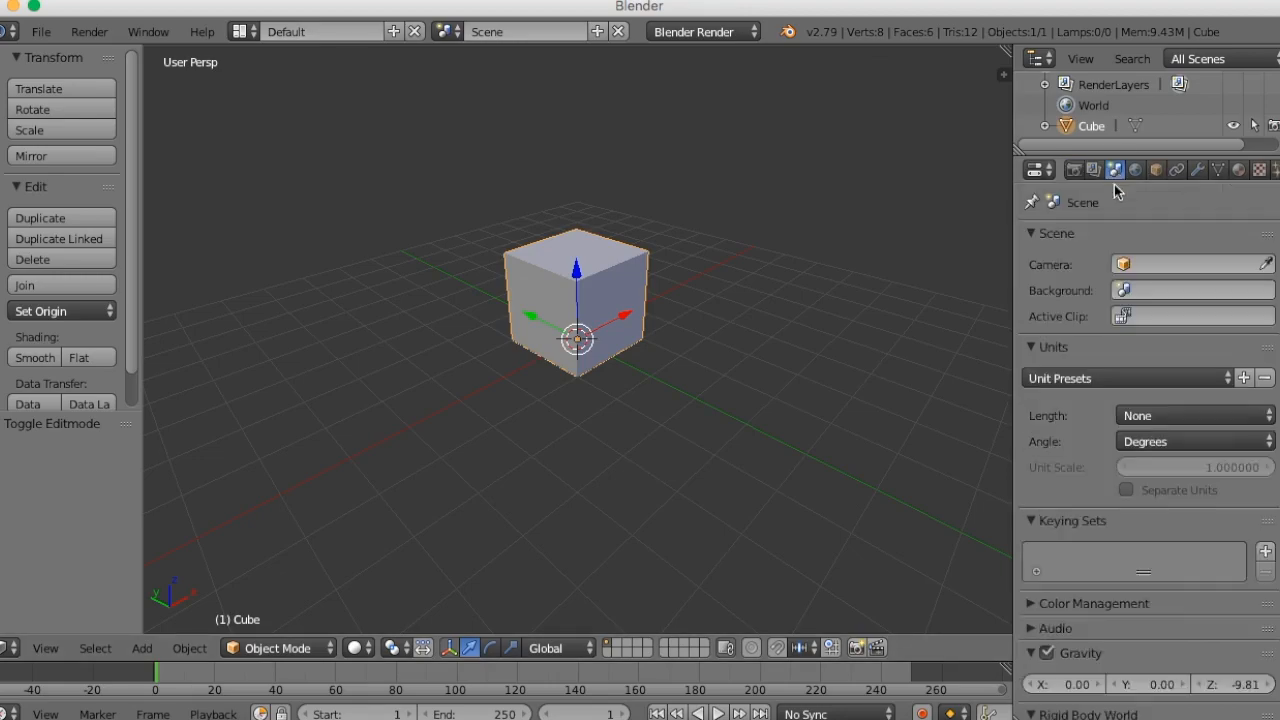
click(1176, 380)
click(1172, 432)
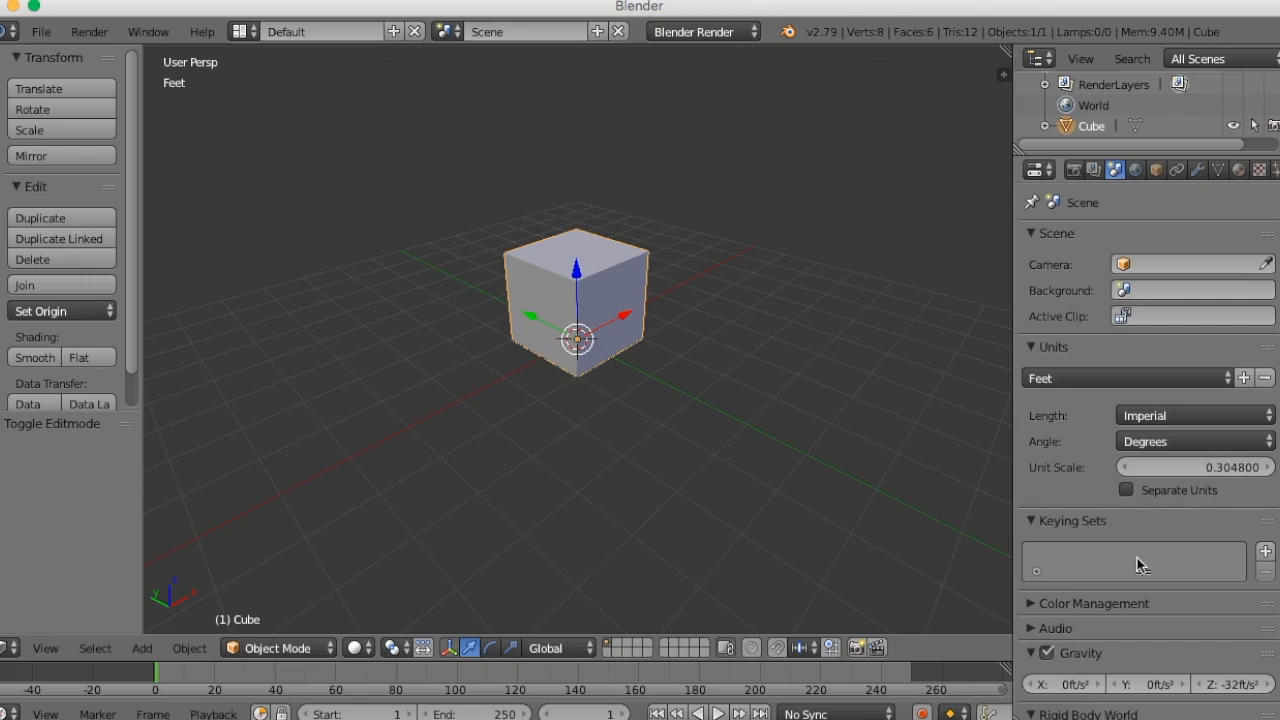
- Display the cube's transform properties and set its X dimension to 60 ft
key(n)
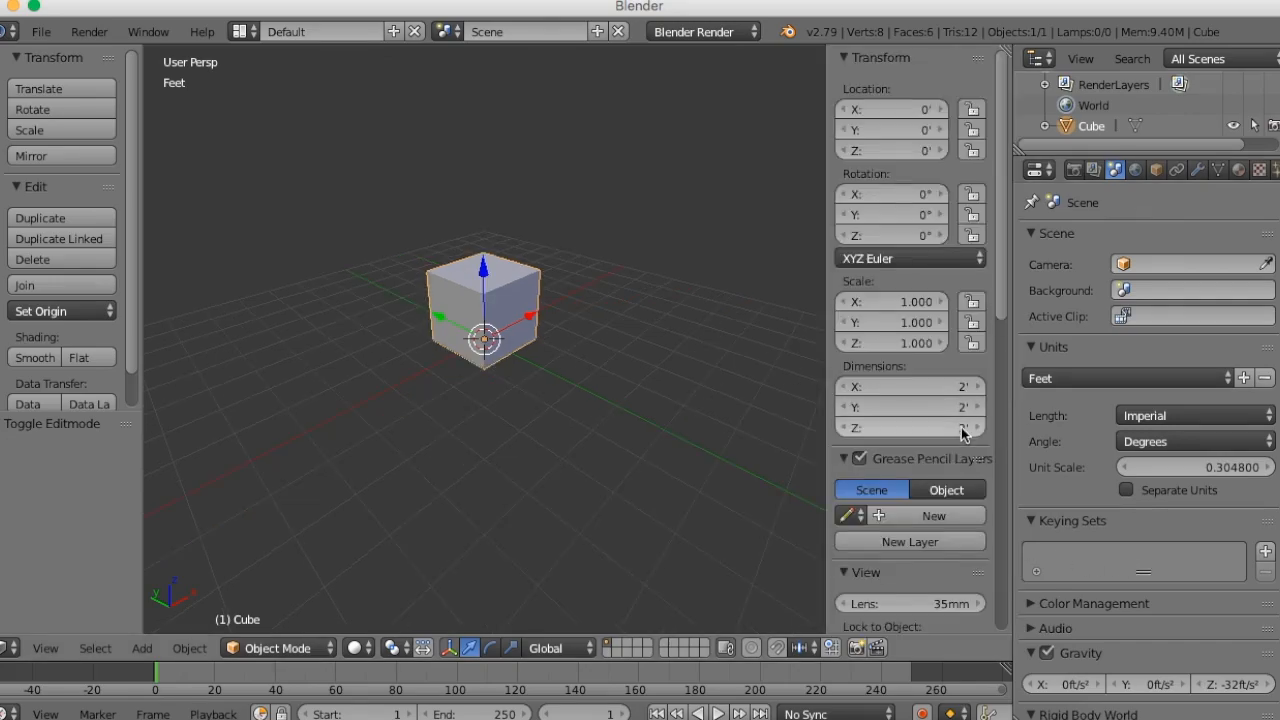
scroll(926, 431, down, 3)
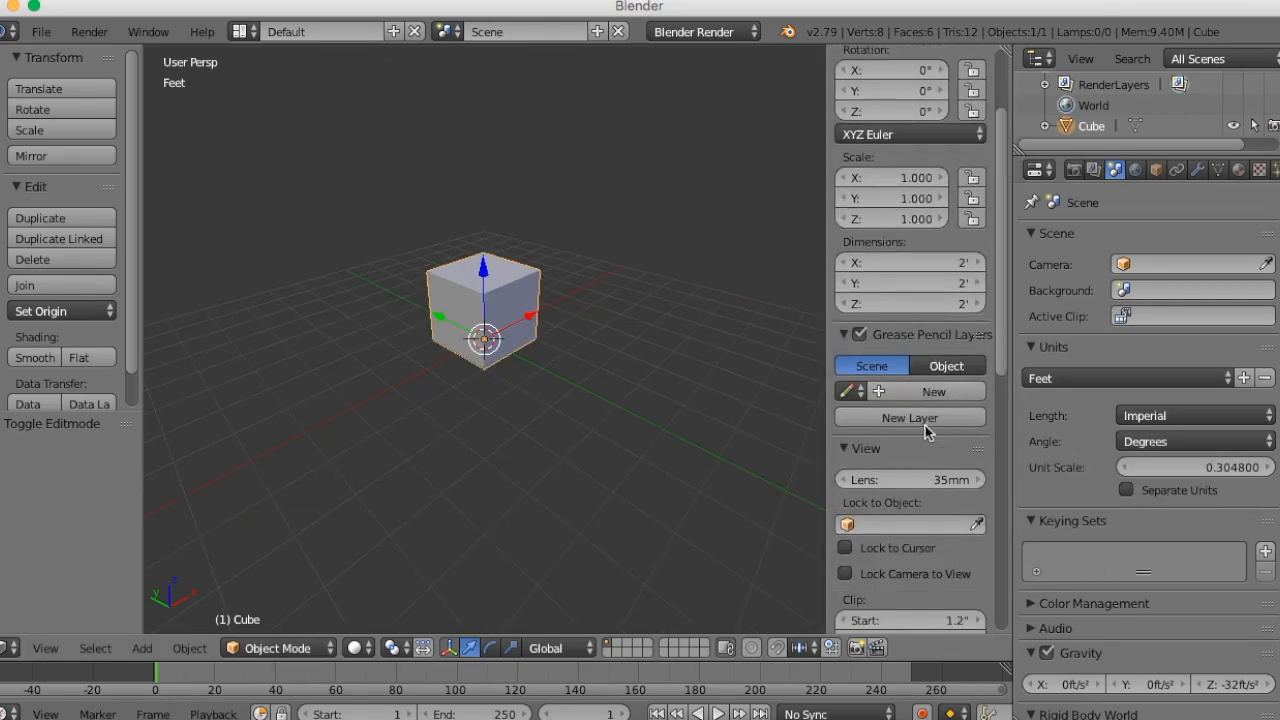
scroll(926, 431, up, 3)
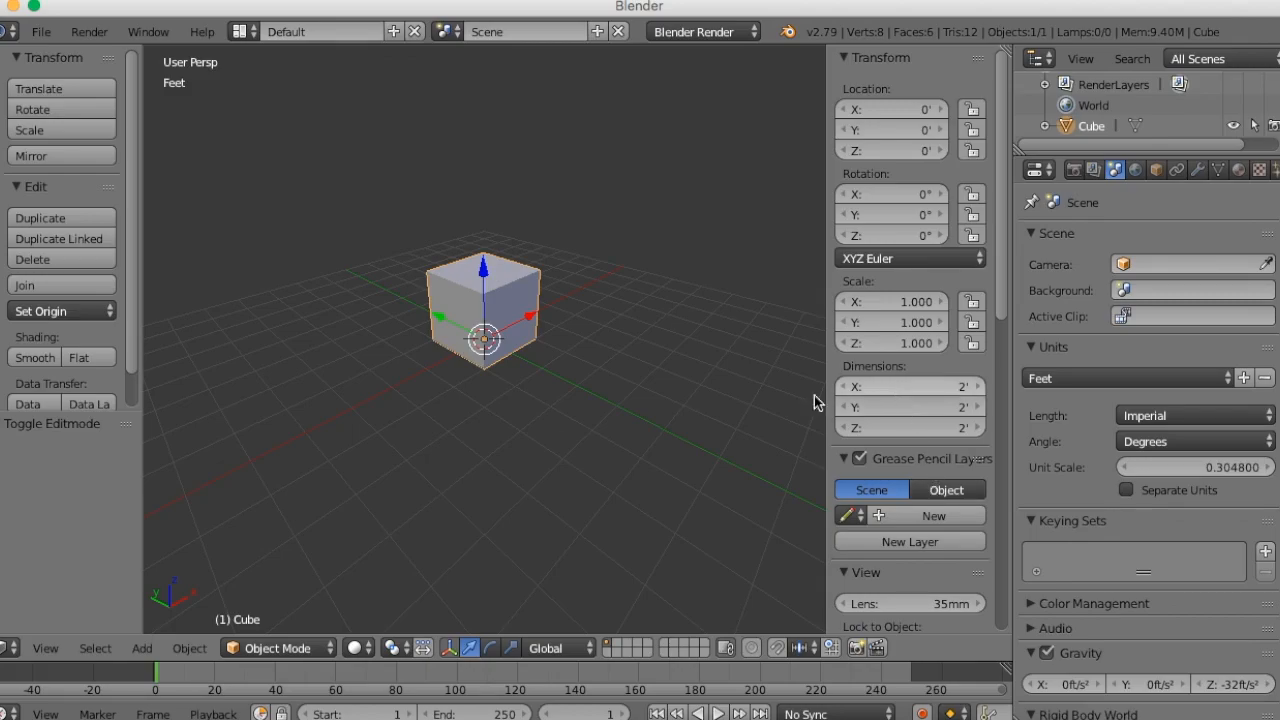
middle_drag(431, 434, 380, 453)
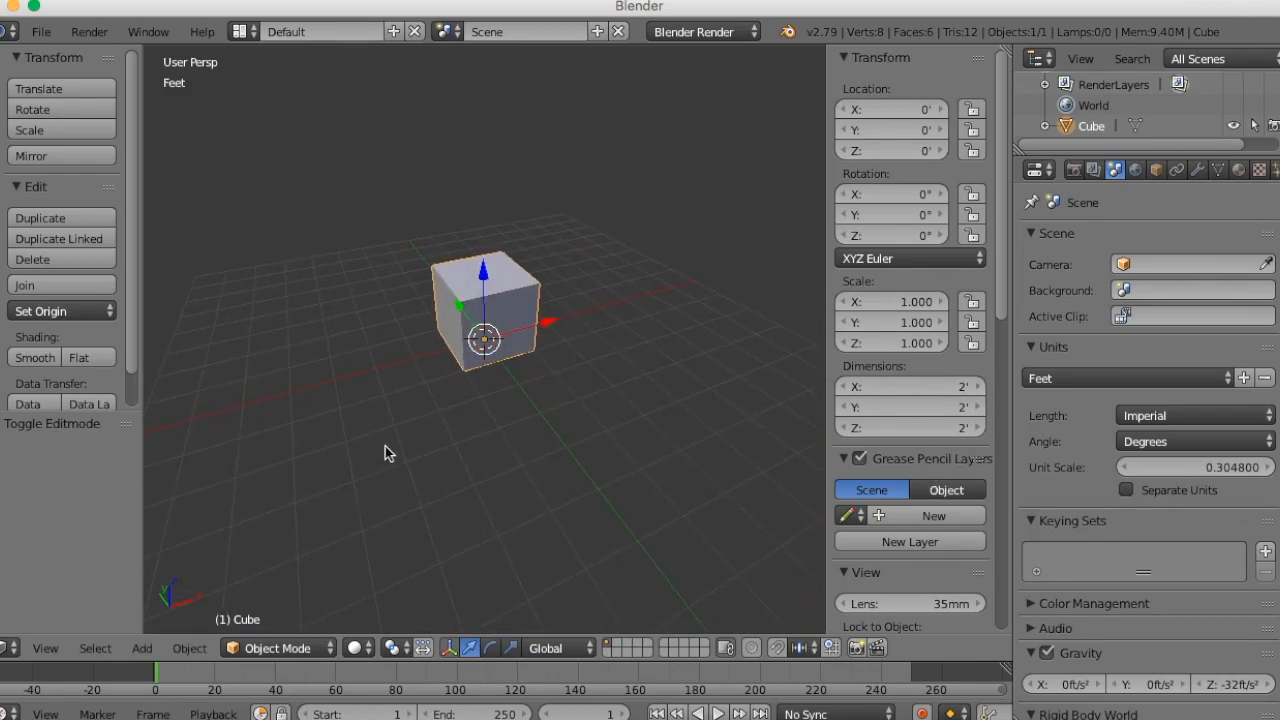
click(903, 389)
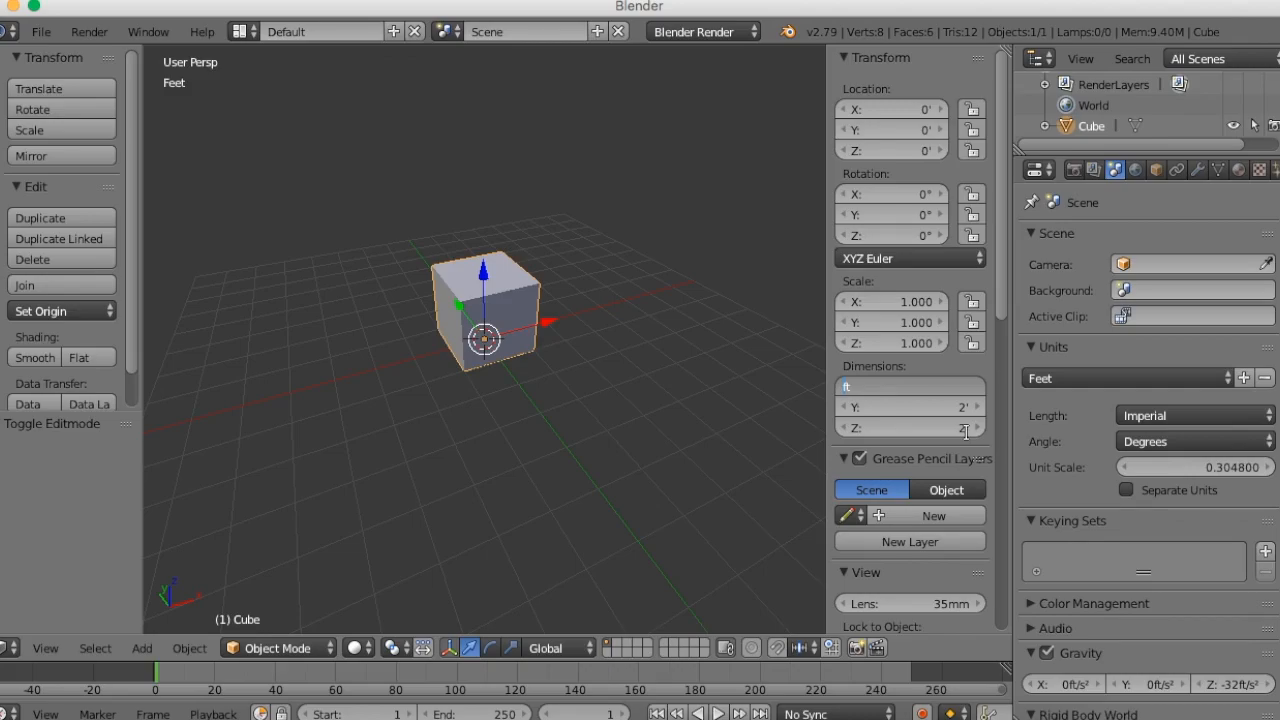
key(Return)
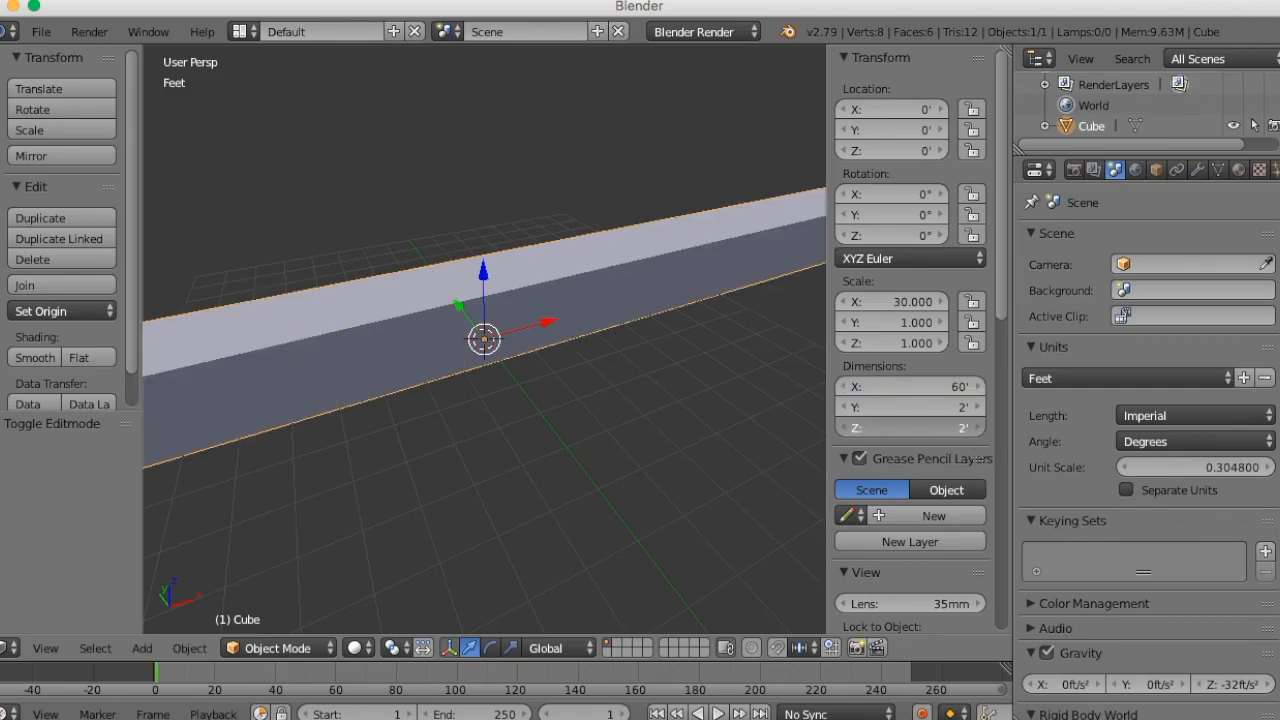
- Set the cube's Y dimension to 60 ft and its Z dimension to 130 ft
click(867, 407)
drag(851, 409, 825, 412)
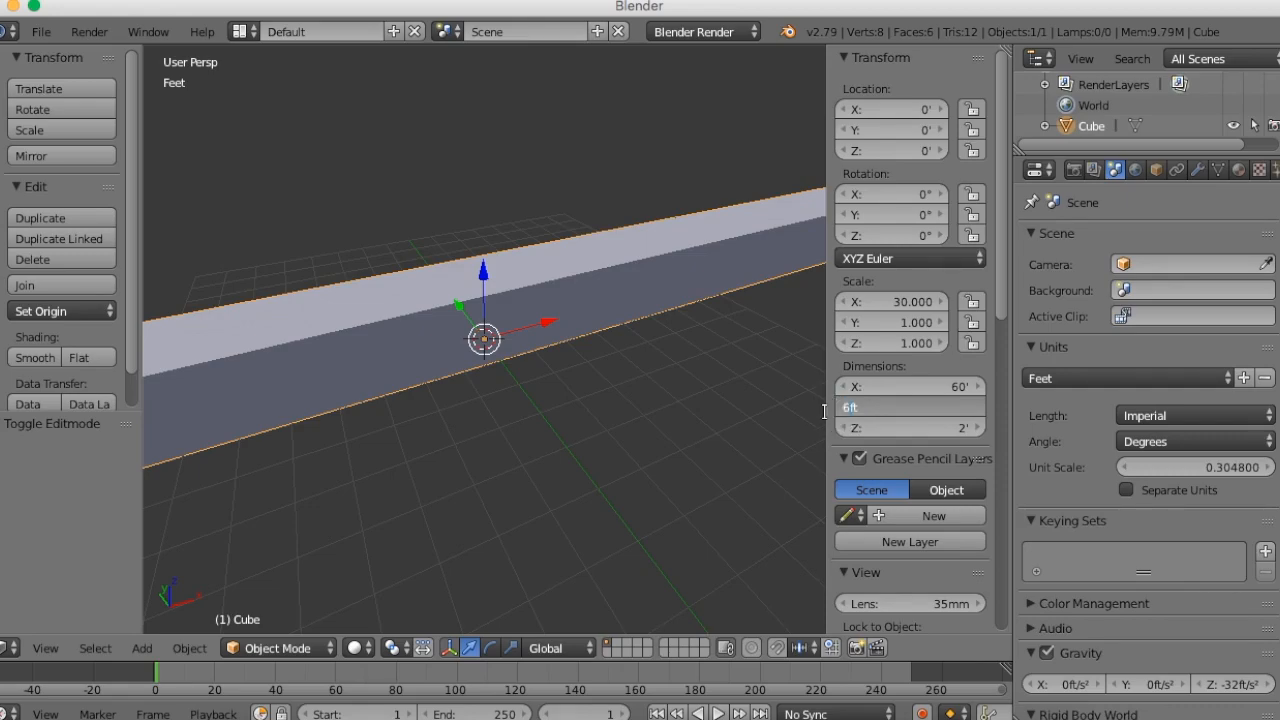
text(60)
key(Return)
click(880, 428)
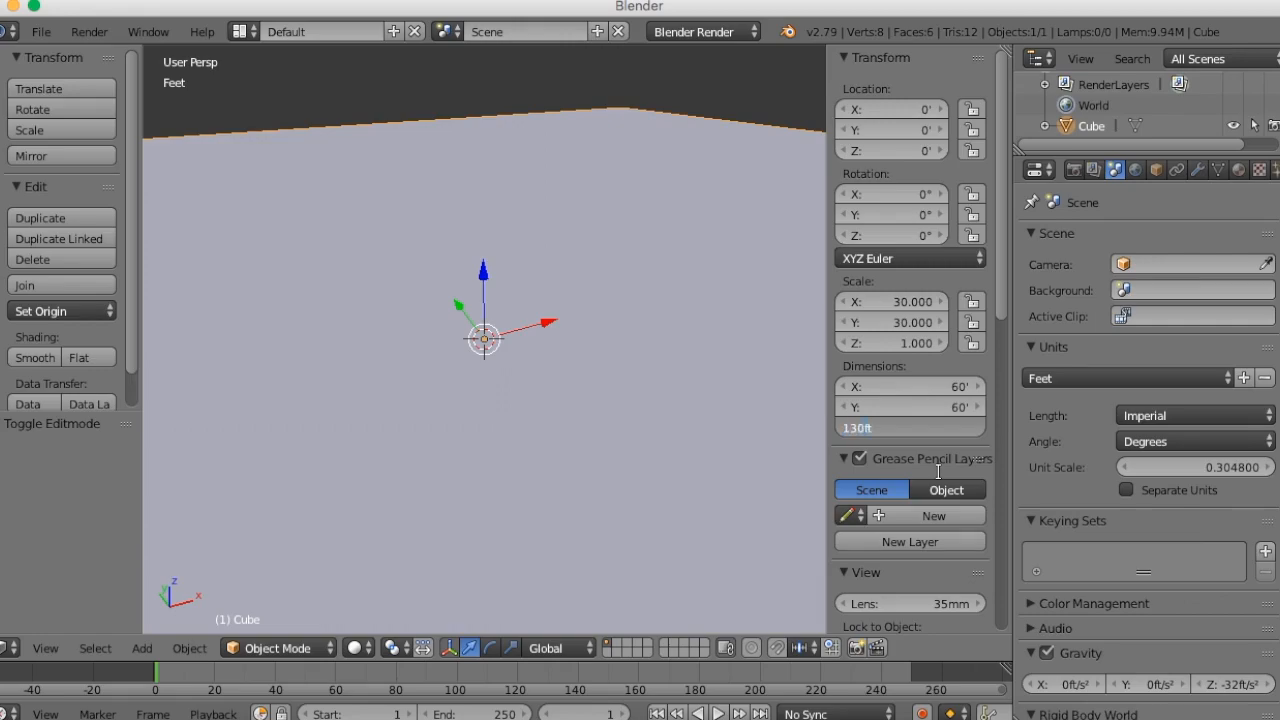
key(Return)
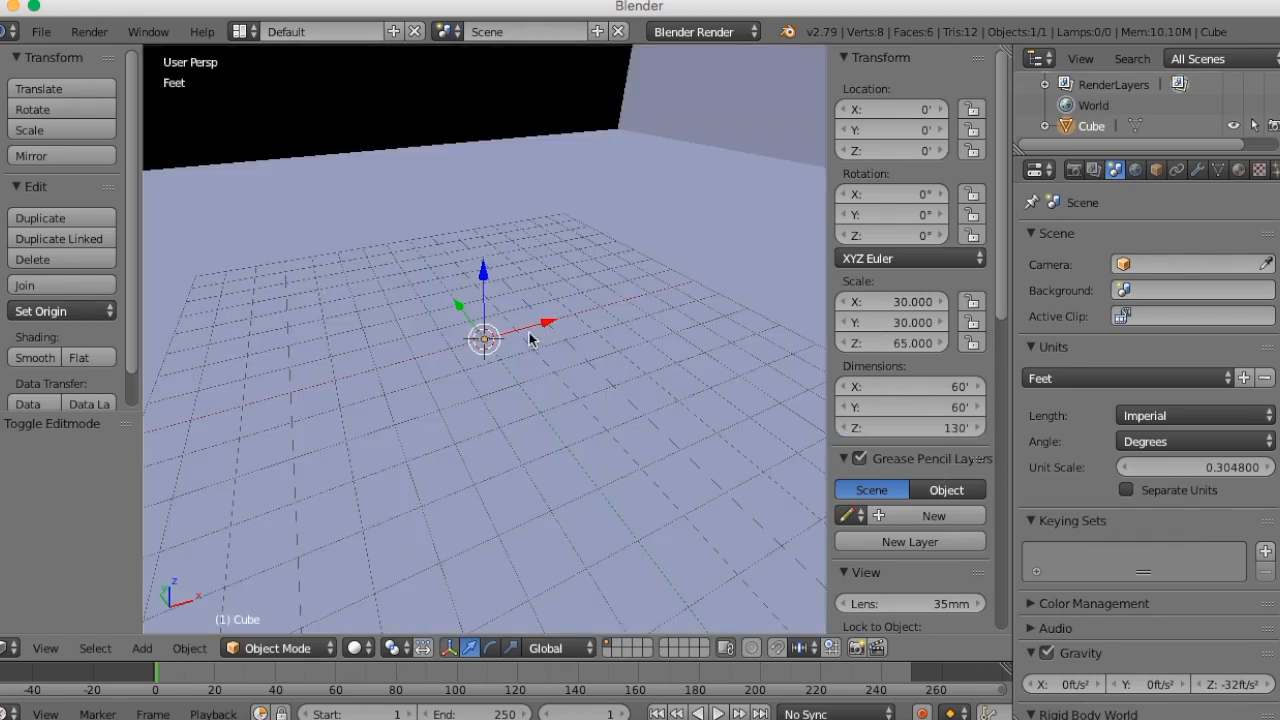
- Examine the proportions of the resized block from all sides, above and below
scroll(559, 328, down, 5)
scroll(565, 340, down, 5)
middle_drag(443, 360, 494, 336)
scroll(494, 336, up, 7)
middle_drag(527, 377, 529, 286)
scroll(541, 308, down, 3)
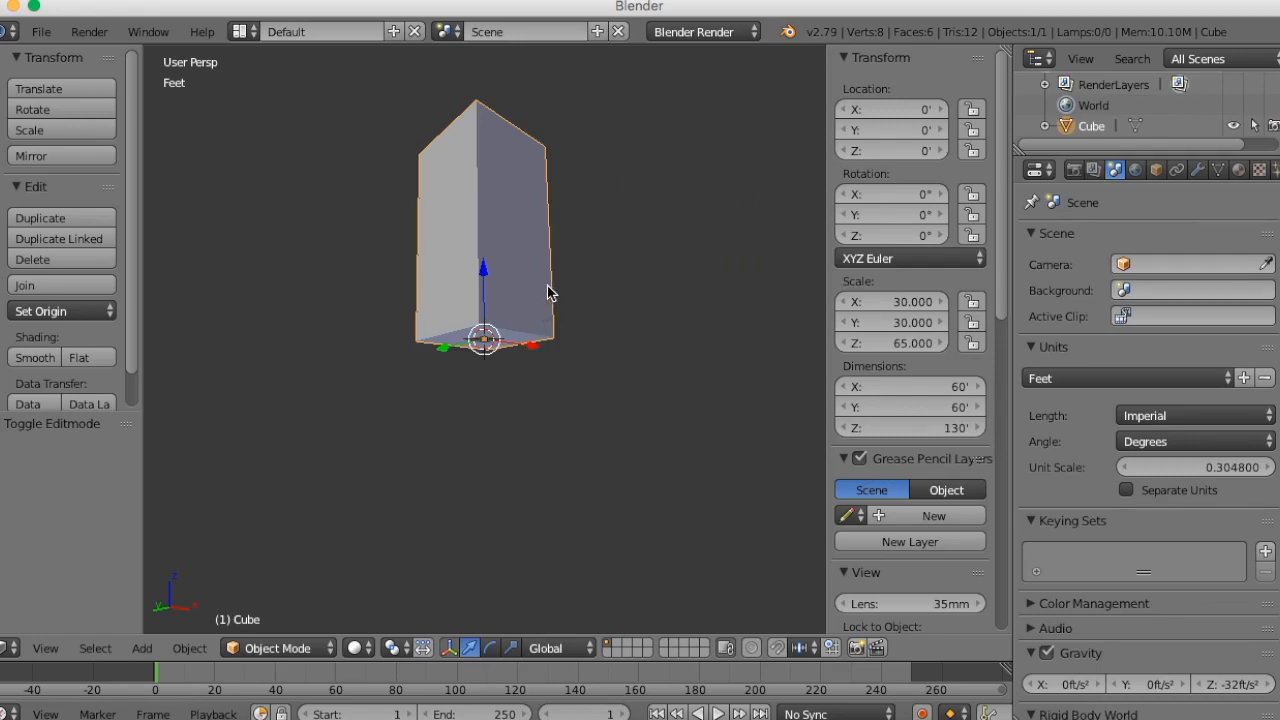
middle_drag(569, 300, 663, 349)
scroll(663, 373, up, 3)
middle_drag(663, 397, 599, 352)
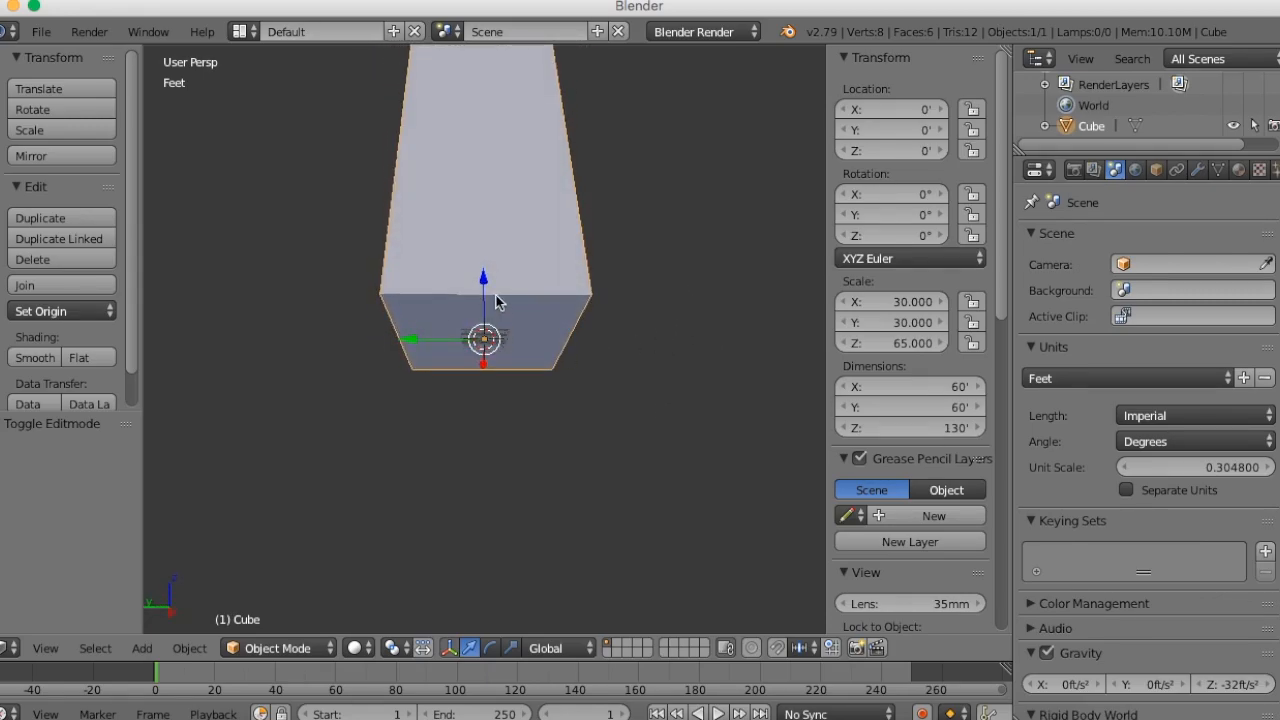
middle_drag(434, 326, 547, 490)
scroll(498, 374, up, 3)
scroll(498, 379, down, 2)
scroll(508, 409, down, 2)
middle_drag(564, 442, 608, 460)
scroll(562, 427, up, 4)
scroll(692, 565, down, 5)
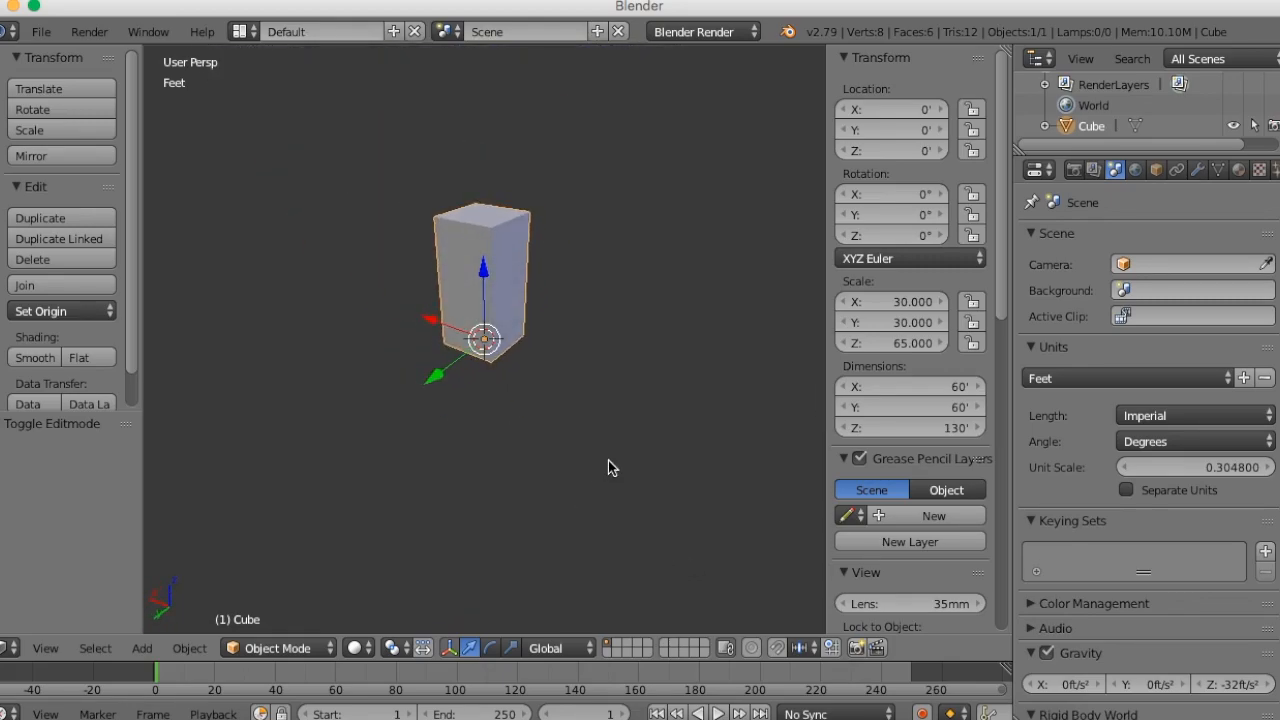
scroll(608, 460, up, 3)
scroll(604, 460, down, 2)
mouse_move(606, 437)
middle_down()
mouse_move(667, 417)
mouse_move(627, 436)
middle_up()
- Apply the block's rotation and scale
middle_drag(598, 369, 559, 456)
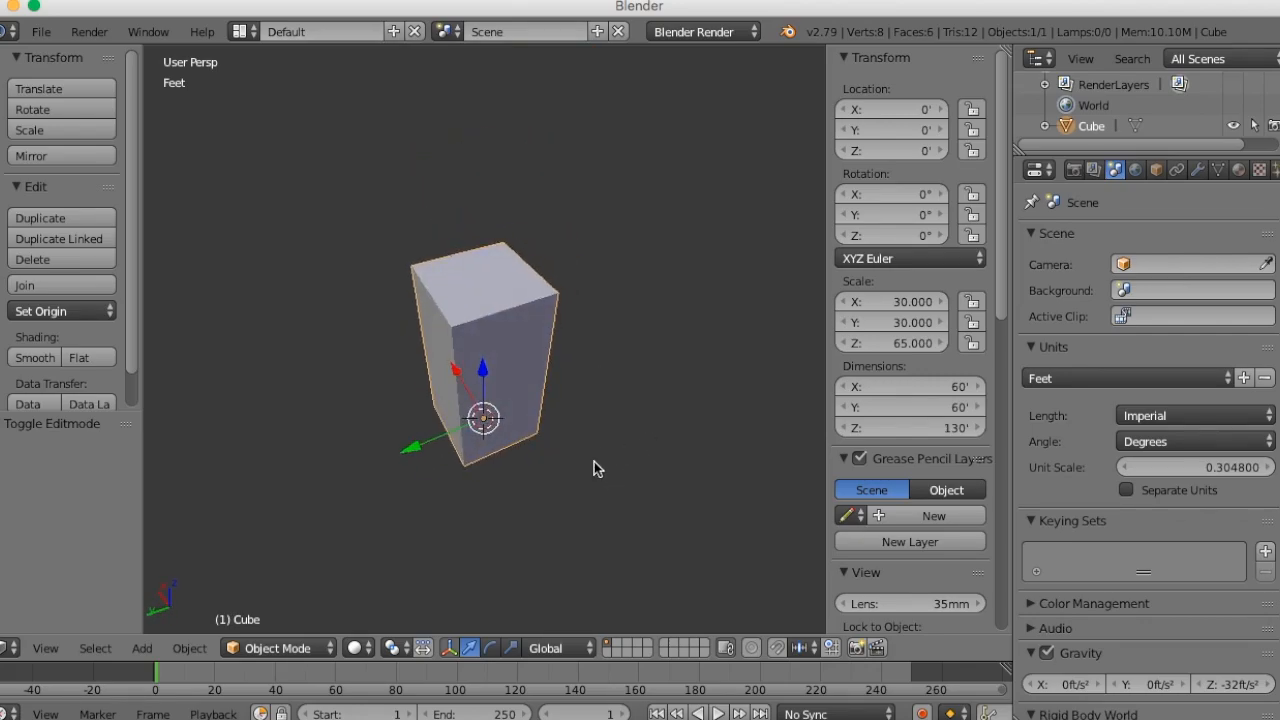
scroll(594, 469, up, 2)
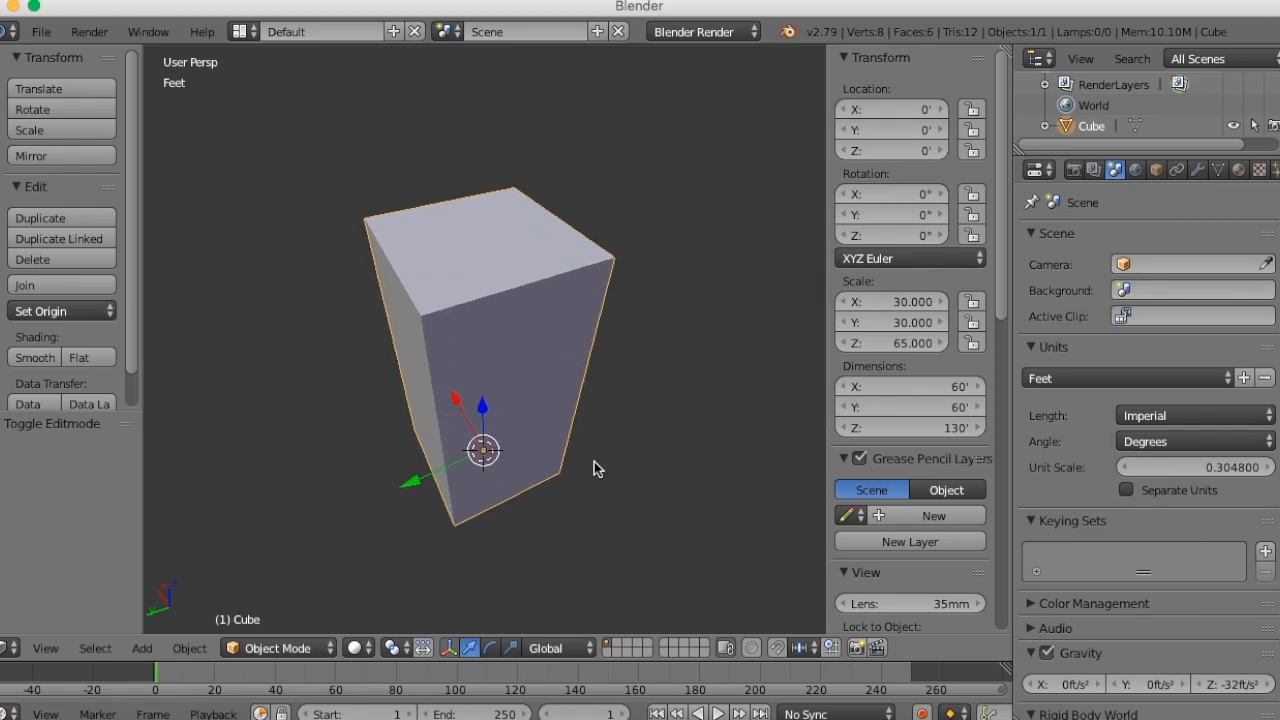
key(ctrl+a)
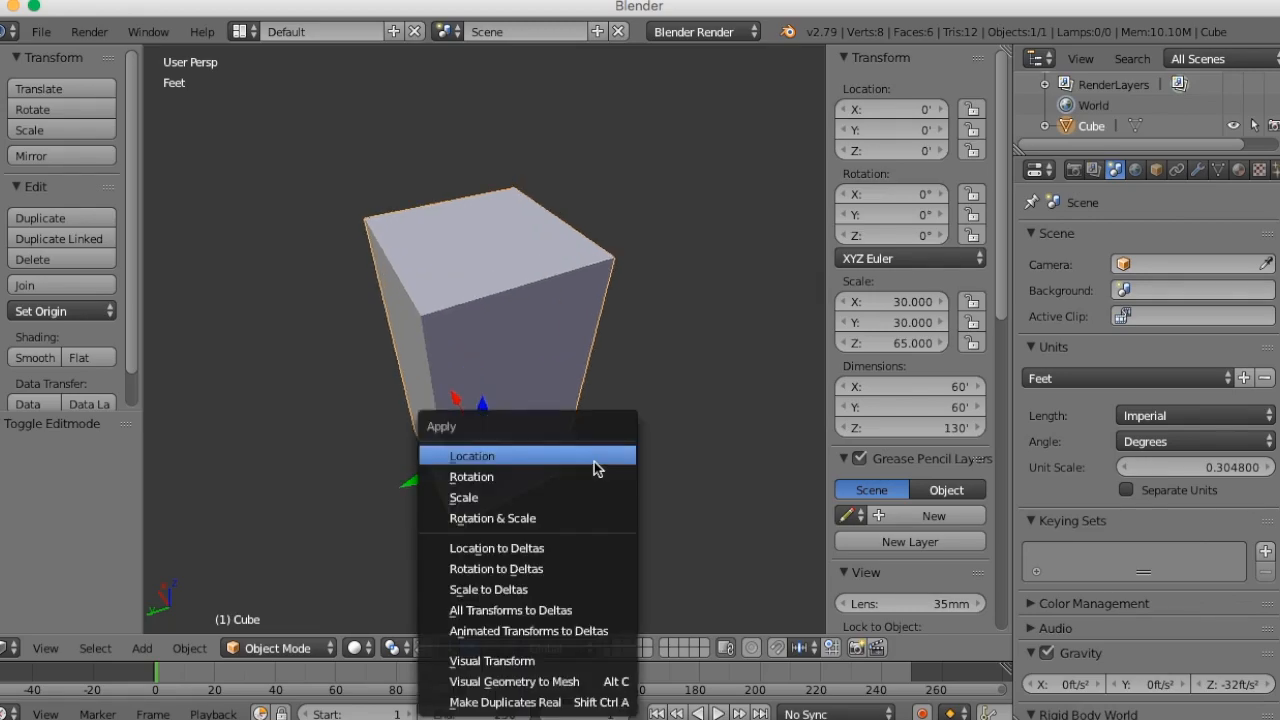
click(560, 520)
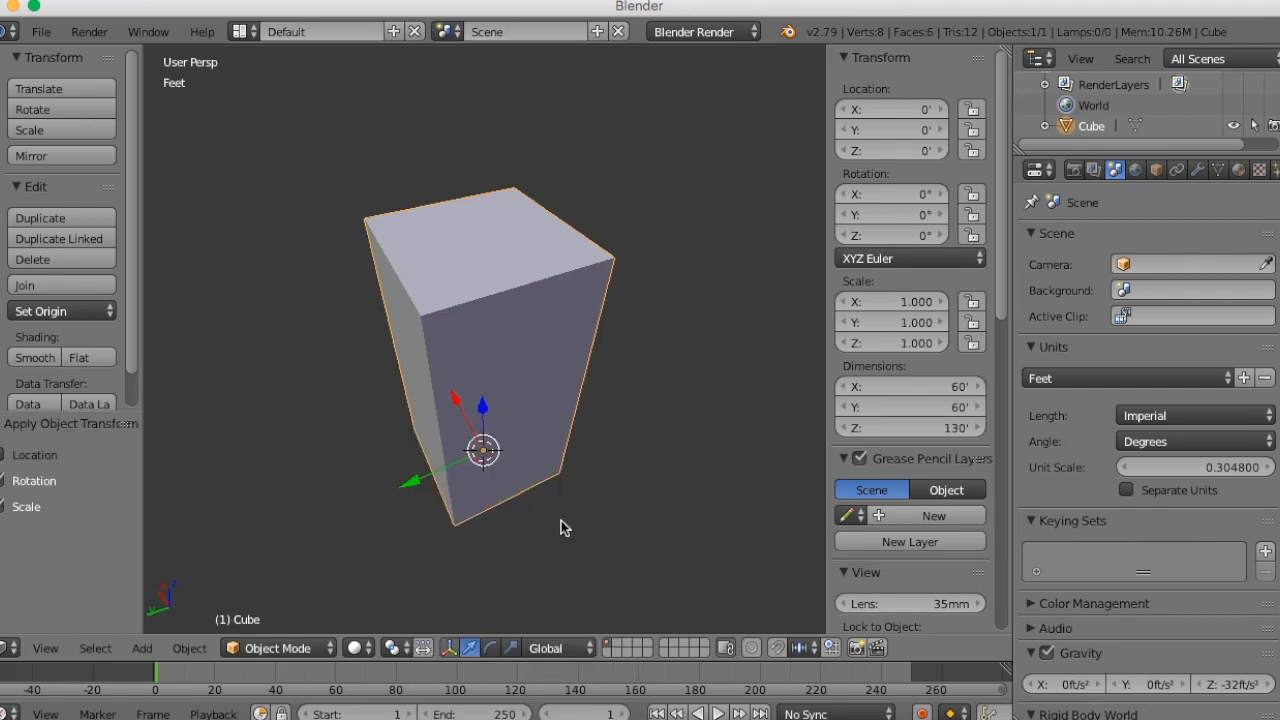
- Hide the tool shelf and the transform properties to enlarge the 3D view
middle_drag(531, 486, 661, 452)
scroll(668, 458, down, 2)
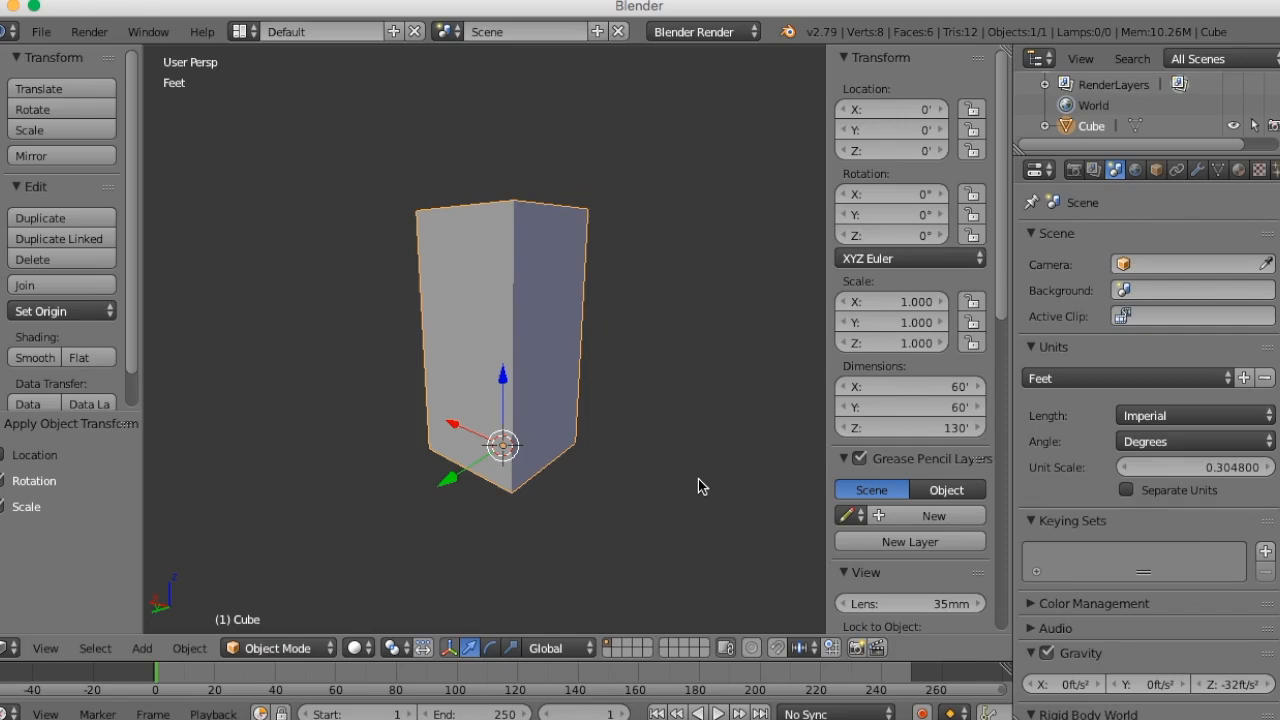
key(t)
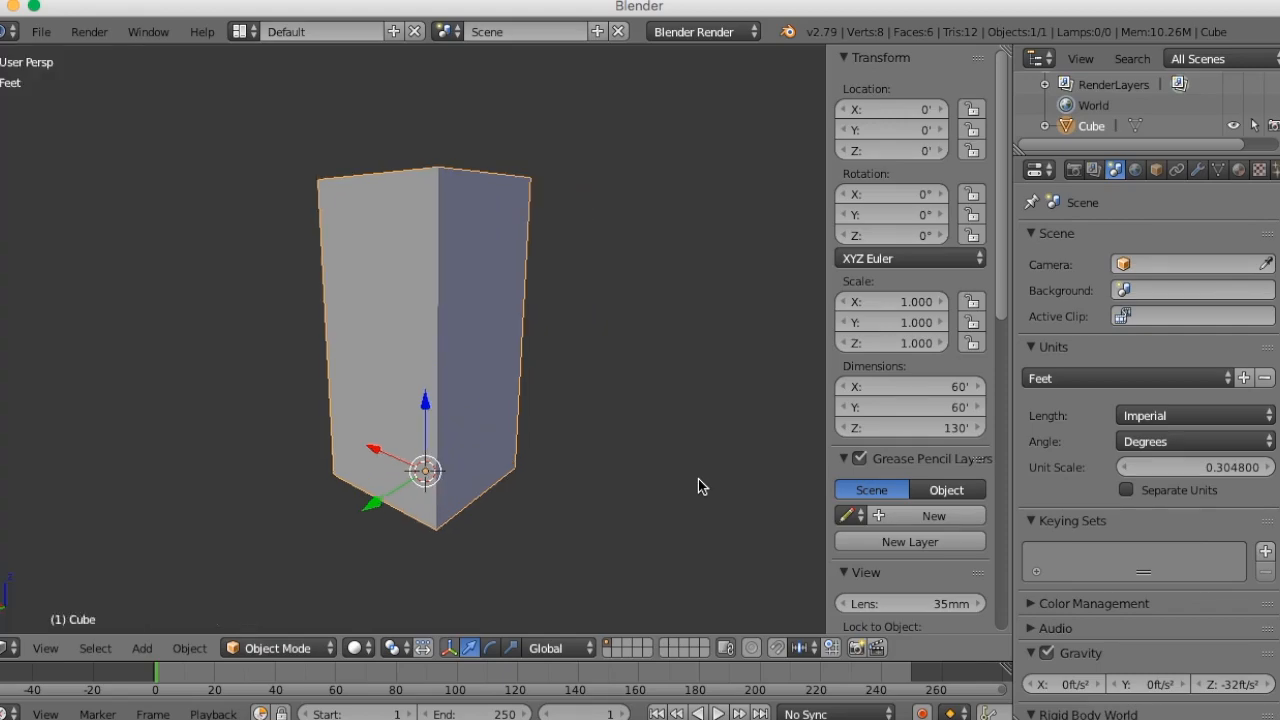
key(n)
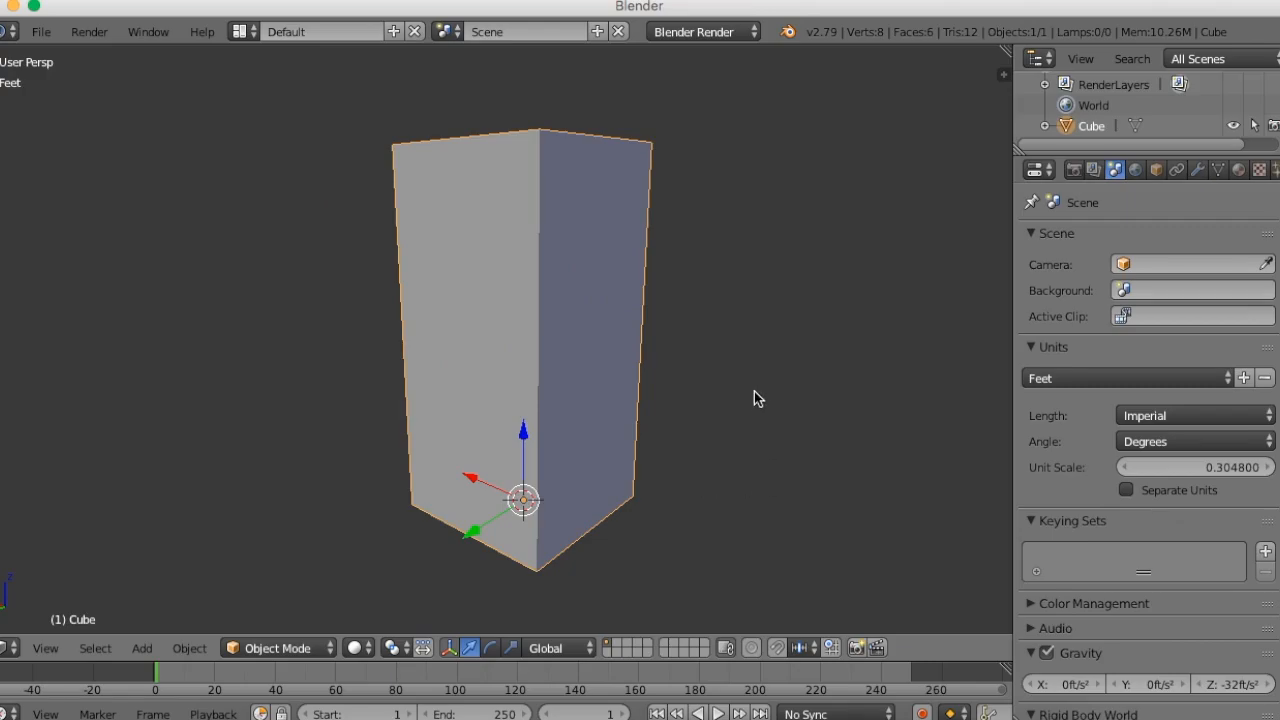
- Enter Edit Mode on the block and set the mesh selection mode to Edge
scroll(754, 395, down, 3)
middle_drag(663, 387, 670, 432)
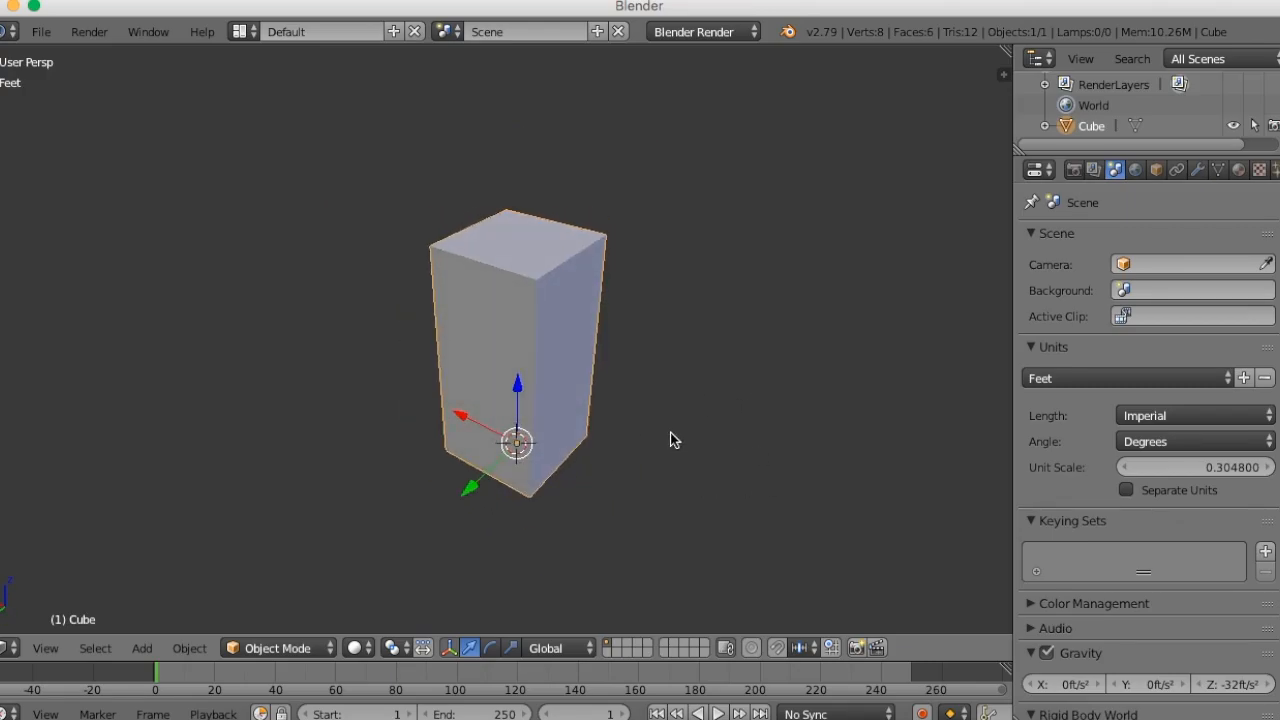
key(Tab)
scroll(670, 432, up, 3)
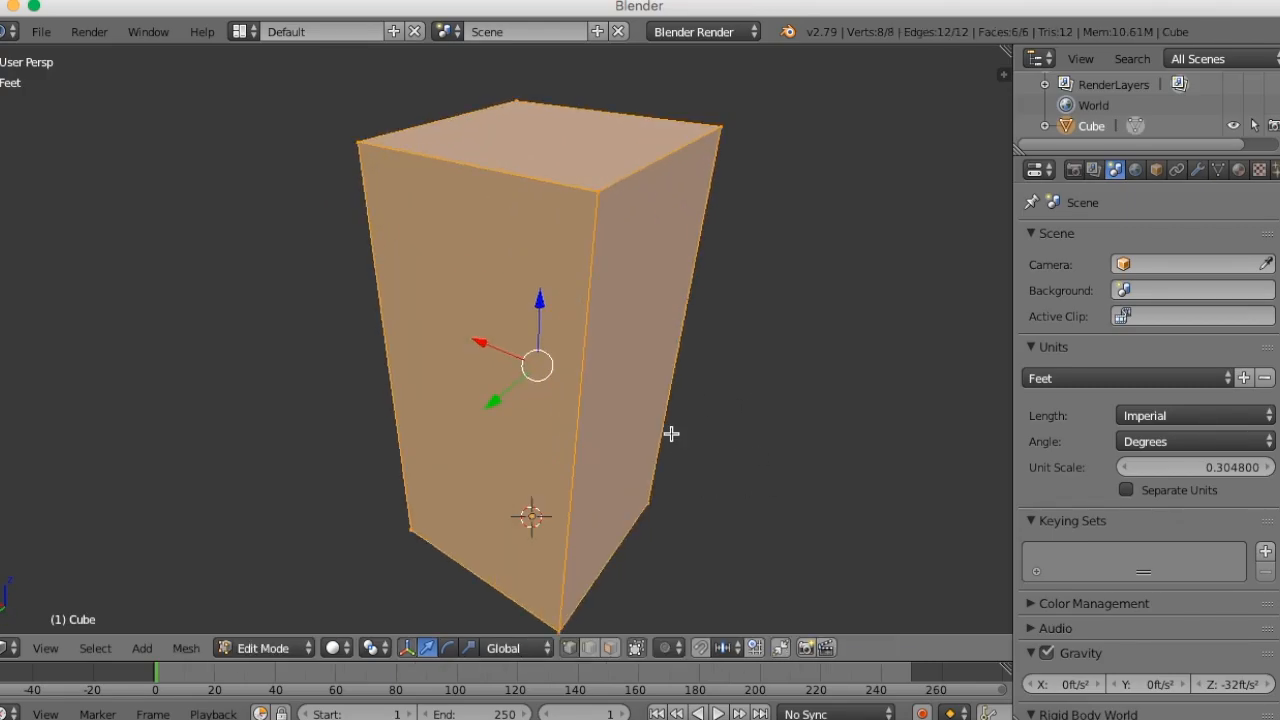
key(ctrl+Tab)
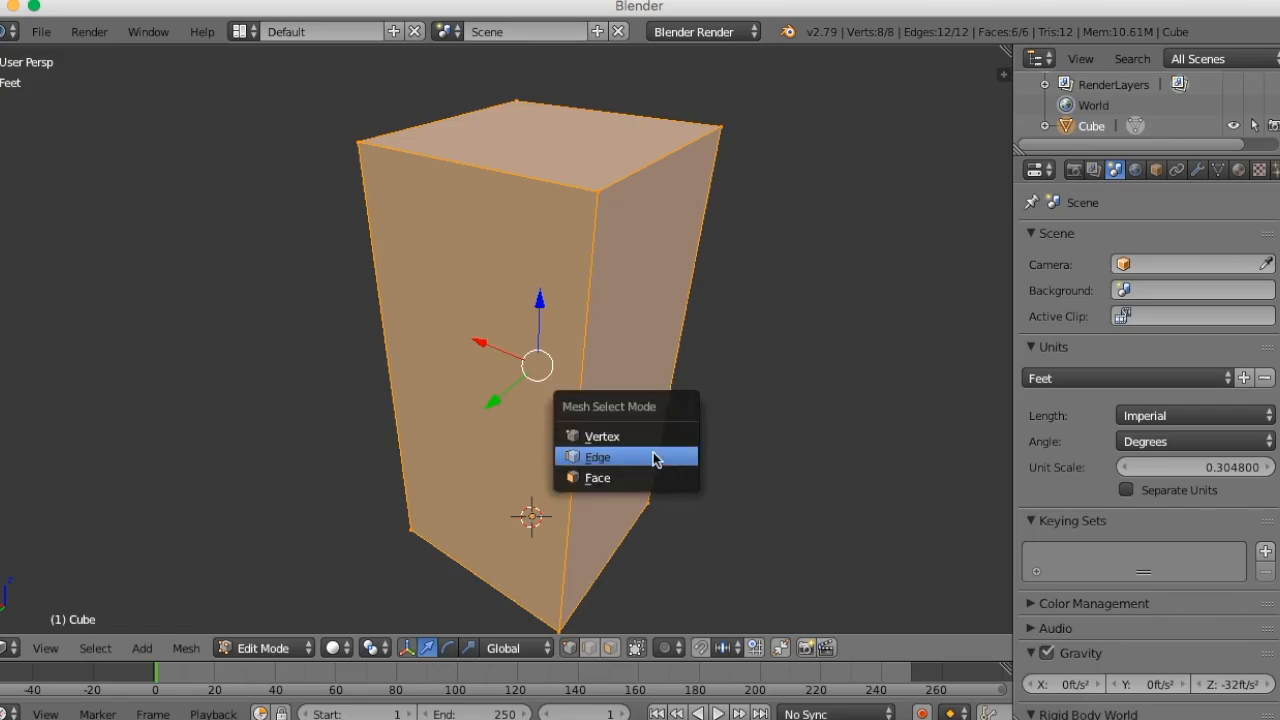
click(654, 456)
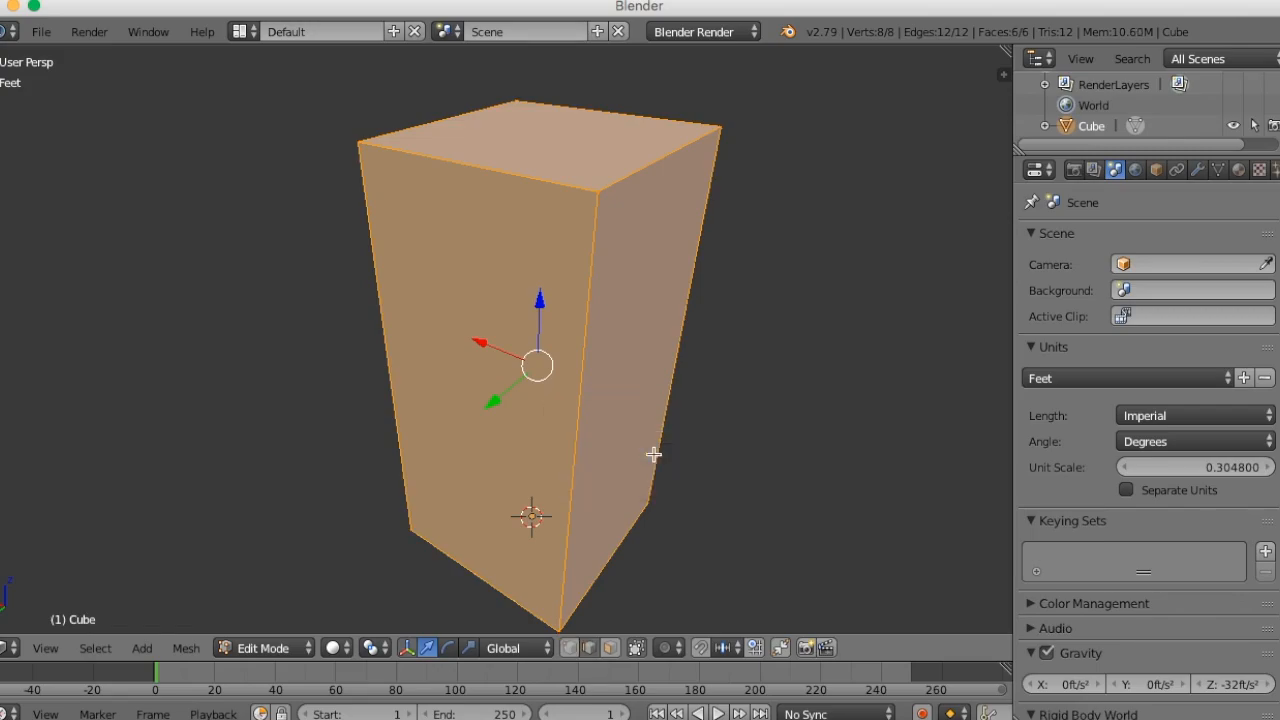
- Select the four vertical edges of the block and mark them as seams
right_click(575, 448)
shift+right_click(679, 337)
shift+right_click(399, 309)
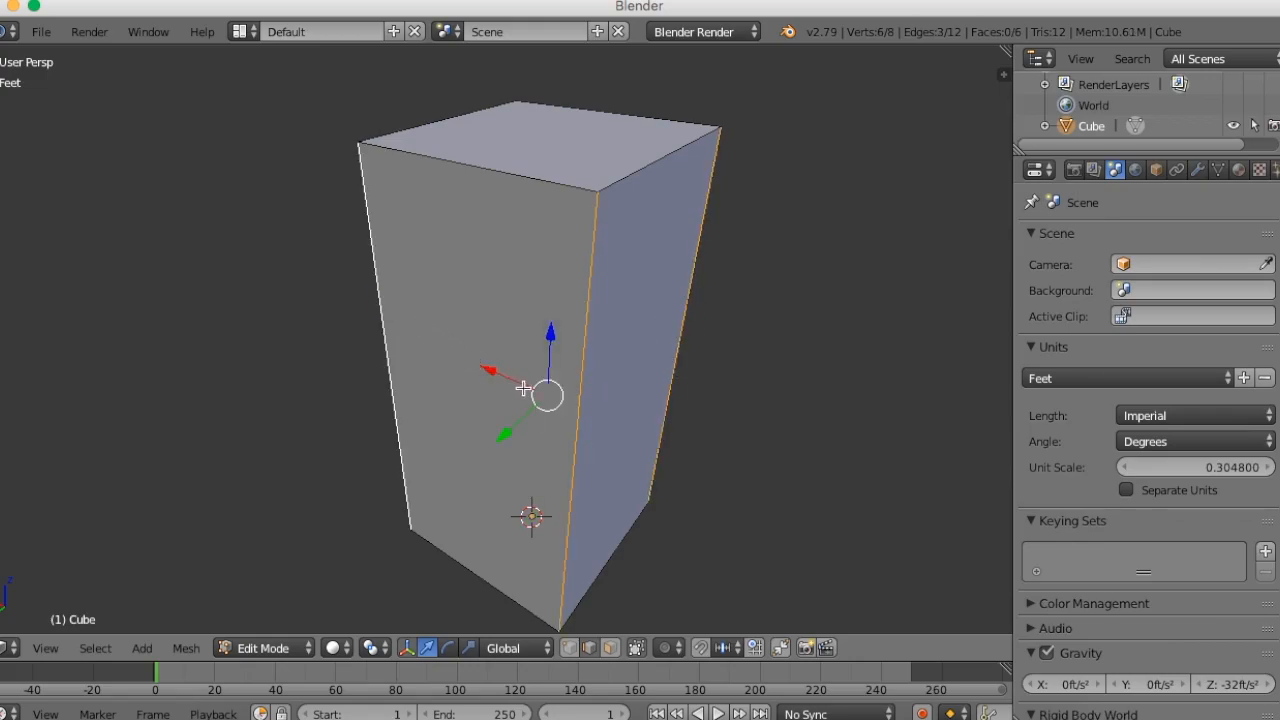
middle_drag(519, 387, 703, 397)
shift+right_click(463, 291)
middle_drag(623, 391, 757, 380)
key(ctrl+e)
click(701, 348)
- Select the four edges around the block's top face and mark them as seams
middle_drag(701, 348, 631, 451)
right_click(704, 254)
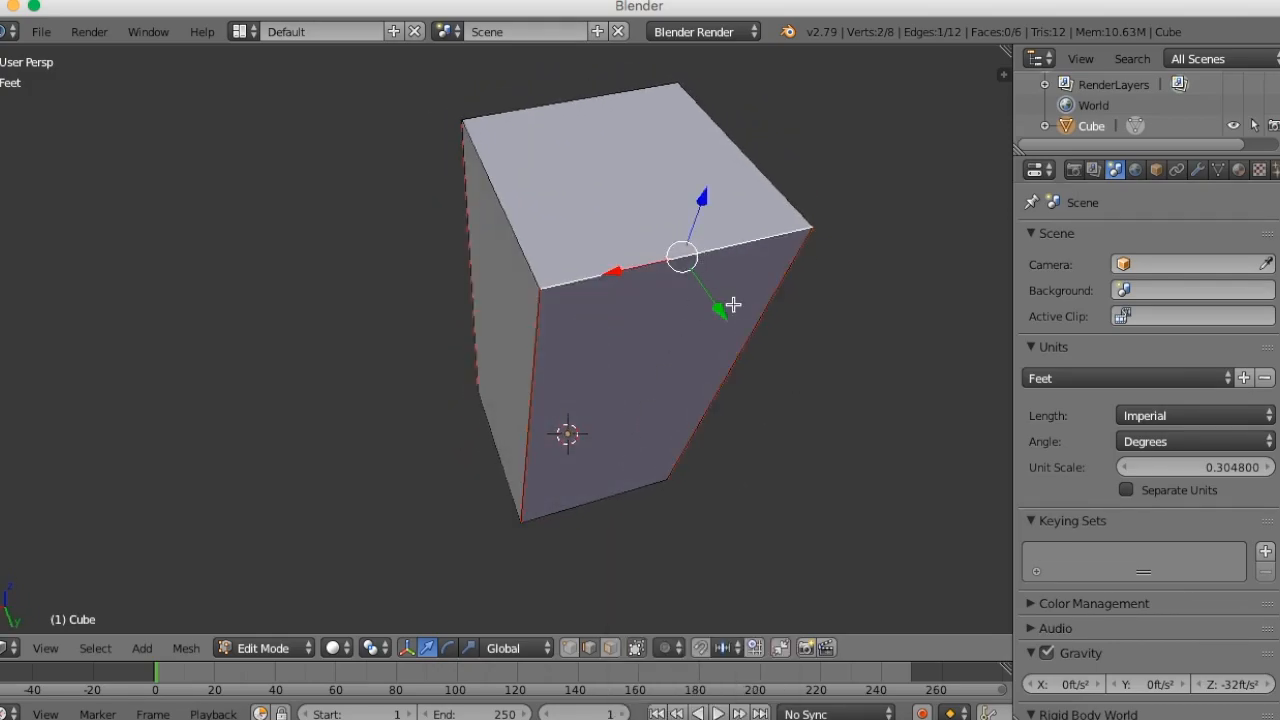
shift+right_click(757, 164)
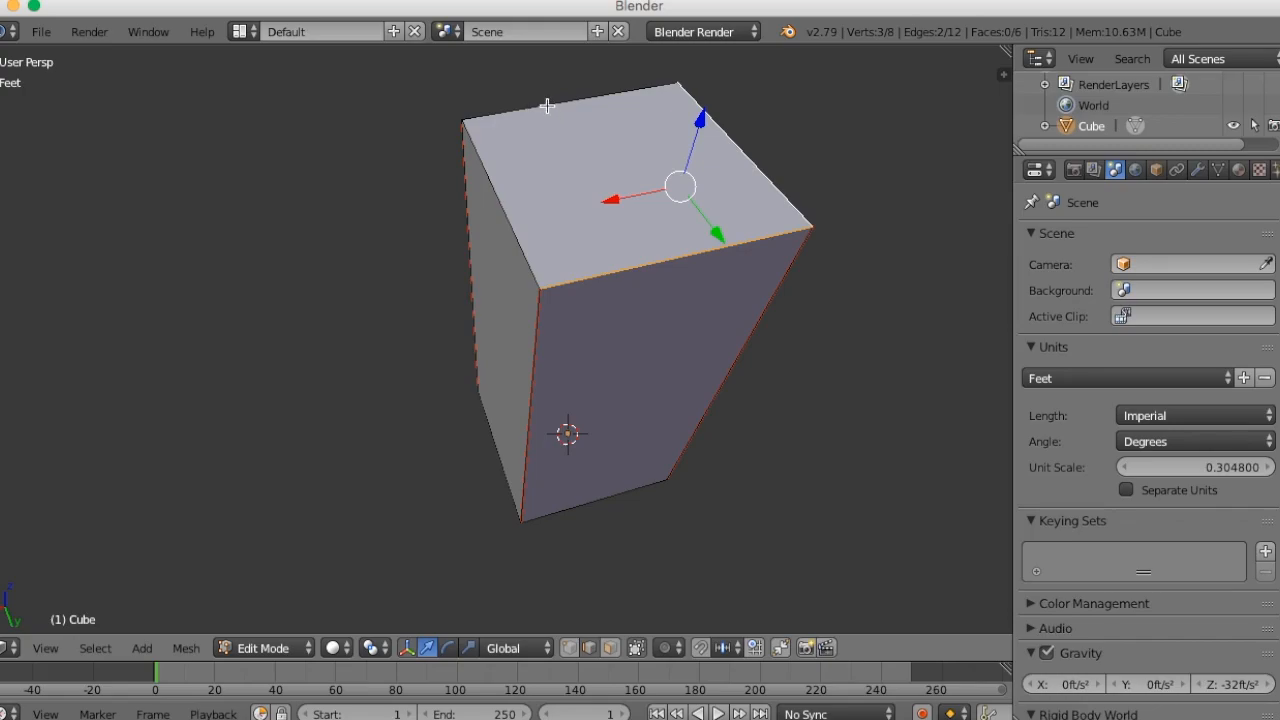
alt+right_click(502, 200)
middle_drag(583, 334, 757, 286)
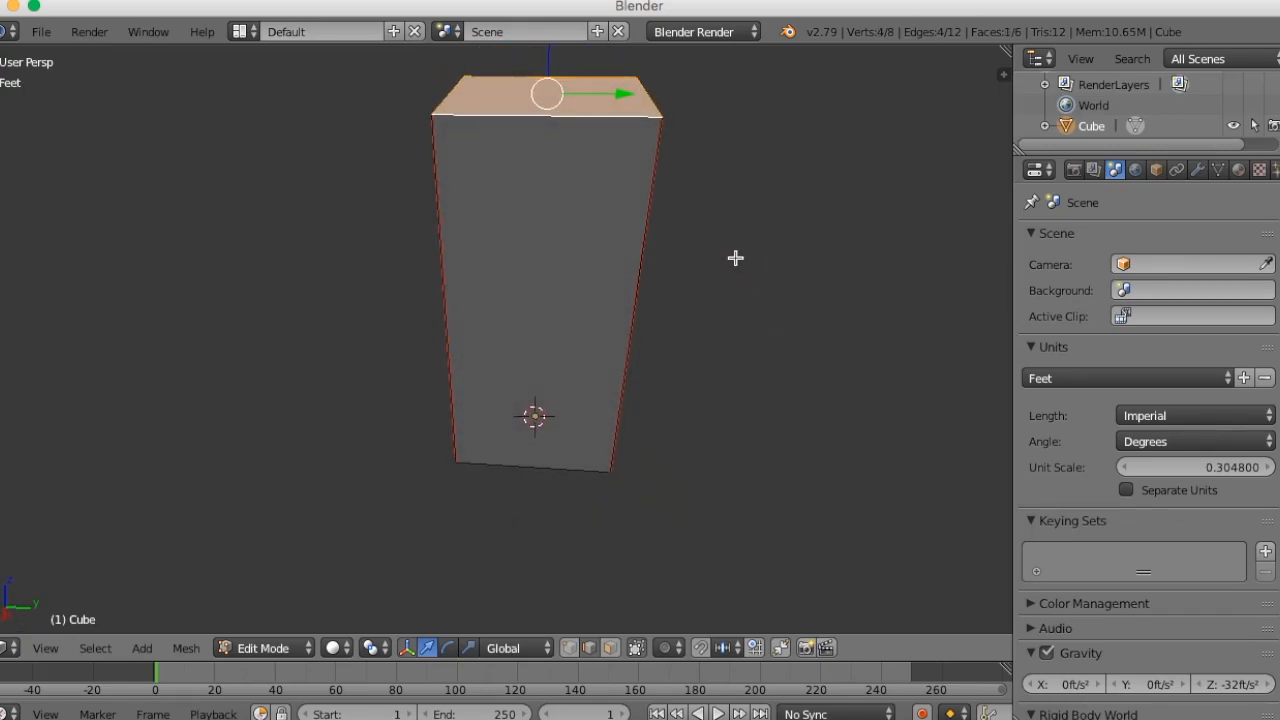
middle_drag(726, 240, 706, 375)
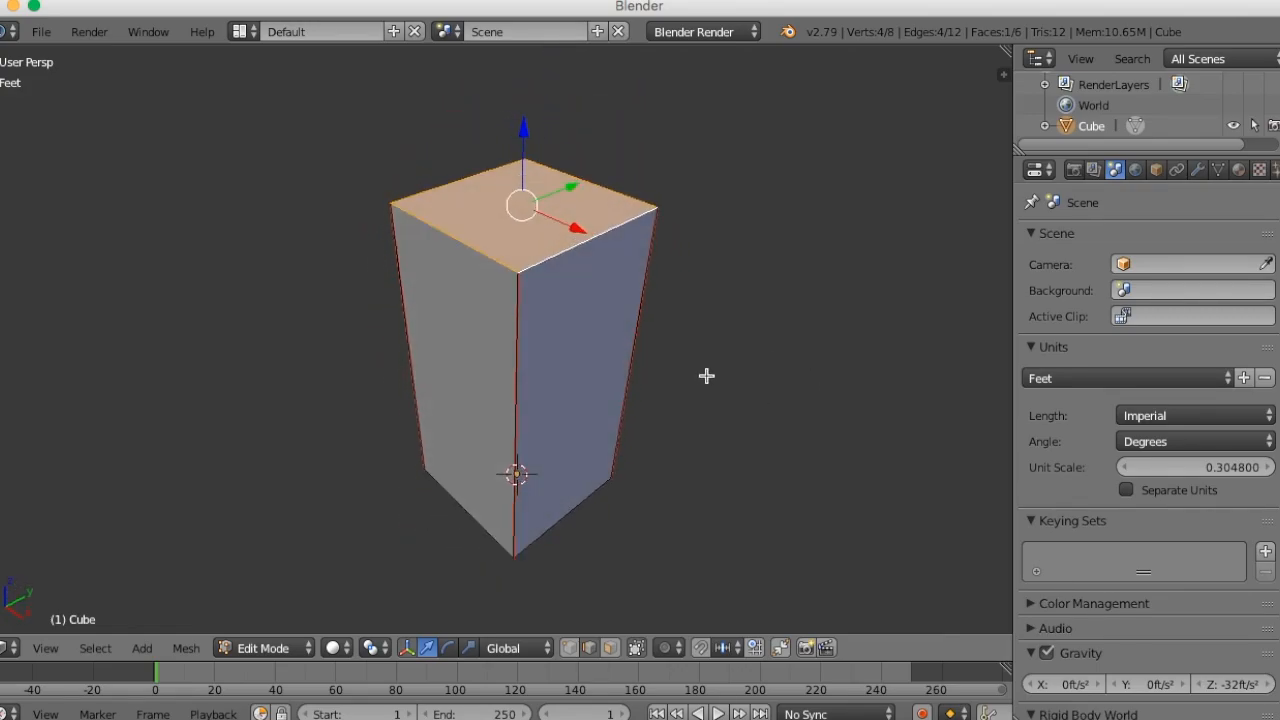
key(ctrl+e)
click(711, 345)
- Select the four edges around the block's bottom face and mark them as seams
scroll(731, 457, down, 2)
middle_drag(734, 474, 666, 409)
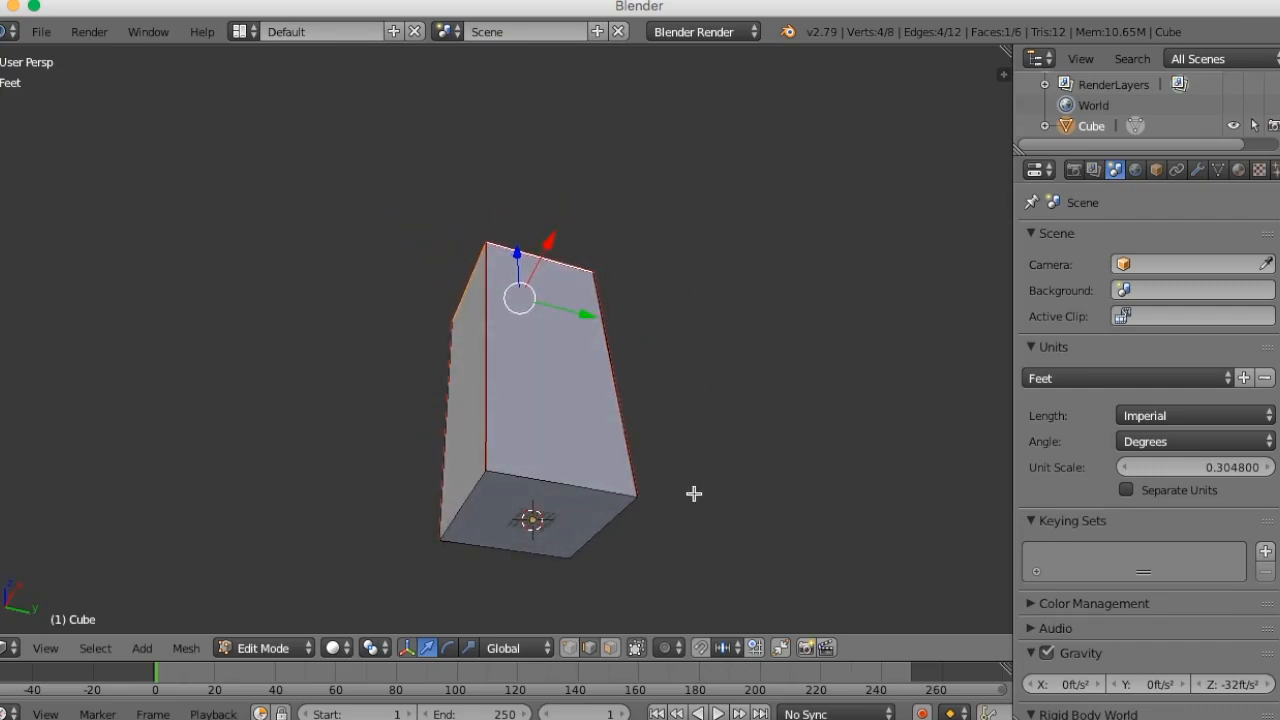
middle_drag(670, 501, 542, 548)
right_click(504, 488)
shift+right_click(528, 533)
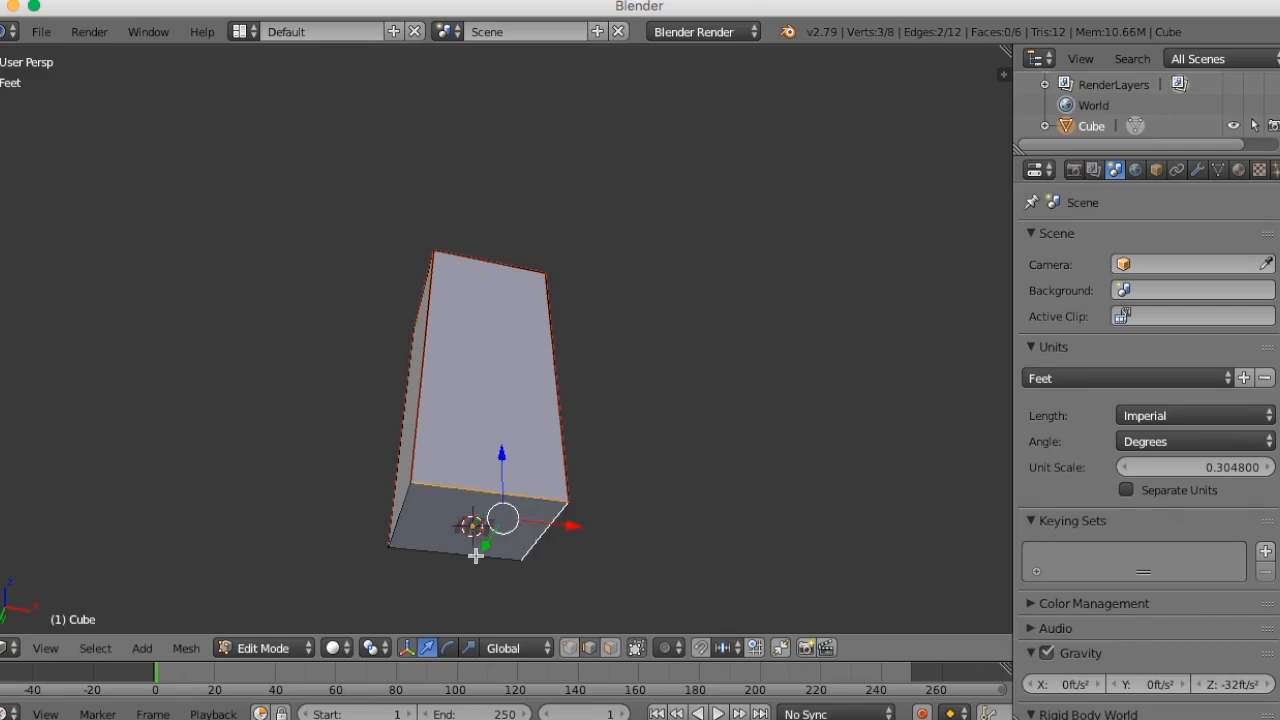
shift+right_click(406, 513)
shift+right_click(431, 551)
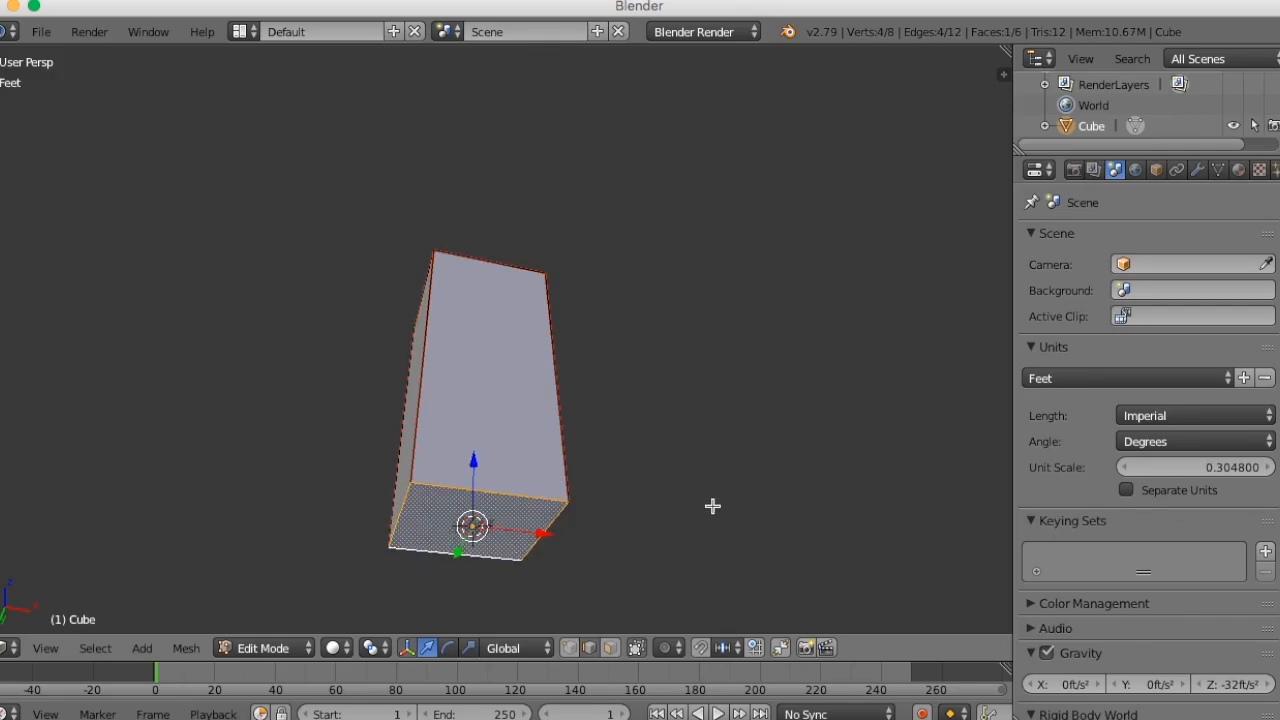
key(ctrl+e)
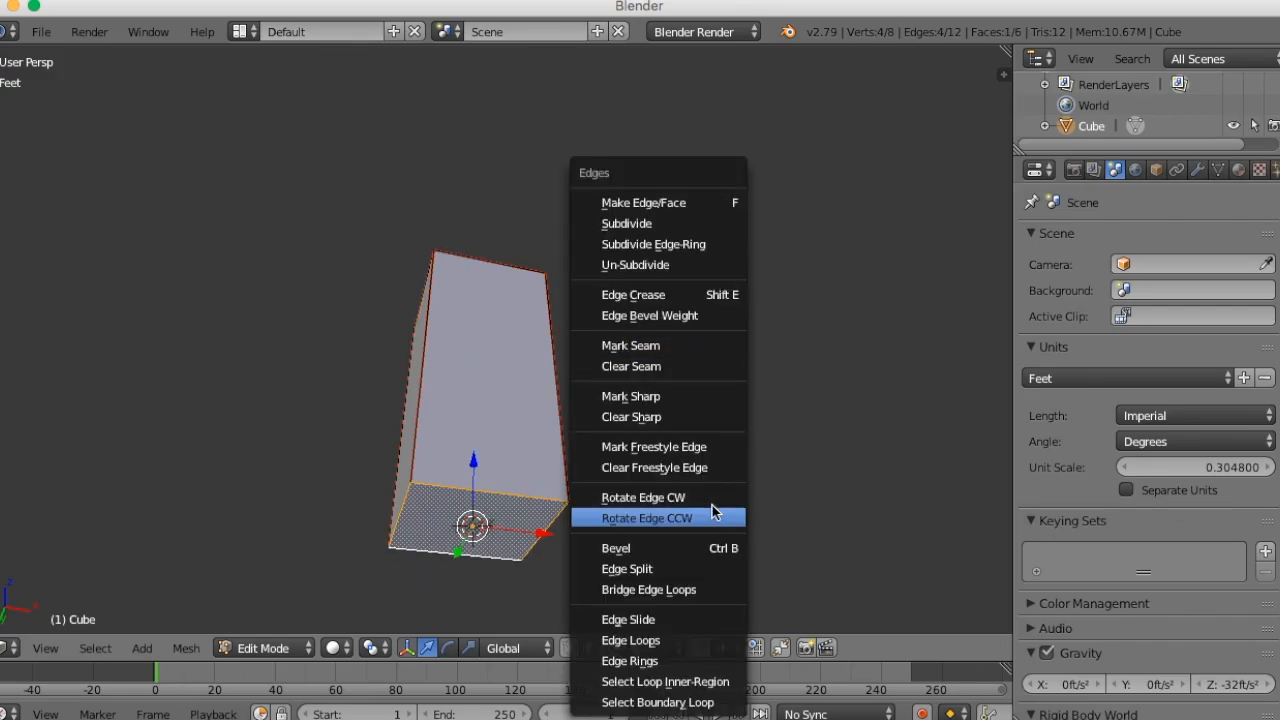
click(680, 347)
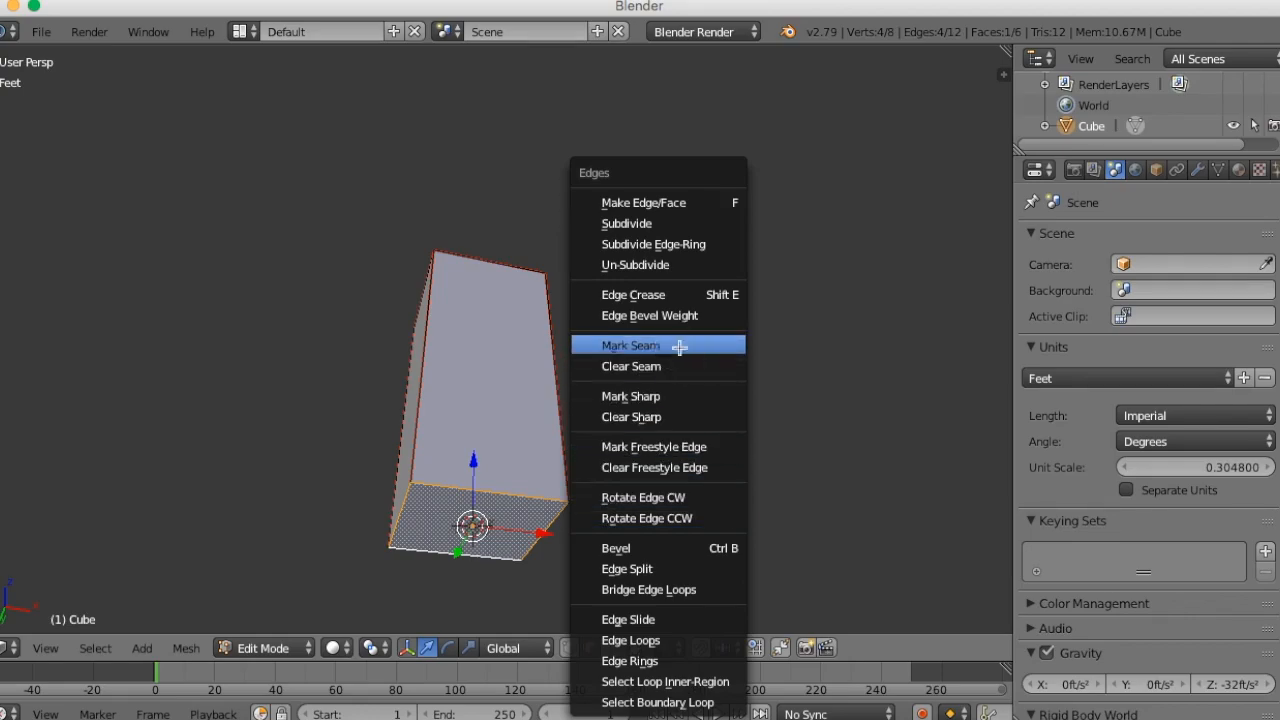
- Check the seams on all edges, select the whole block and unwrap it with Unwrap
scroll(717, 432, down, 2)
middle_drag(717, 437, 718, 53)
scroll(774, 183, up, 3)
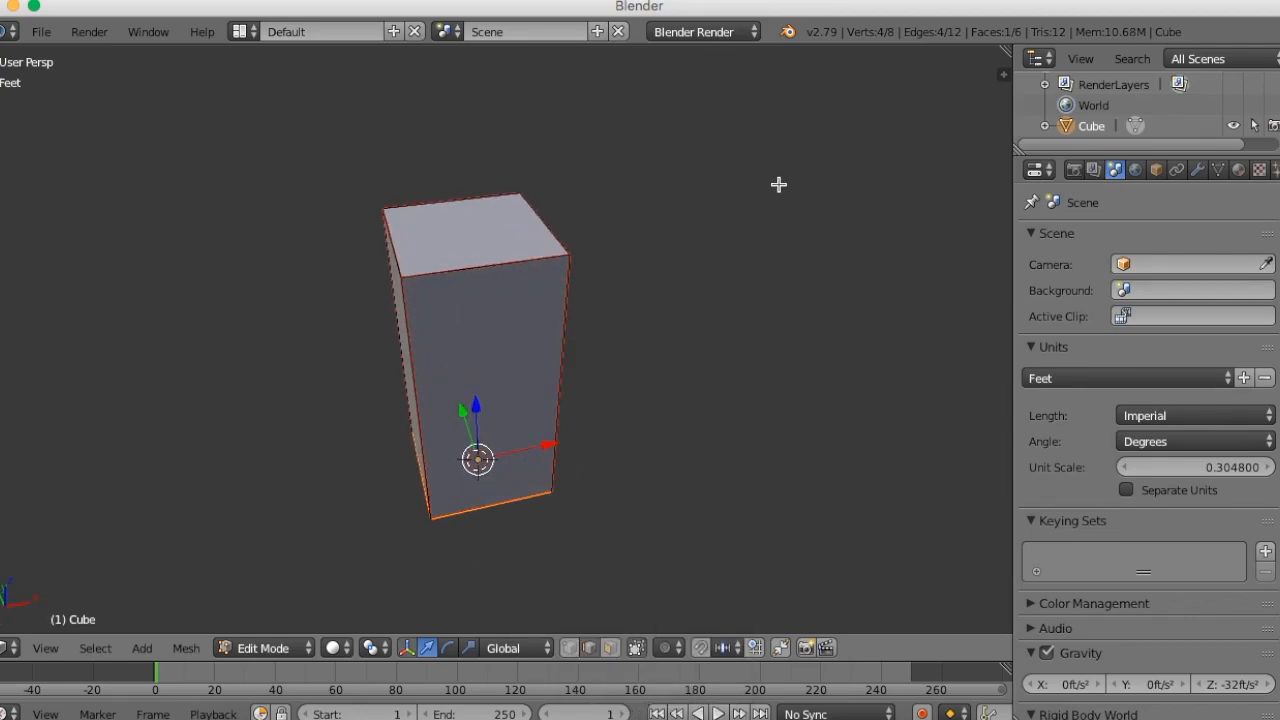
key(a)
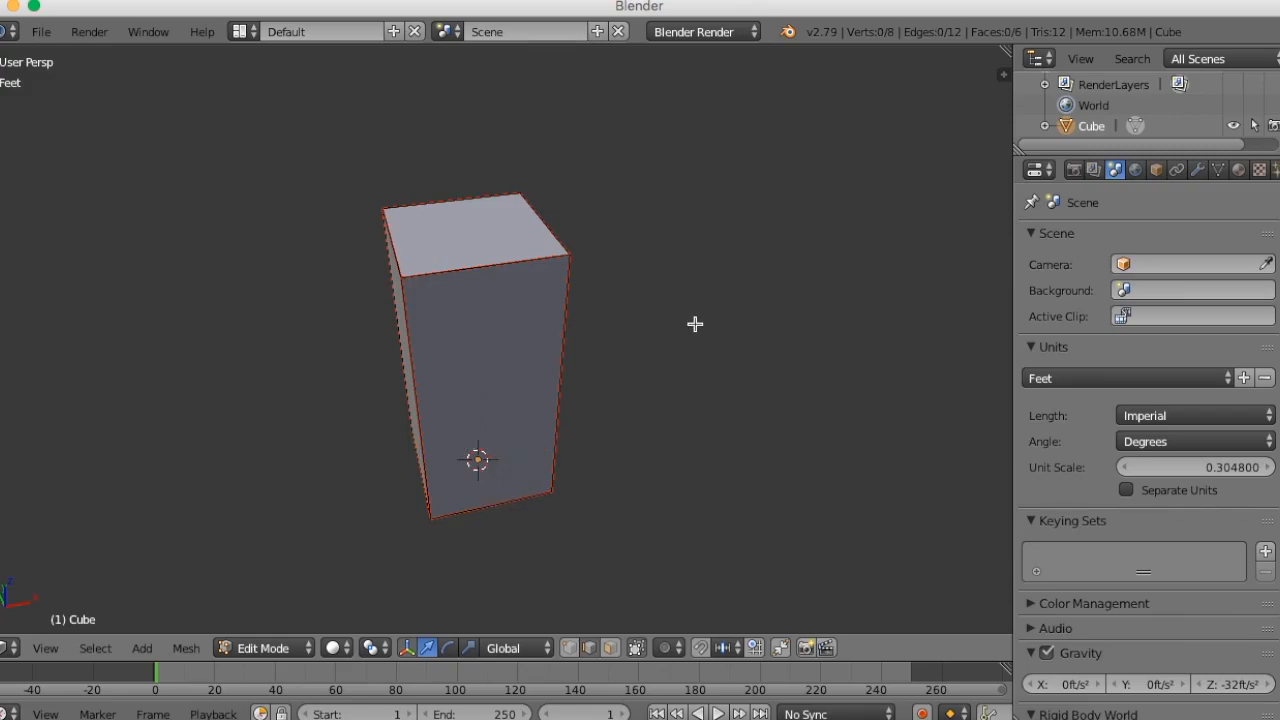
middle_drag(660, 334, 663, 186)
key(a)
middle_drag(737, 277, 710, 438)
scroll(723, 409, up, 3)
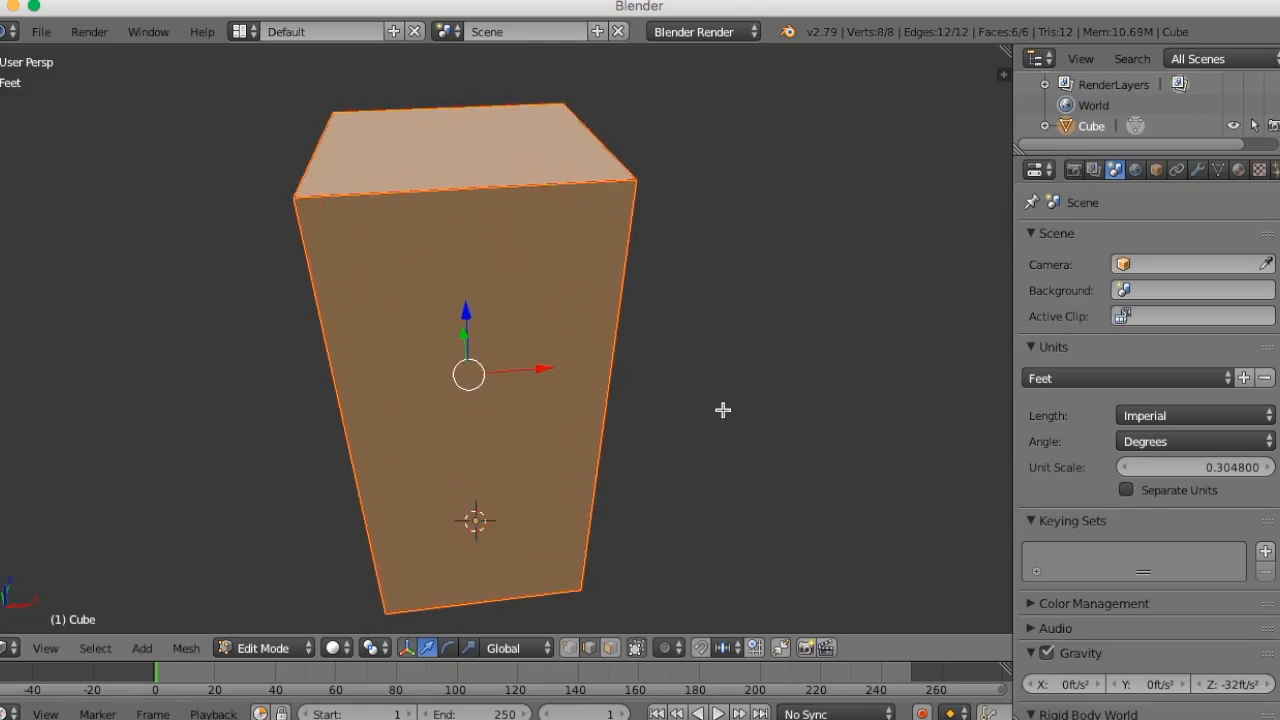
scroll(723, 409, down, 2)
mouse_move(666, 409)
middle_down()
mouse_move(814, 371)
mouse_move(800, 291)
mouse_move(655, 370)
mouse_move(675, 421)
middle_up()
key(u)
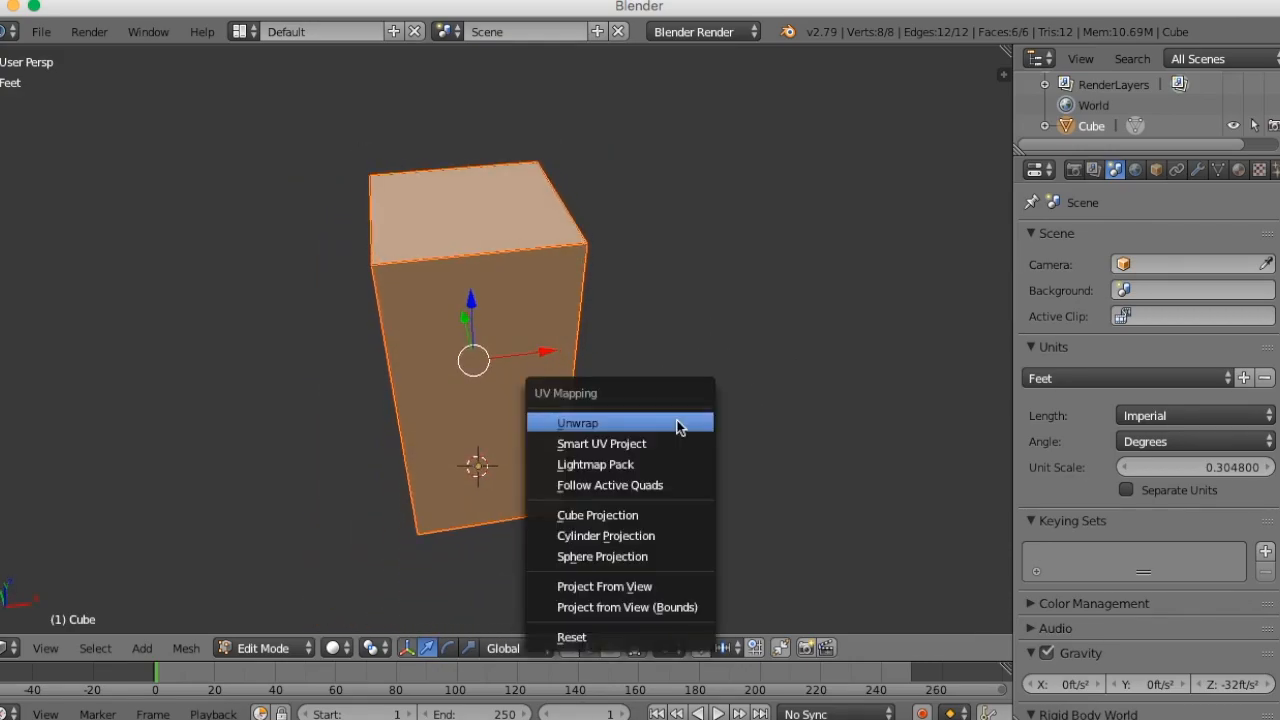
click(677, 423)
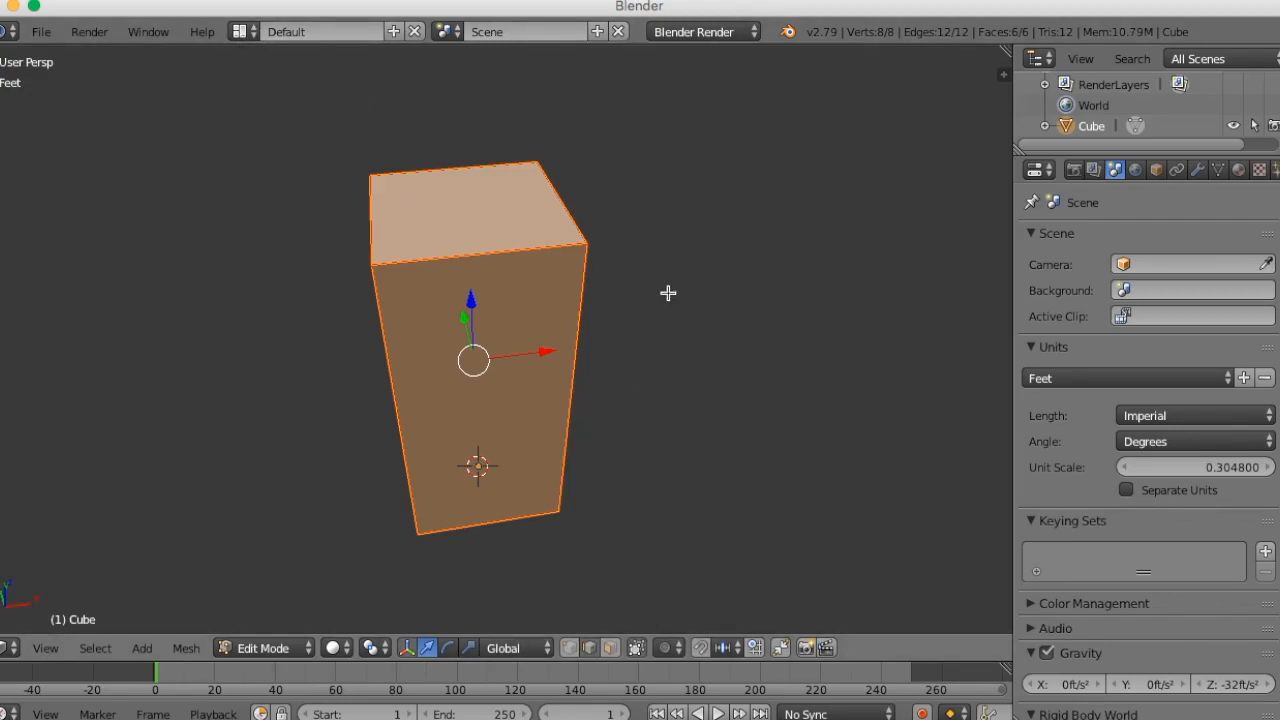
- Return to Object Mode and switch the screen layout to UV Editing
key(Tab)
middle_drag(667, 295, 629, 280)
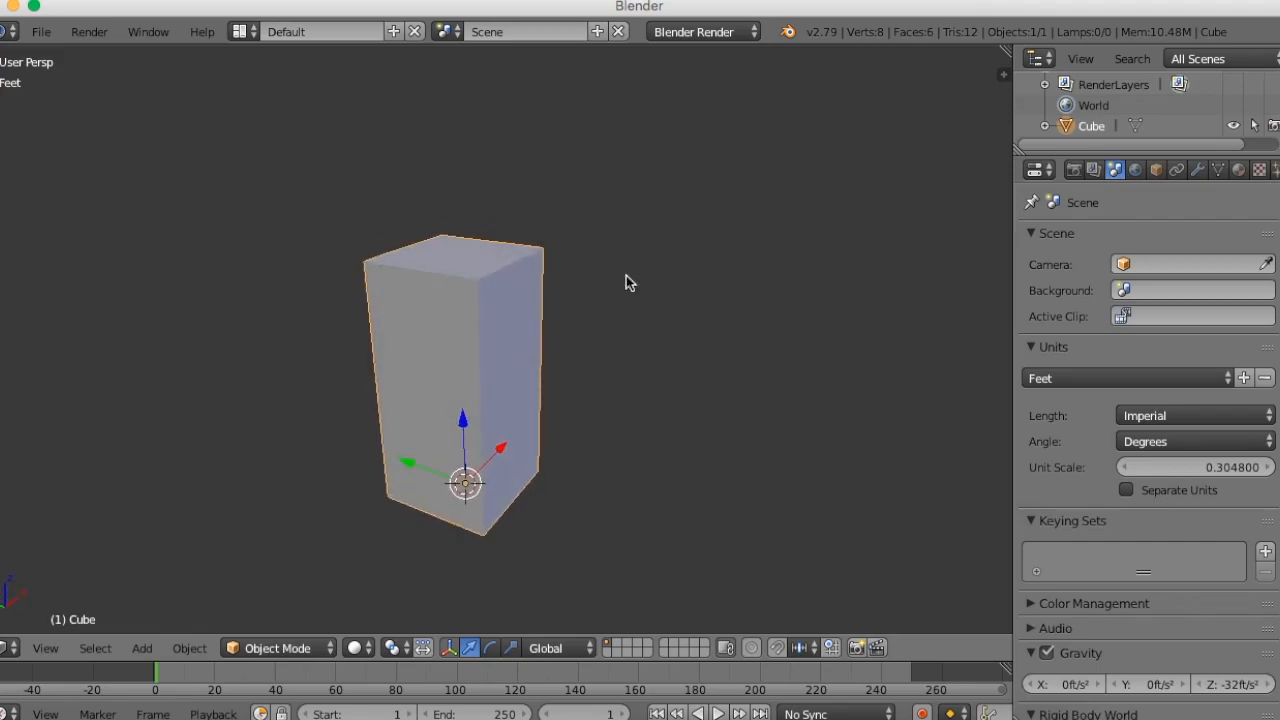
click(256, 35)
click(290, 203)
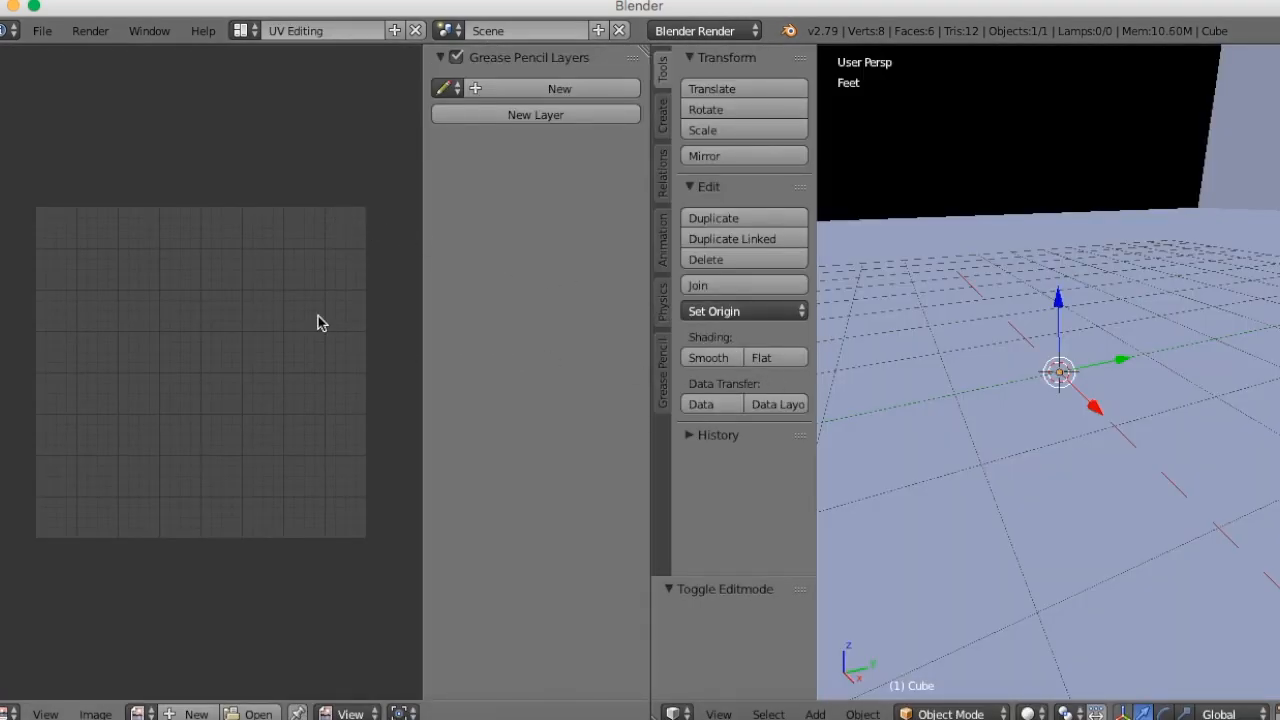
- Hide the side tools in both the UV editor and the 3D view, and bring the block into view
key(t)
scroll(374, 329, down, 5)
scroll(377, 327, up, 4)
scroll(377, 327, up, 2)
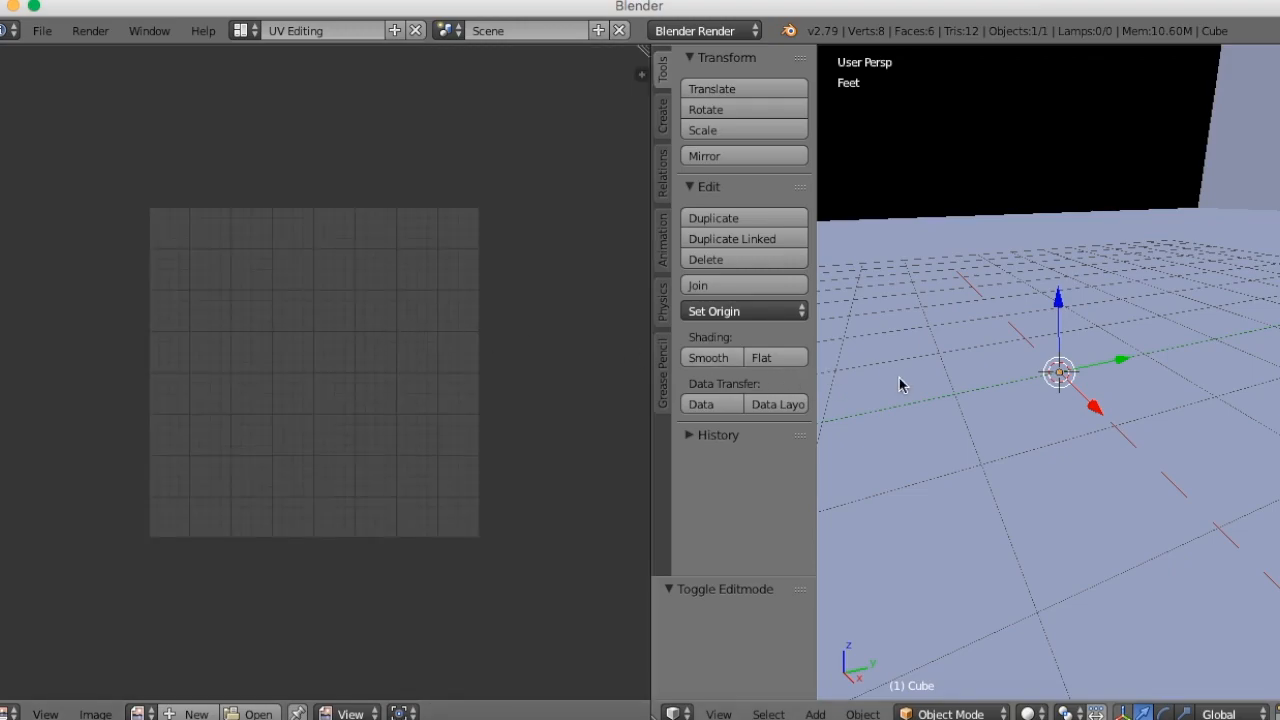
key(t)
scroll(899, 378, down, 6)
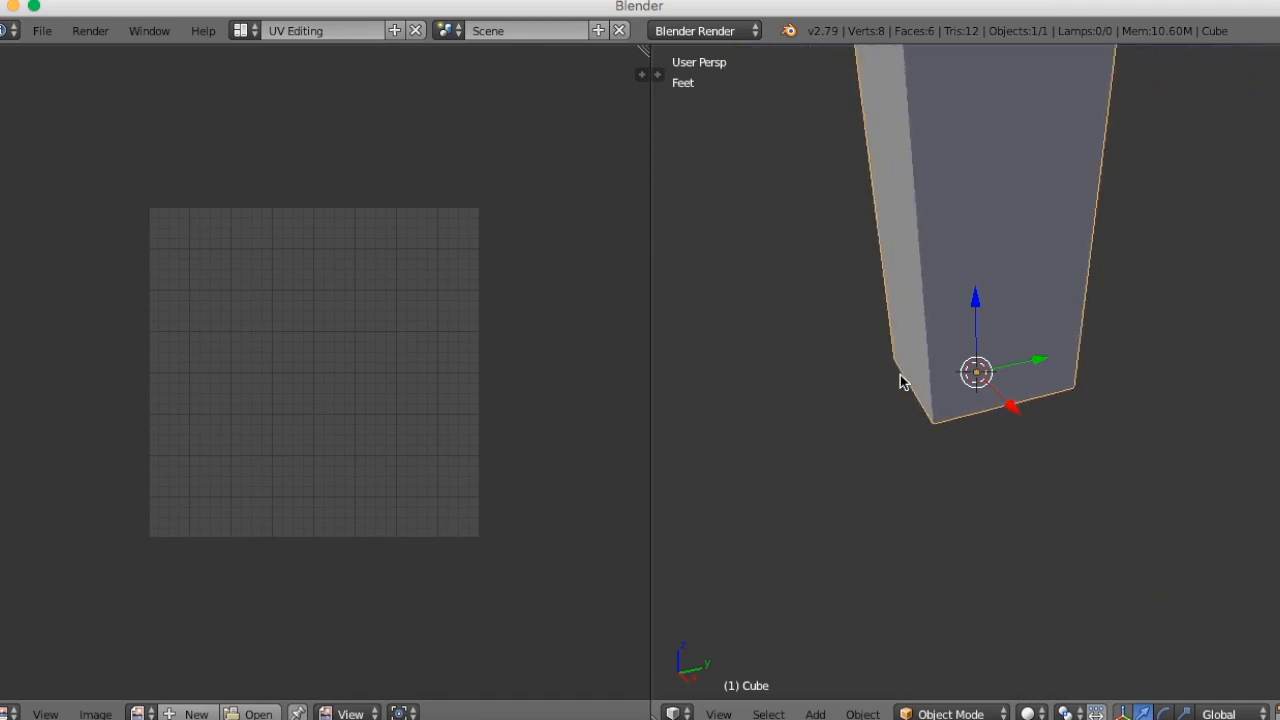
- Enter Edit Mode on the block and examine its unwrapped faces in the UV editor
middle_drag(937, 357, 1016, 280)
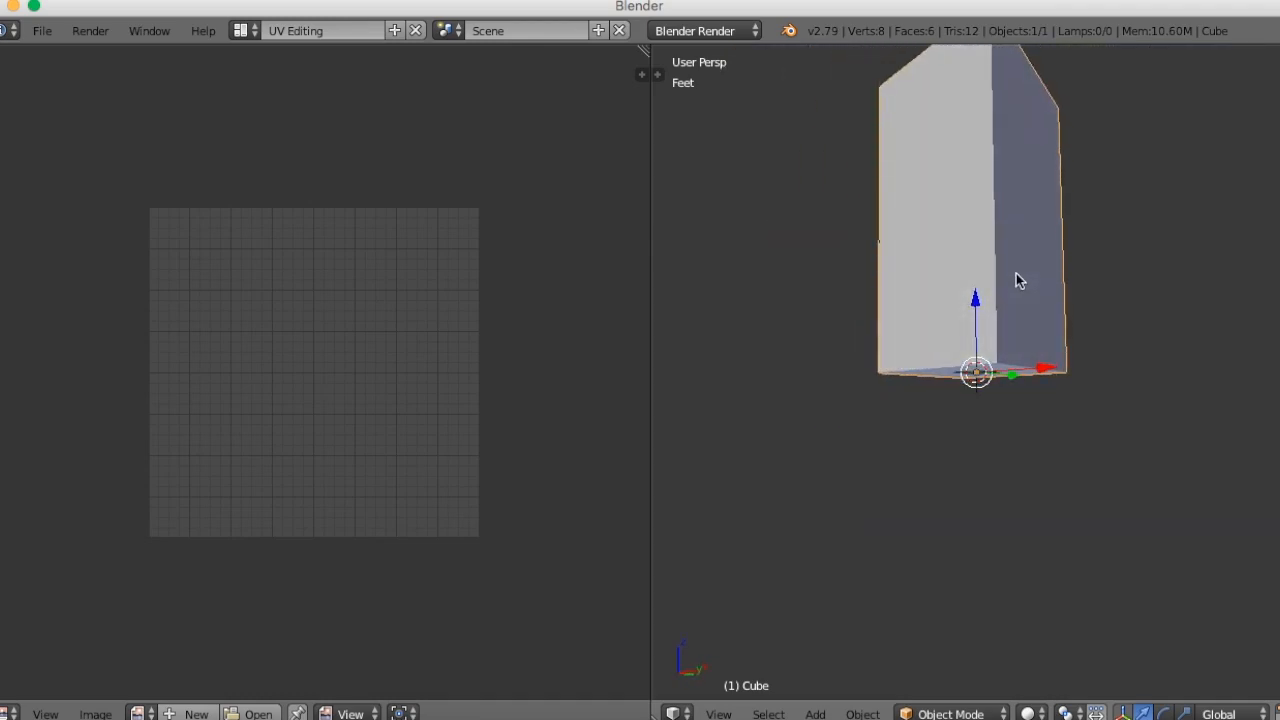
key(Tab)
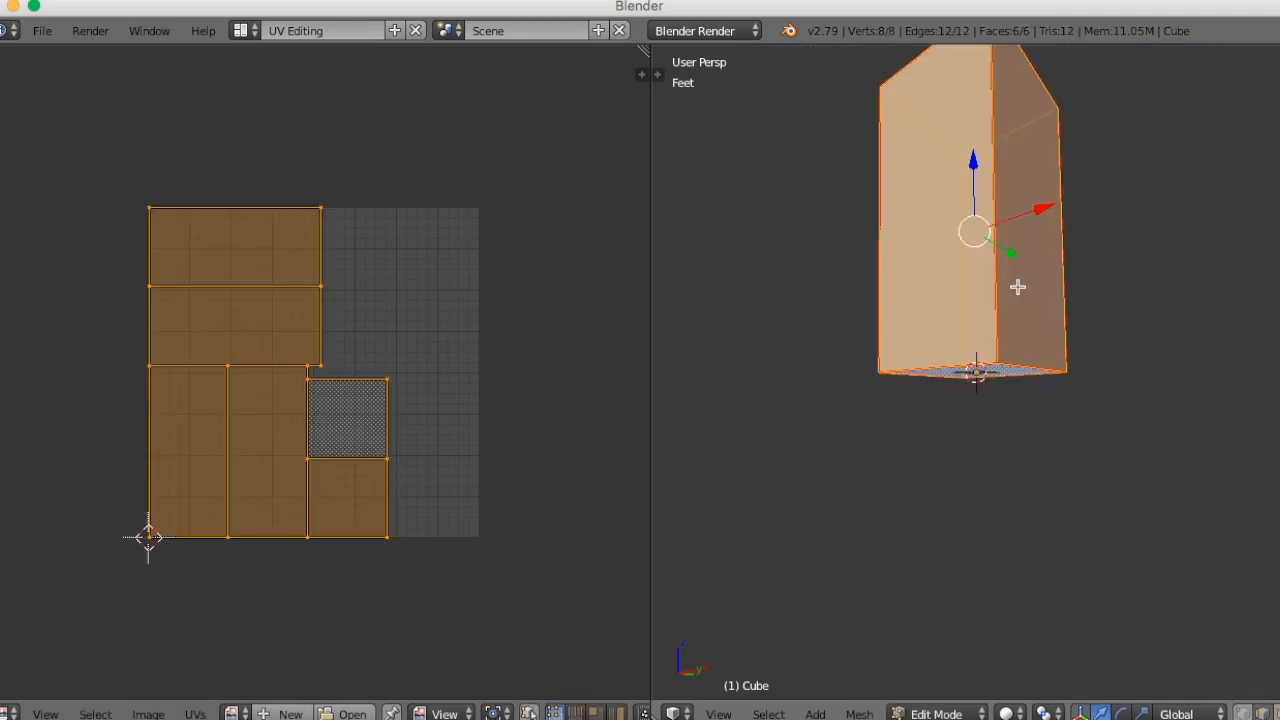
middle_drag(959, 277, 995, 355)
scroll(455, 395, up, 2)
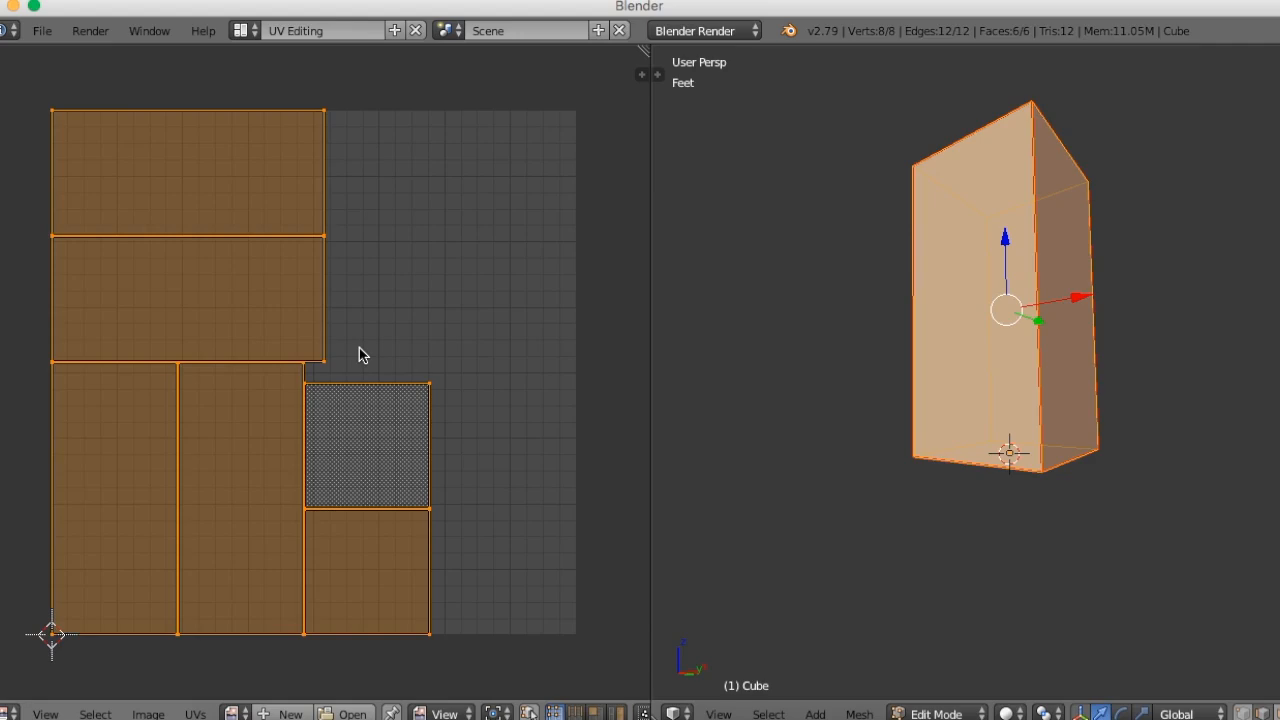
scroll(362, 358, down, 2)
scroll(368, 378, up, 2)
scroll(391, 408, down, 2)
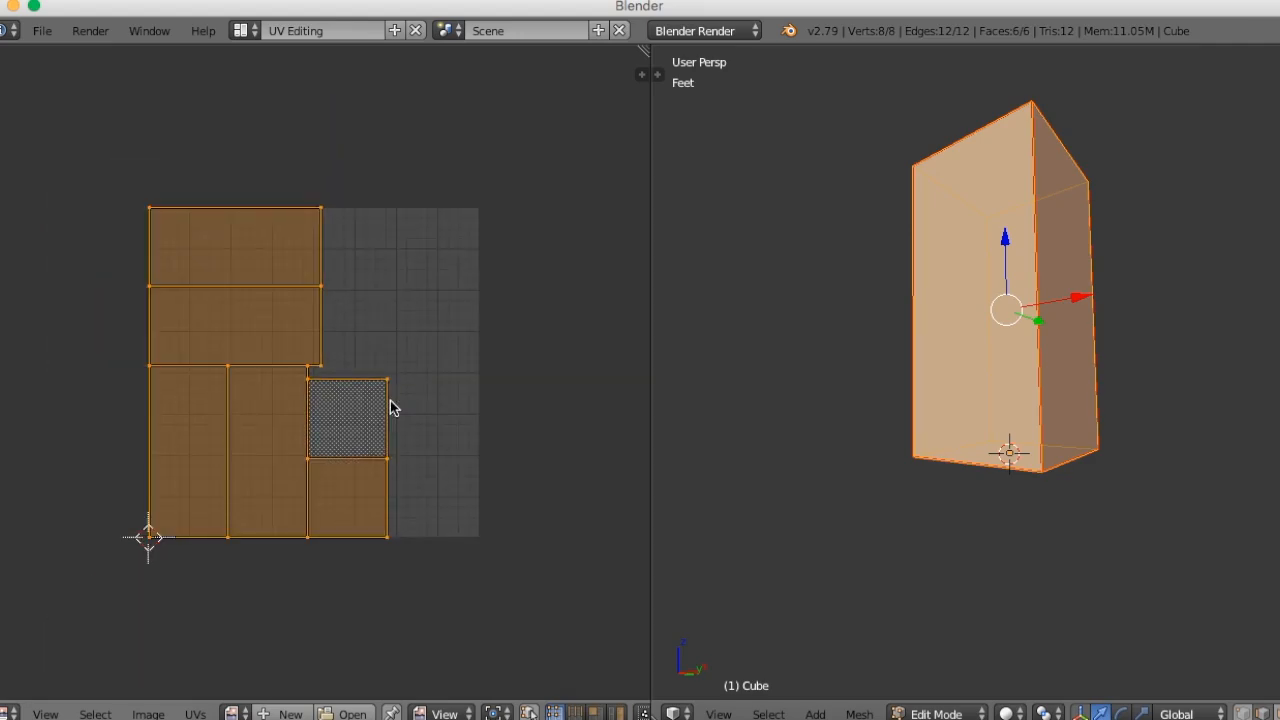
- Keep the UV and mesh selections in sync in the UV editor
key(ctrl+Tab)
click(331, 404)
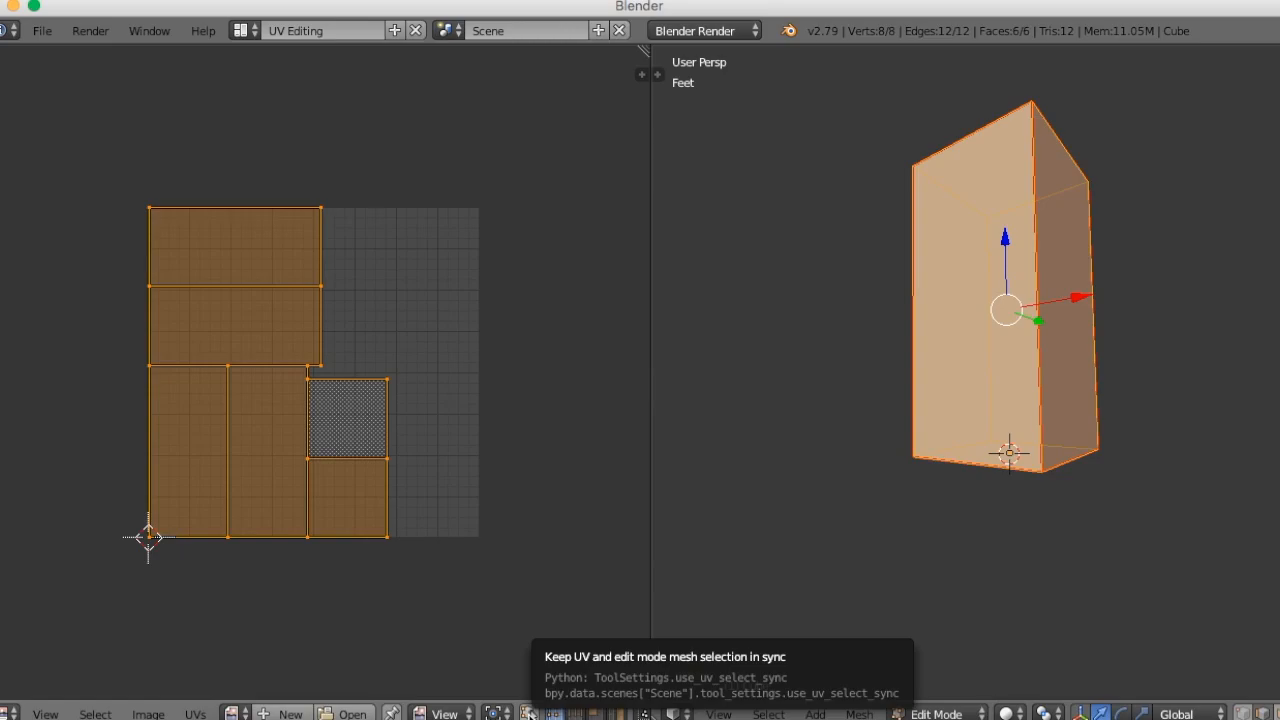
click(528, 712)
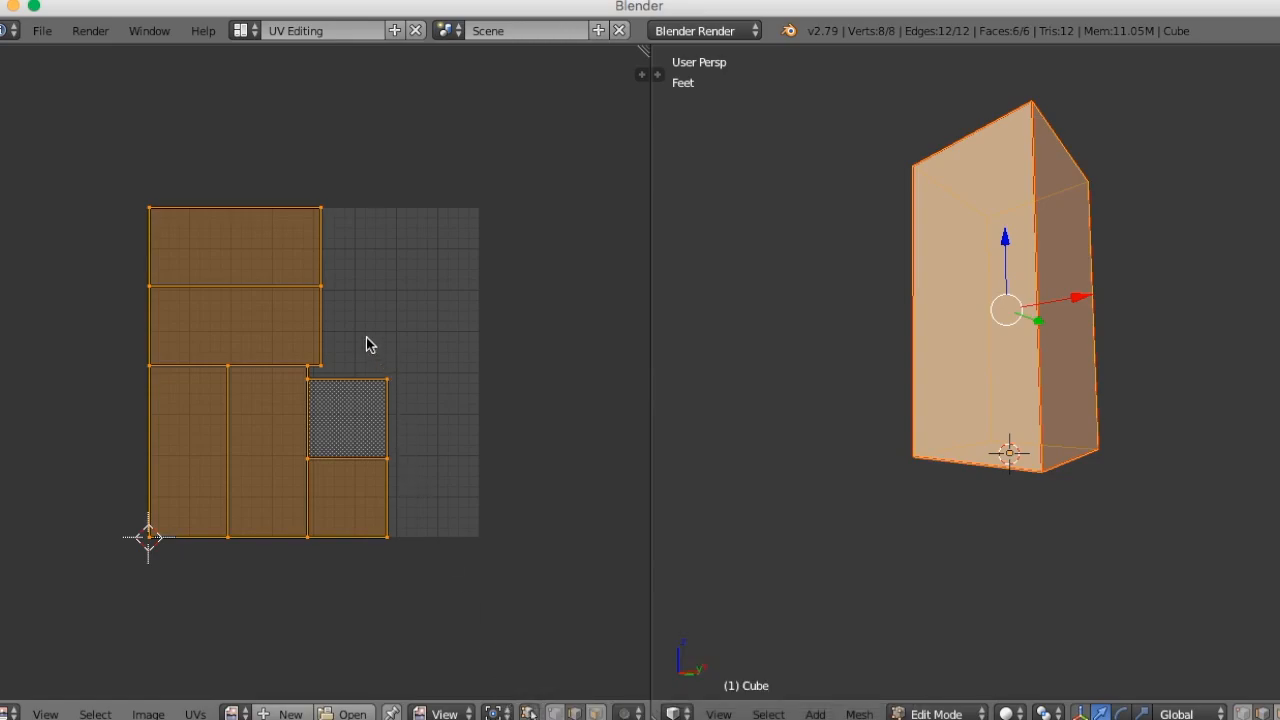
scroll(366, 337, up, 2)
scroll(471, 591, down, 3)
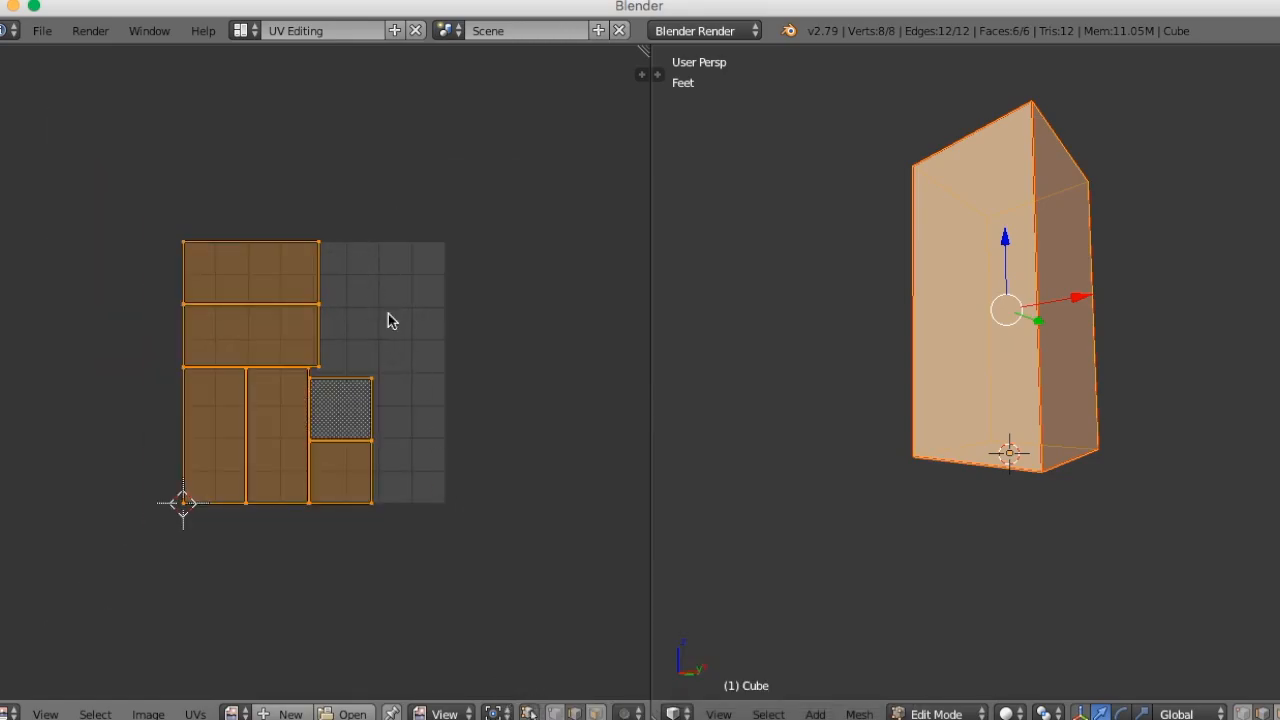
- Select individual outer edges of the stacked horizontal UV faces to examine which edges they share with the other faces
right_click(335, 233)
scroll(477, 372, up, 3)
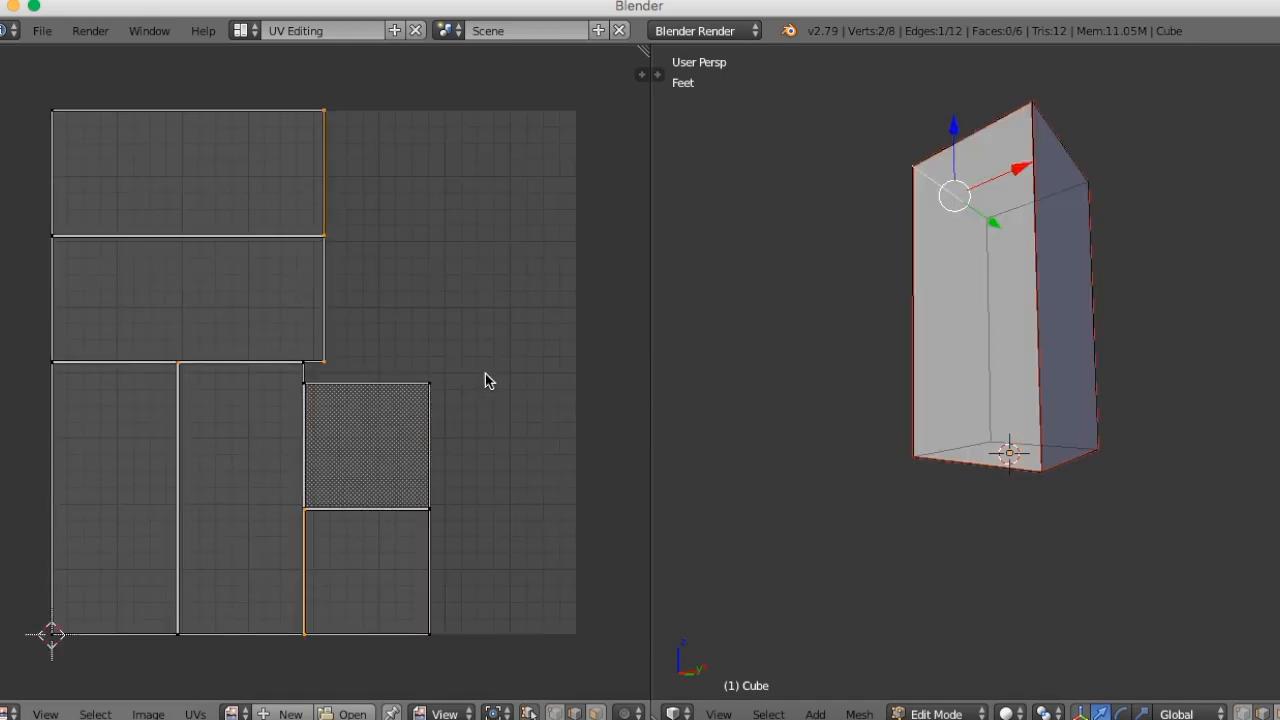
right_click(52, 120)
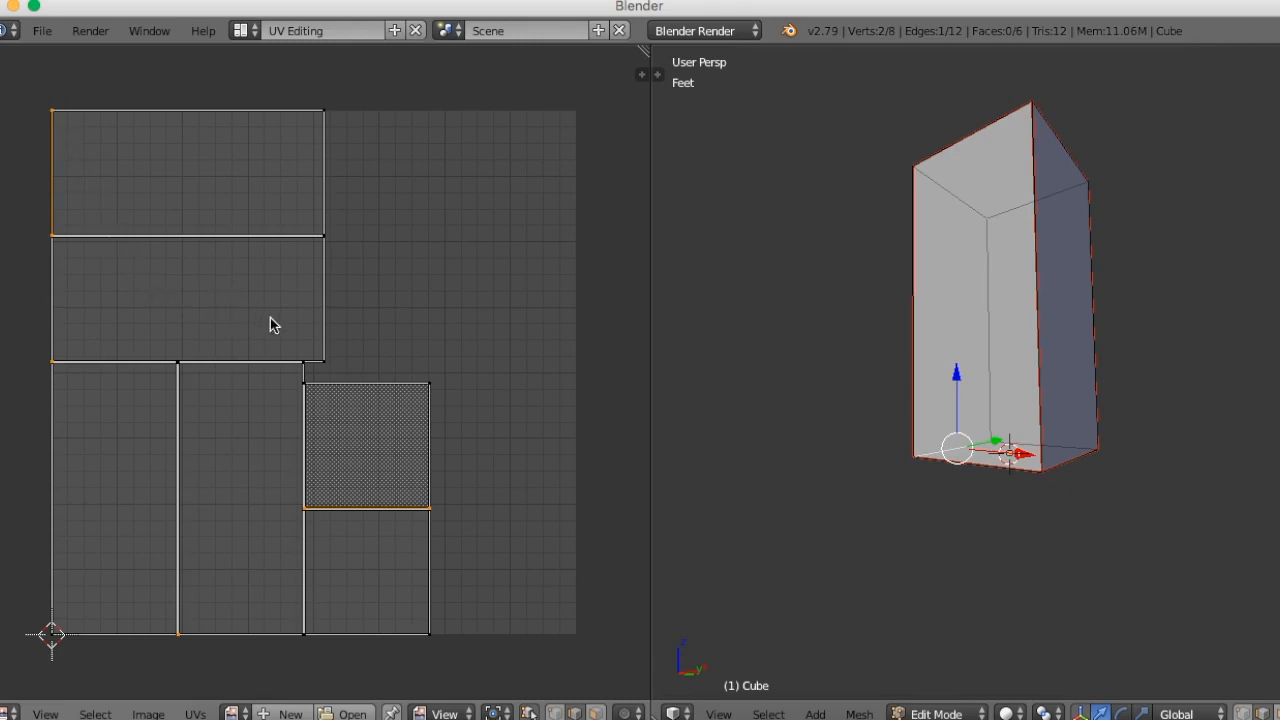
key(ctrl+Tab)
click(266, 349)
right_click(195, 112)
scroll(317, 417, down, 2)
scroll(317, 417, up, 2)
- In face select mode, rotate the two horizontal side faces by -90 degrees and move them outside the UV square, beside the upright faces
key(ctrl+Tab)
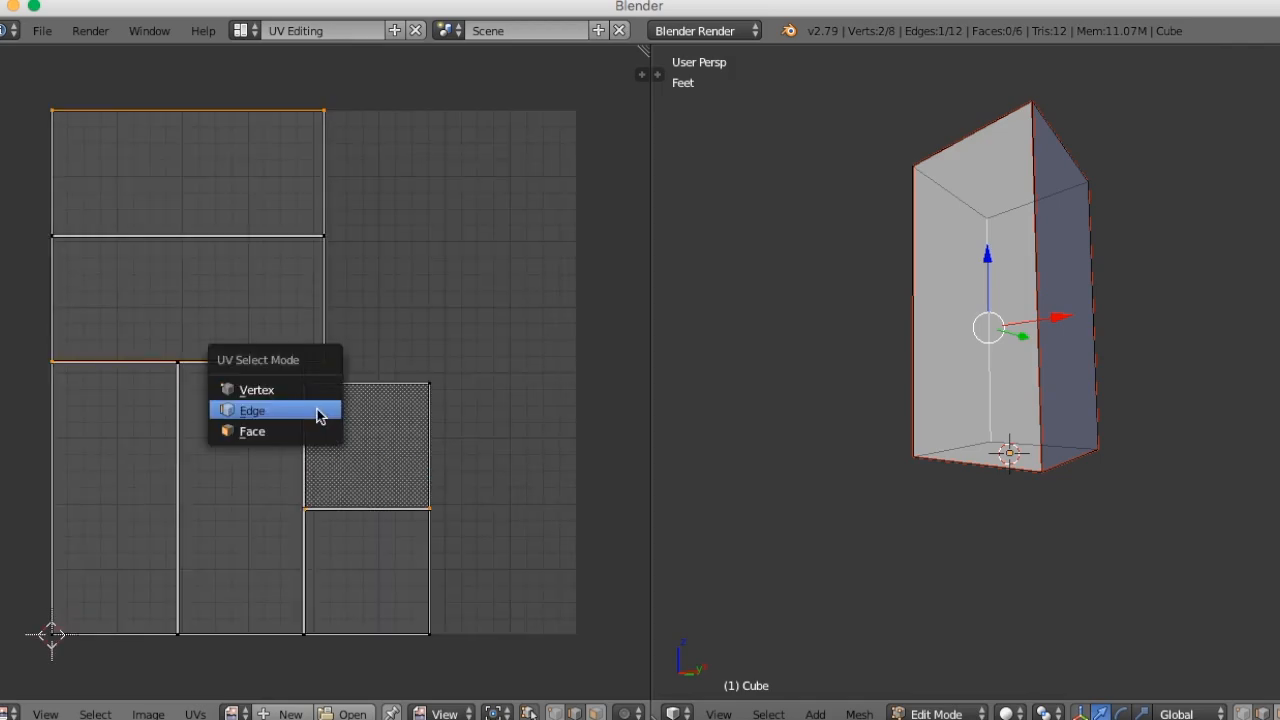
click(314, 437)
click(242, 168)
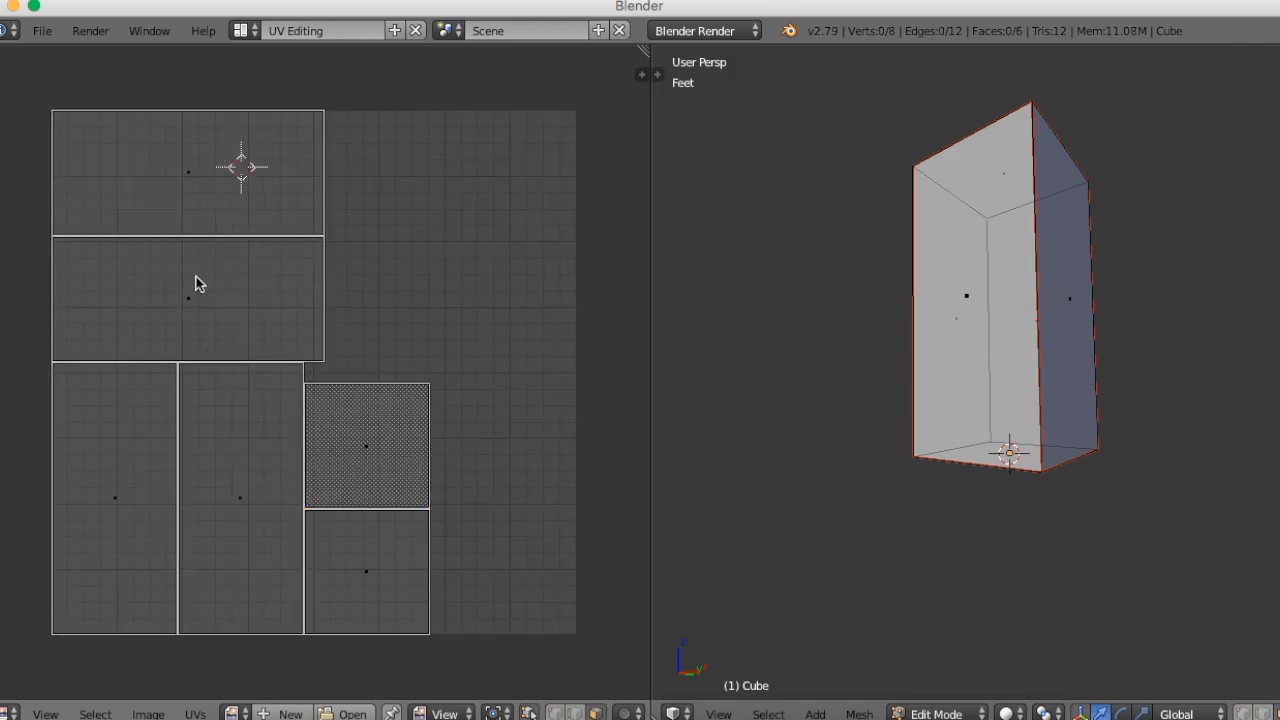
key(b)
drag(249, 141, 141, 302)
scroll(336, 327, down, 3)
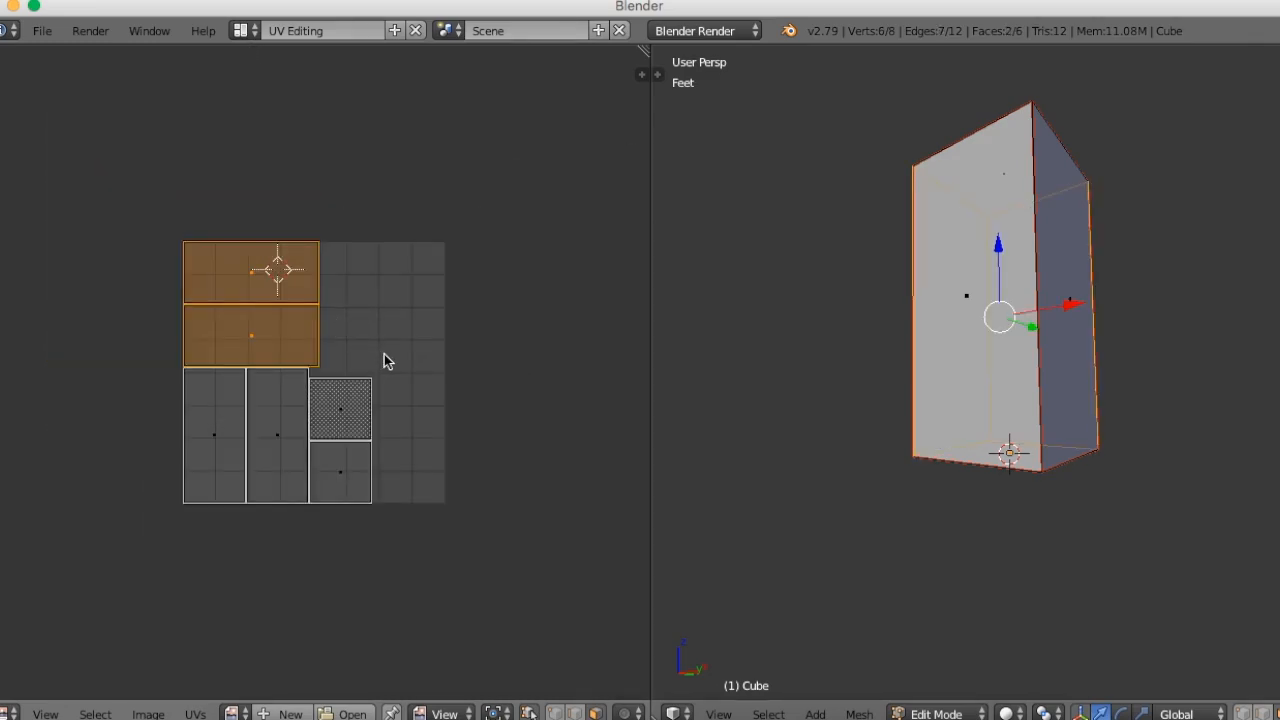
text(r-90)
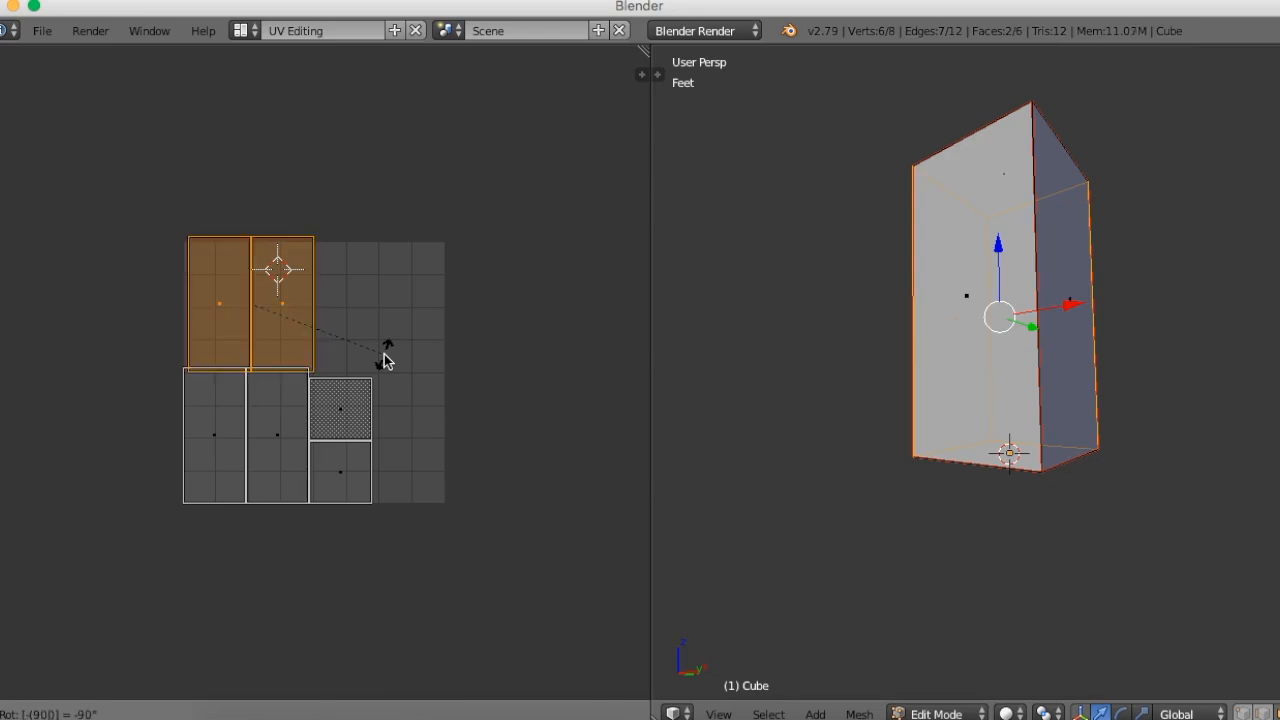
key(Return)
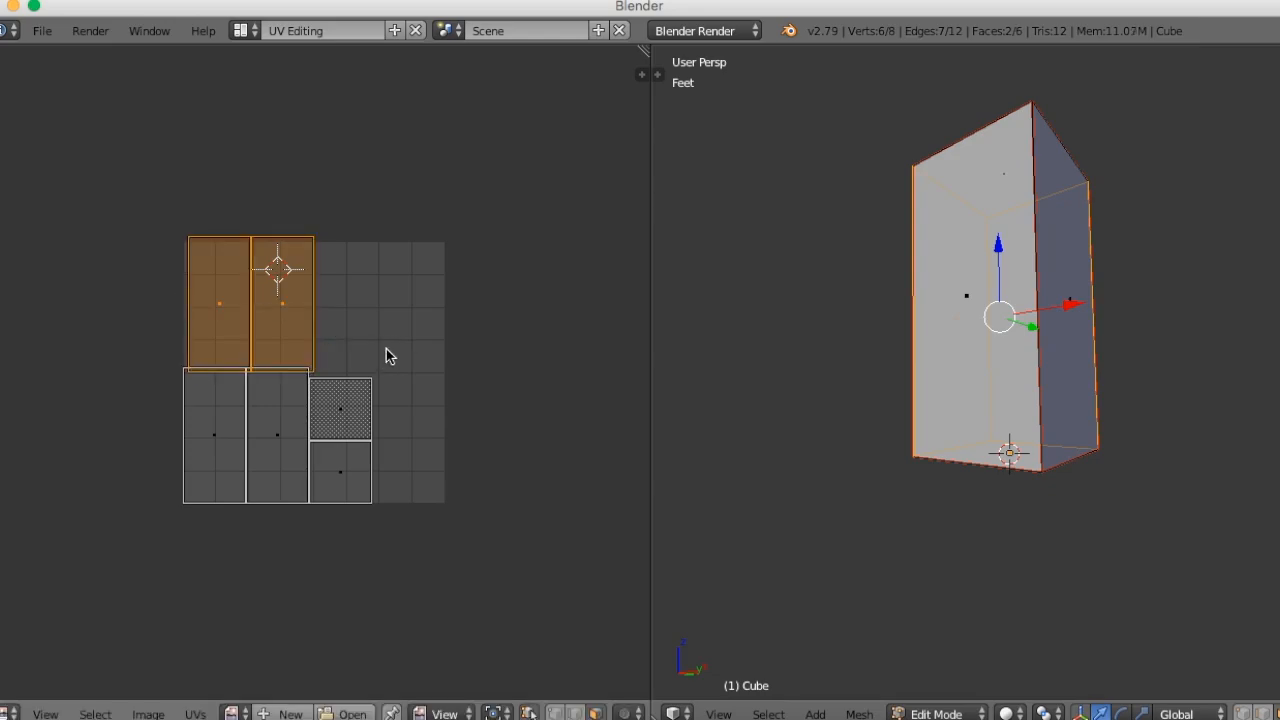
key(g)
click(151, 445)
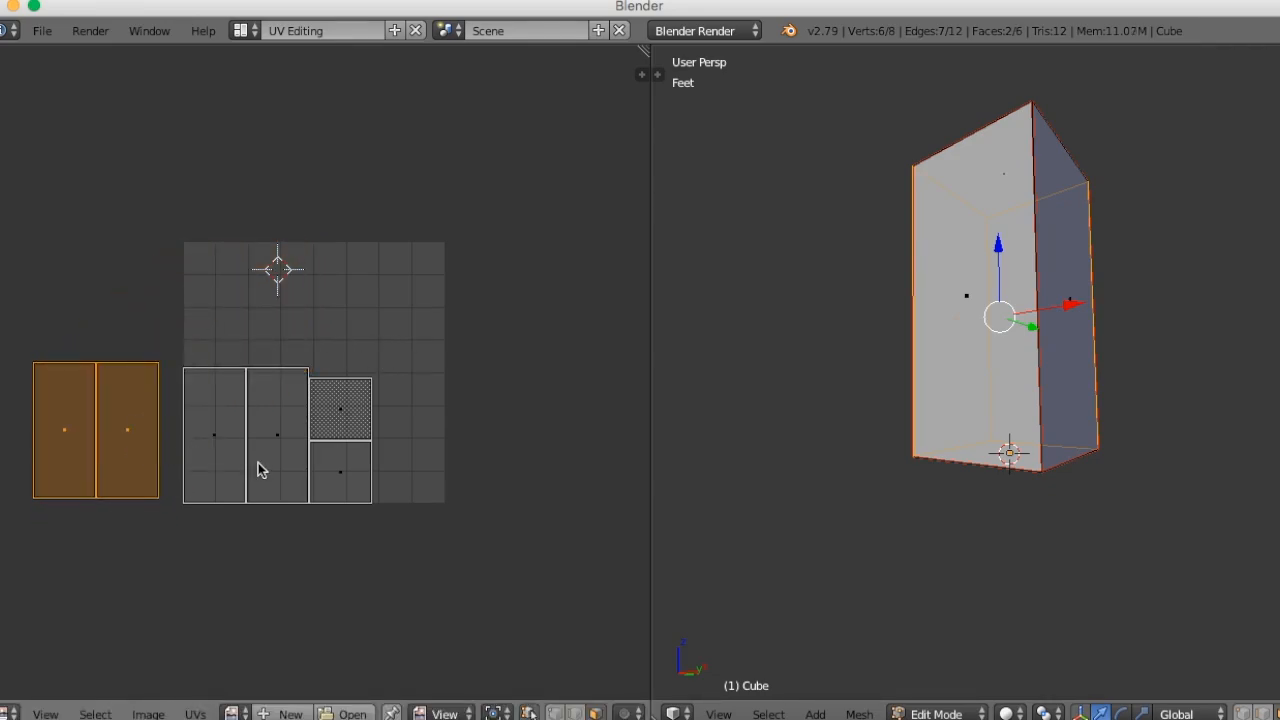
- In edge select mode, select the outer vertical edge shared by the two moved side faces and stitch it
key(ctrl+Tab)
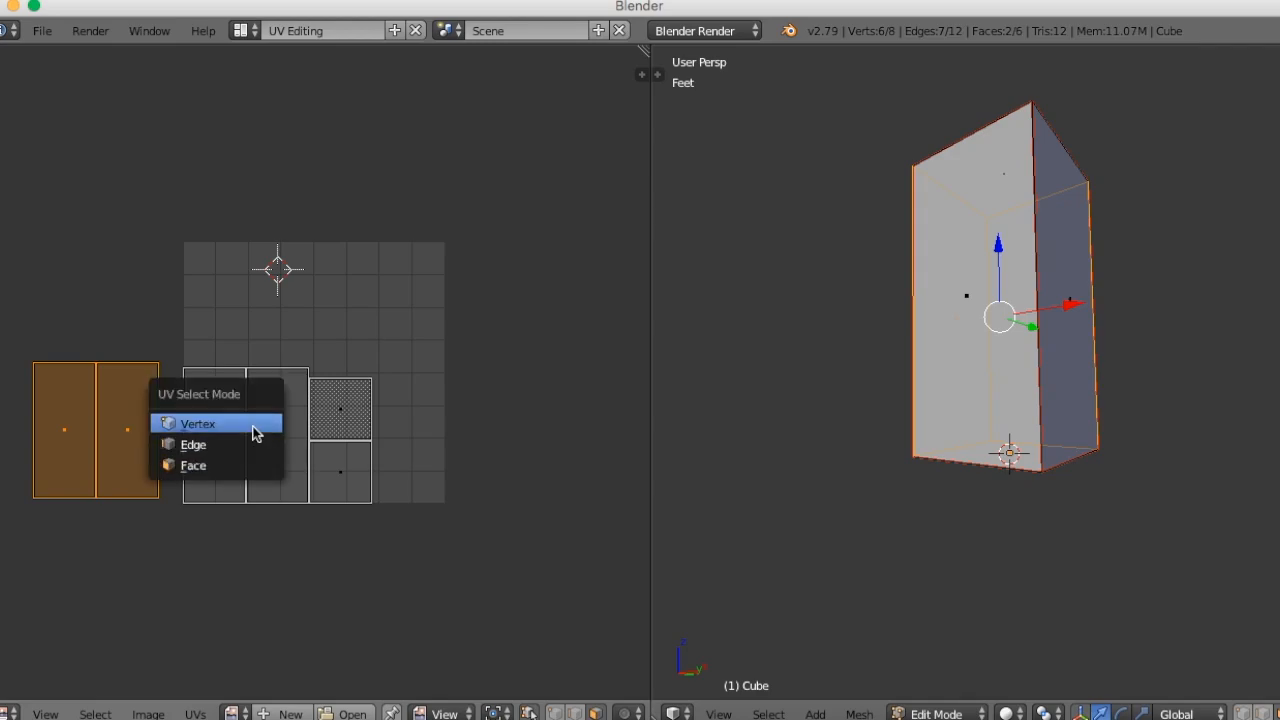
click(250, 445)
scroll(272, 488, up, 2)
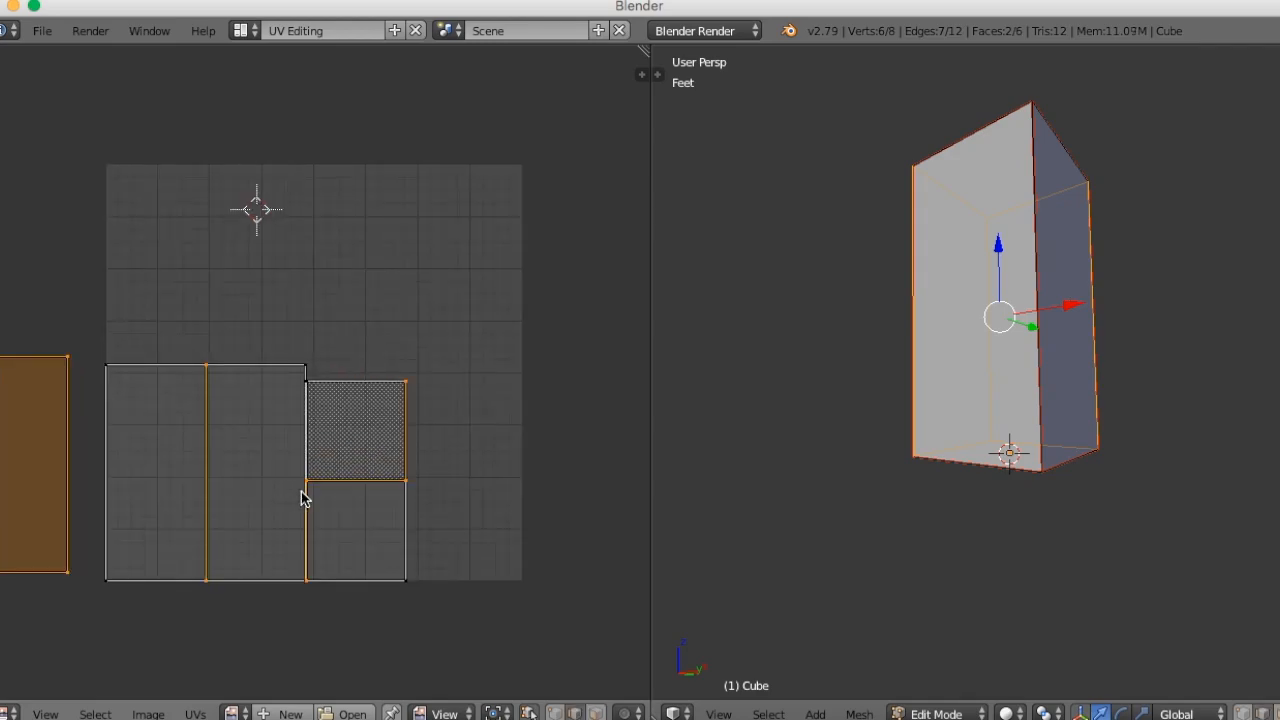
middle_drag(230, 489, 430, 428)
click(265, 402)
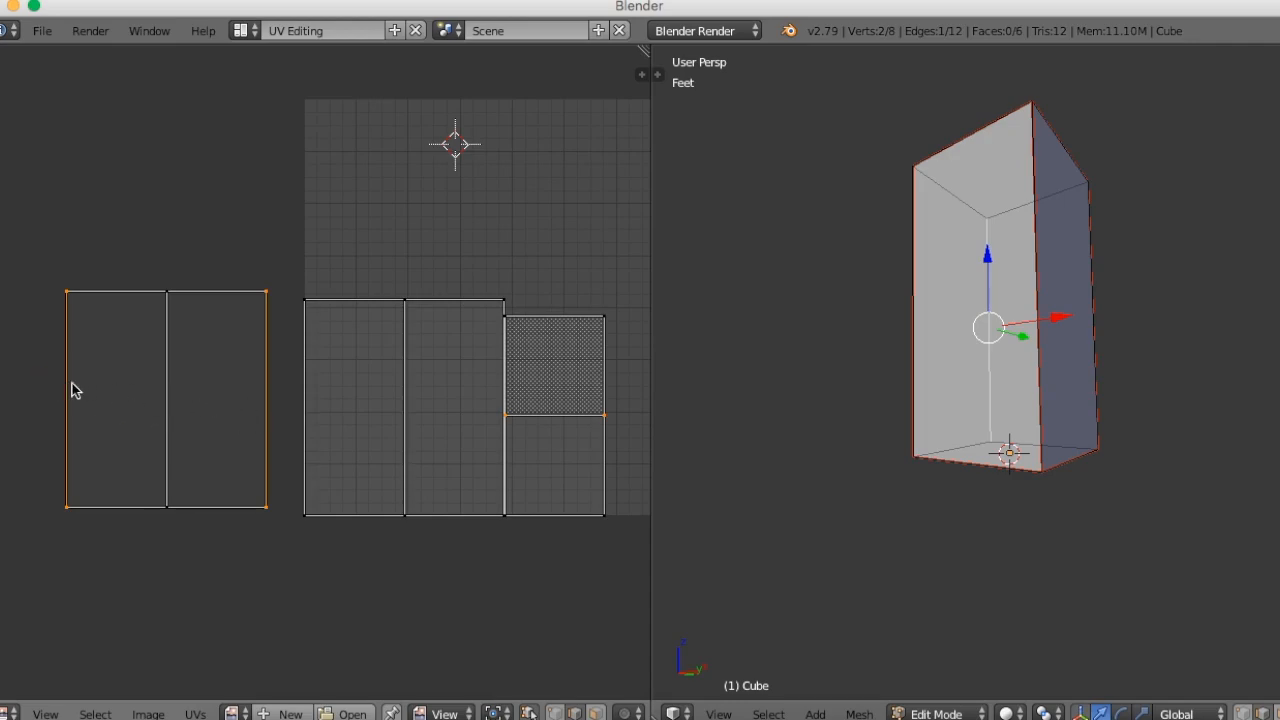
key(v)
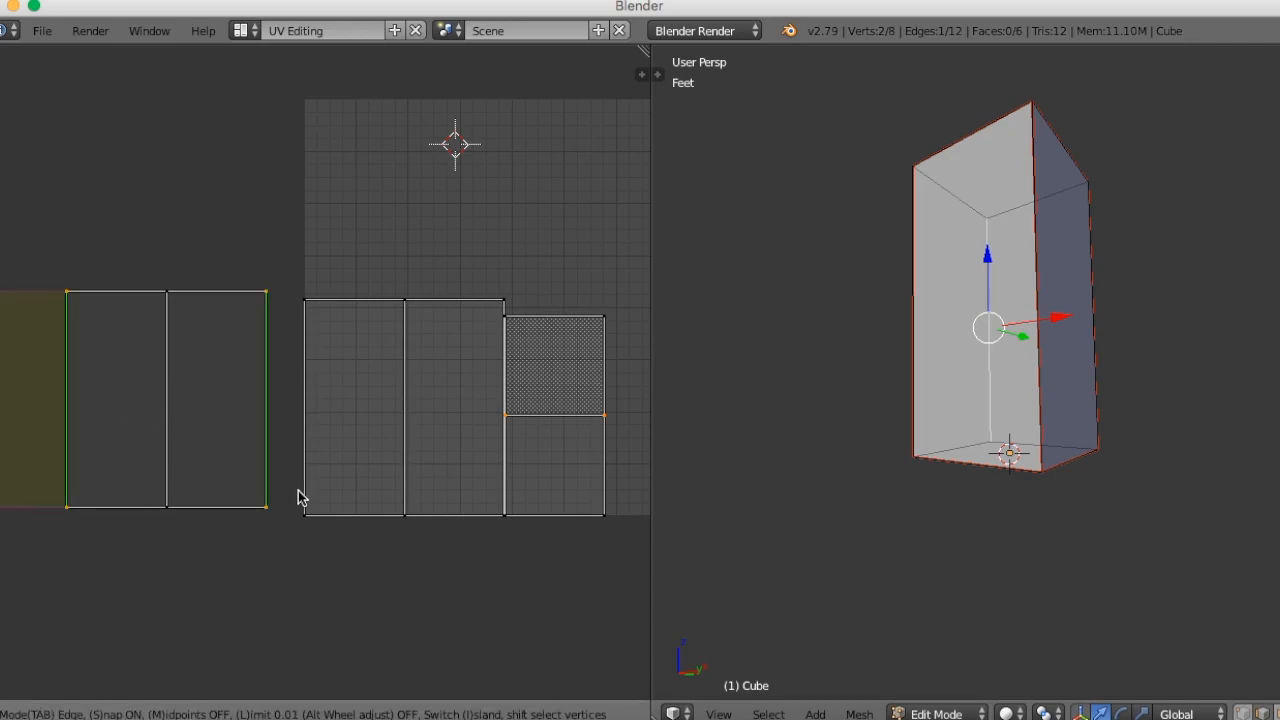
key(Return)
scroll(220, 449, down, 3)
scroll(220, 449, up, 3)
- Stitch the right edge of the moved pair to its matching edge between the two upright faces in the UV square
right_click(166, 375)
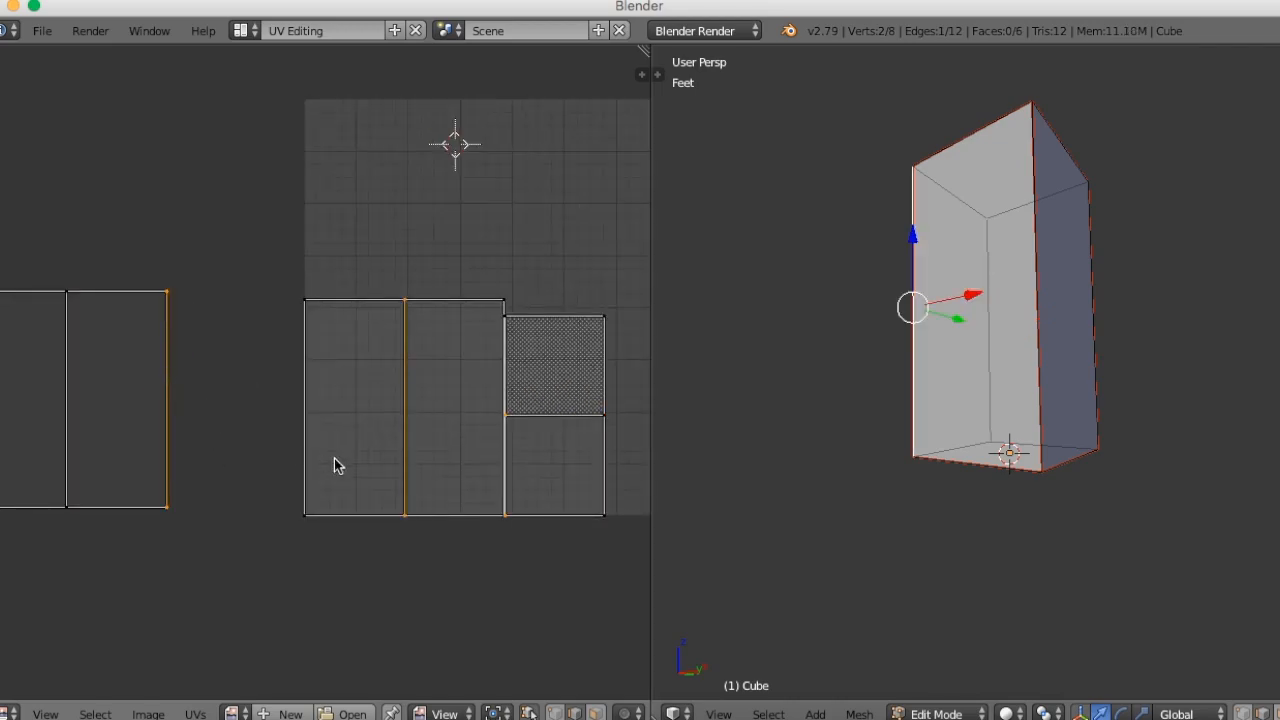
key(v)
key(Return)
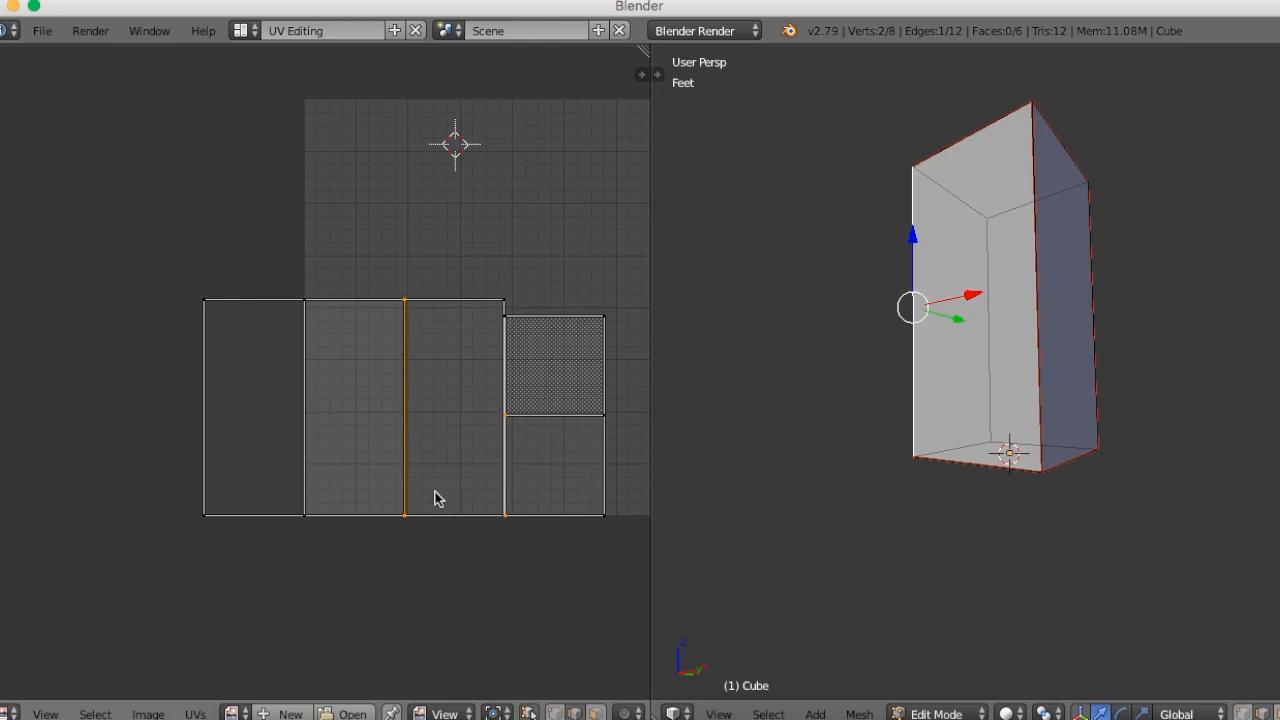
- Select three of the side faces in face select mode and move them left along X, clear of the remaining overlapped side face
key(ctrl+Tab)
click(417, 516)
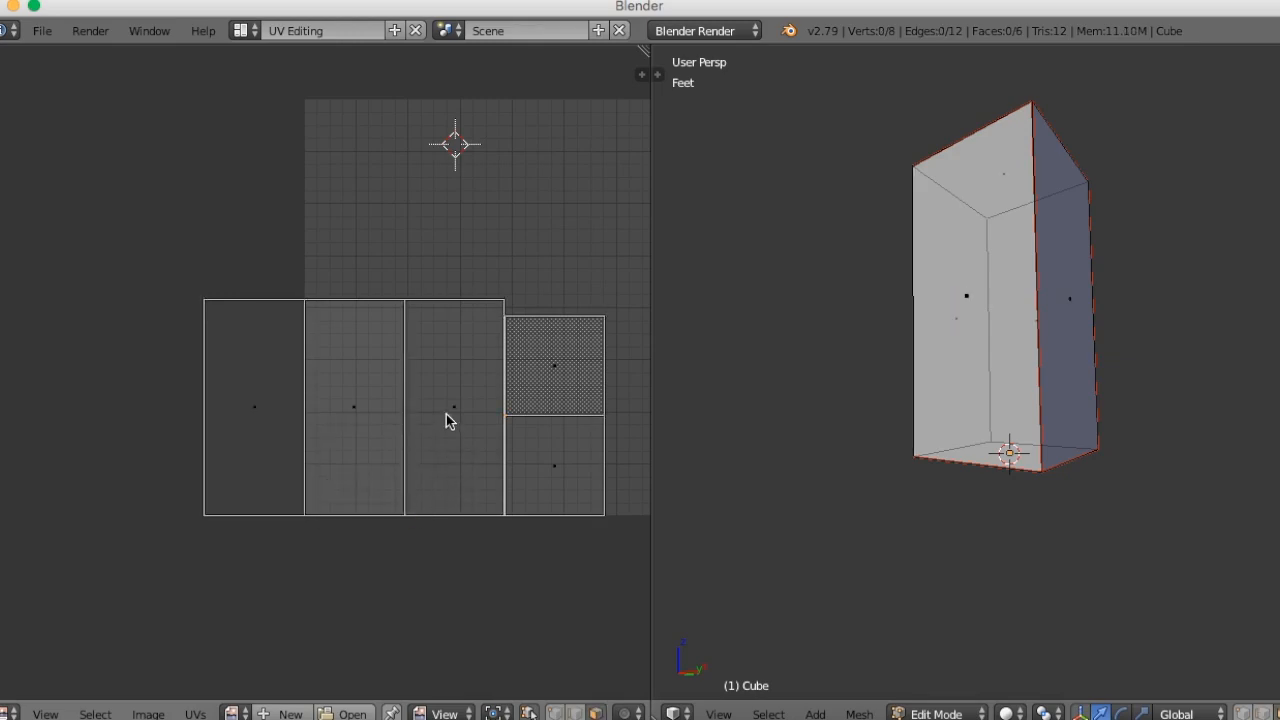
right_click(446, 414)
shift+right_click(357, 417)
shift+right_click(266, 411)
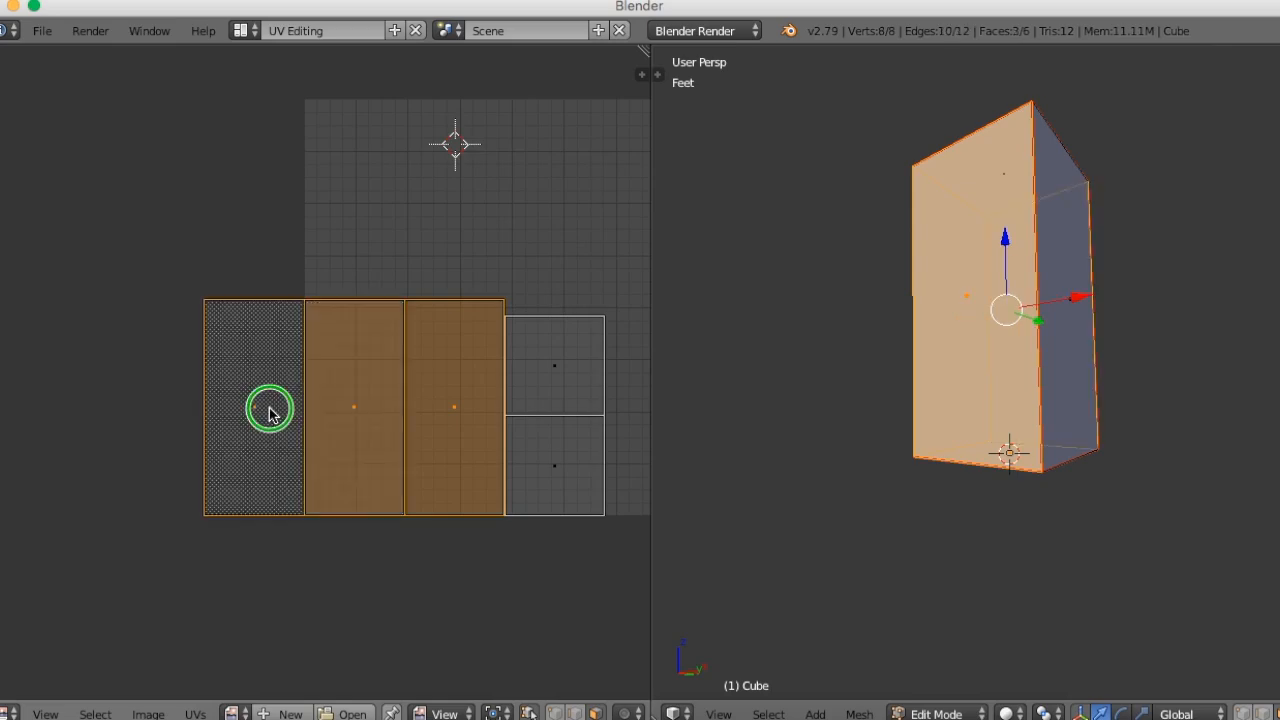
key(g)
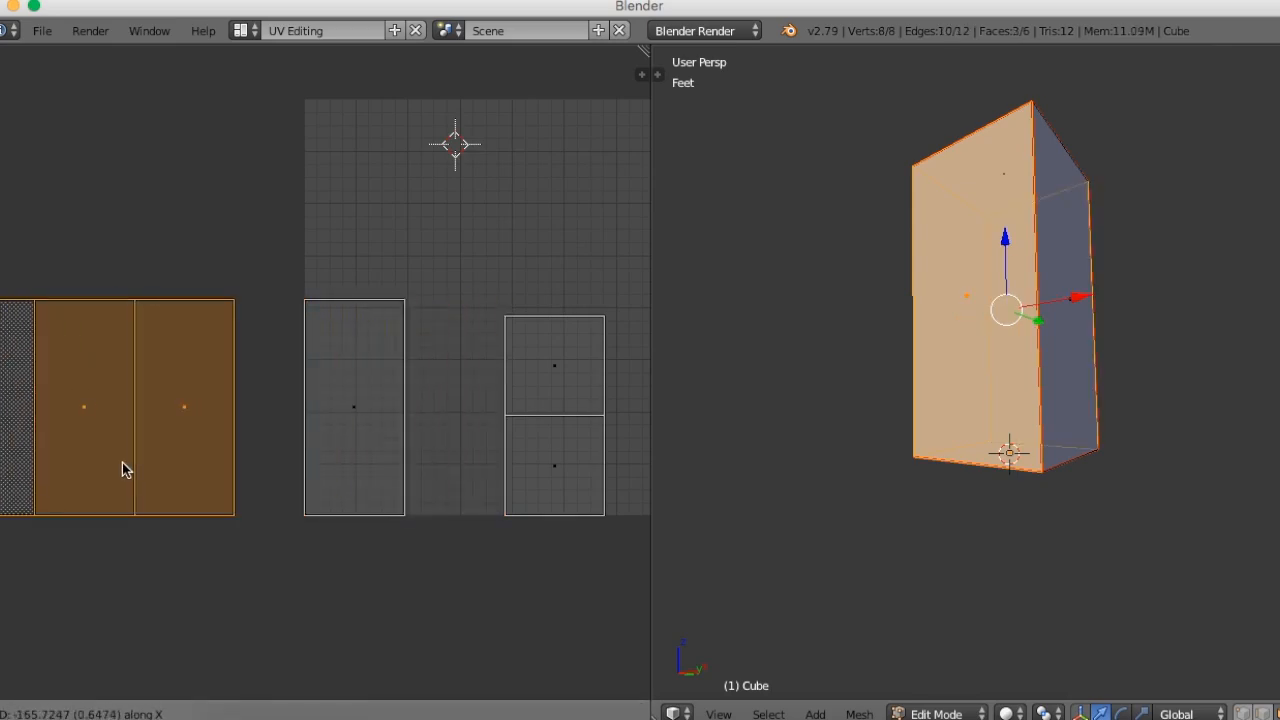
click(123, 466)
- Stitch the right edge of the three-face strip to the remaining side face, using edge select mode
key(ctrl+Tab)
click(243, 471)
right_click(227, 393)
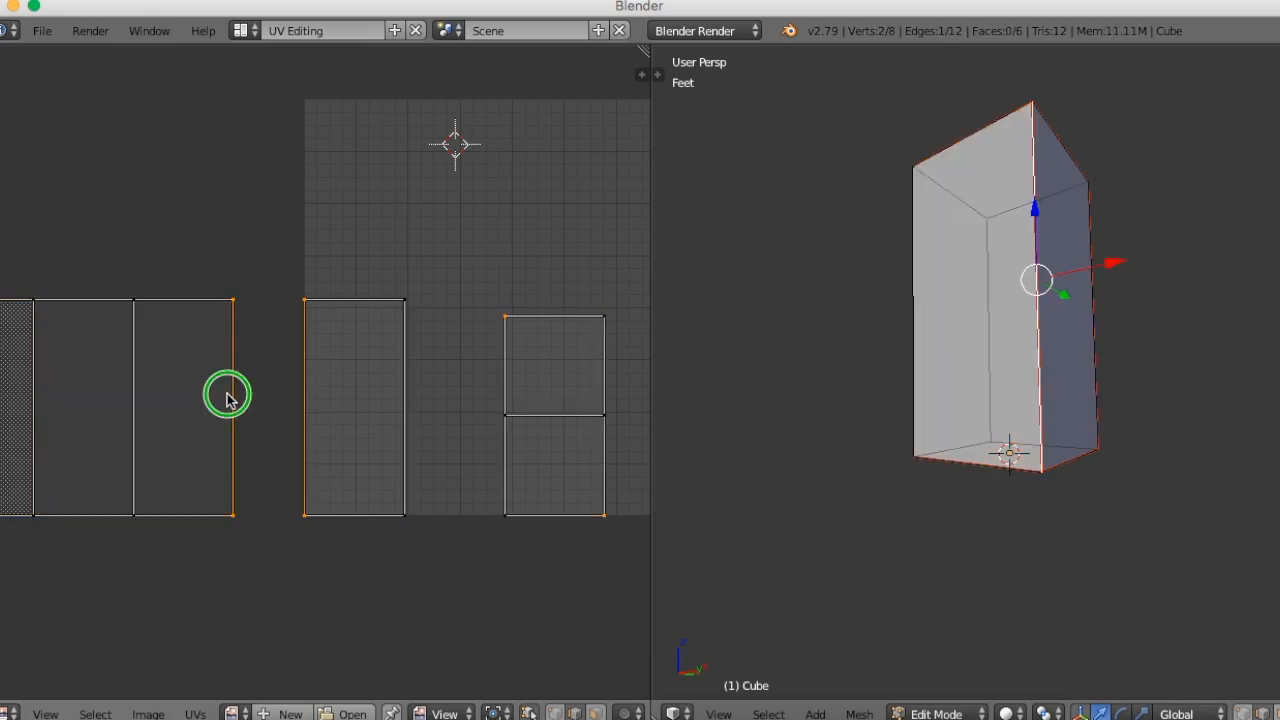
key(v)
click(353, 488)
scroll(355, 489, down, 2)
scroll(356, 494, up, 2)
- Select the two square end faces in face select mode and move them up, above the level of the side faces
key(ctrl+Tab)
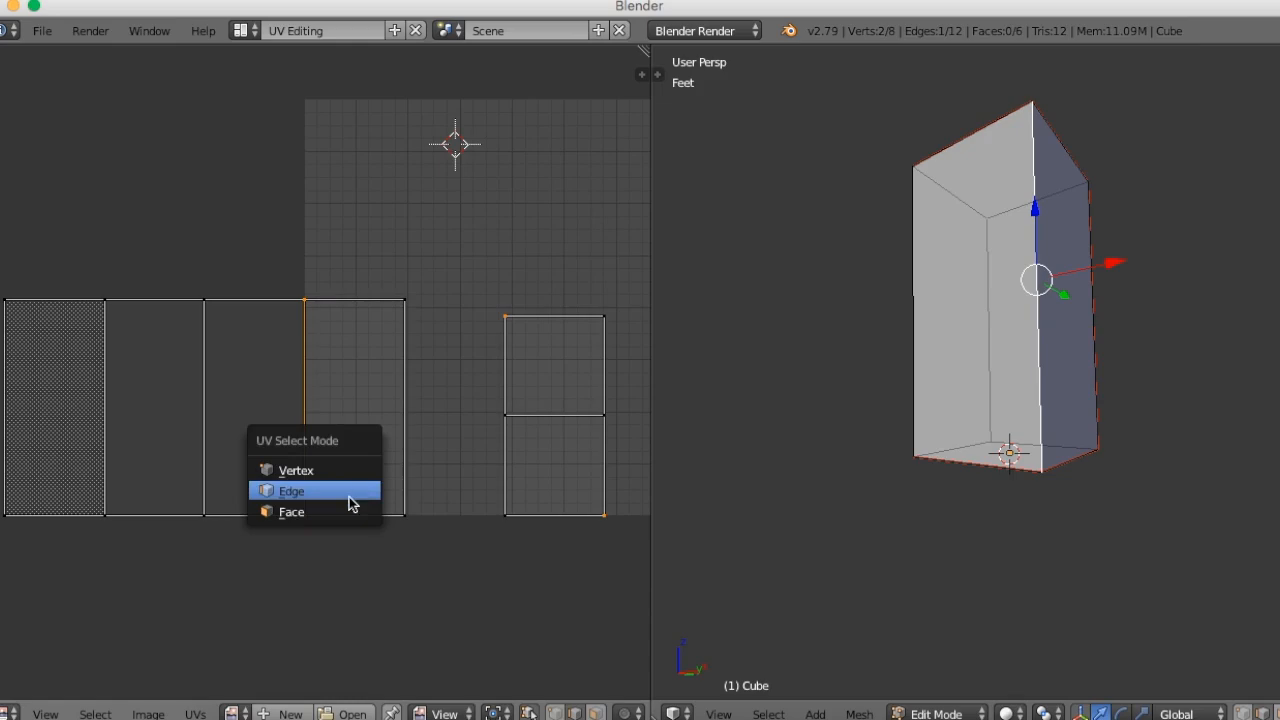
click(329, 514)
key(b)
drag(583, 341, 522, 490)
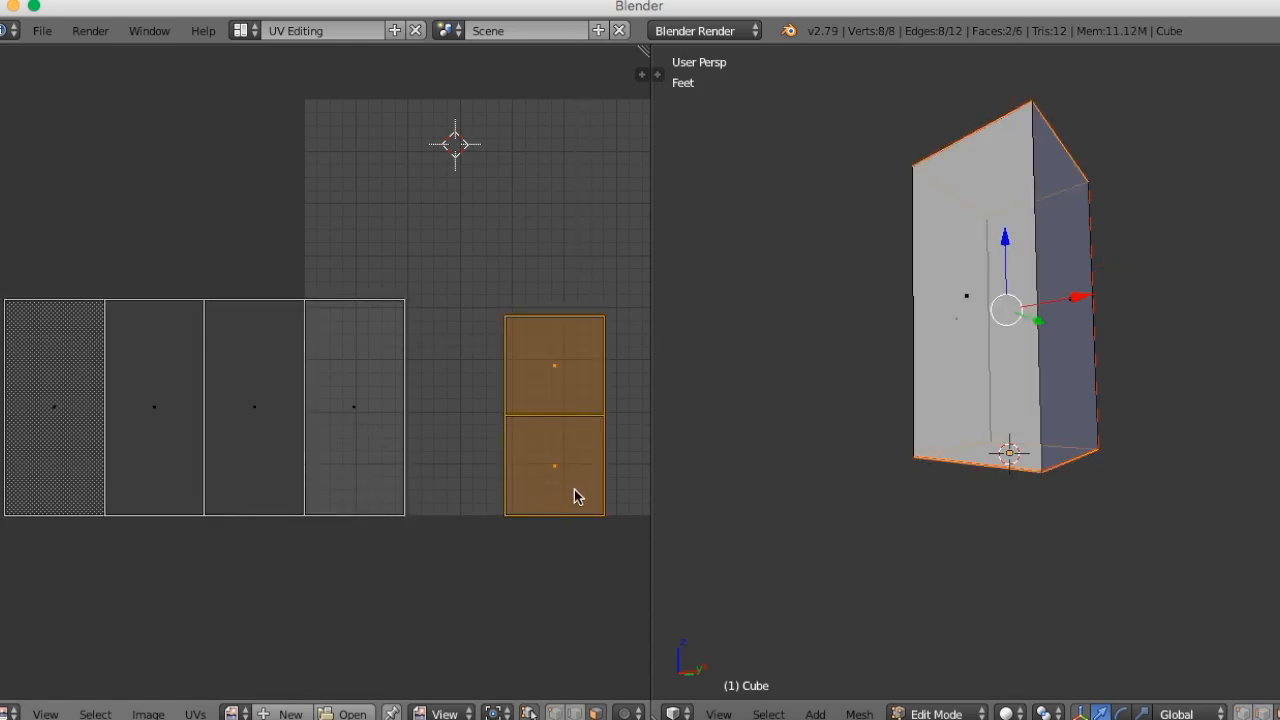
key(g)
click(551, 294)
- Rotate the two square end faces by 90 degrees and position them near the upper edge of the UV square
key(r)
text(90)
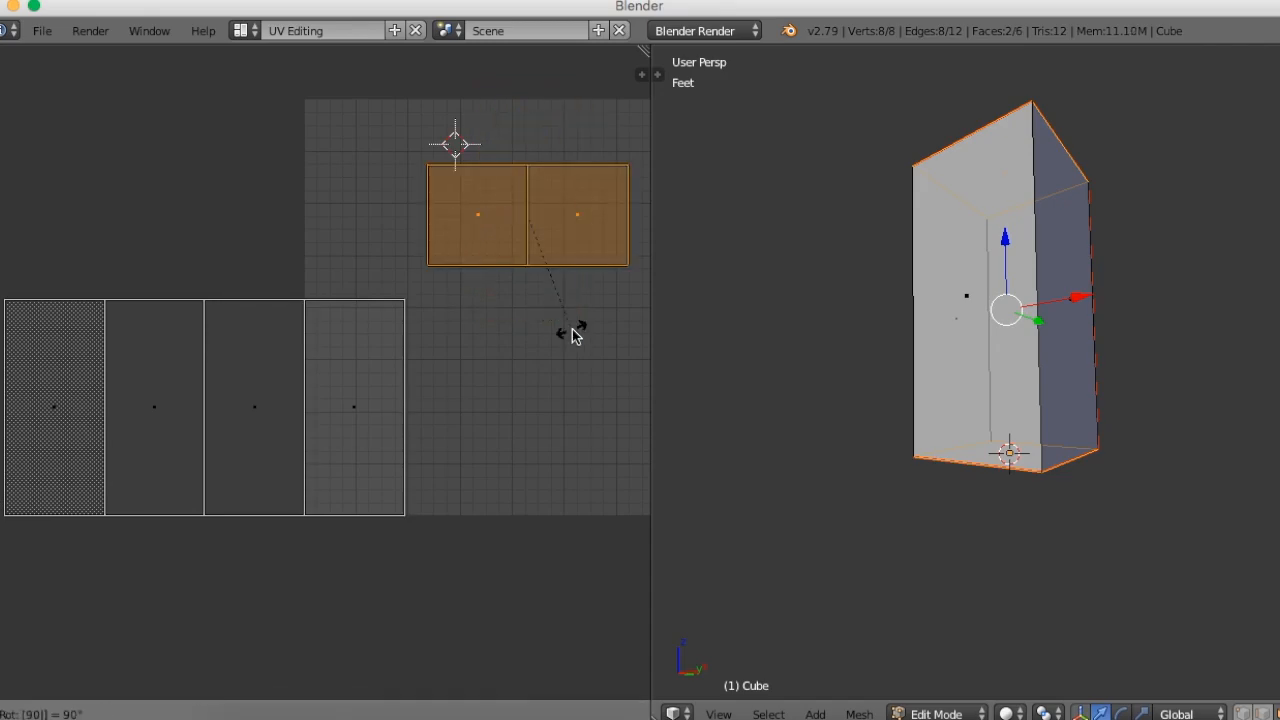
key(Return)
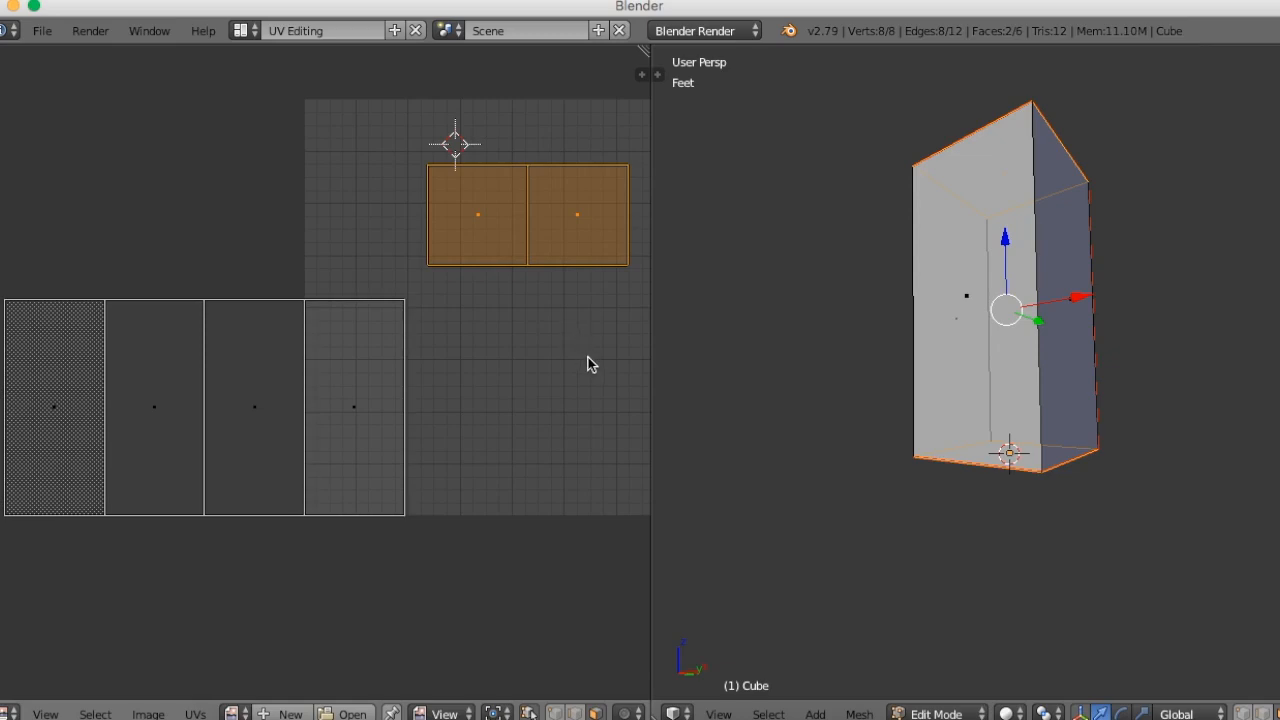
key(g)
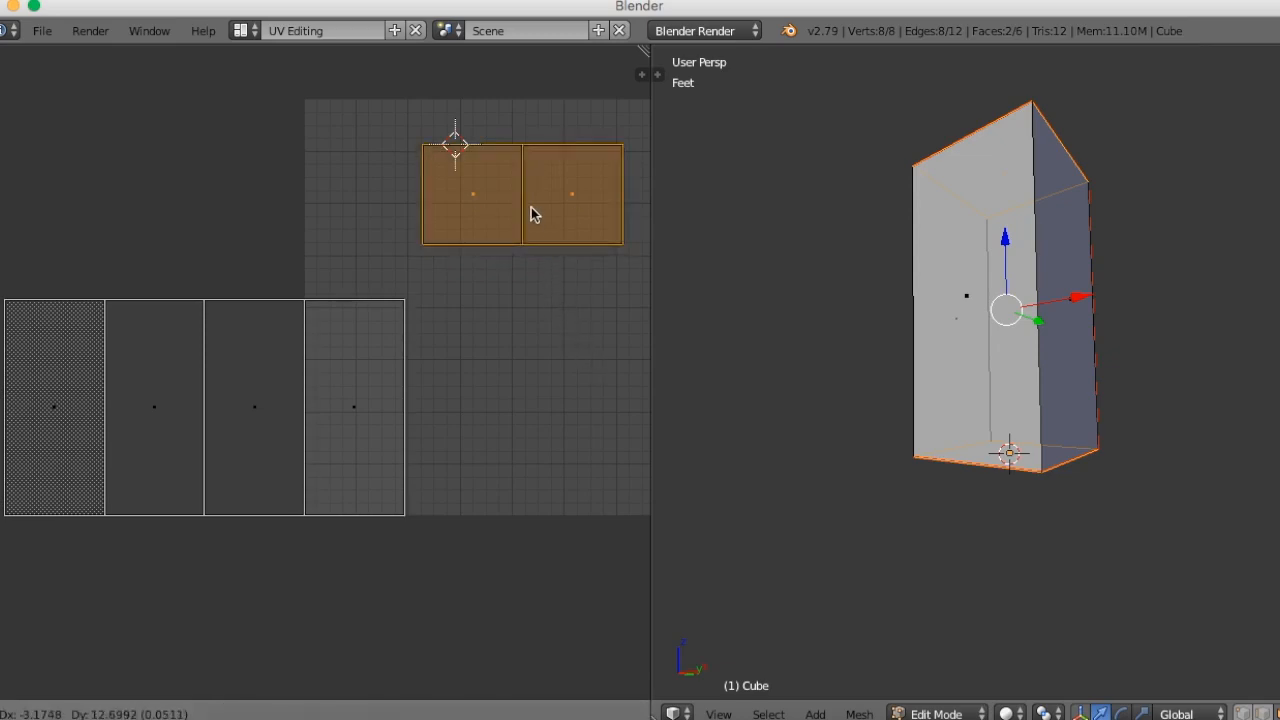
click(511, 182)
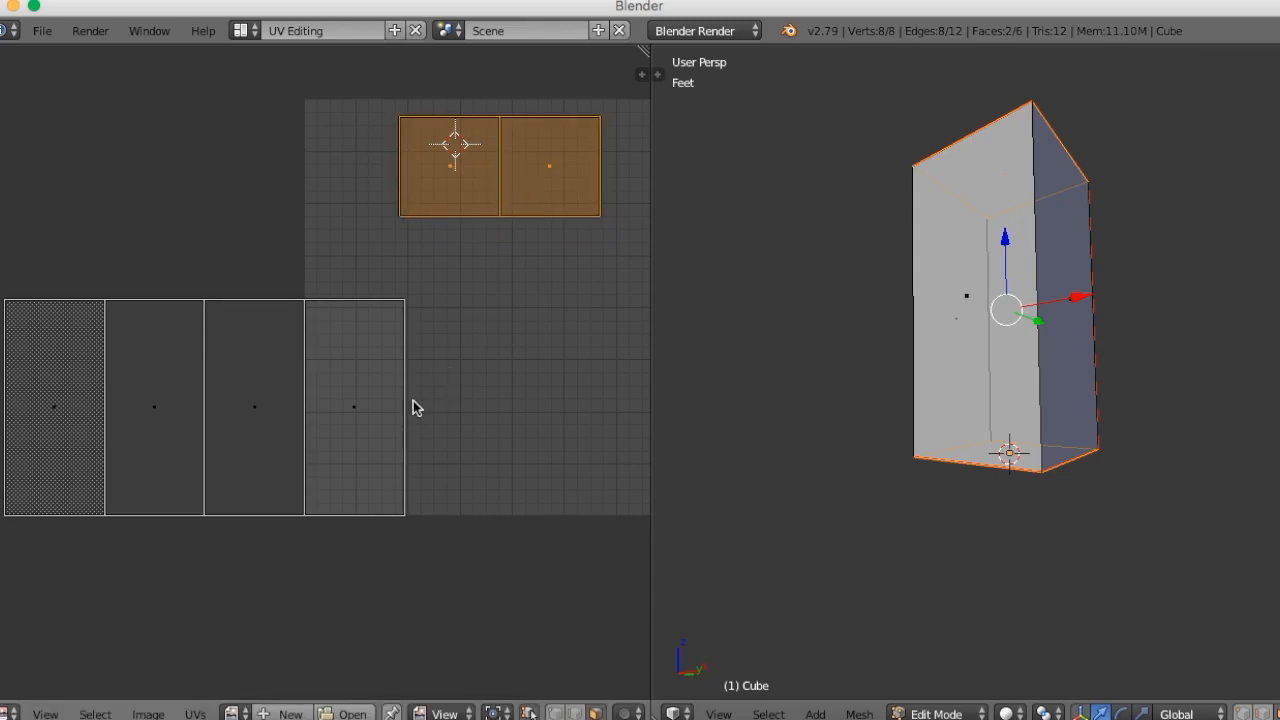
- Select the strip of four side faces and move it inside the UV square, below the two end faces
scroll(420, 410, down, 1)
key(a)
key(b)
drag(380, 350, 29, 478)
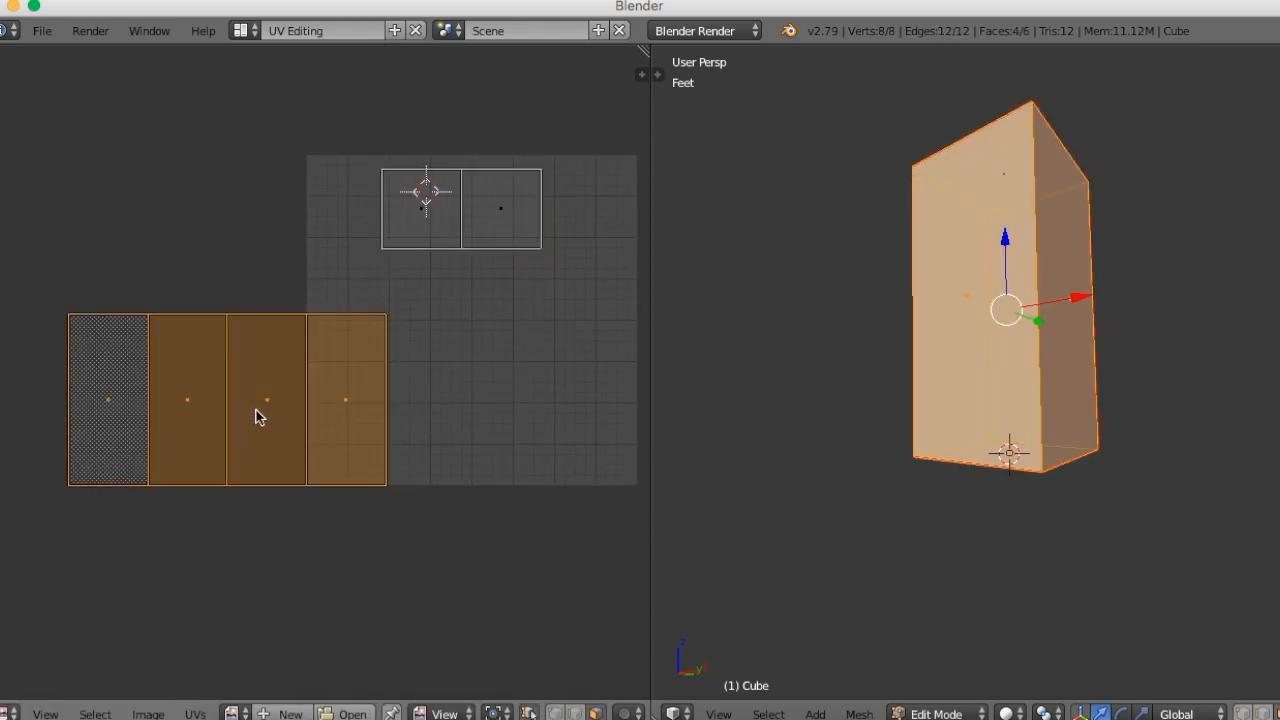
key(g)
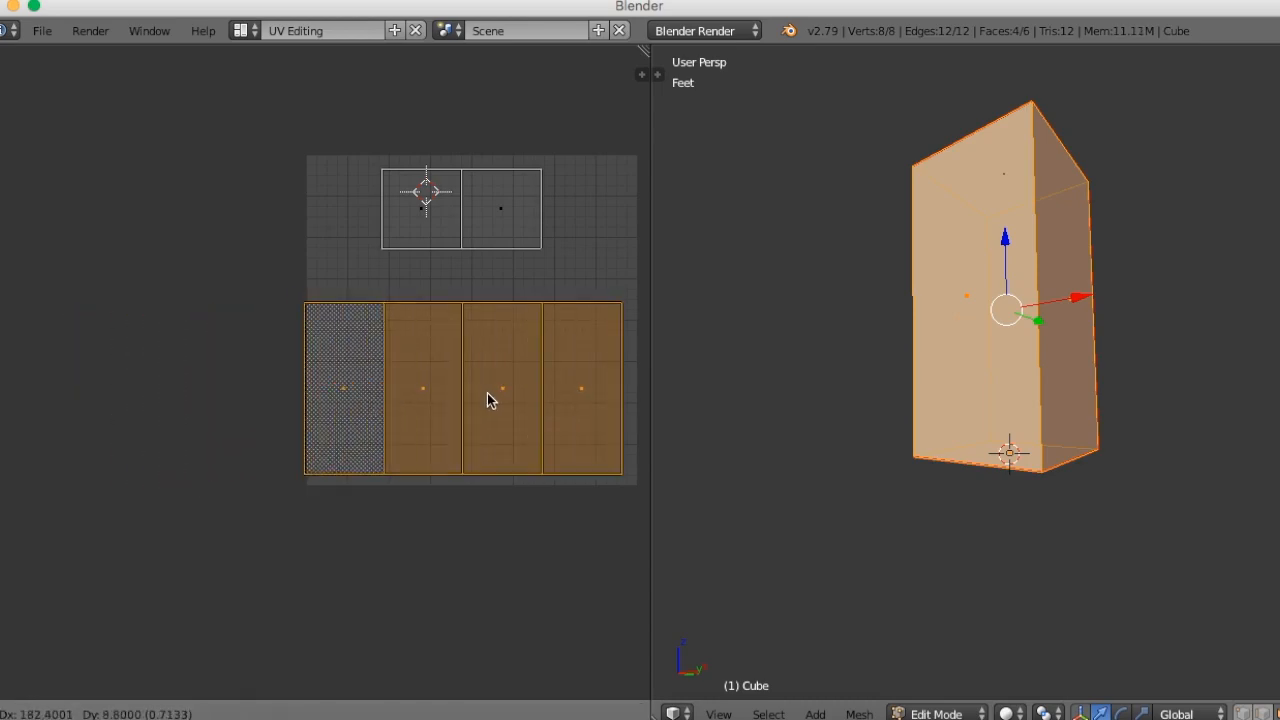
click(492, 397)
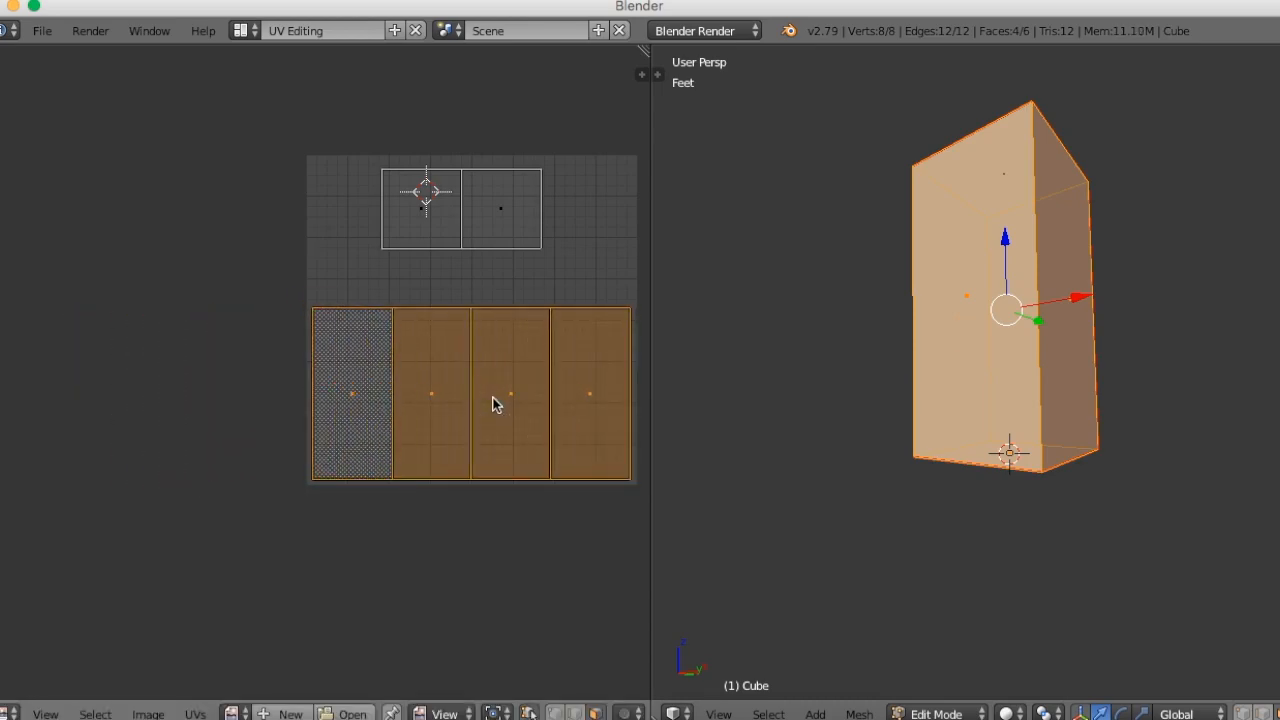
- Centre the strip of four side faces horizontally in the UV square and scale it up slightly to span almost the full width
scroll(540, 462, up, 1)
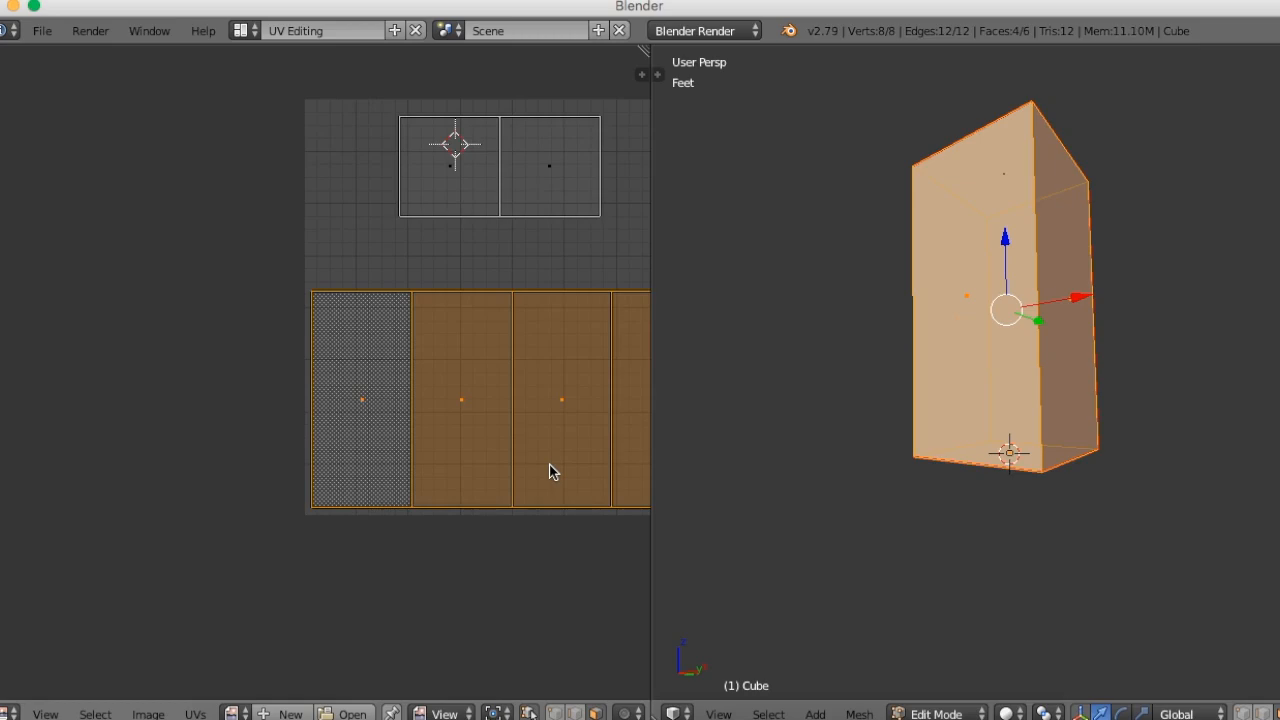
middle_drag(549, 464, 403, 441)
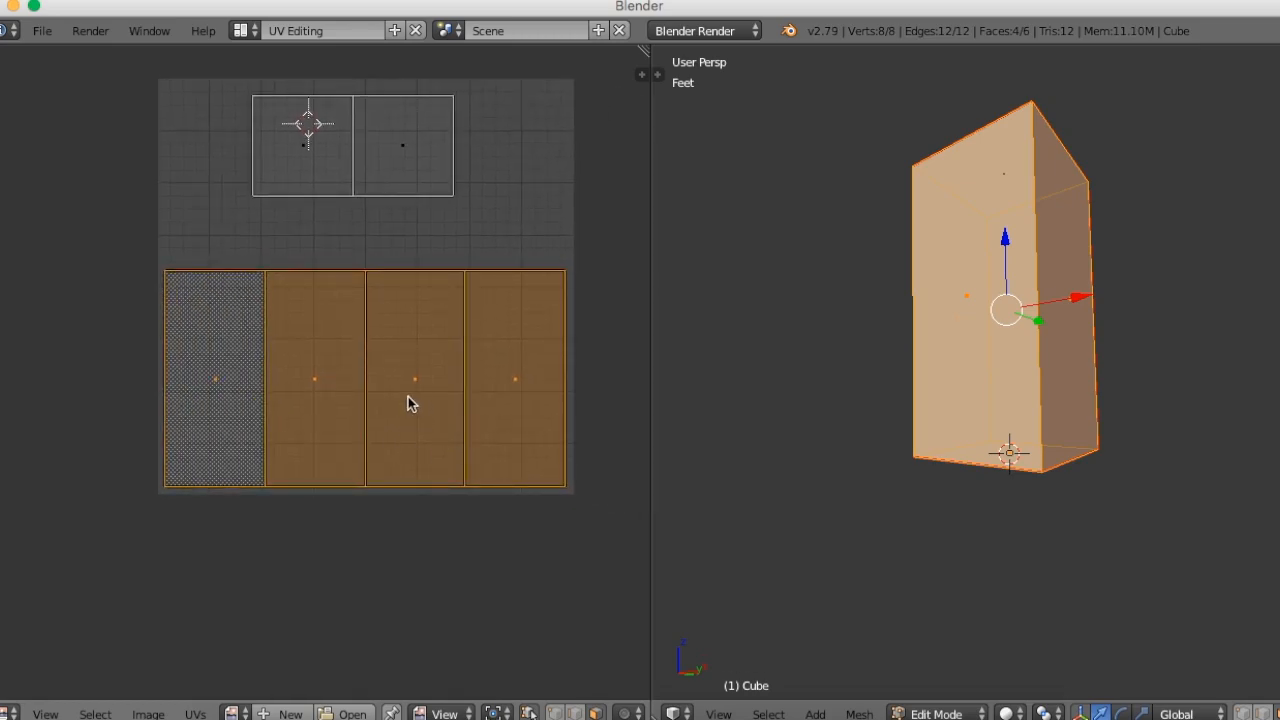
key(g)
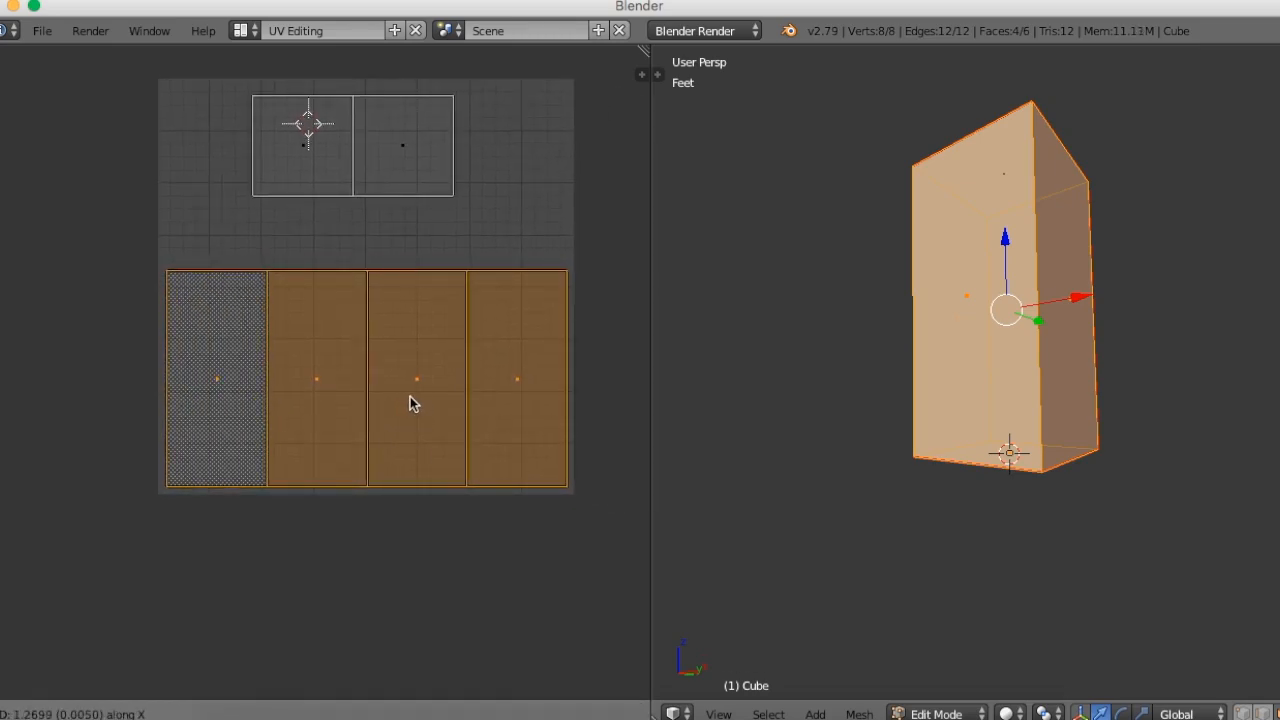
click(410, 396)
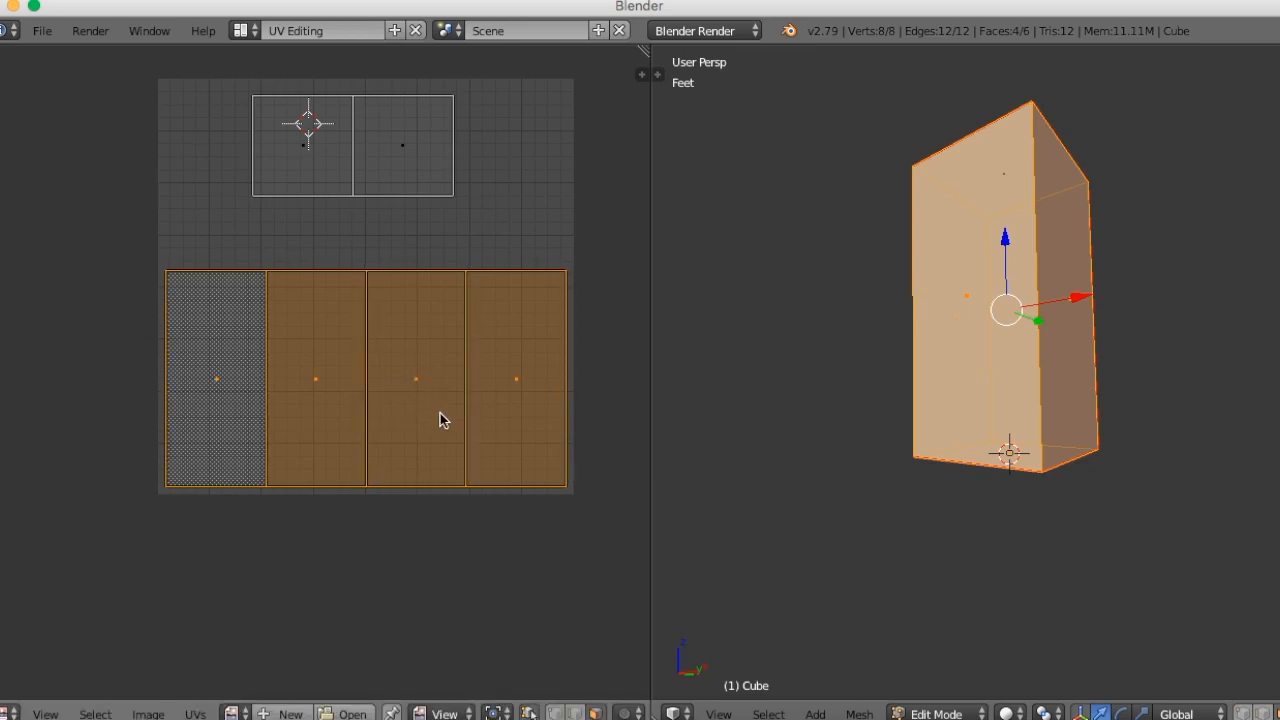
key(s)
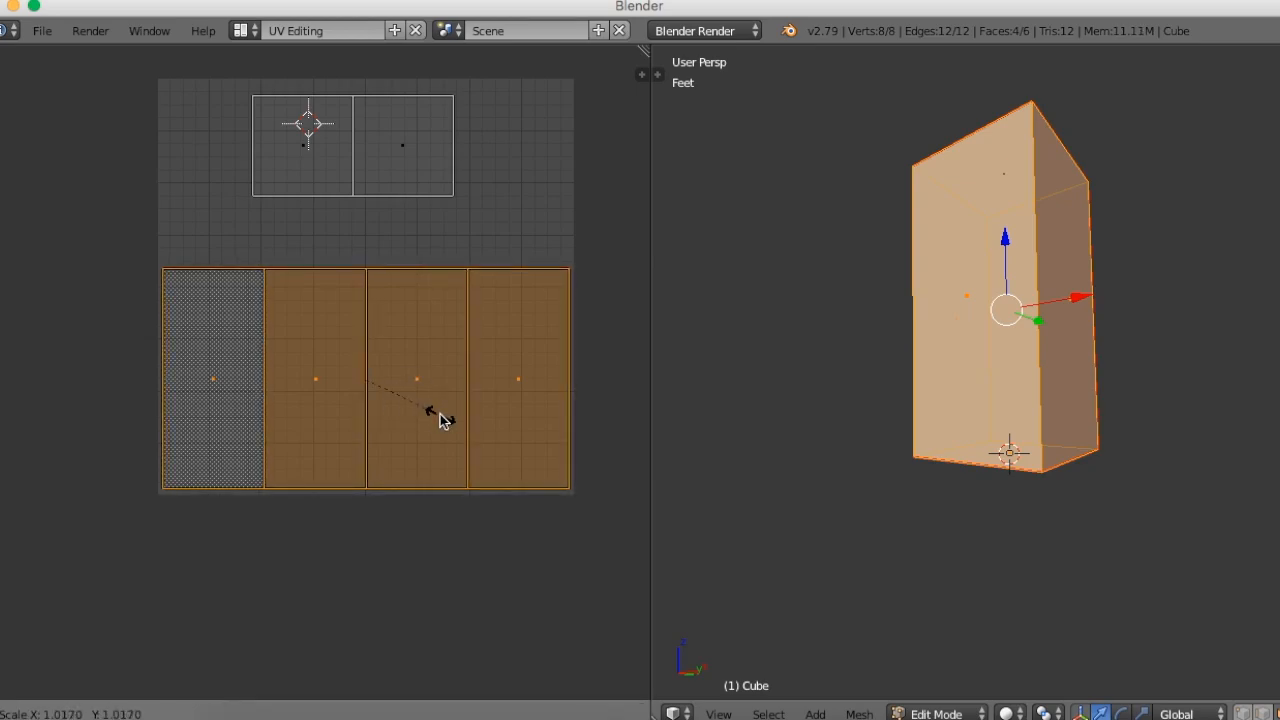
click(441, 421)
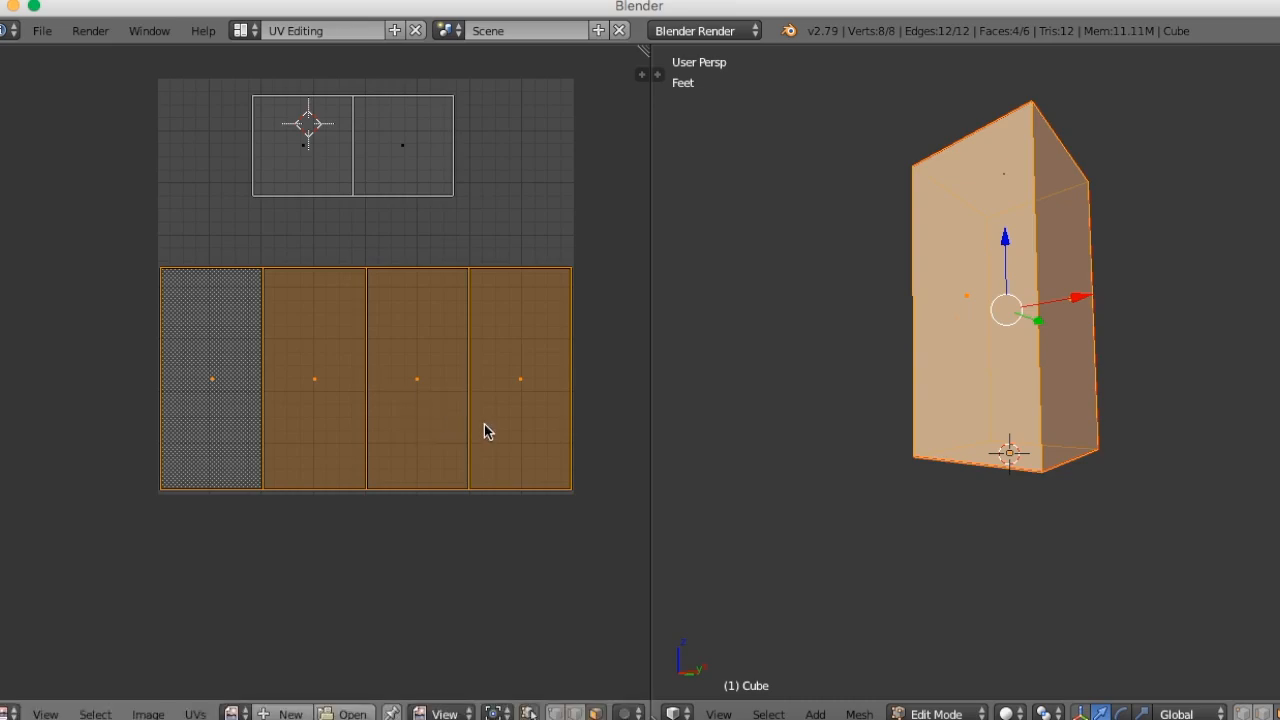
scroll(484, 424, down, 1)
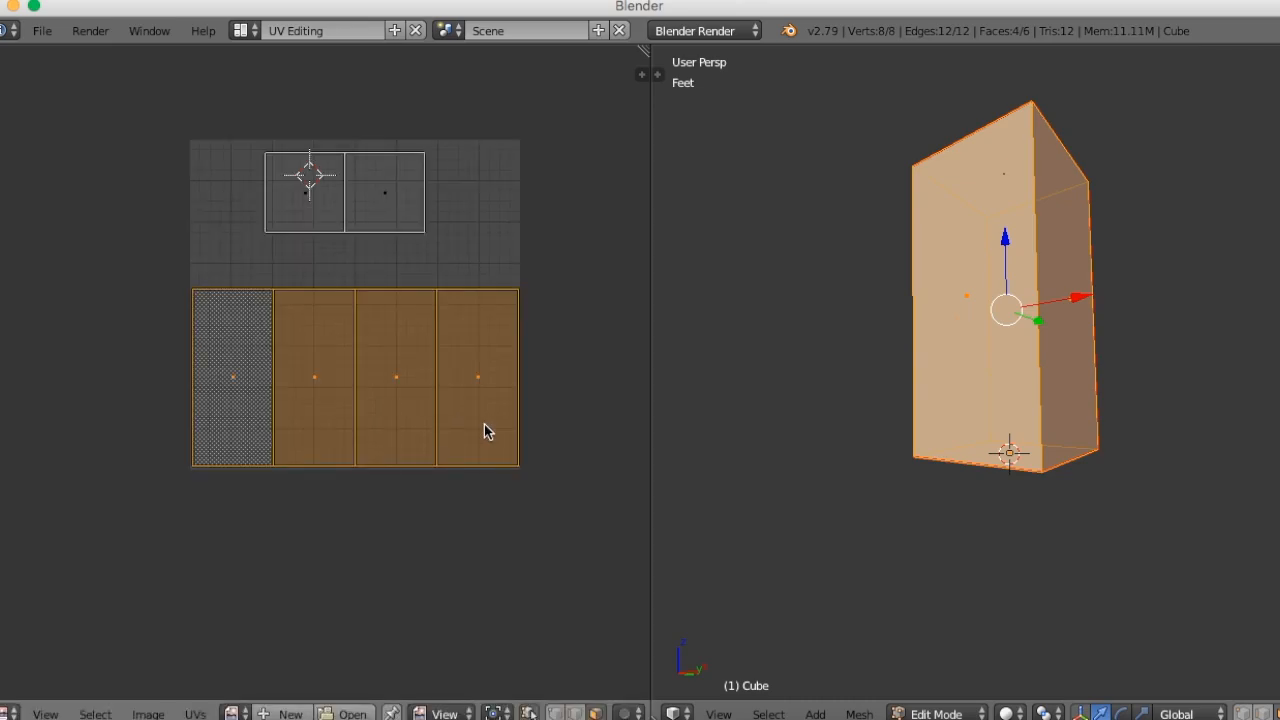
- Select all UV faces and start a UV layout export into the Desktop's UVs folder, using the file name UV_HighRise1.png
key(a)
key(a)
scroll(484, 431, down, 3)
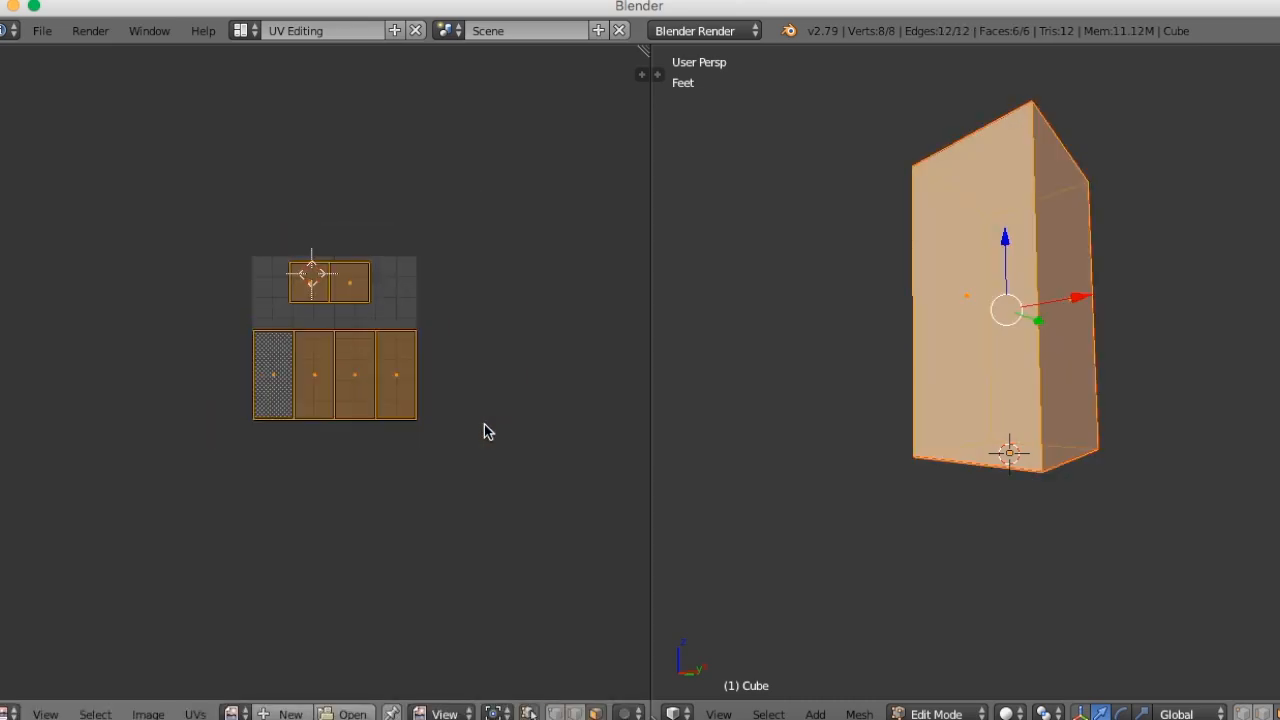
click(195, 713)
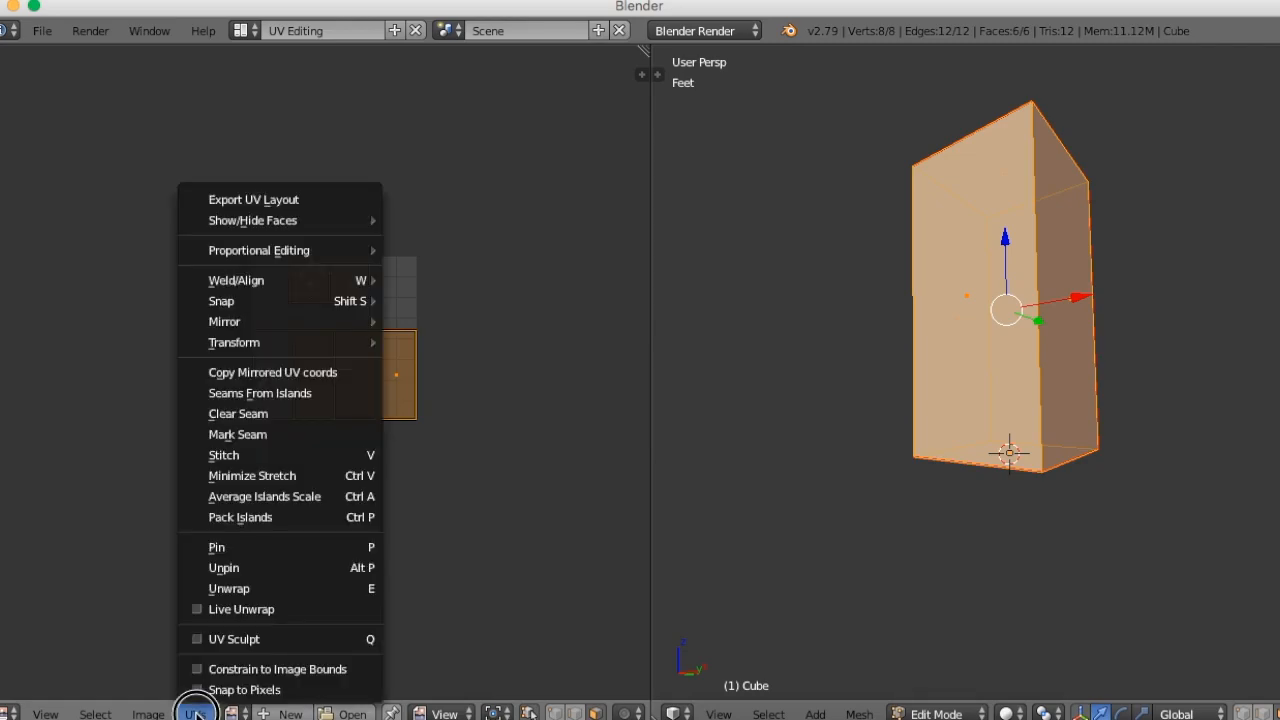
click(262, 200)
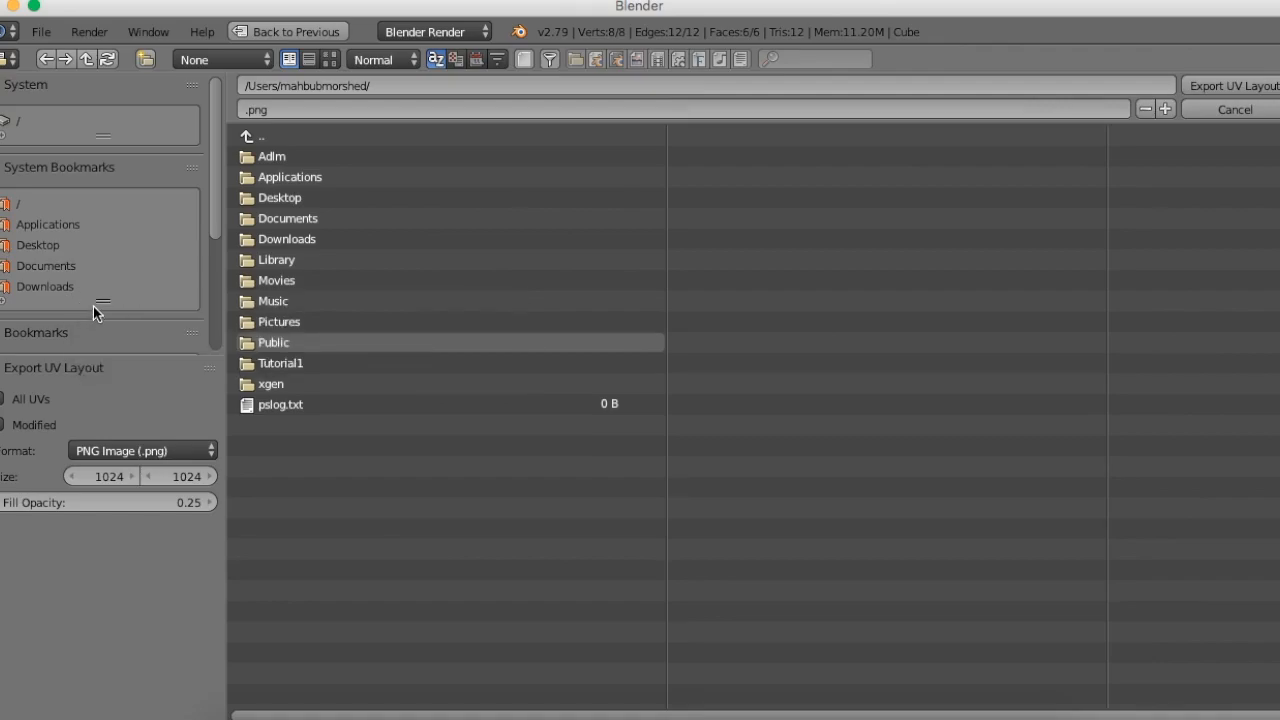
click(40, 245)
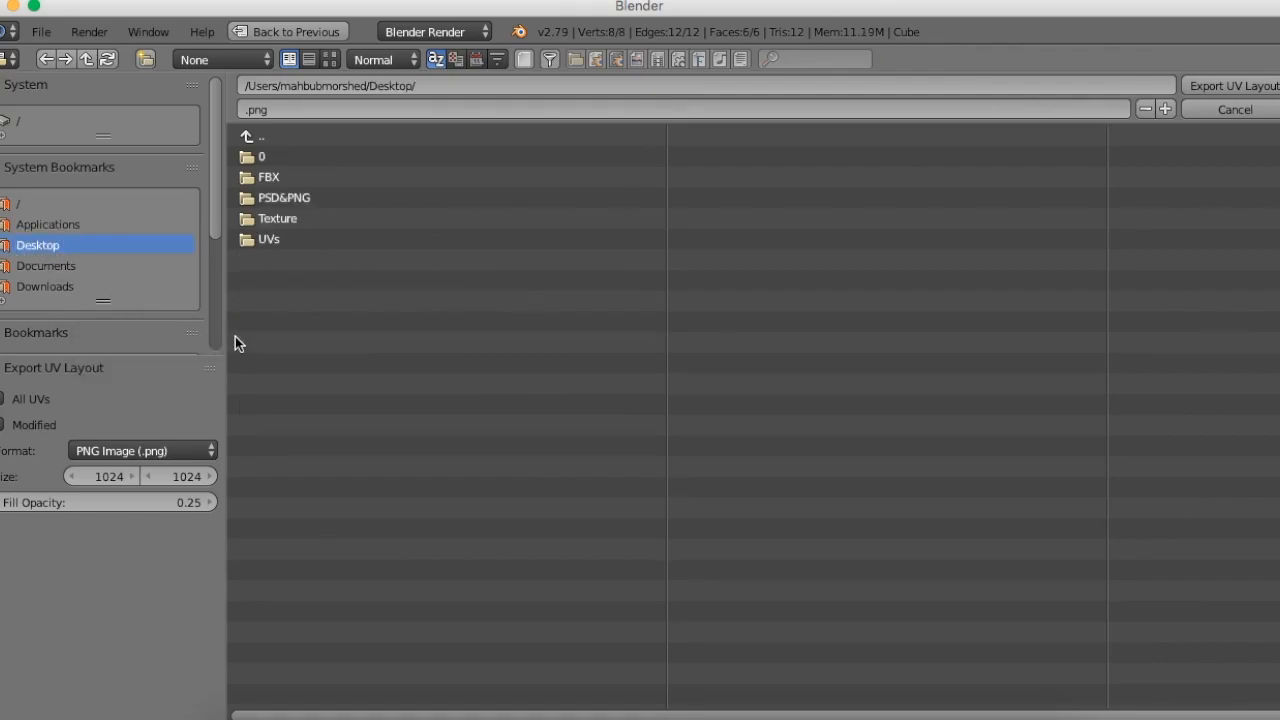
click(298, 240)
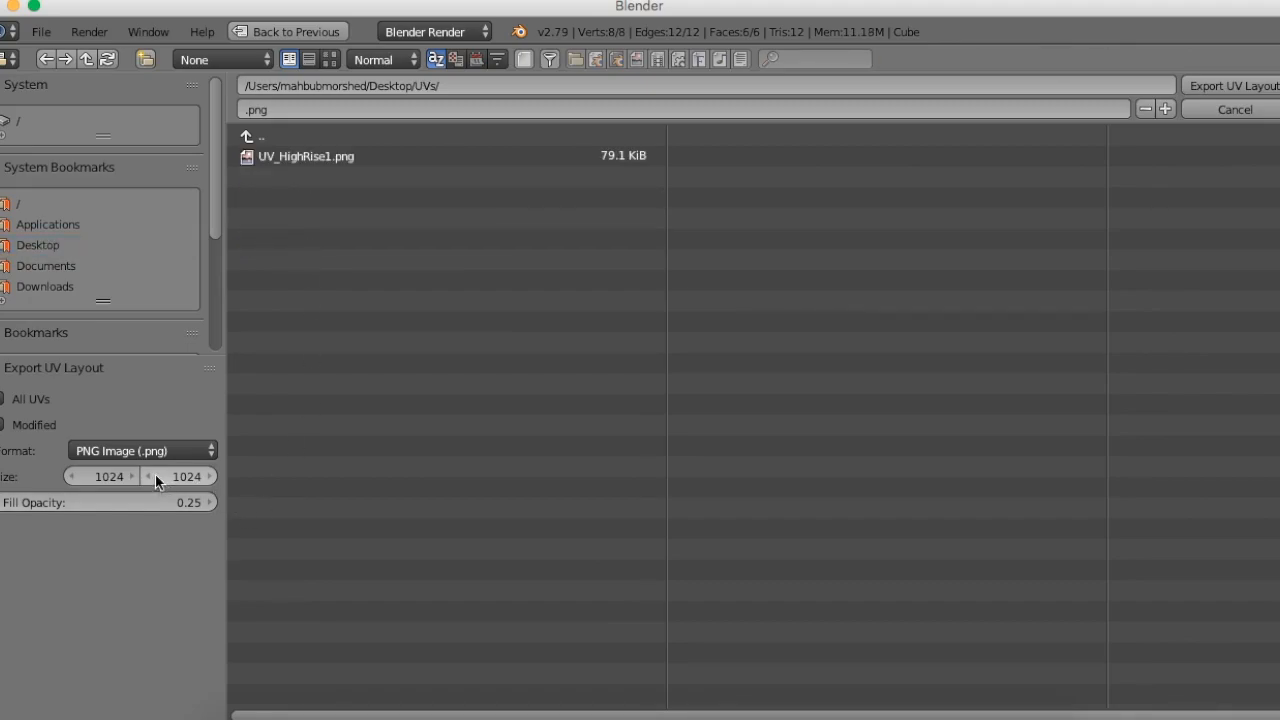
click(290, 160)
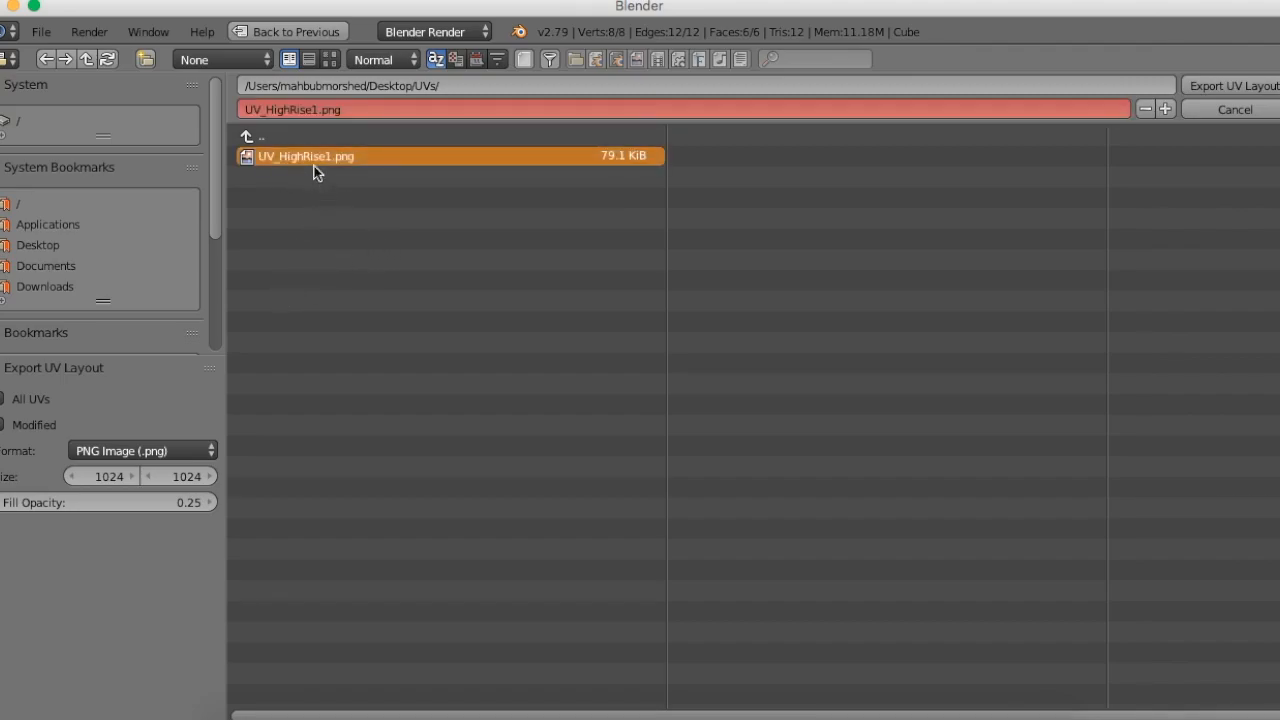
- Set the layout image size to 2048 by 2048 and export it, overwriting the existing PNG
click(100, 476)
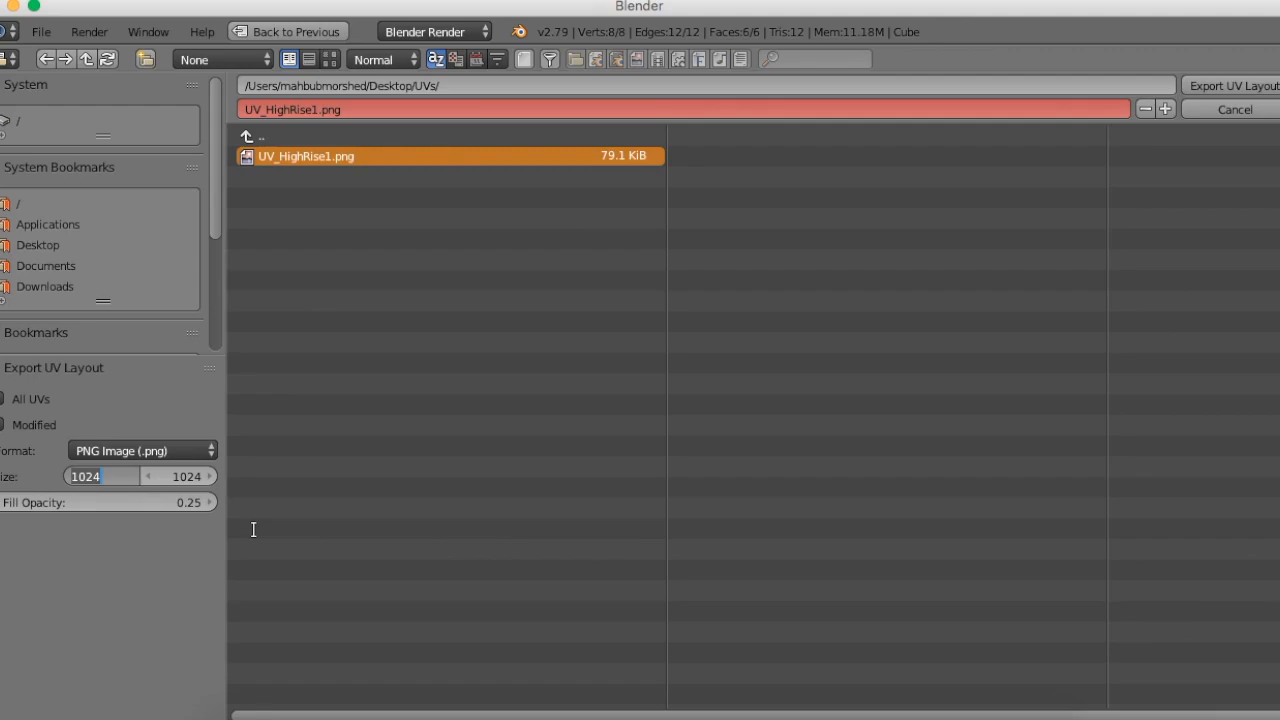
text(2048)
click(187, 476)
click(188, 480)
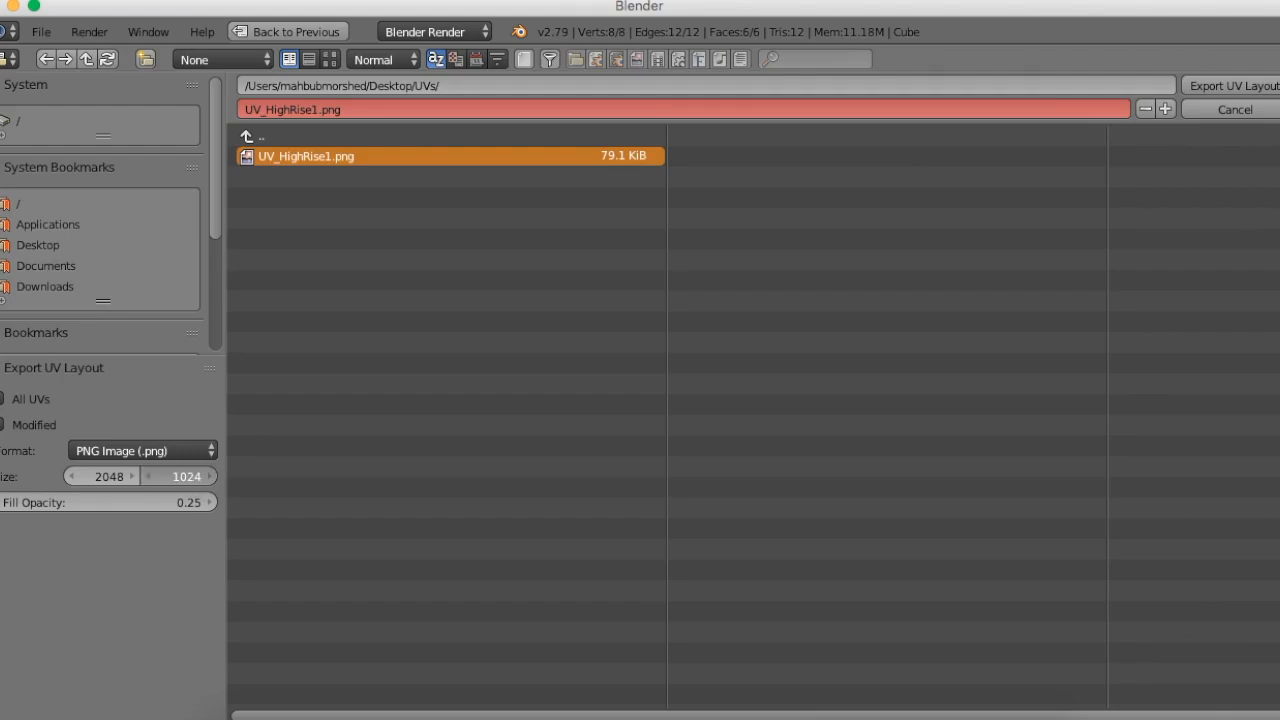
text(2048)
click(1241, 88)
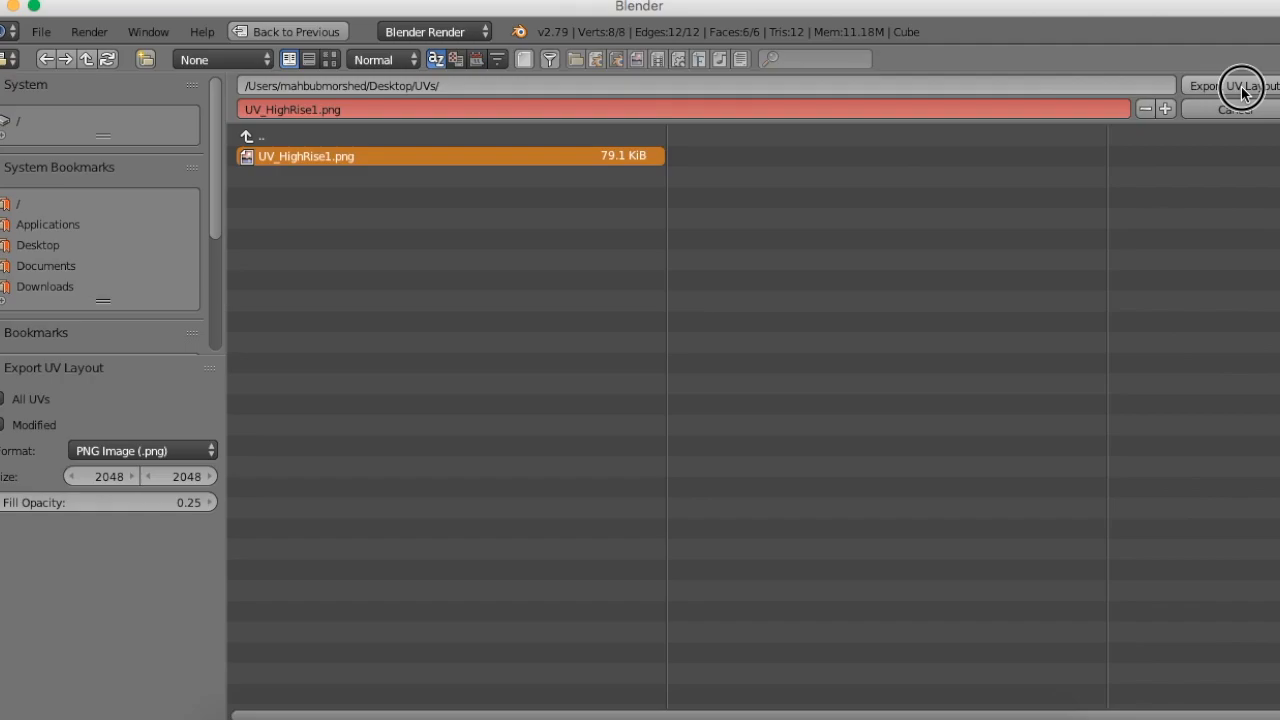
click(1241, 88)
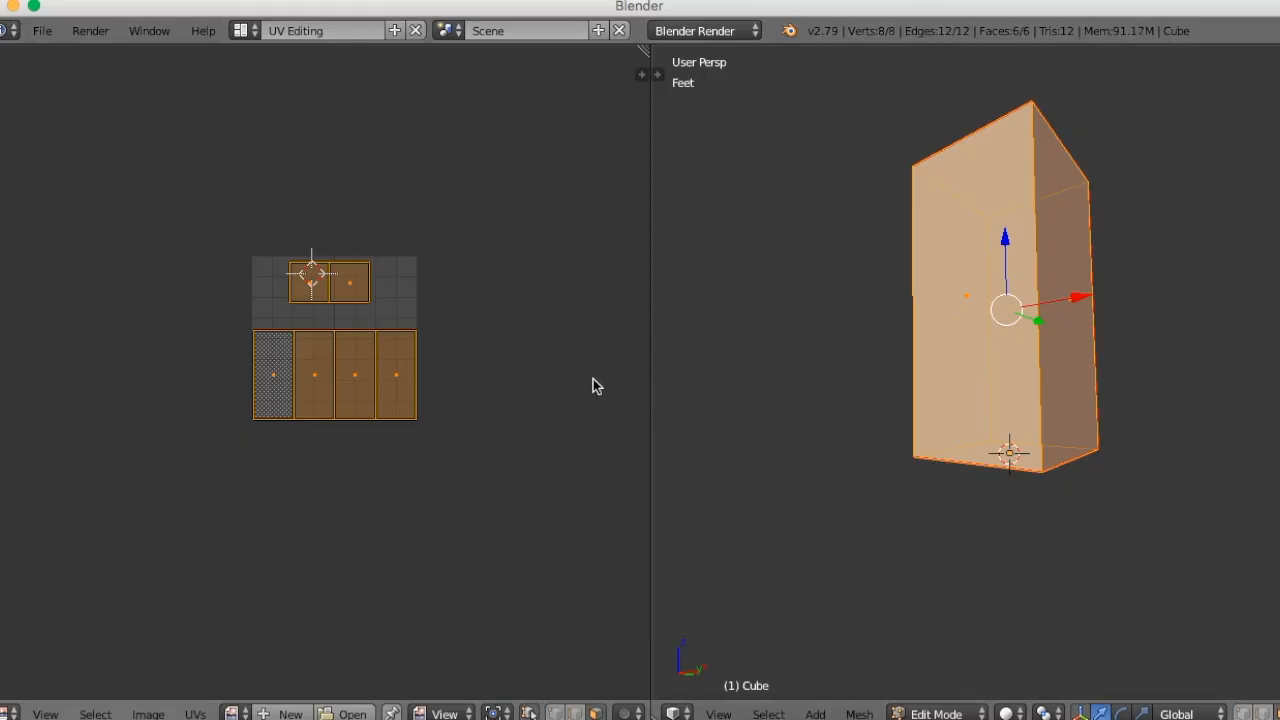
- Switch to the Default screen layout and put the block in Object Mode
click(250, 31)
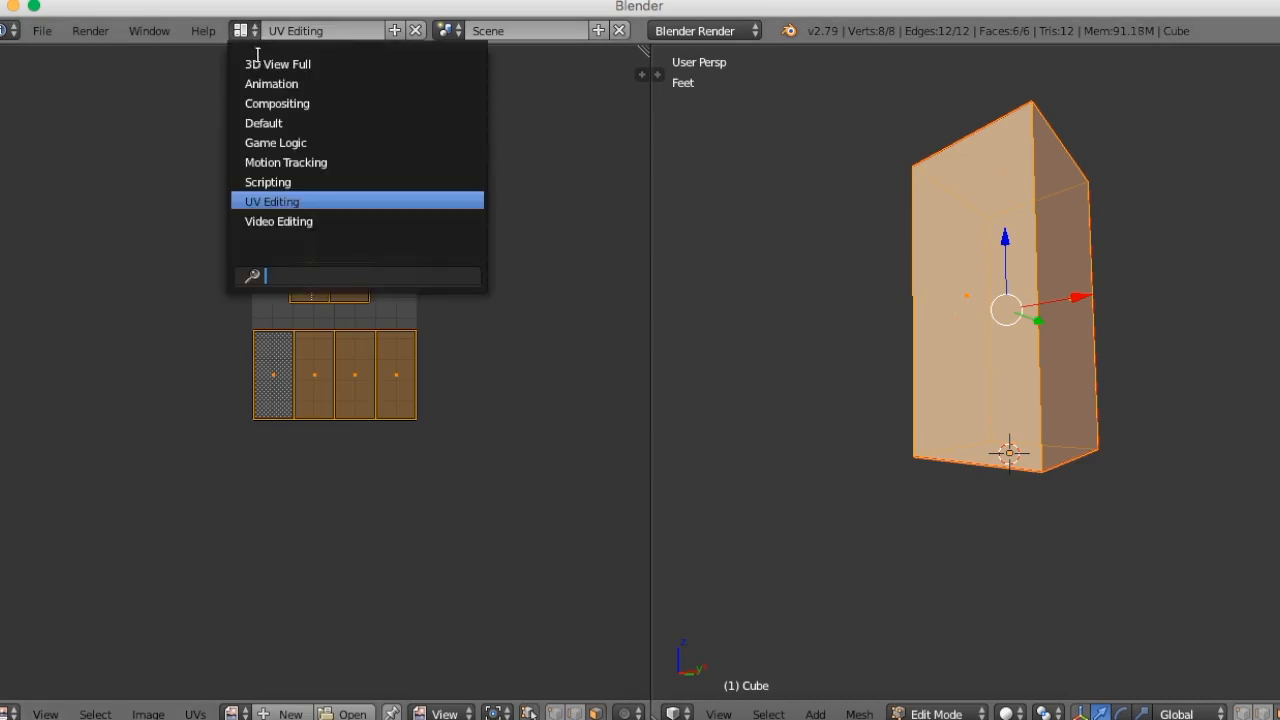
click(313, 123)
key(Tab)
mouse_move(497, 434)
middle_down()
mouse_move(603, 326)
mouse_move(466, 366)
mouse_move(501, 411)
middle_up()
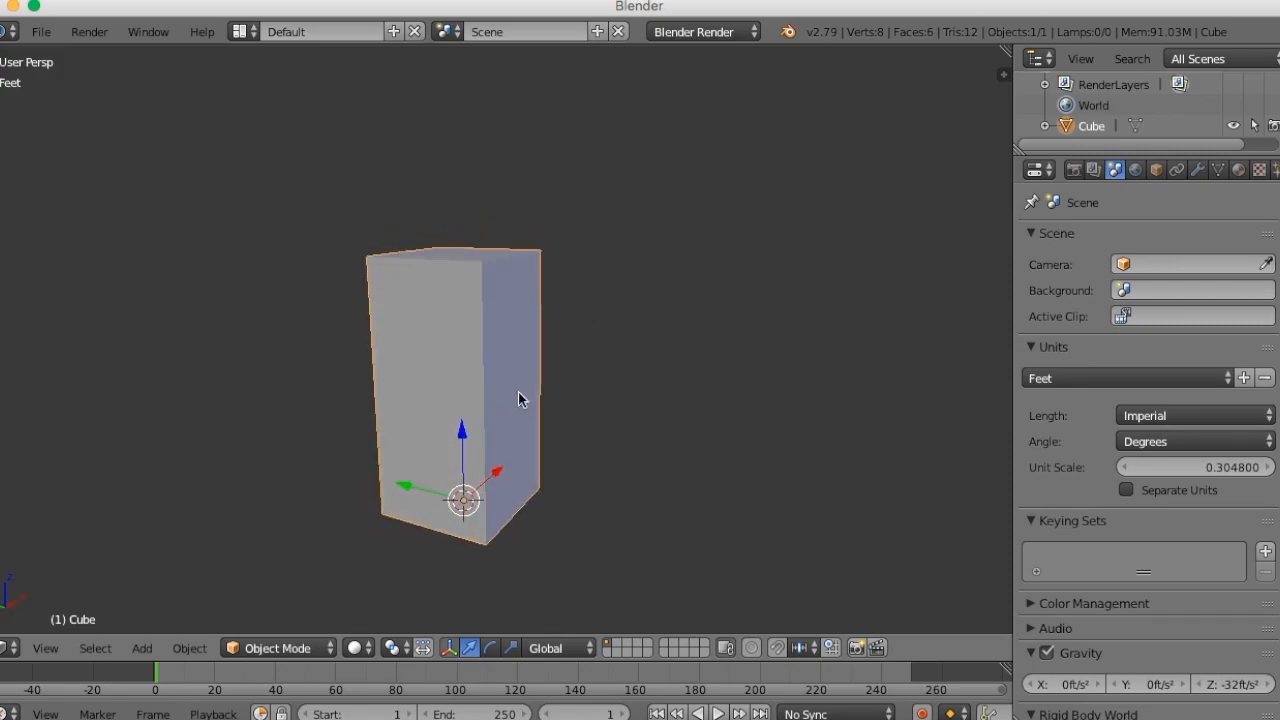
- Export the block as FBX with Selected Objects enabled, overwriting HighRise1.fbx in the Desktop's FBX folder
click(41, 31)
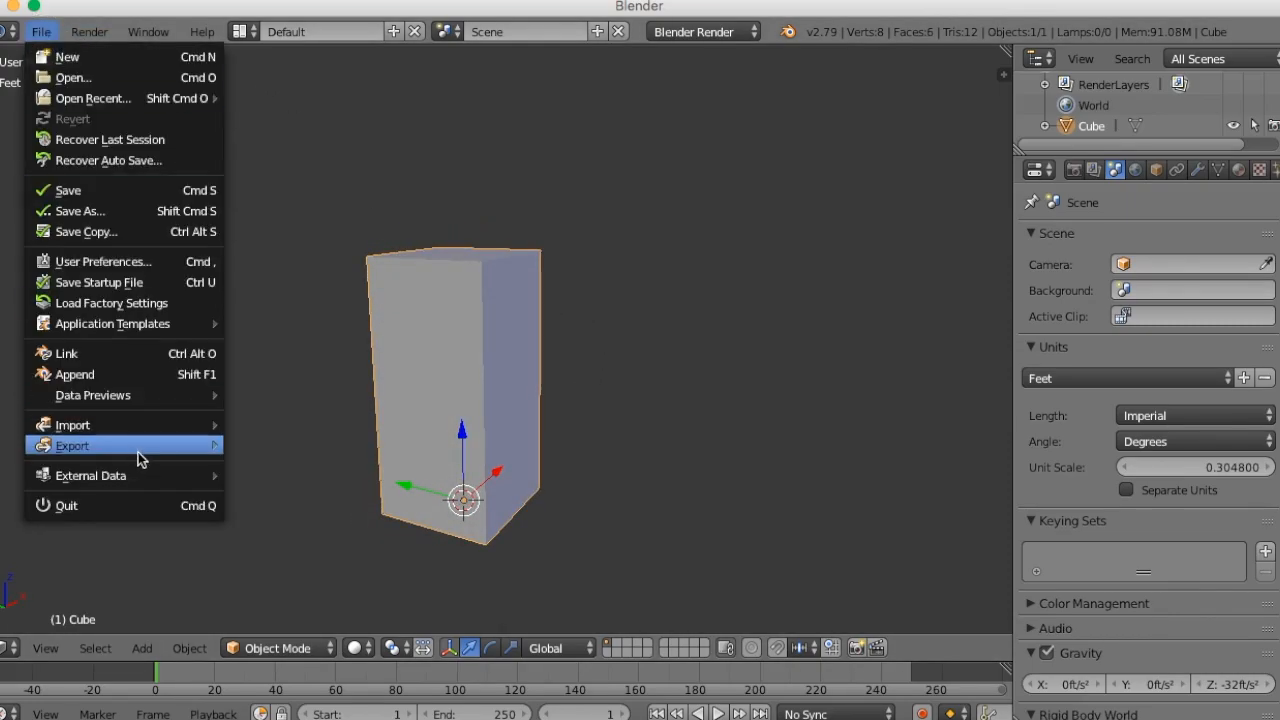
mouse_move(140, 458)
click(343, 506)
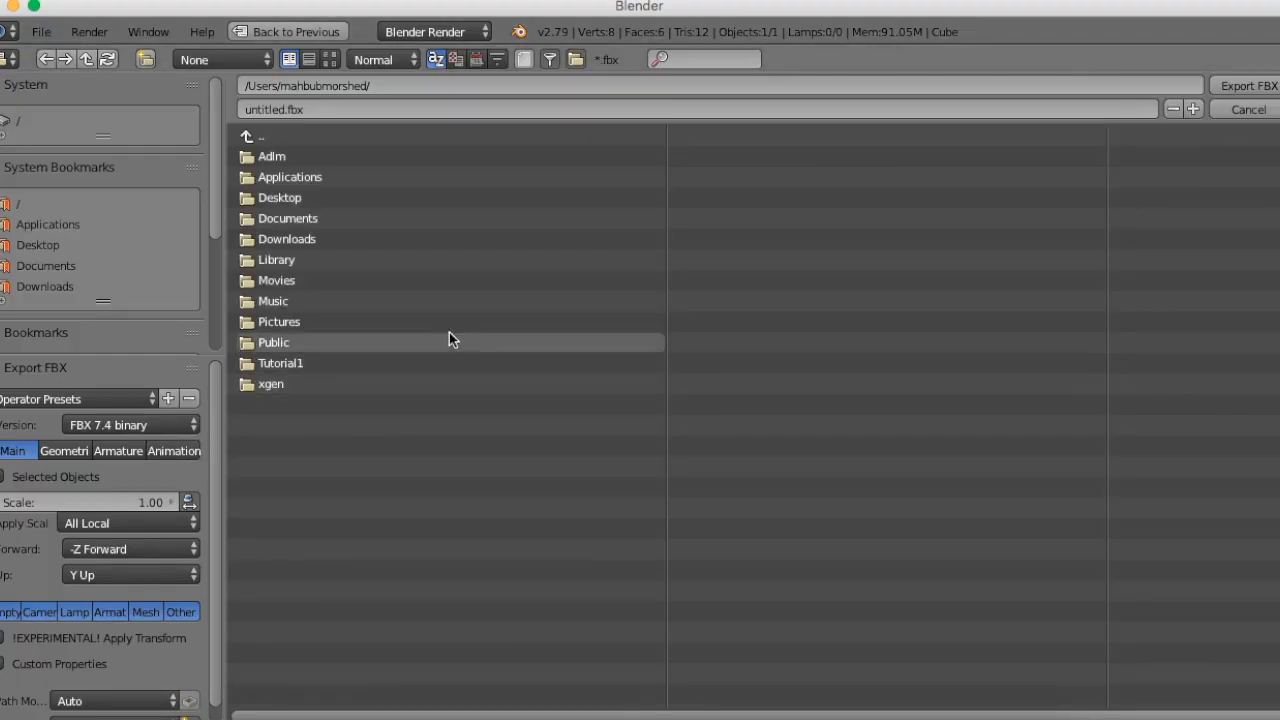
click(48, 247)
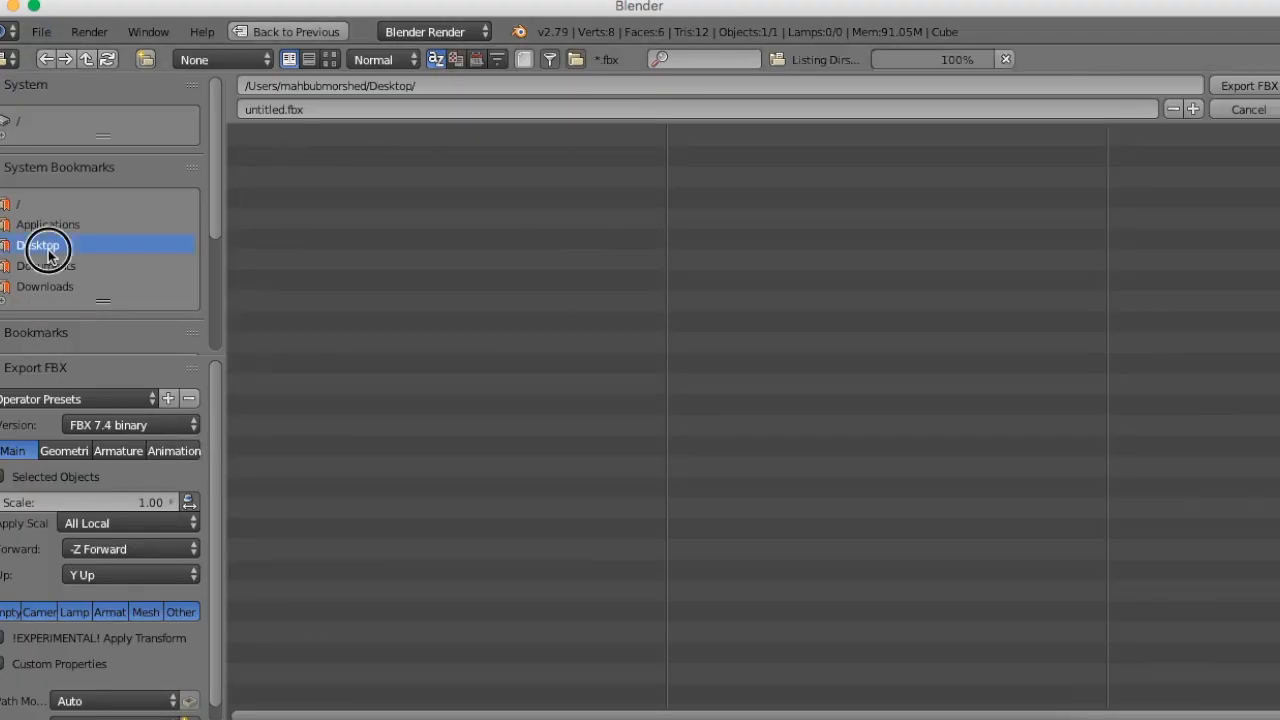
click(290, 178)
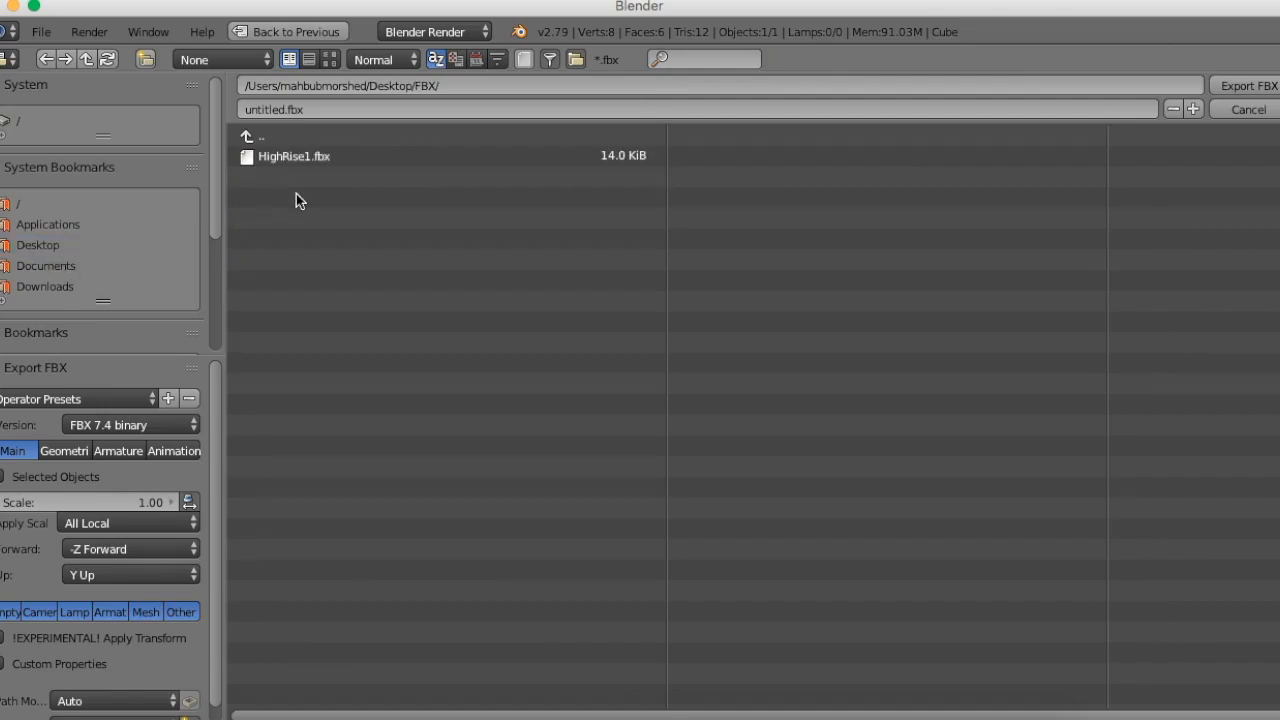
click(312, 160)
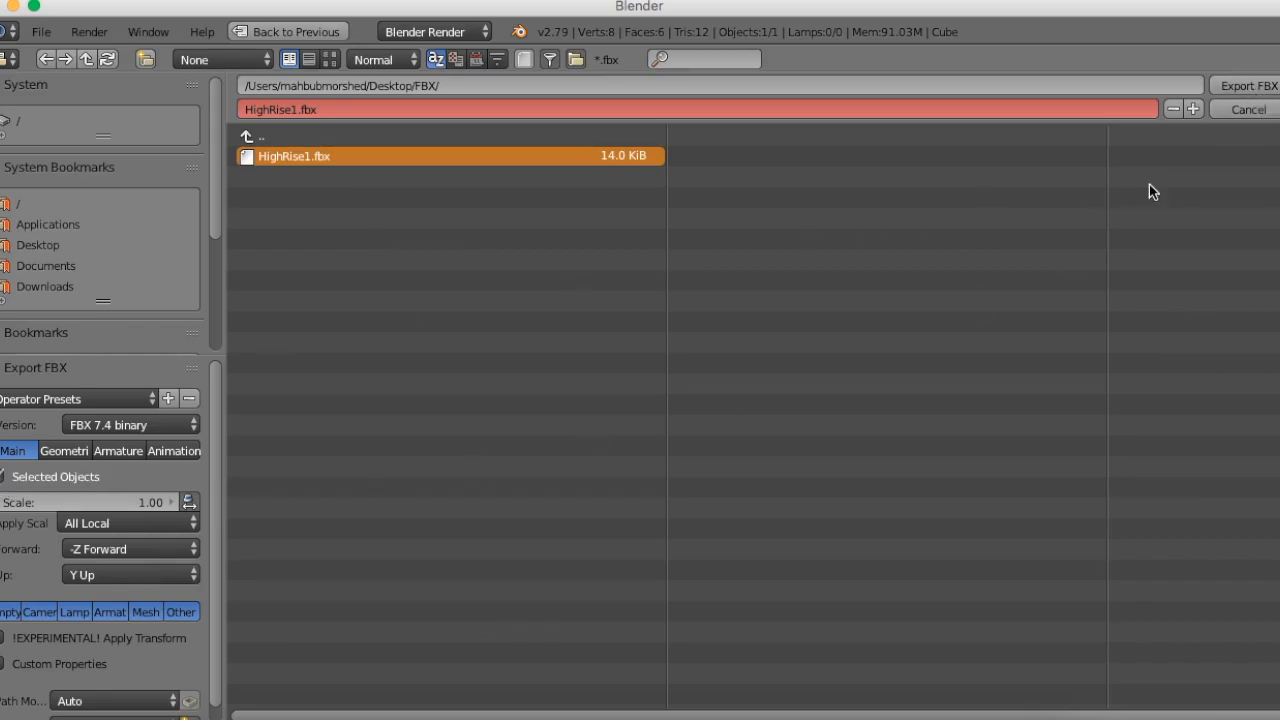
click(1248, 86)
middle_drag(700, 313, 651, 381)
scroll(651, 381, down, 1)
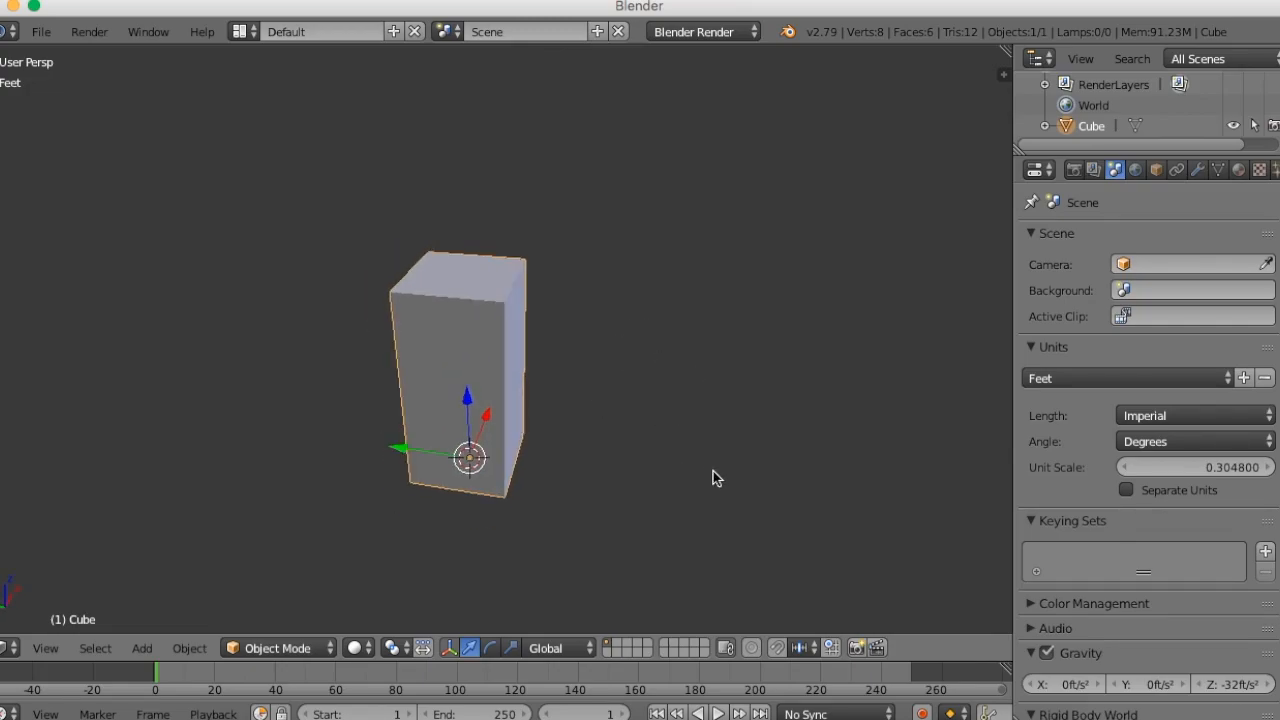
- Switch to Adobe Photoshop CC 2014 and open UV_HighRise1.png in it from the desktop's UVs folder
click(17, 10)
click(760, 712)
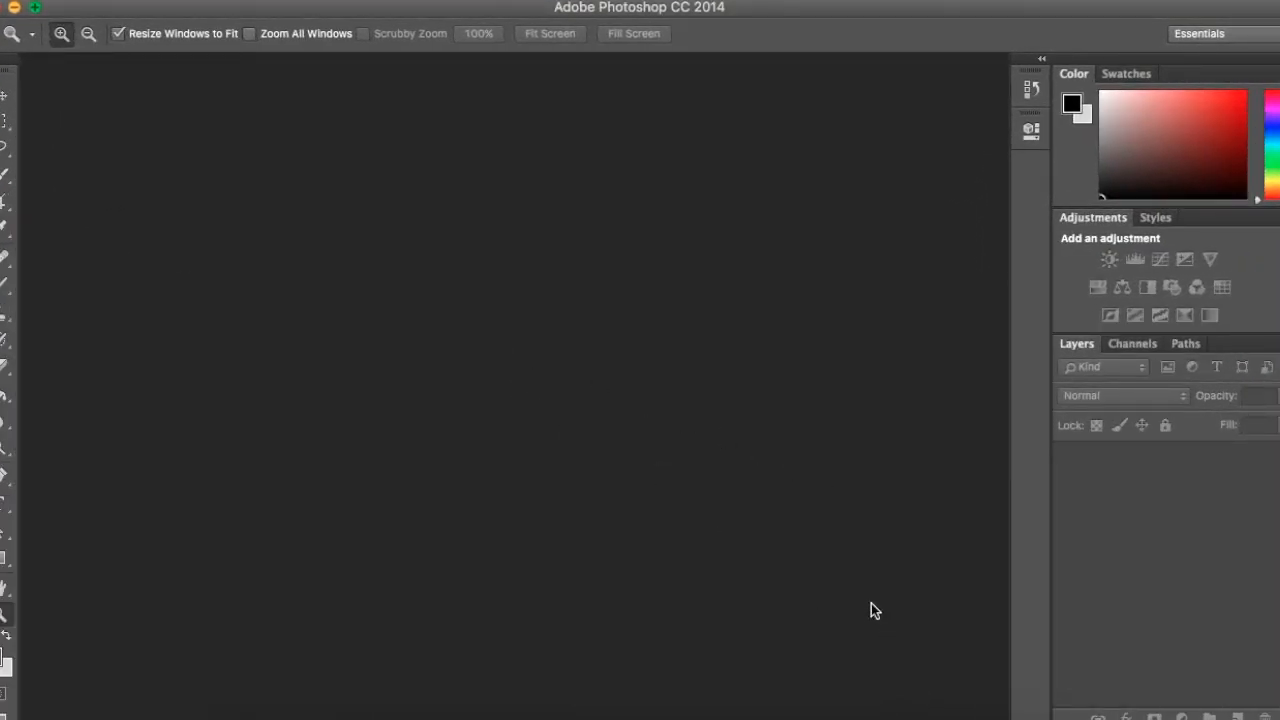
click(14, 7)
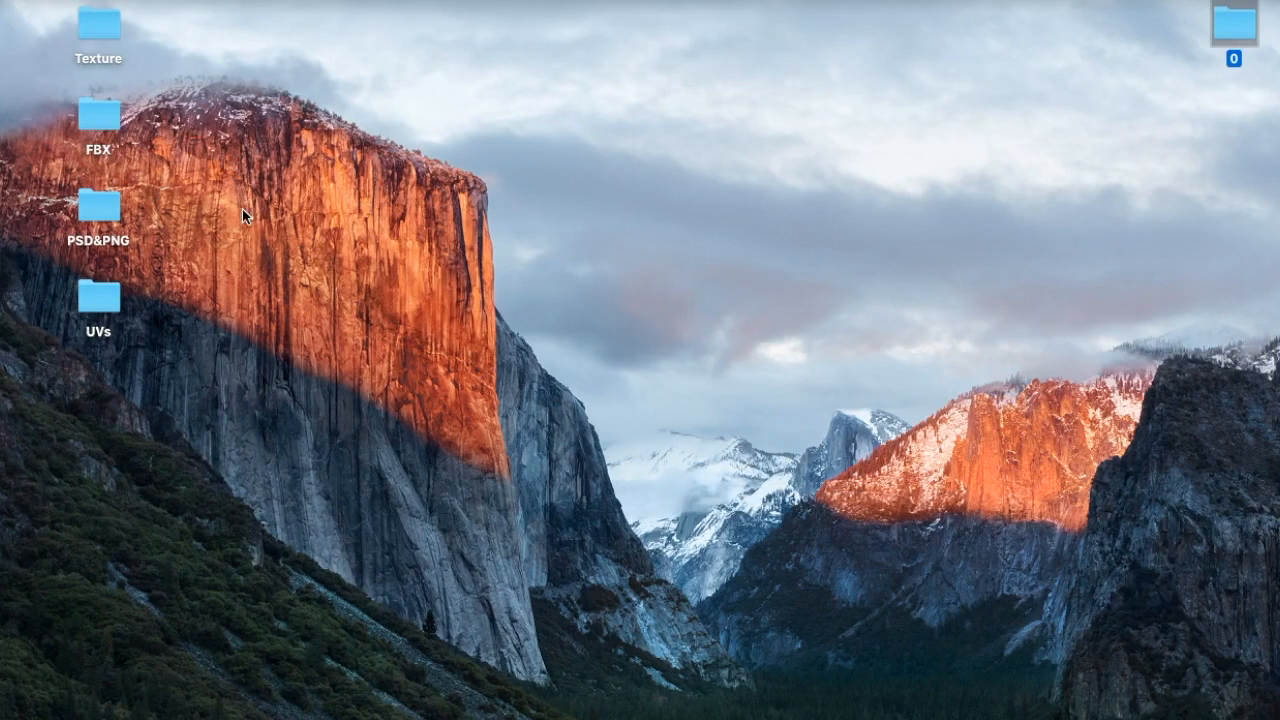
double_click(98, 300)
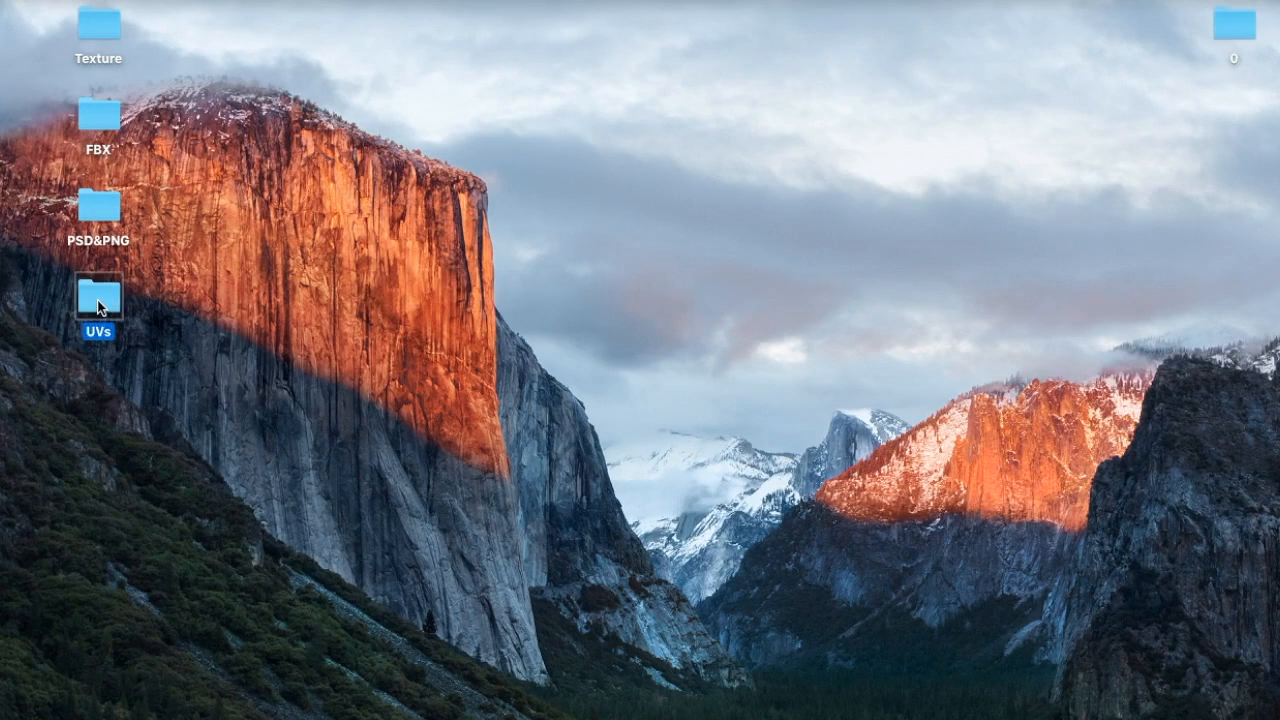
drag(561, 290, 336, 104)
click(440, 195)
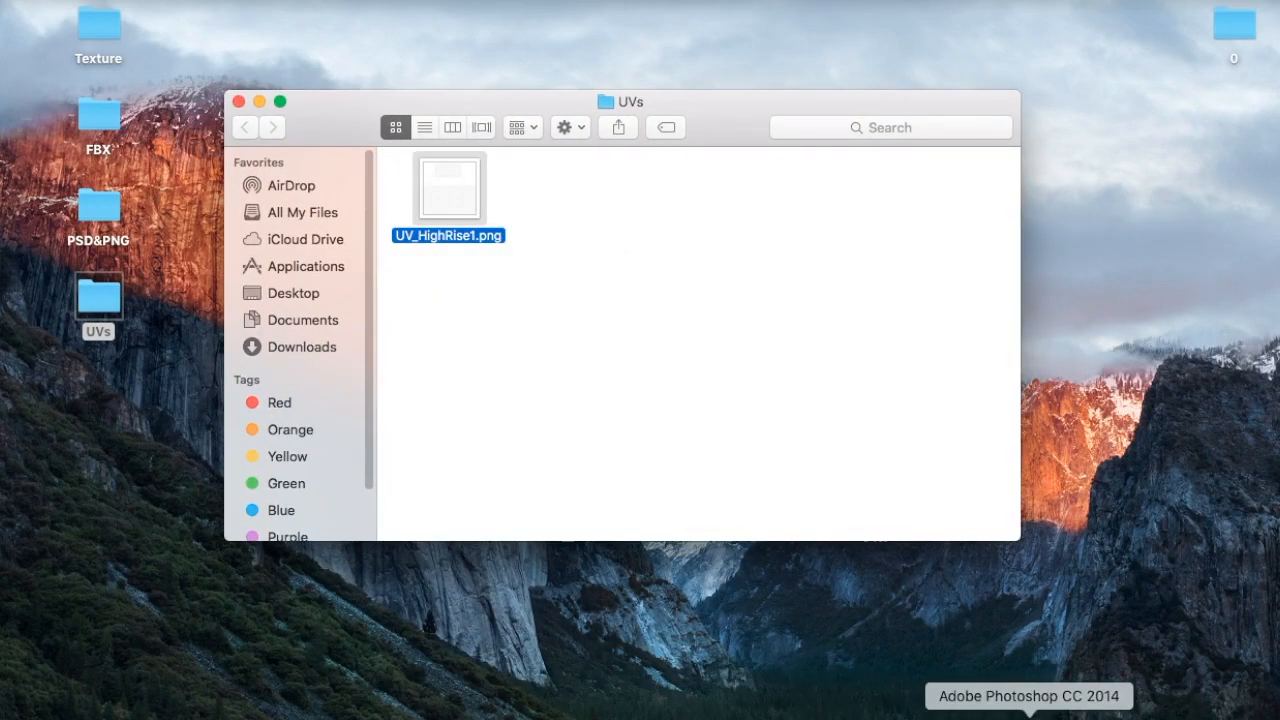
drag(1029, 719, 334, 279)
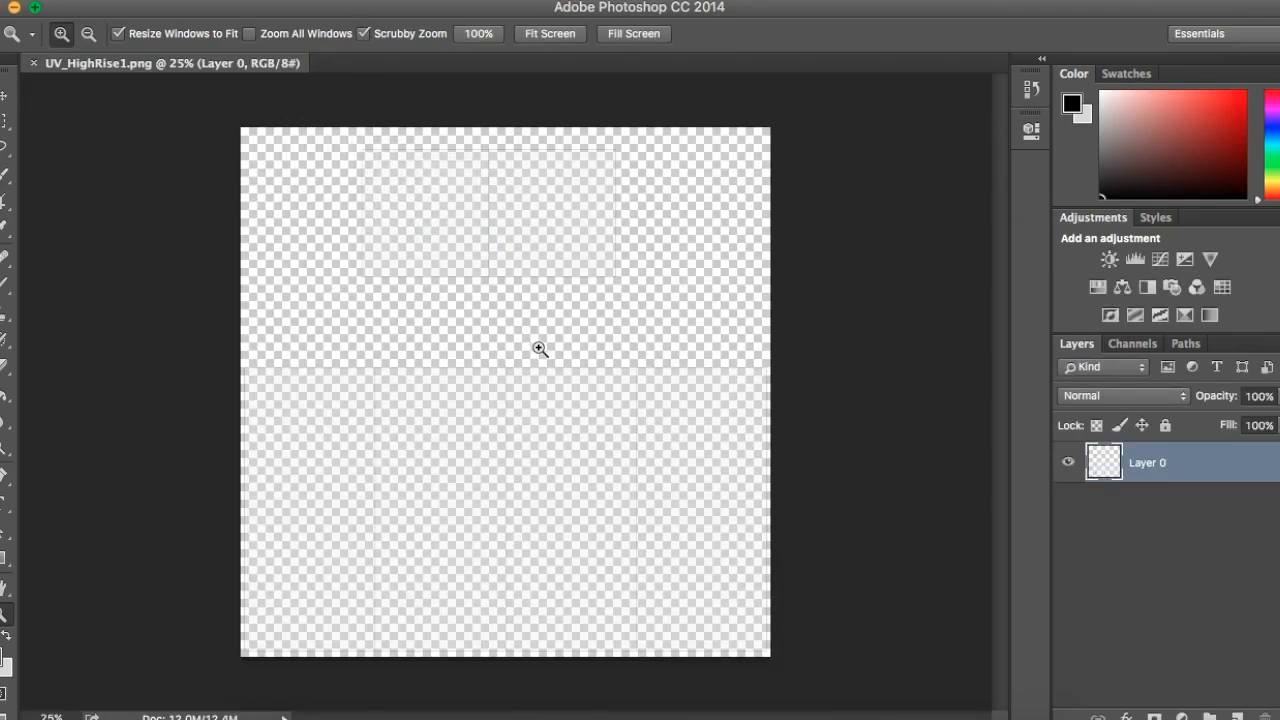
- Rename the UV layout layer as UVs and lock it completely
key(v)
double_click(1150, 463)
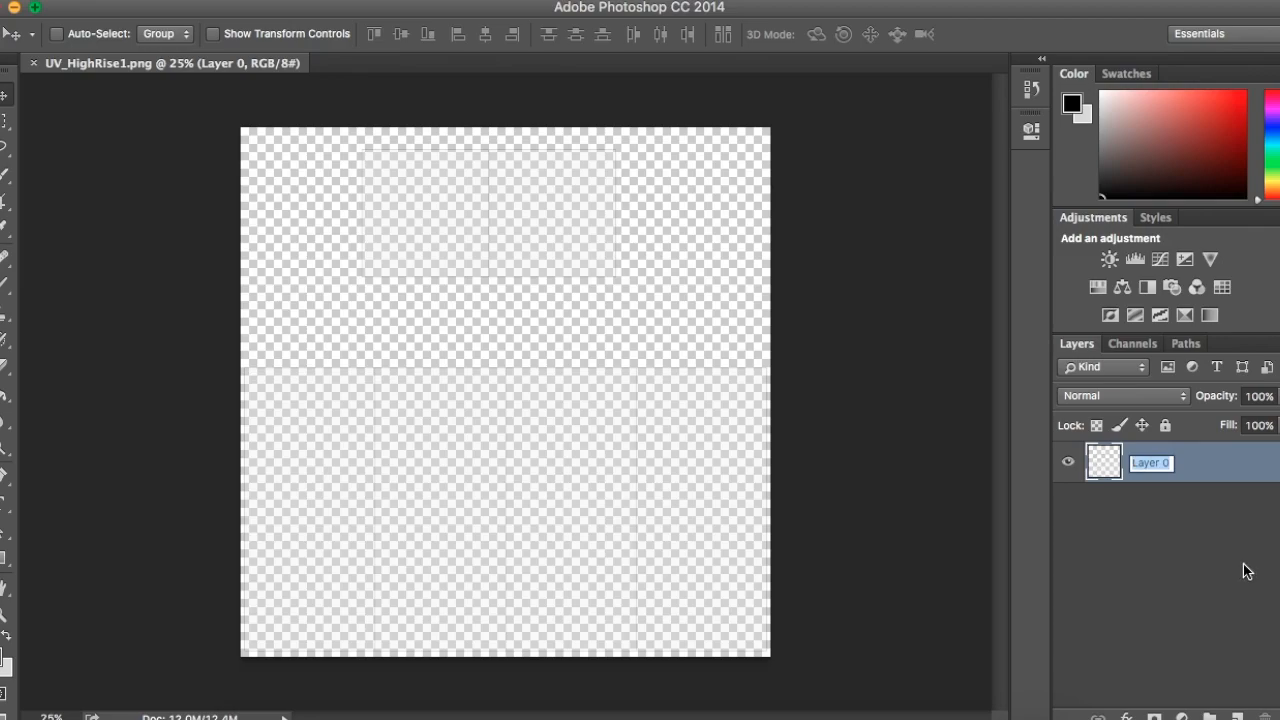
text(UVs)
key(Return)
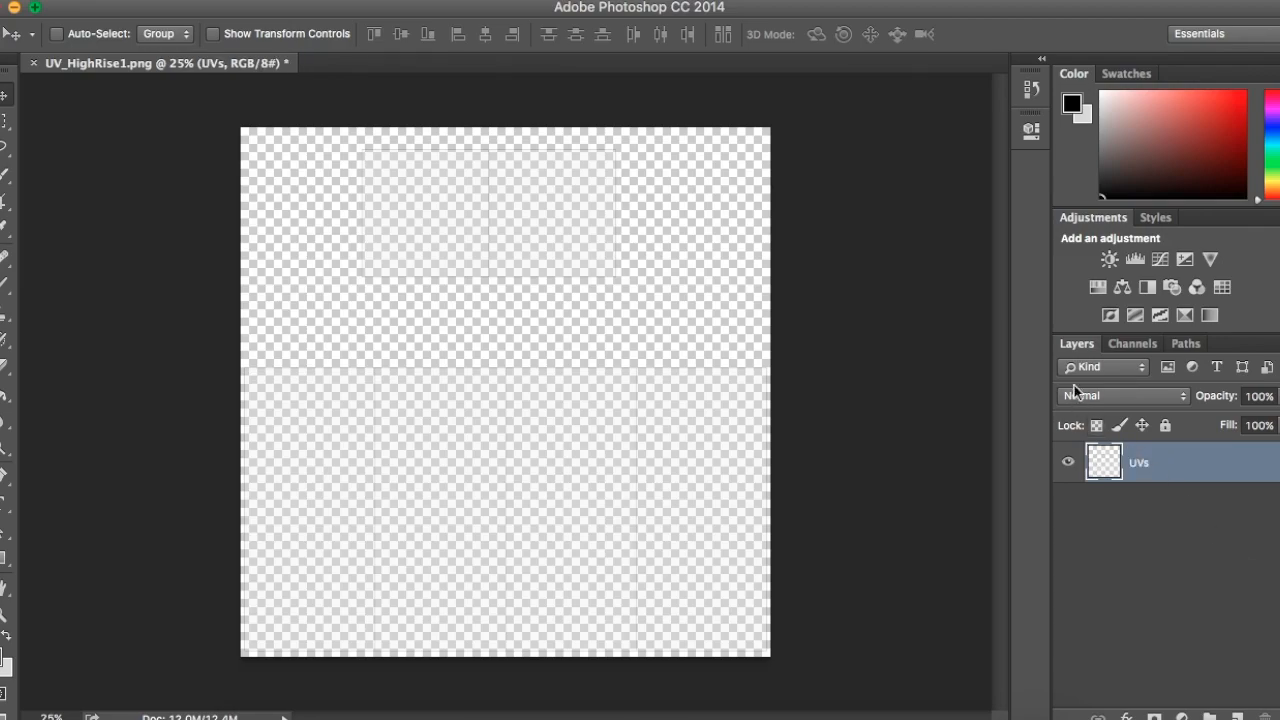
click(1165, 425)
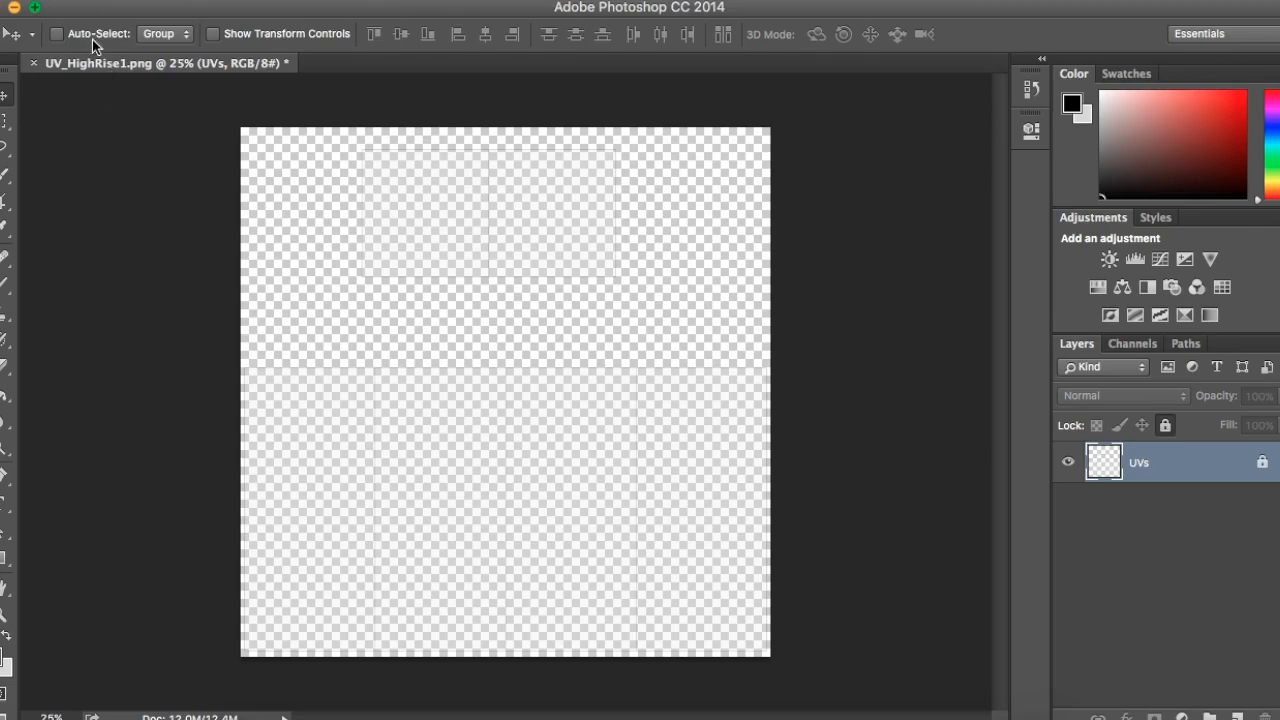
- Minimize Photoshop and close the UVs folder window on the desktop
click(16, 10)
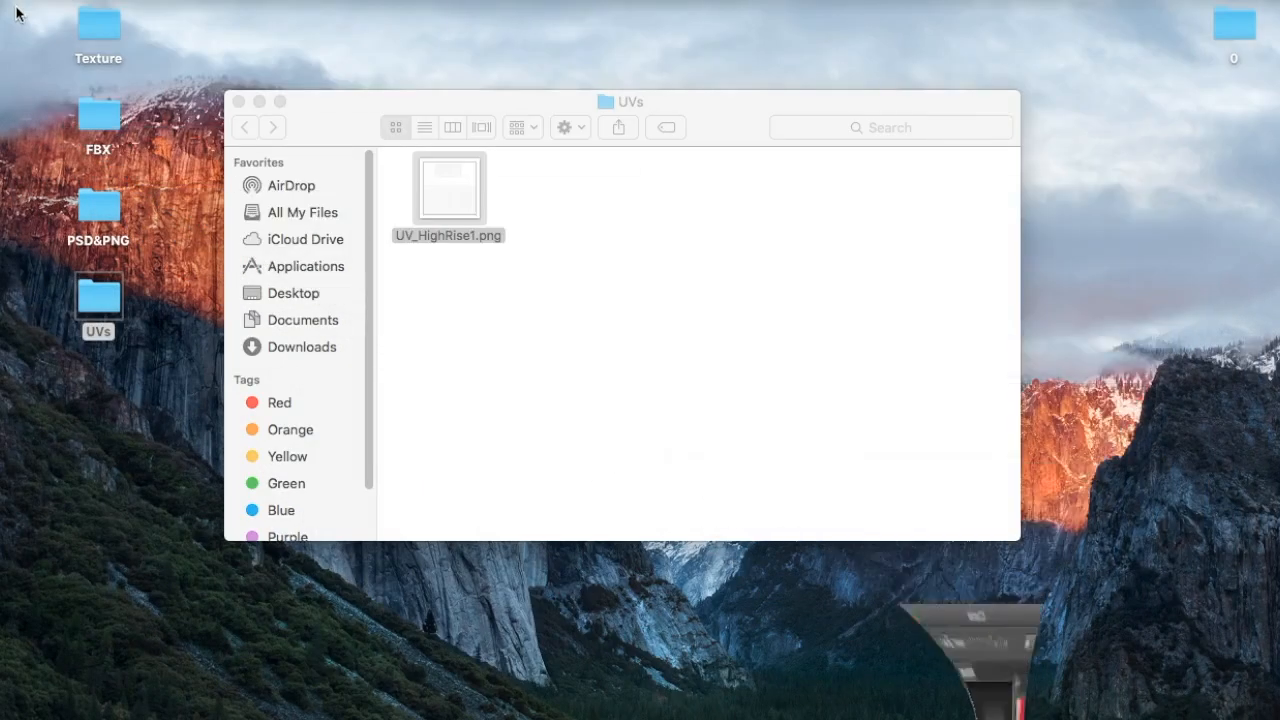
click(238, 102)
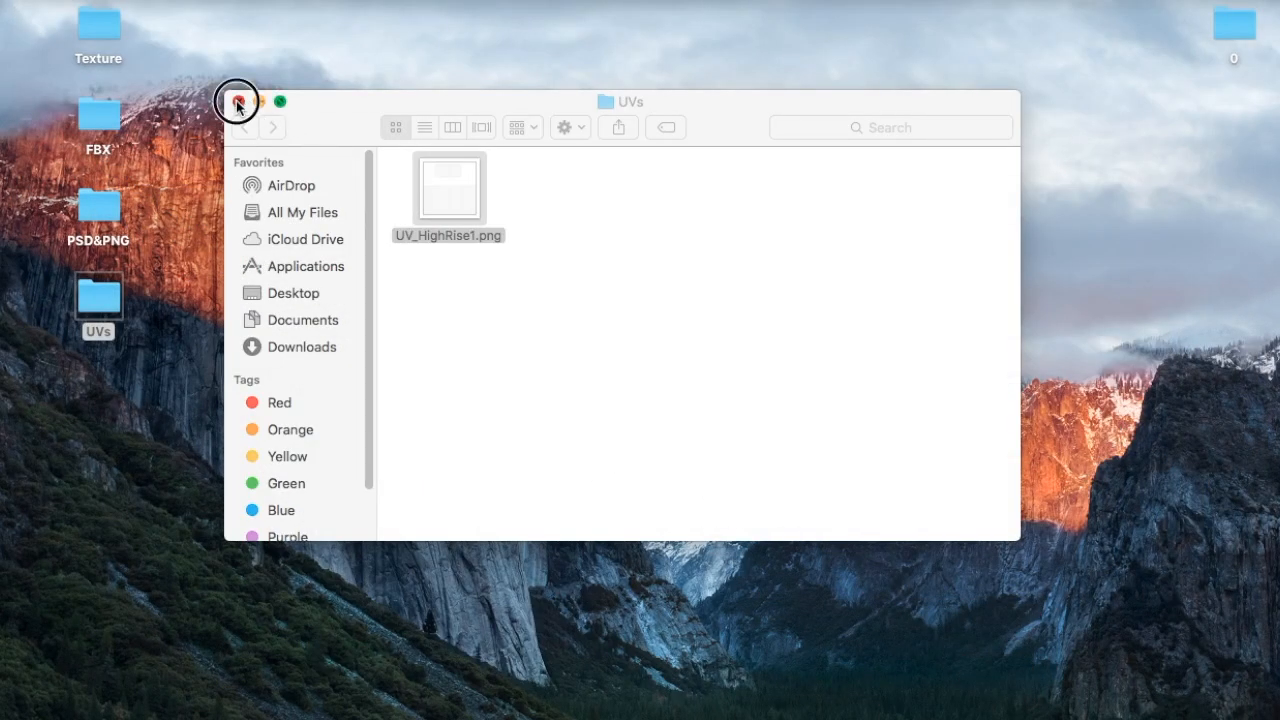
- Open the High Rise Building folder inside the desktop's Texture folder and browse its facade textures
click(100, 28)
double_click(100, 28)
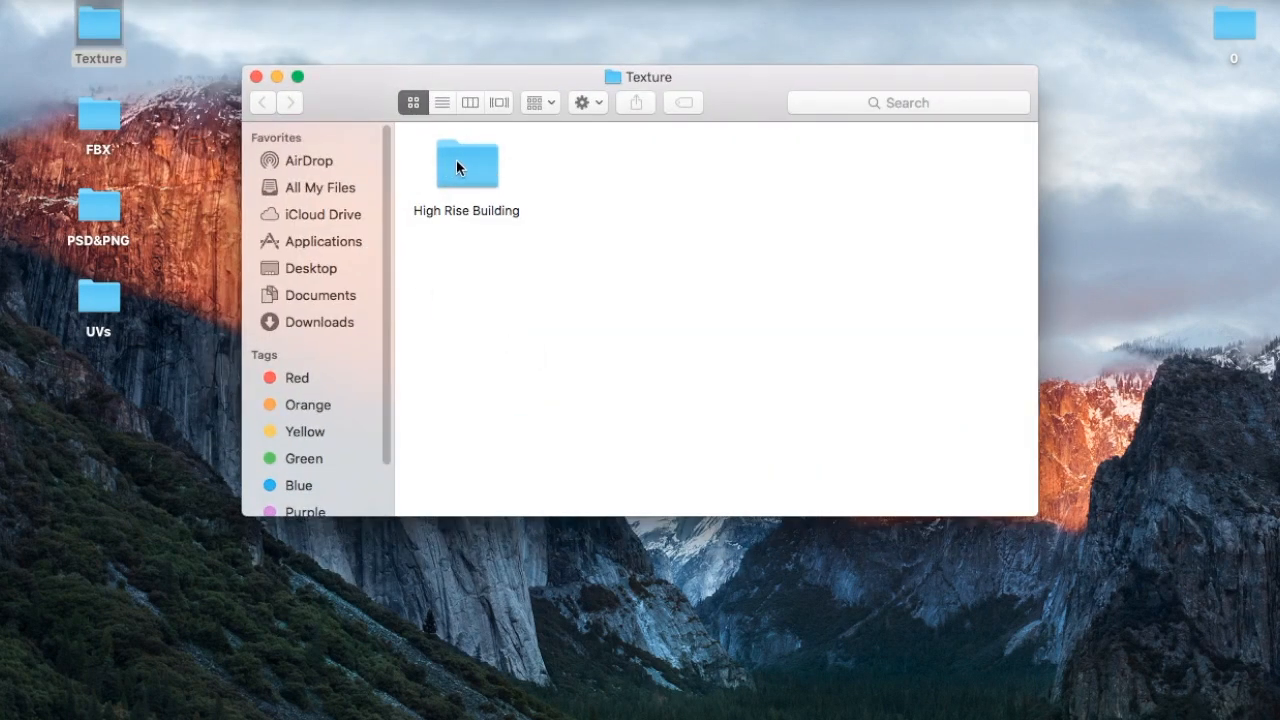
double_click(456, 167)
scroll(743, 402, down, 5)
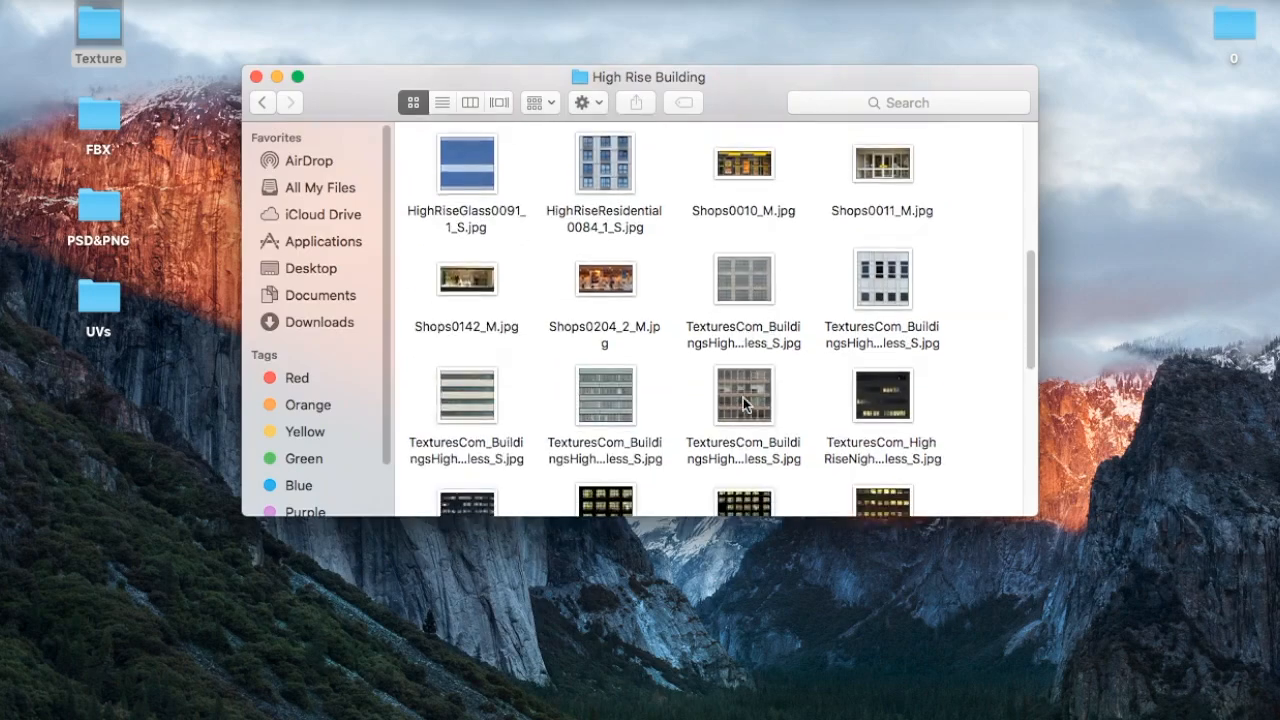
scroll(745, 400, down, 10)
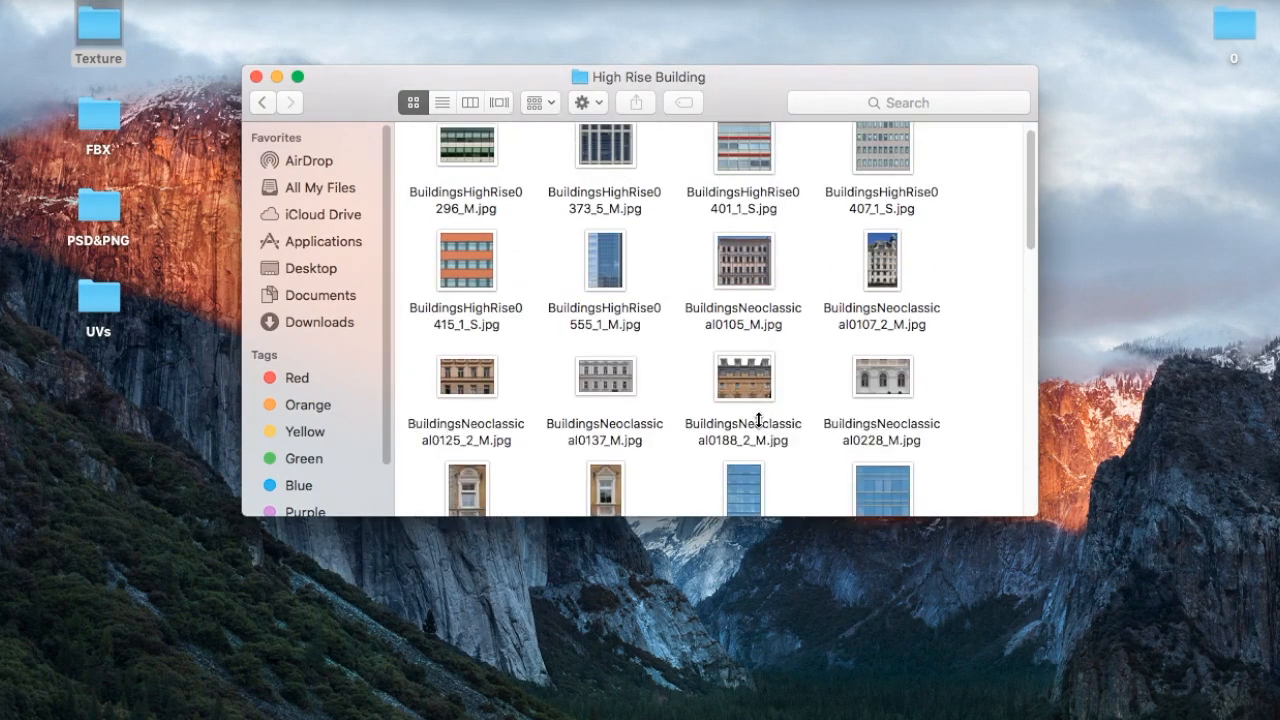
scroll(758, 420, up, 1)
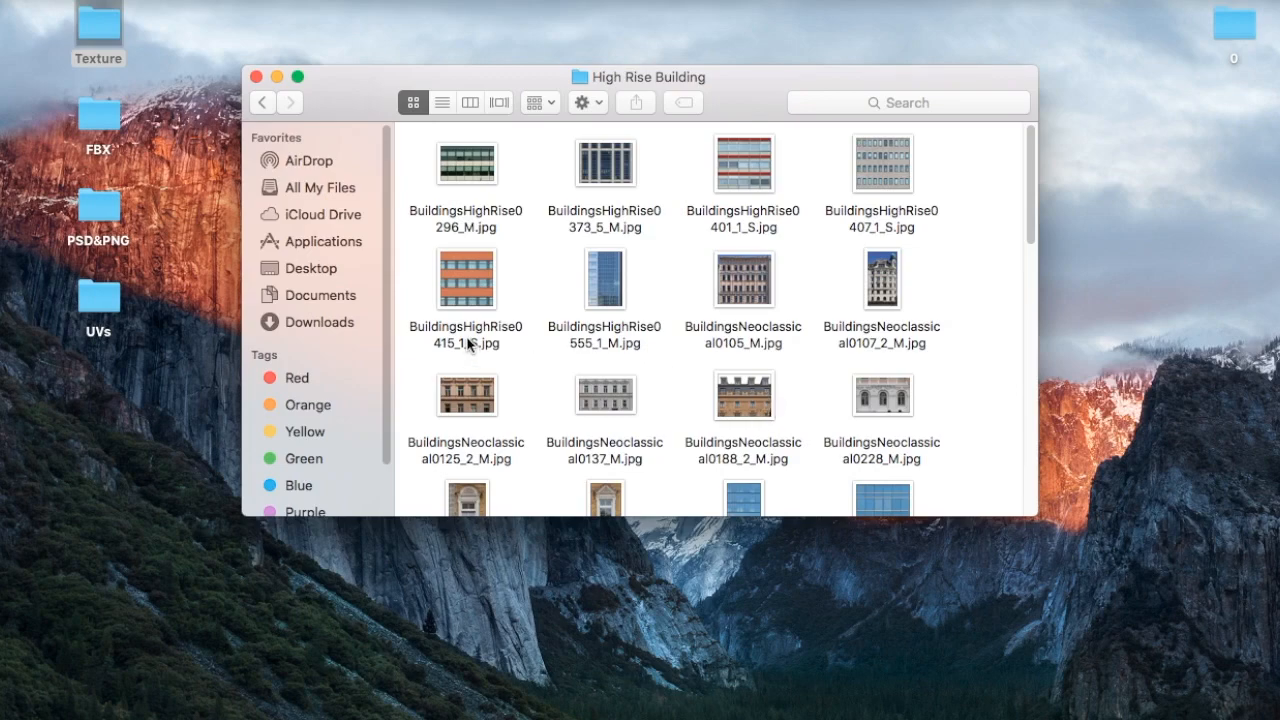
scroll(735, 372, down, 5)
scroll(737, 368, down, 5)
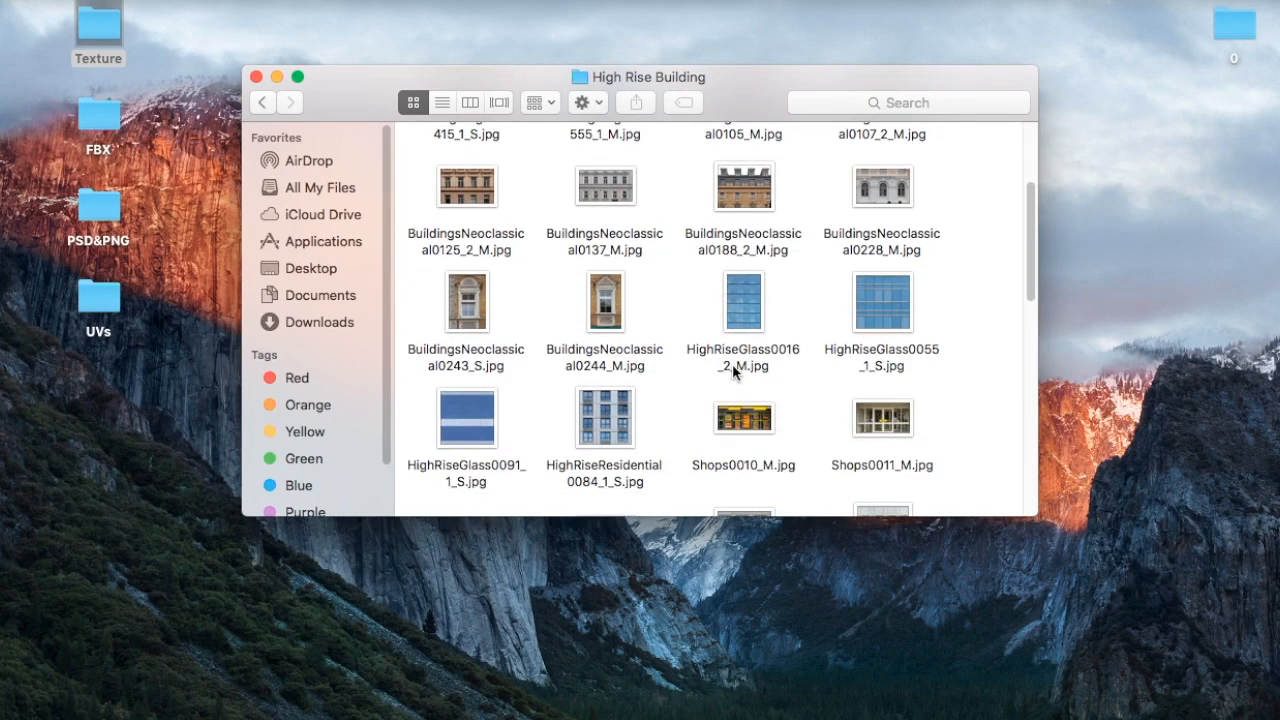
- Preview HighRiseGlass0055_1_S.jpg and BuildingsHighRise0415_1_S.jpg at full size, closing each one after viewing
scroll(740, 372, up, 3)
click(886, 324)
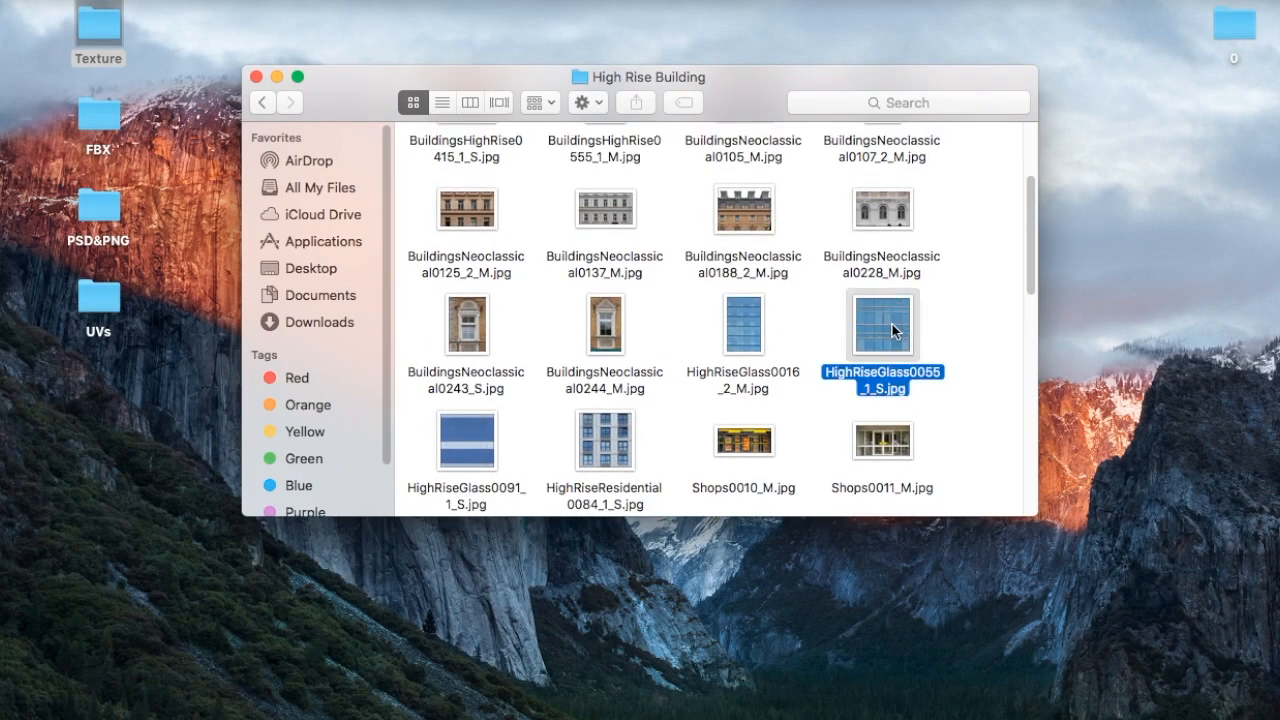
double_click(888, 324)
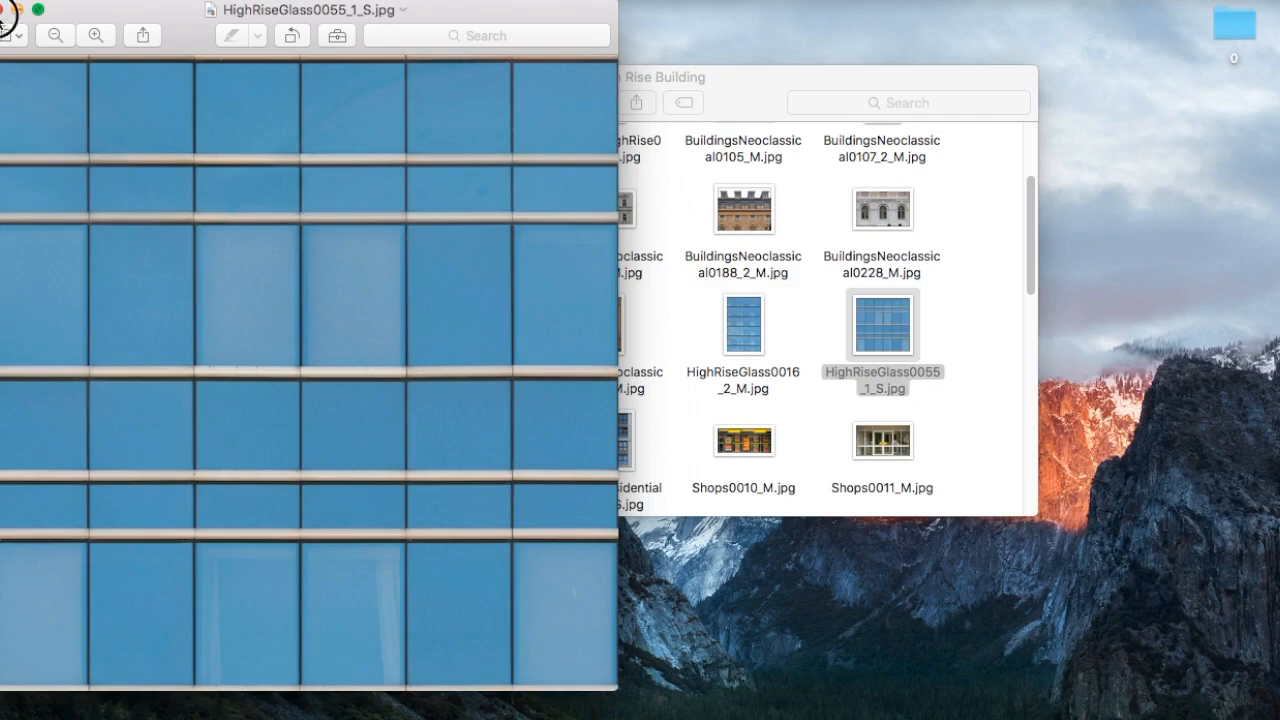
click(4, 9)
scroll(745, 350, up, 5)
click(465, 284)
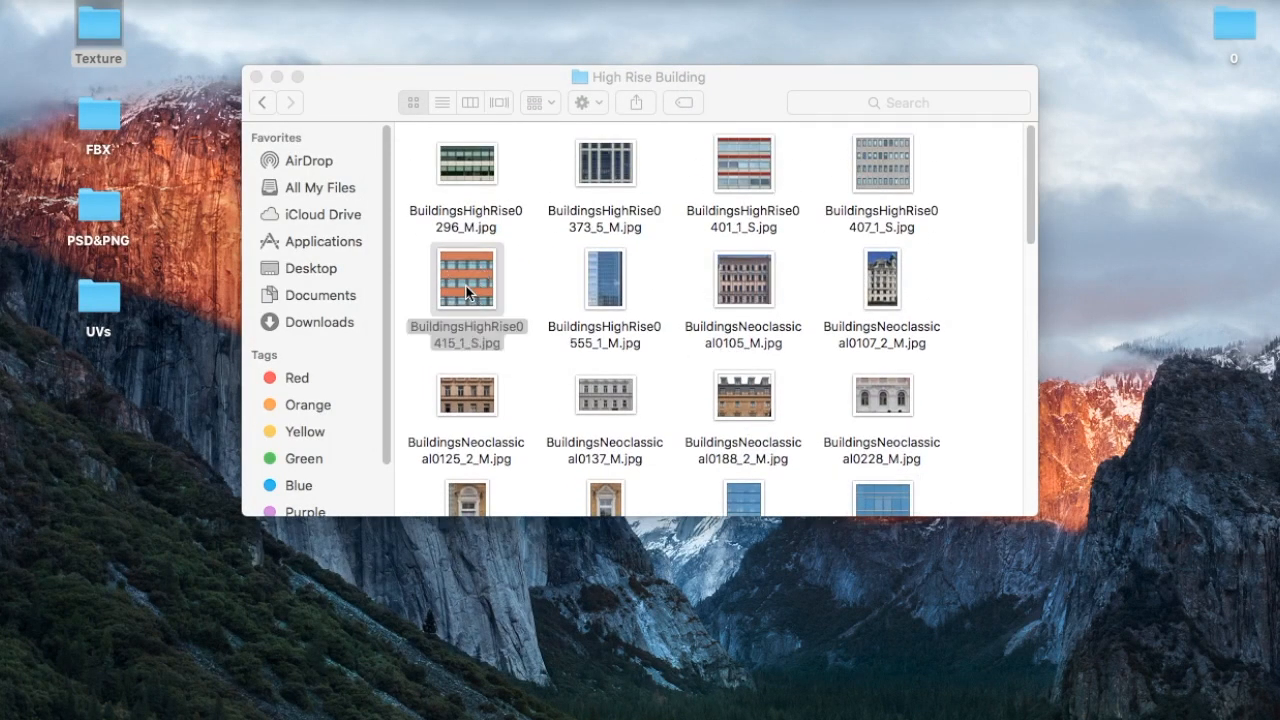
double_click(465, 284)
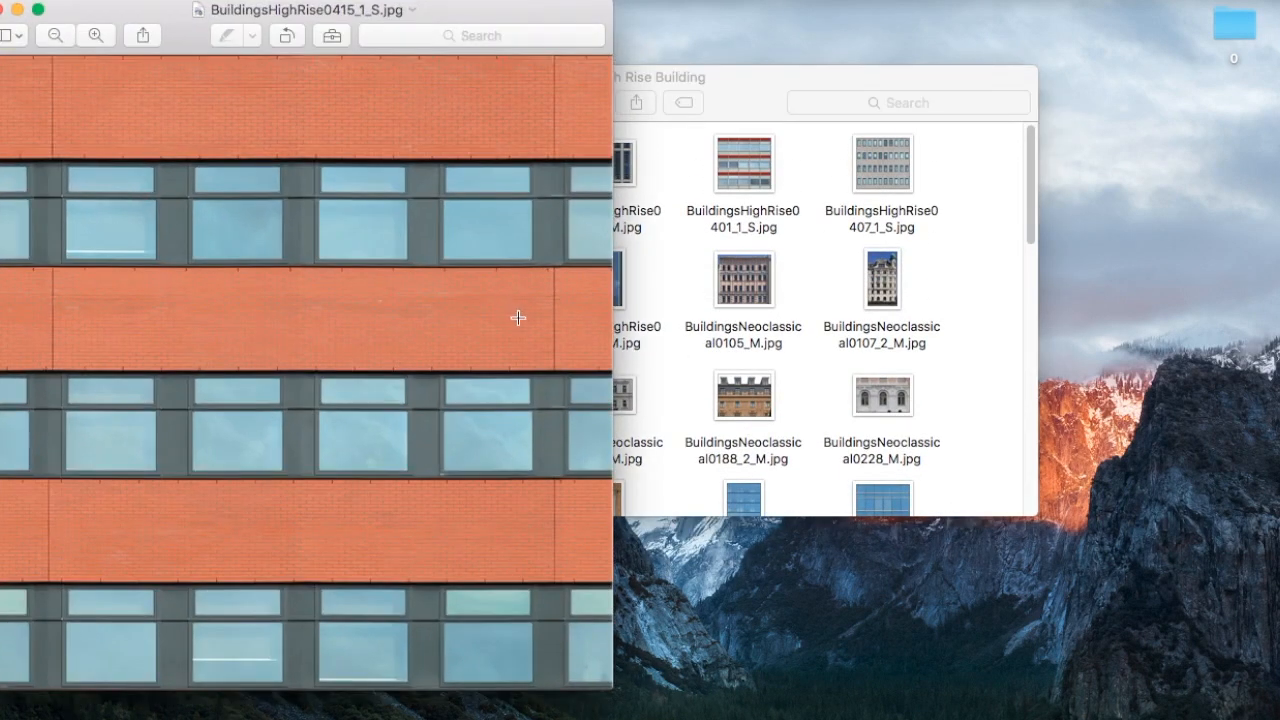
click(6, 9)
- Switch to Photoshop, open BuildingsHighRise0415_1_S.jpg in it from the folder, and unlock its Background layer
scroll(463, 275, down, 2)
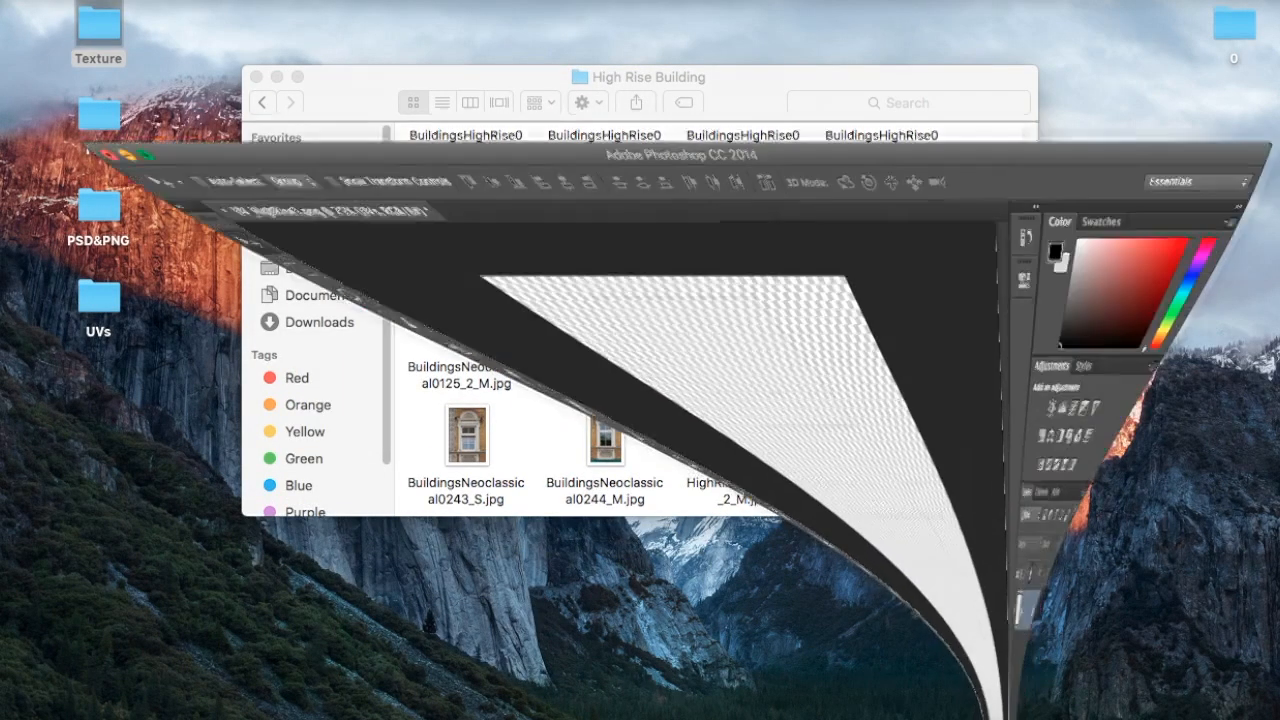
drag(1000, 705, 657, 71)
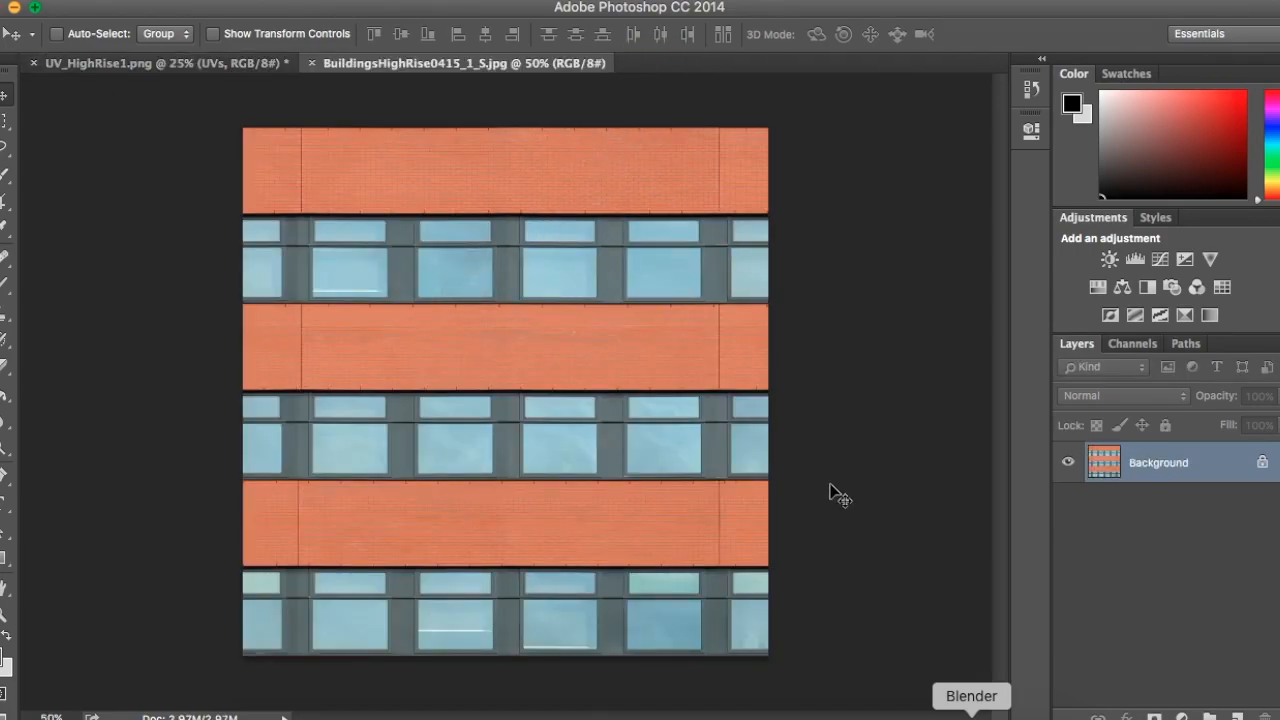
click(1260, 466)
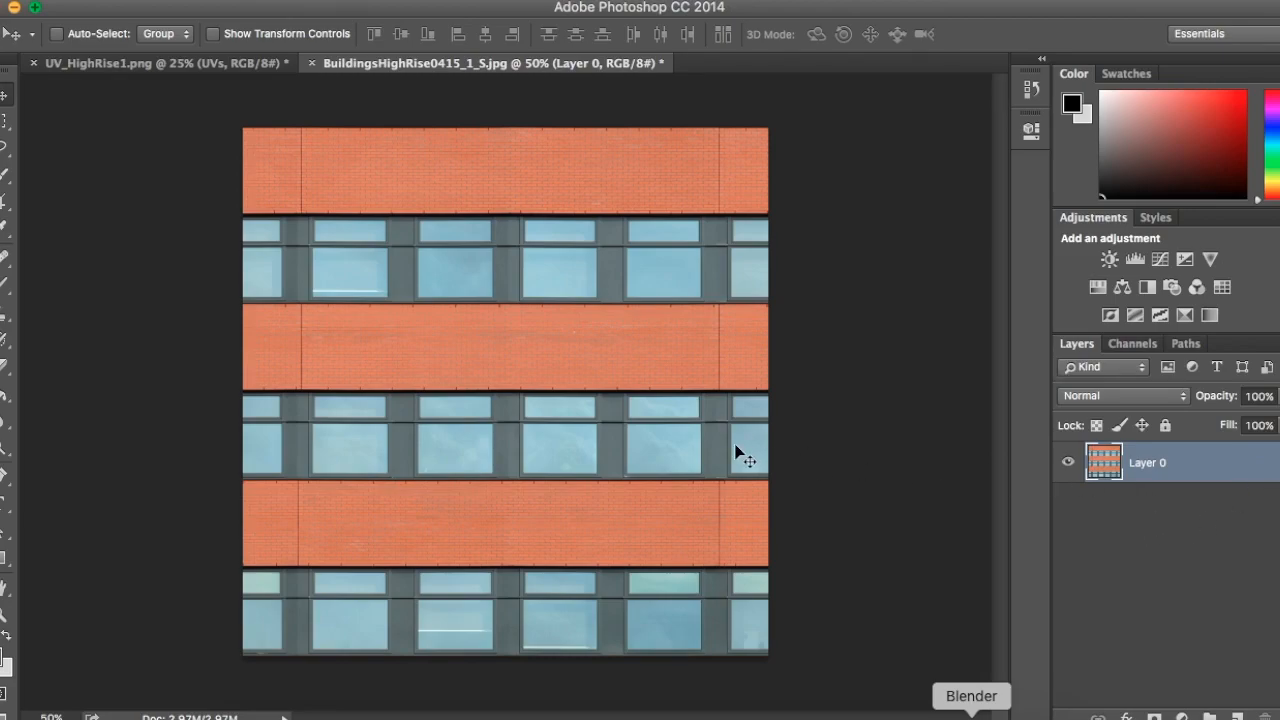
- Copy the entire brick facade image and paste it into UV_HighRise1.png as a new layer
key(super+a)
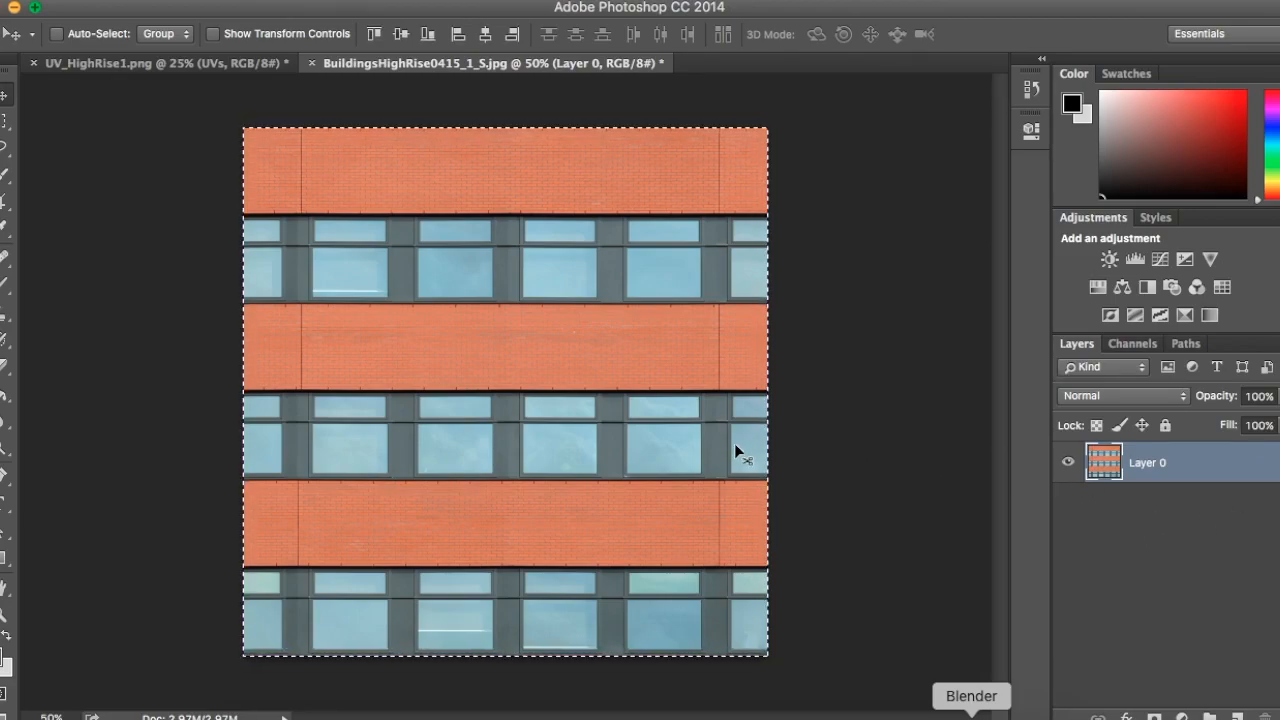
click(194, 62)
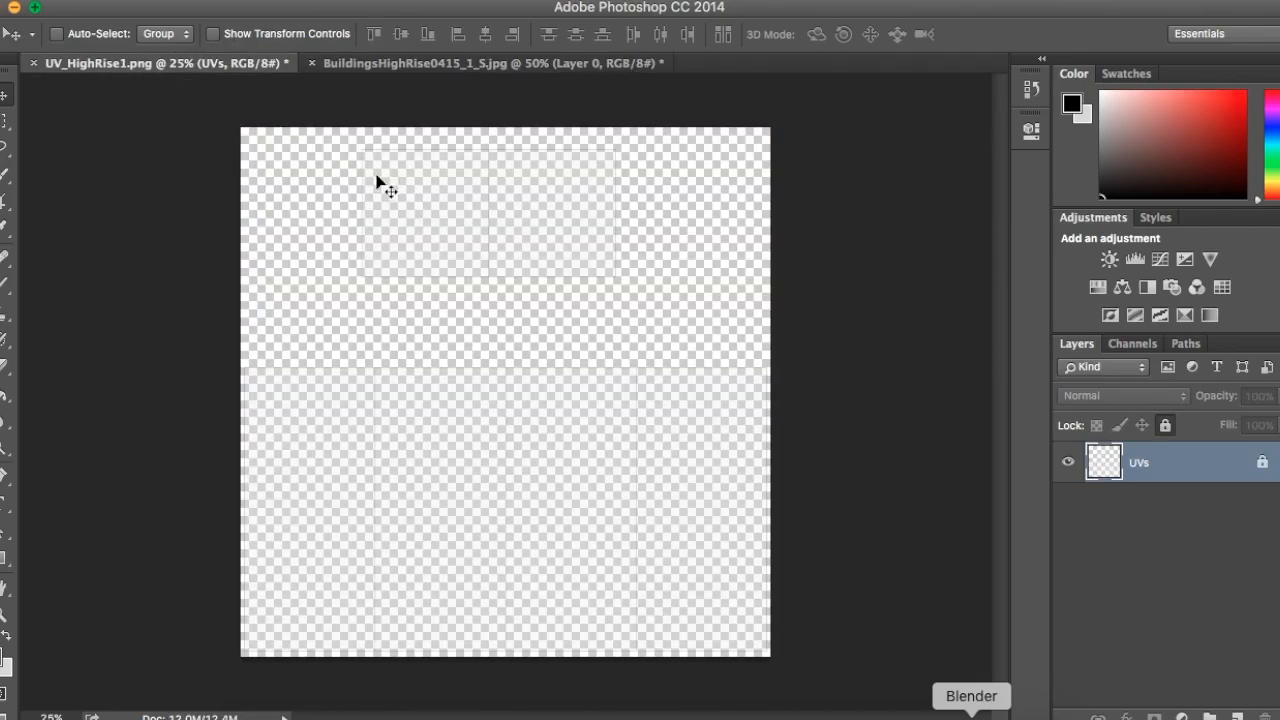
key(super+v)
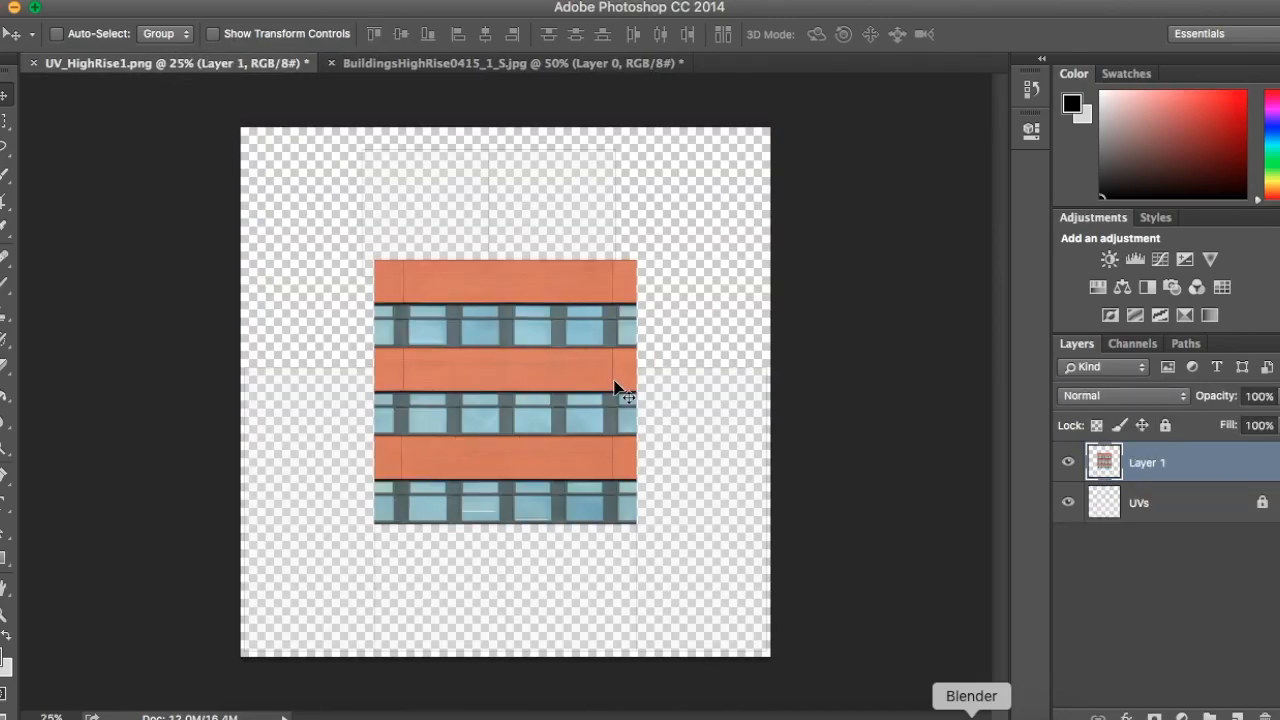
- Move the pasted facade to the lower right of the UV layout and scale it proportionally to about 35%
click(520, 373)
drag(520, 373, 636, 467)
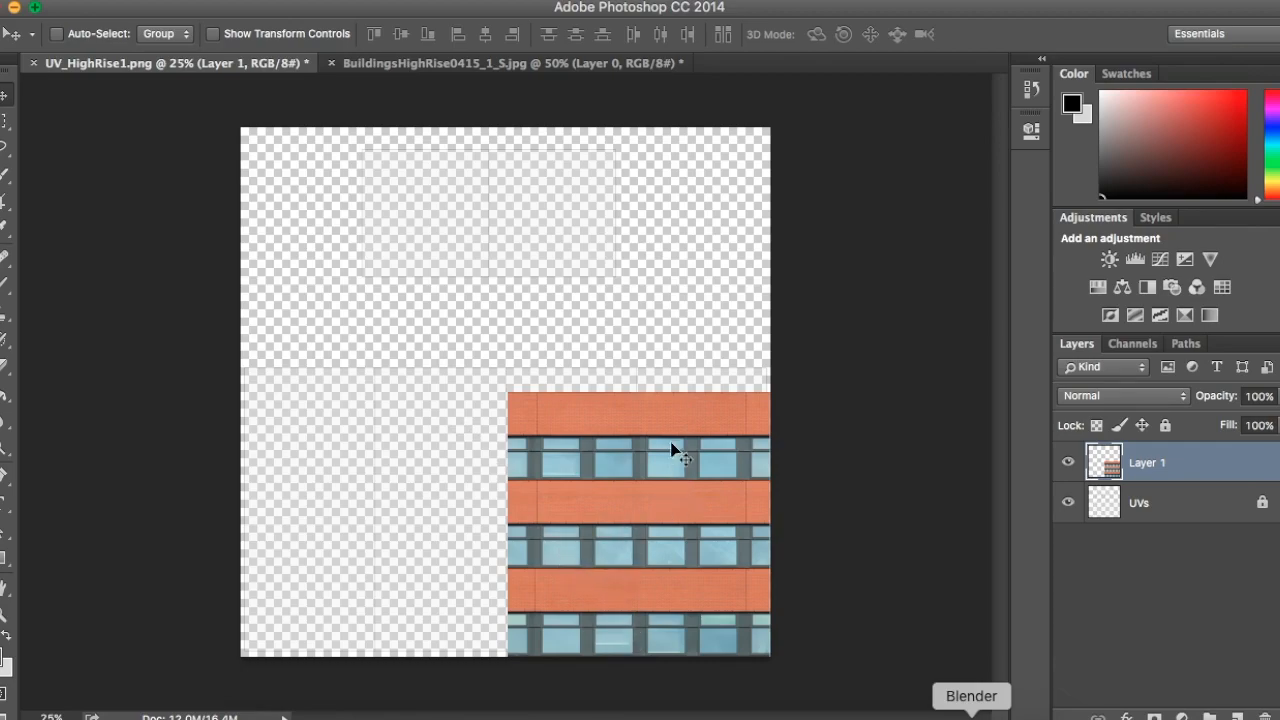
mouse_move(646, 421)
mouse_down()
mouse_move(594, 297)
mouse_move(606, 349)
mouse_move(670, 390)
mouse_move(651, 429)
mouse_move(706, 434)
mouse_move(649, 431)
mouse_up()
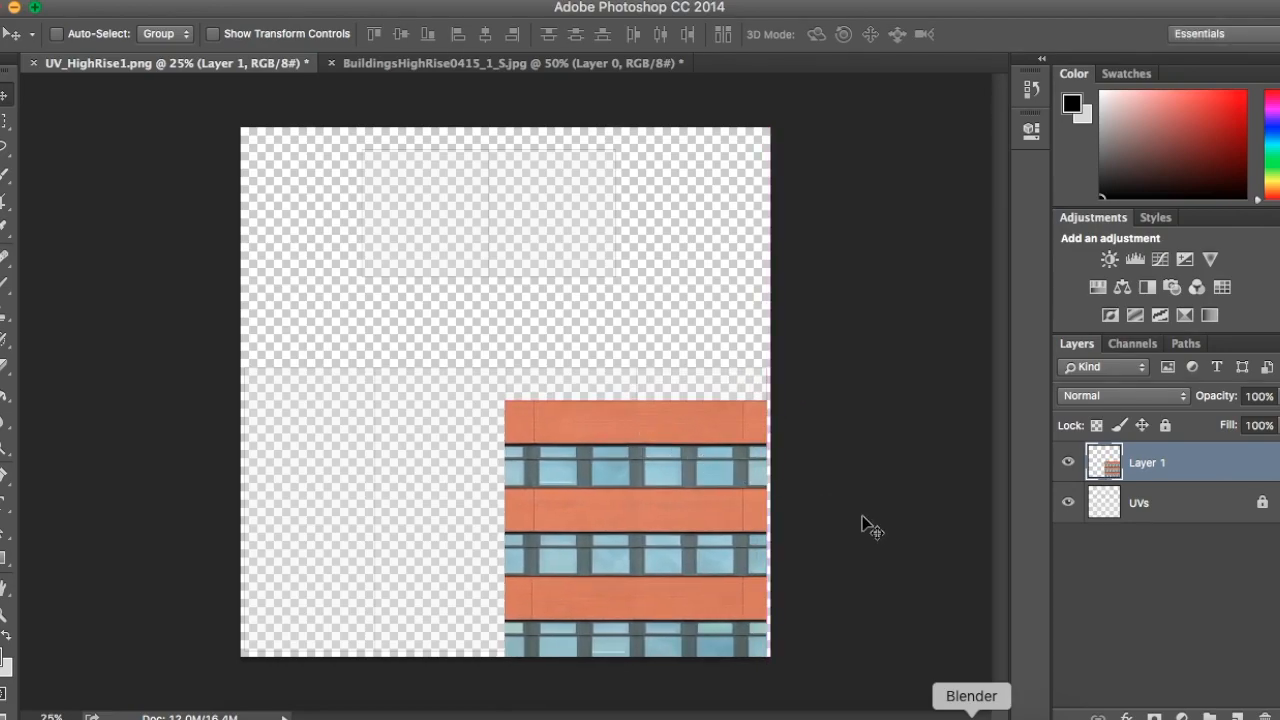
key(ctrl+t)
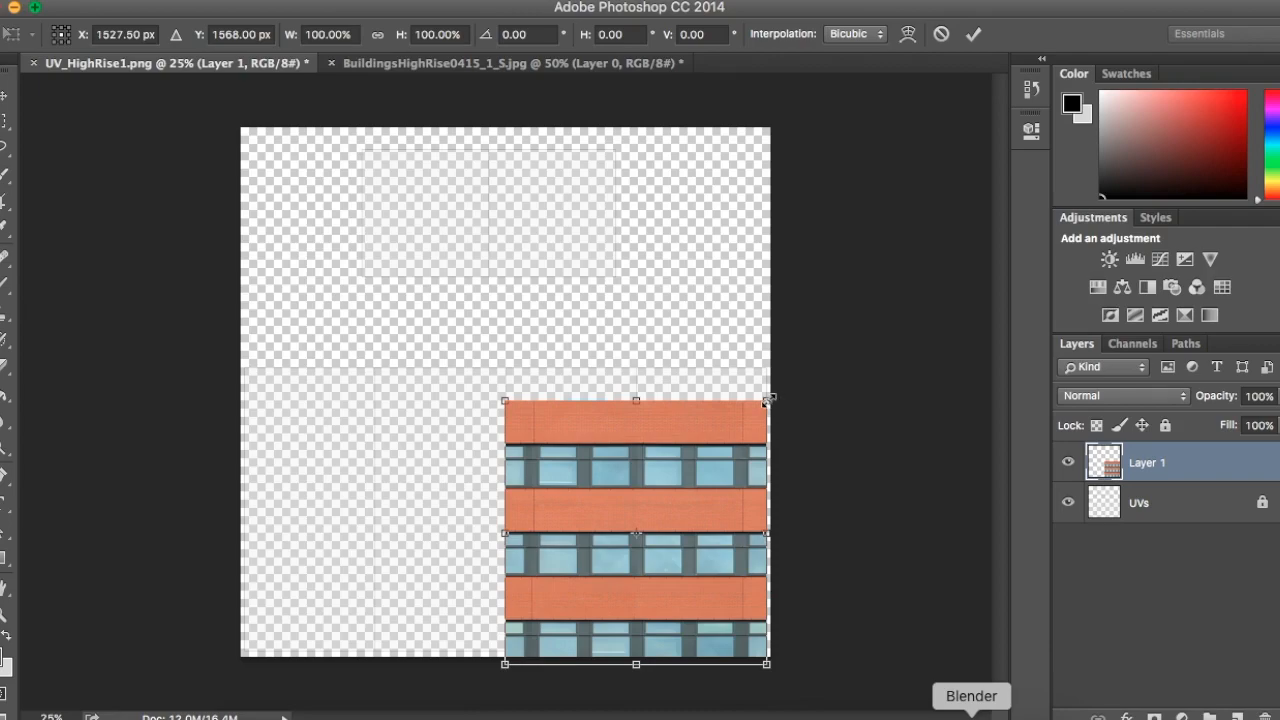
shift+drag(757, 400, 568, 540)
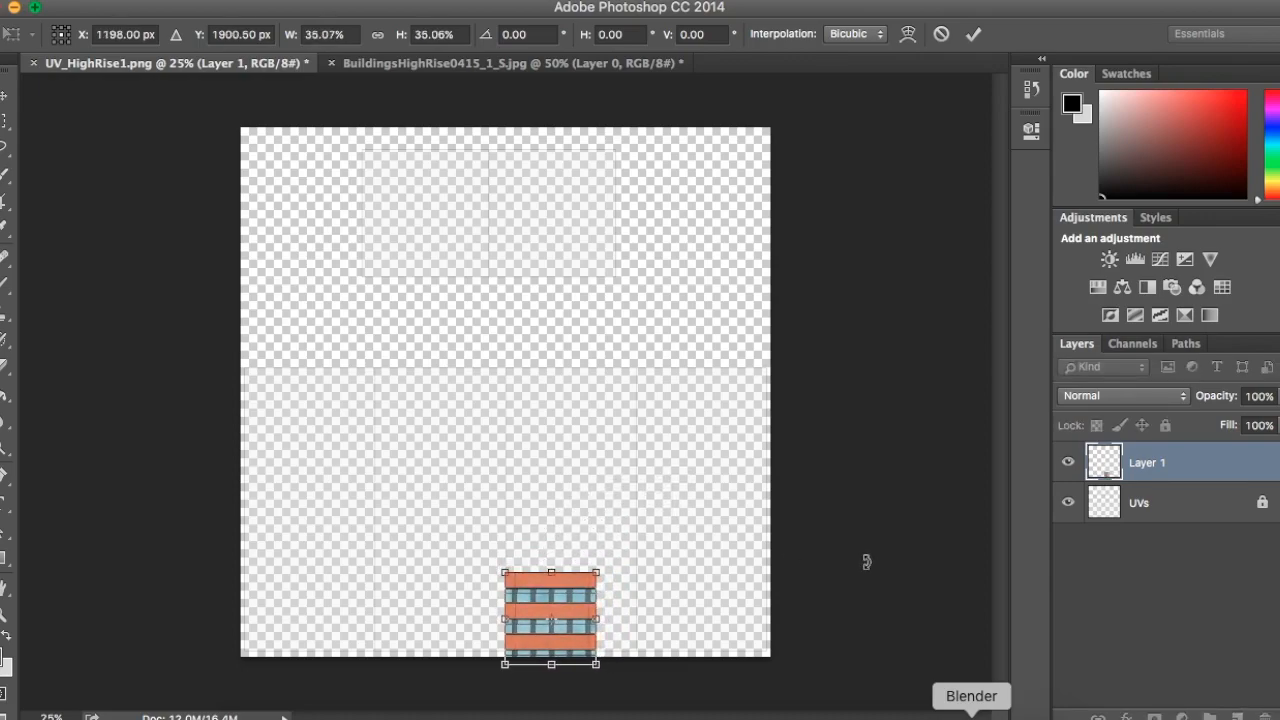
key(Return)
- Align the reduced facade with the bottom-left corner of the third wall's UV outline
key(z)
drag(755, 480, 777, 583)
scroll(777, 583, down, 5)
drag(564, 345, 640, 495)
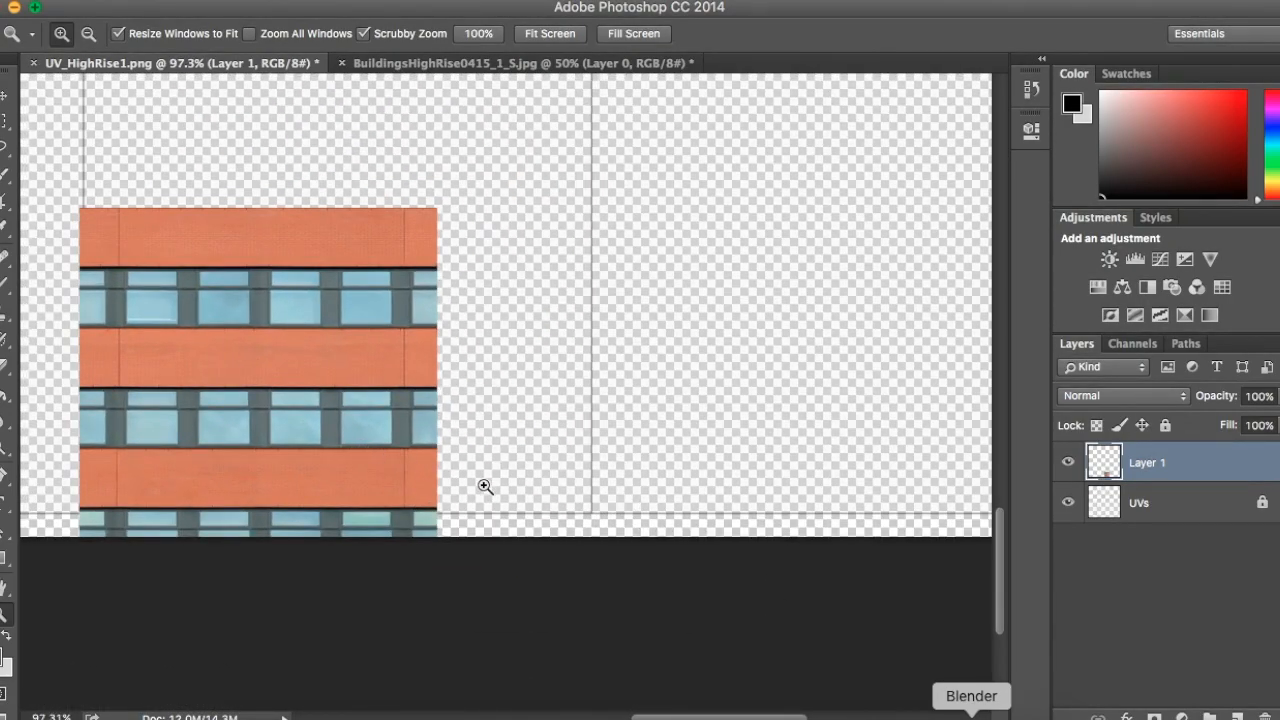
key(v)
drag(280, 360, 298, 311)
drag(294, 305, 288, 300)
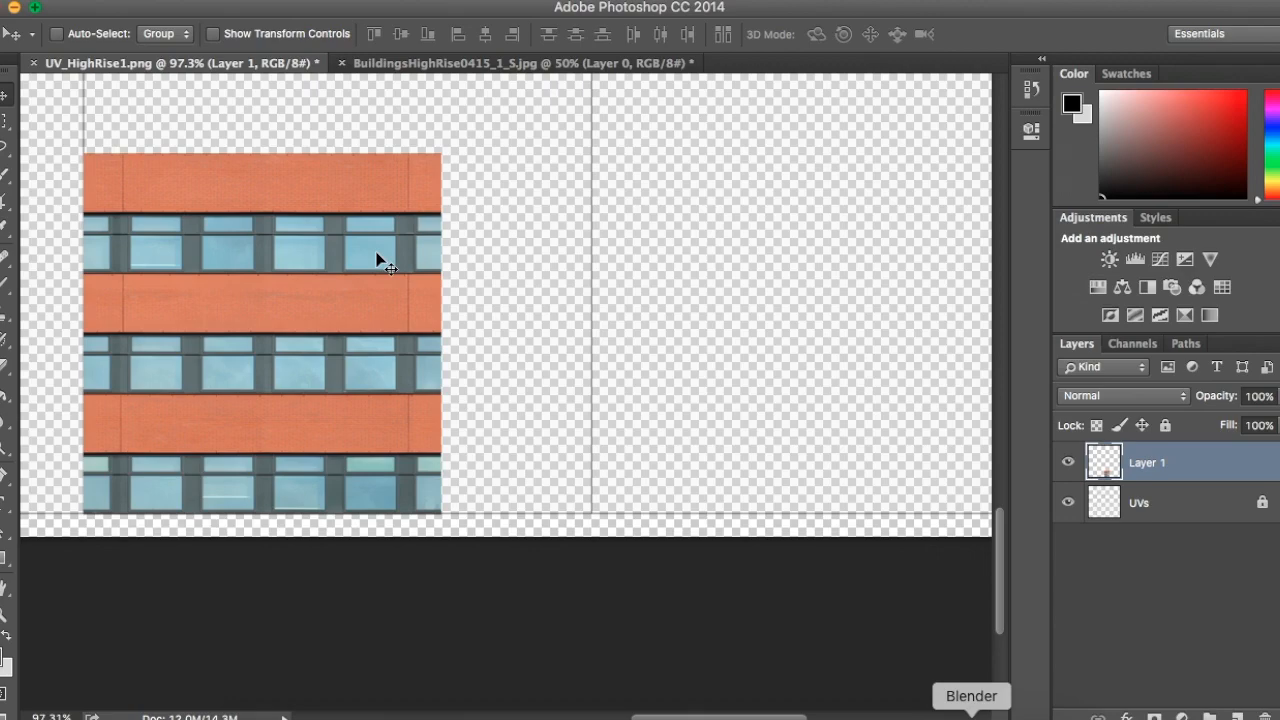
- Duplicate the facade layer and place the copy flush against the original's right edge
right_click(1201, 462)
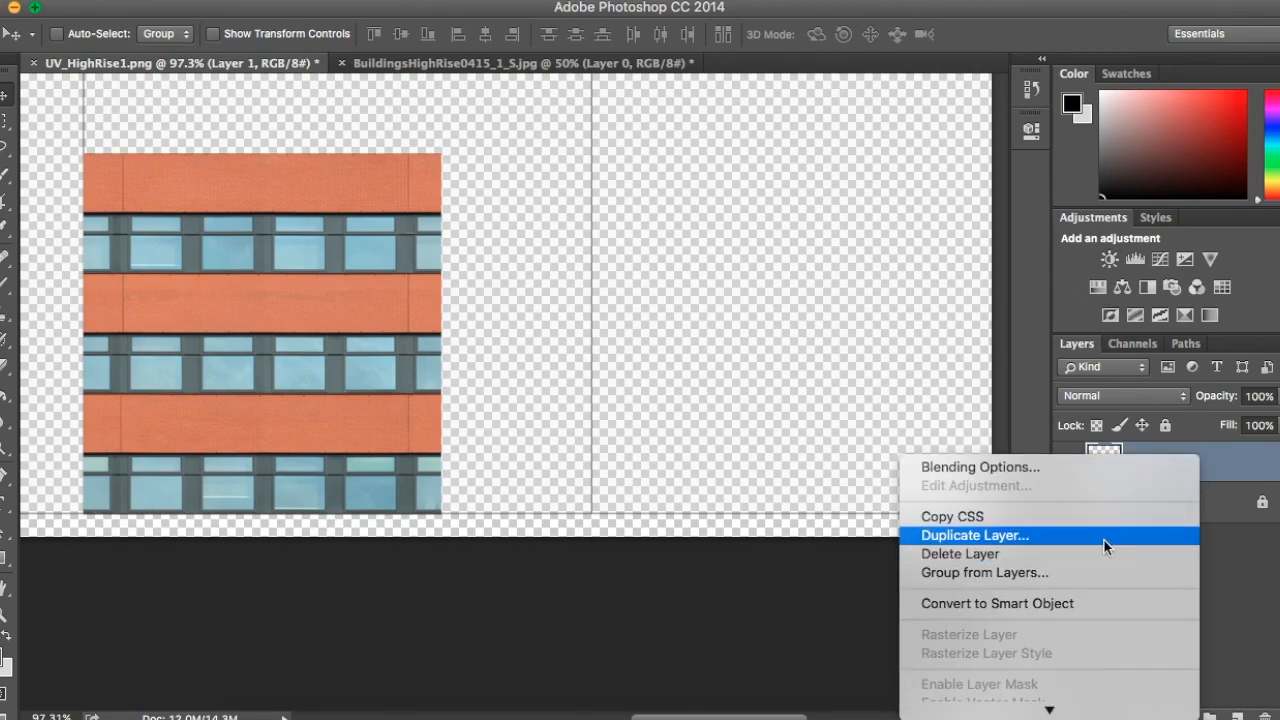
click(1010, 535)
click(849, 275)
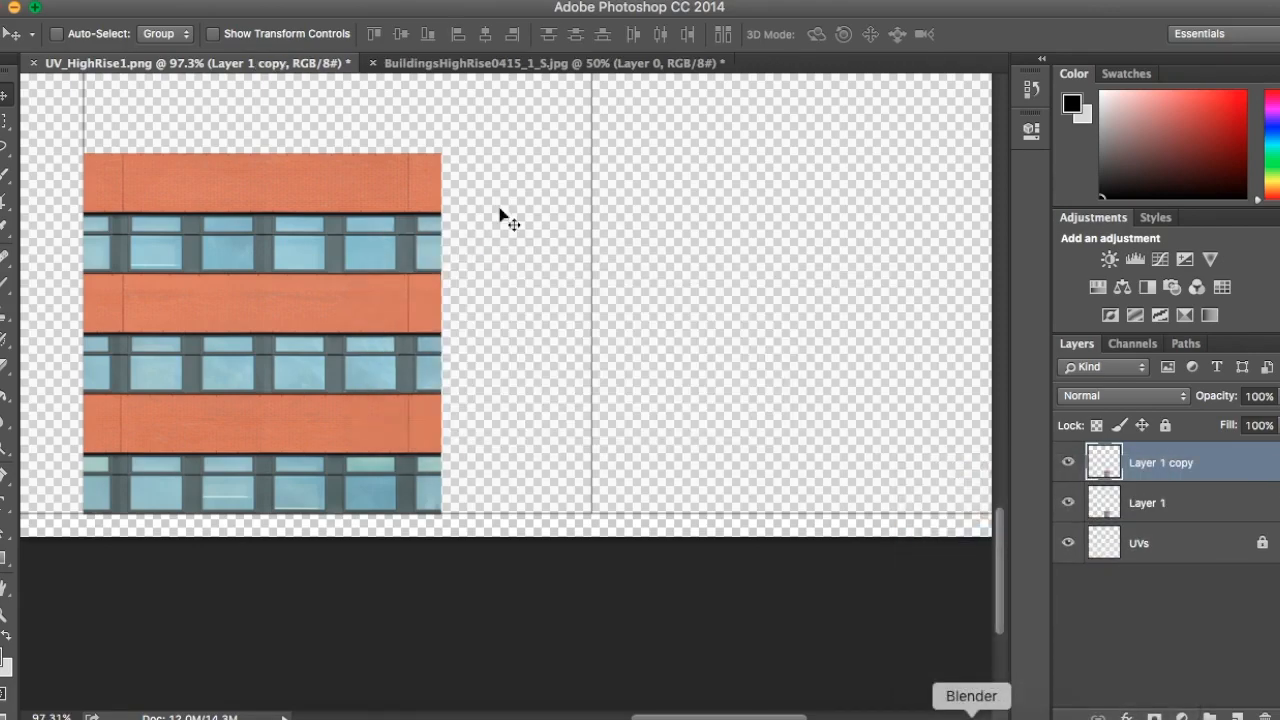
drag(340, 180, 706, 178)
- Merge the facade copy down into Layer 1 and scale the result to about 71% to fit the wall outline's width
right_click(1240, 470)
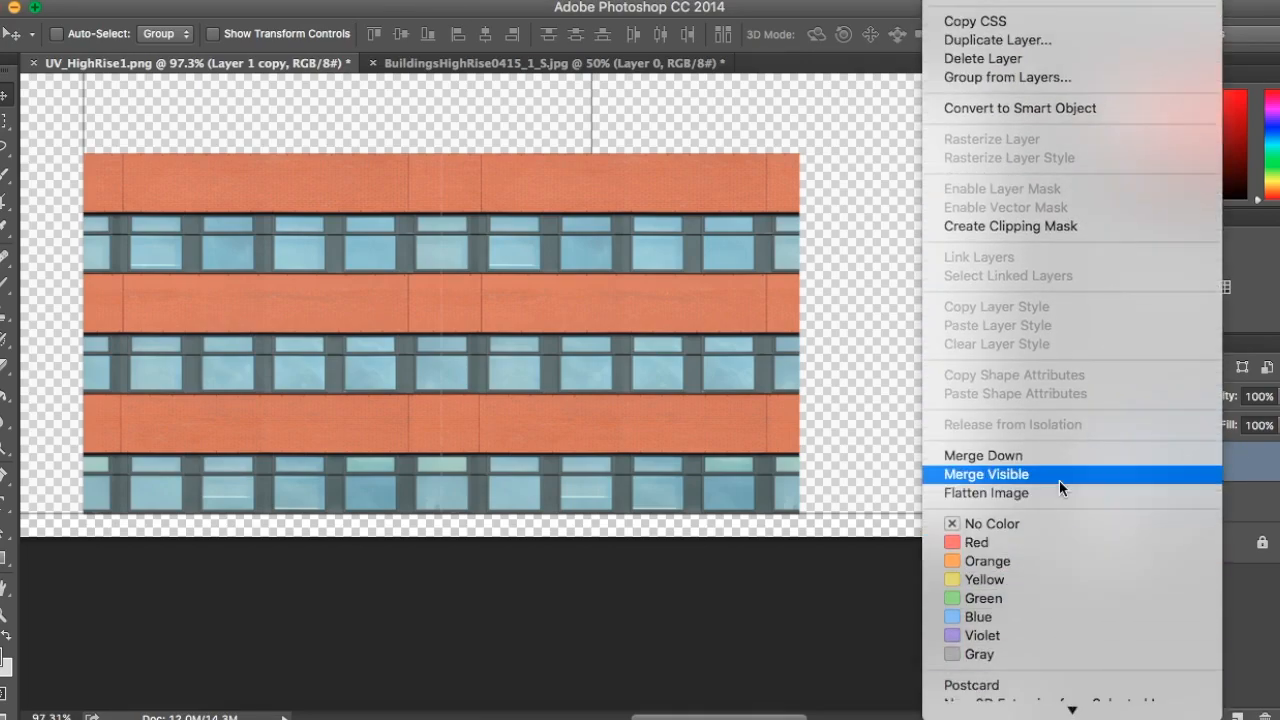
click(1051, 449)
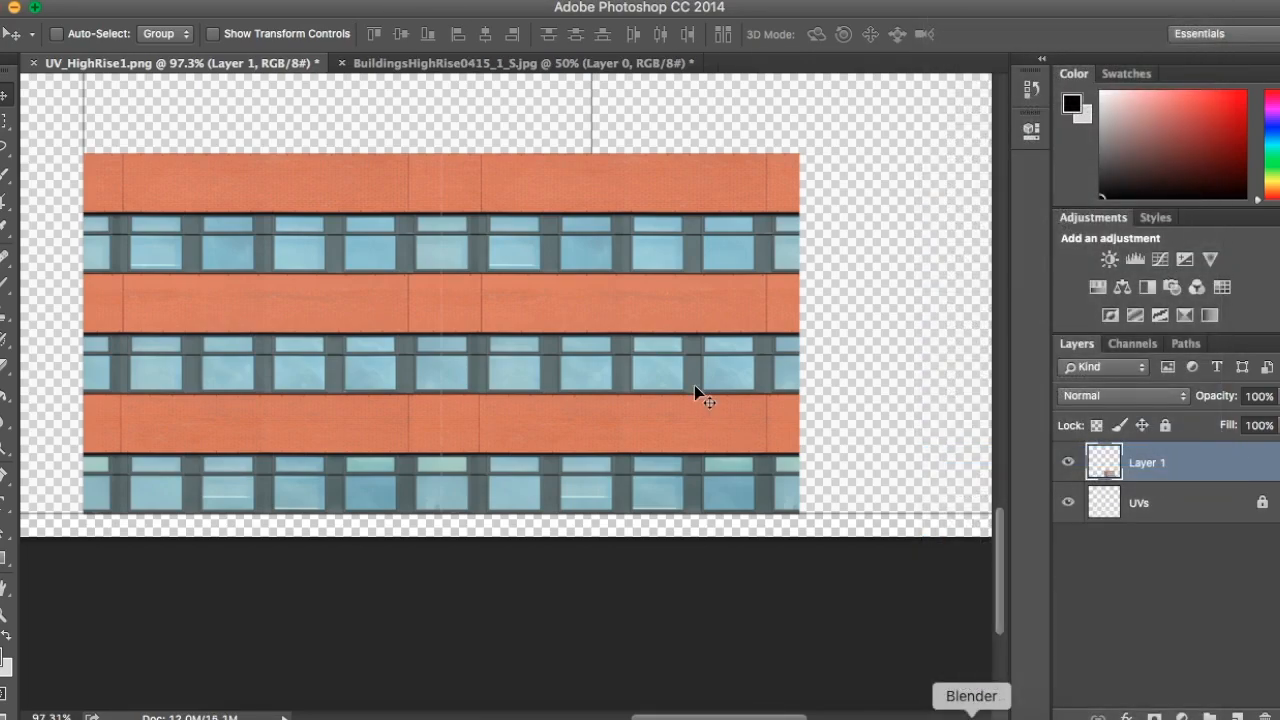
key(super+t)
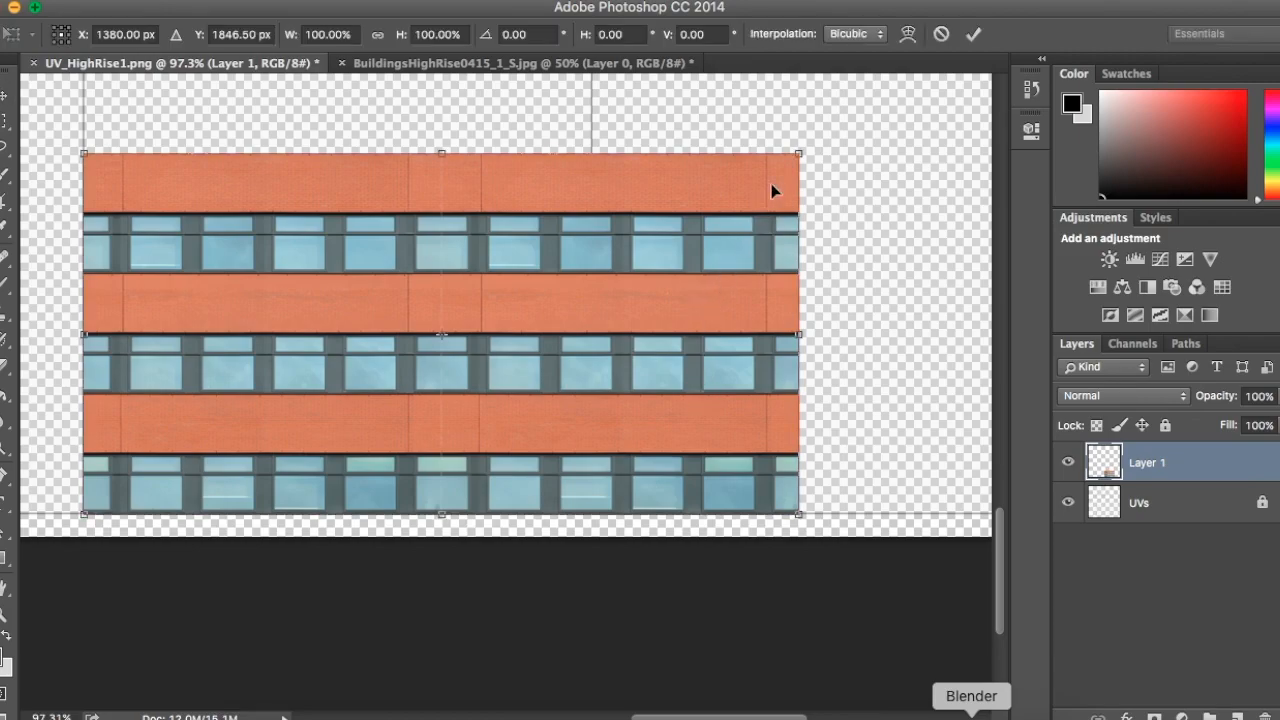
drag(800, 153, 589, 244)
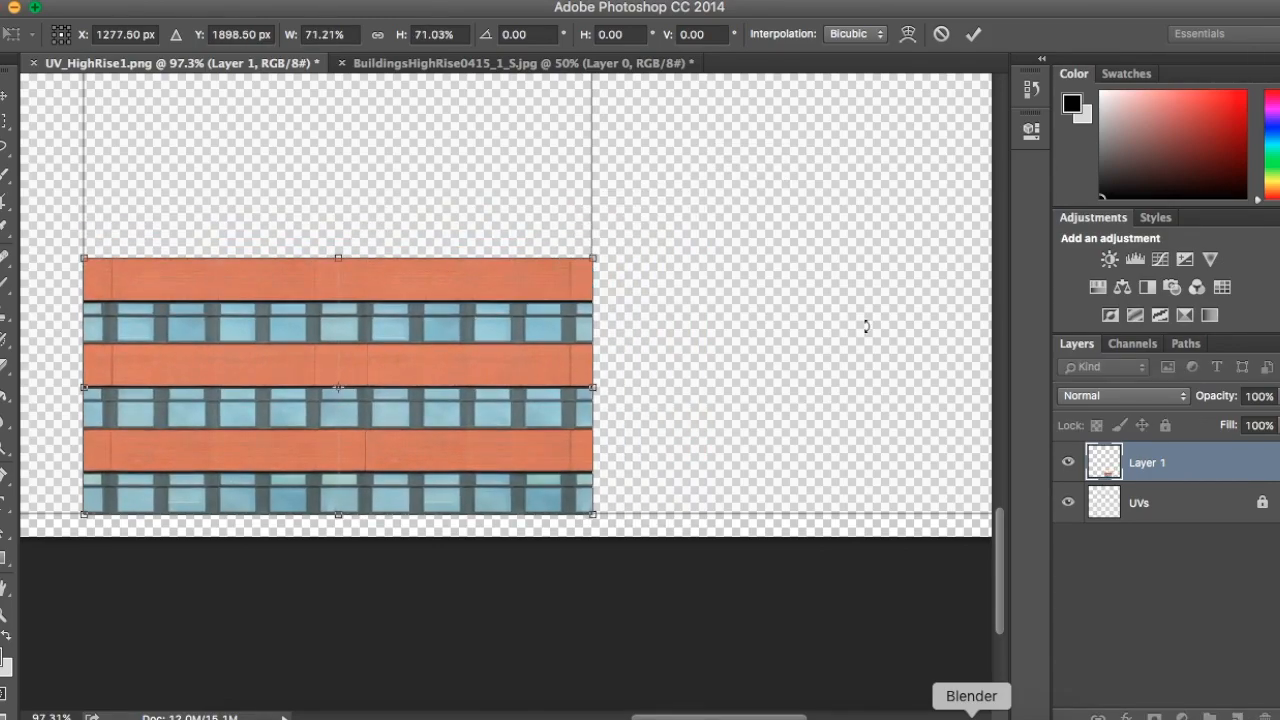
key(Return)
- Examine how the scaled facade's edges line up with the third wall's UV outline
scroll(850, 350, up, 2)
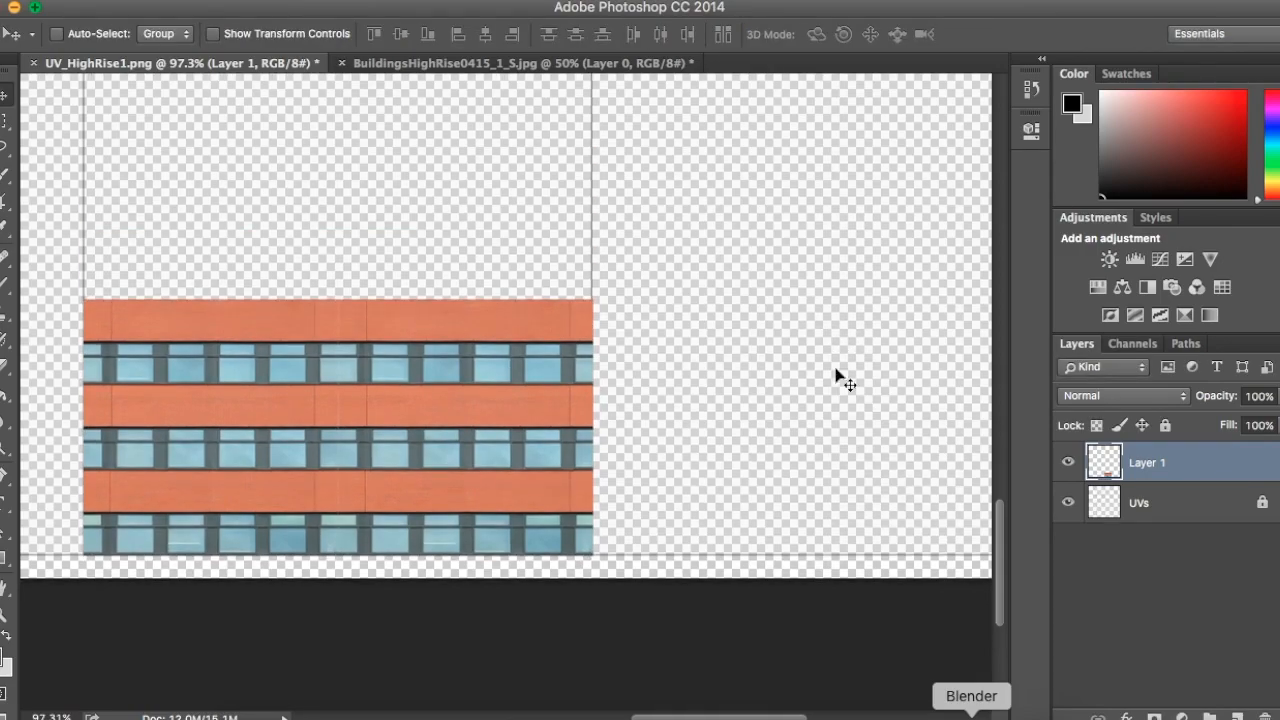
key(z)
drag(740, 368, 726, 400)
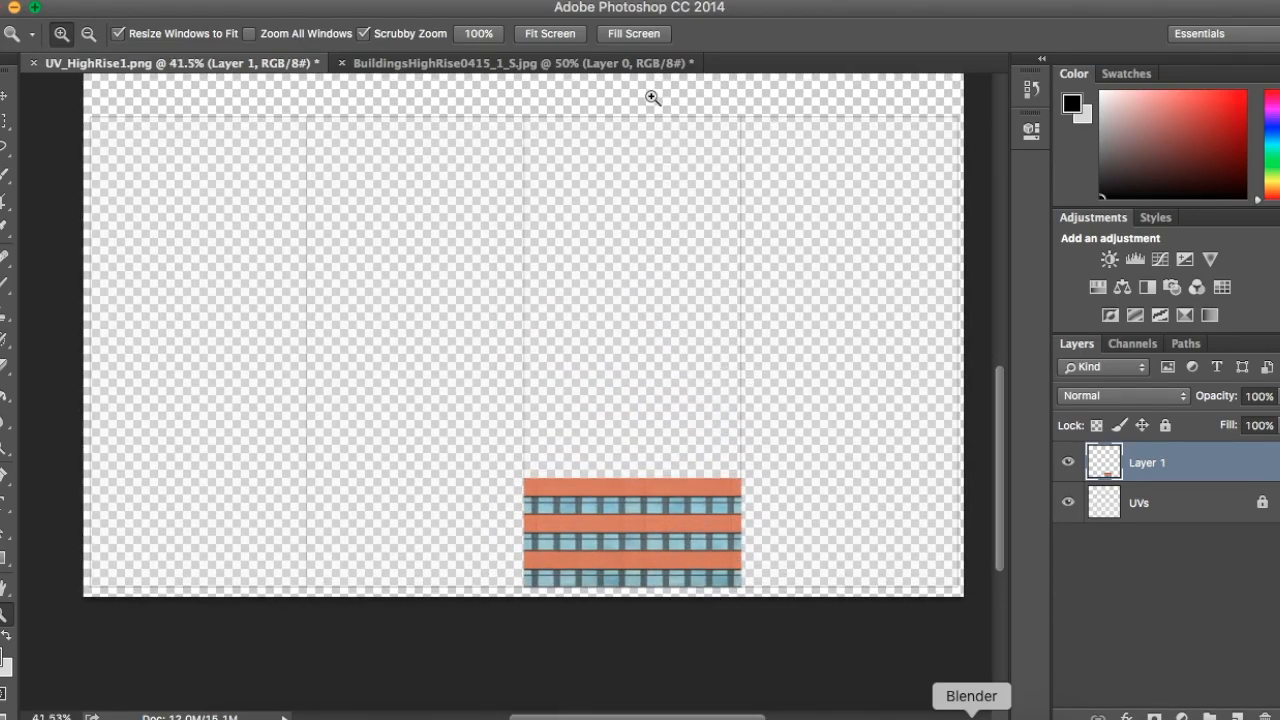
drag(714, 397, 746, 510)
scroll(754, 517, down, 5)
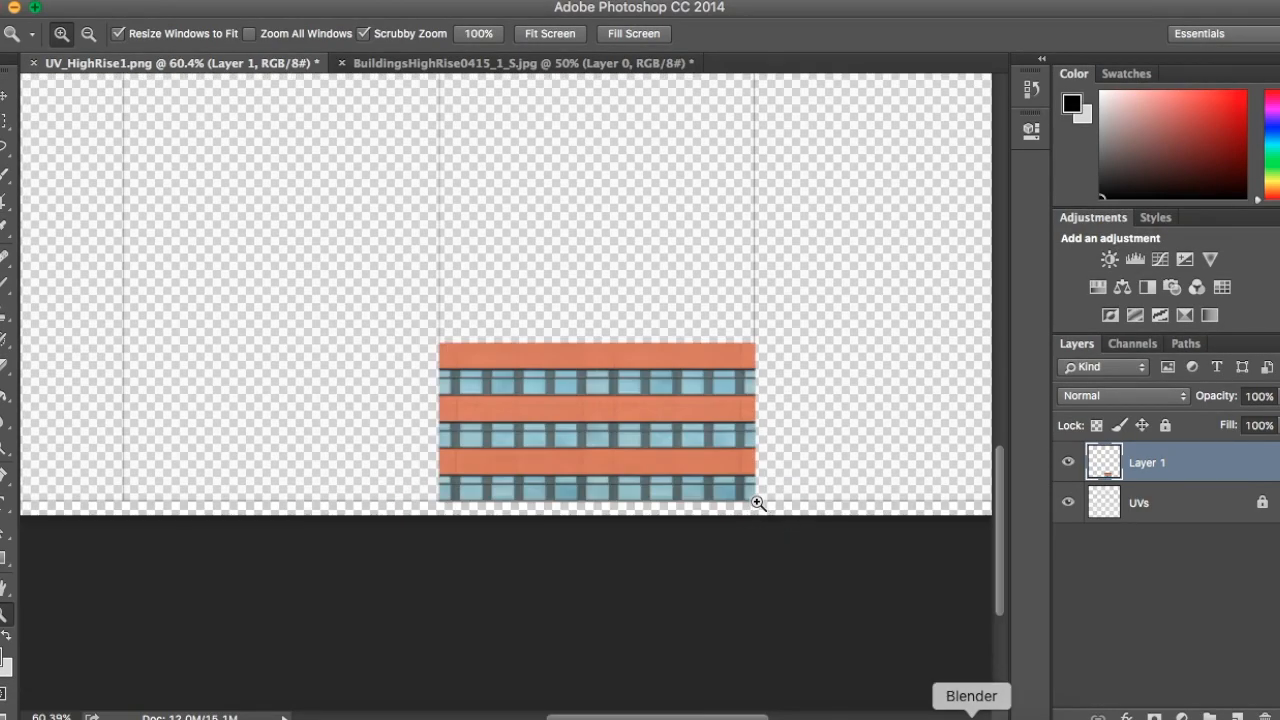
drag(762, 475, 806, 600)
scroll(805, 590, down, 3)
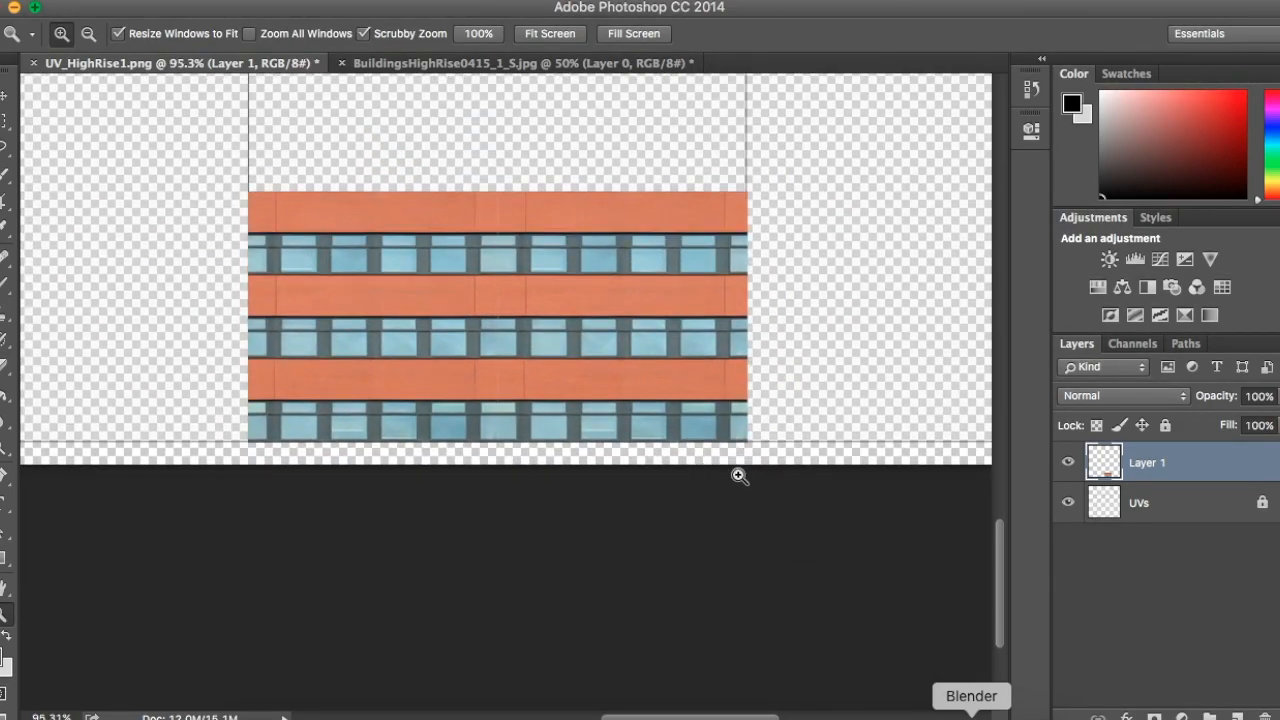
scroll(748, 486, up, 2)
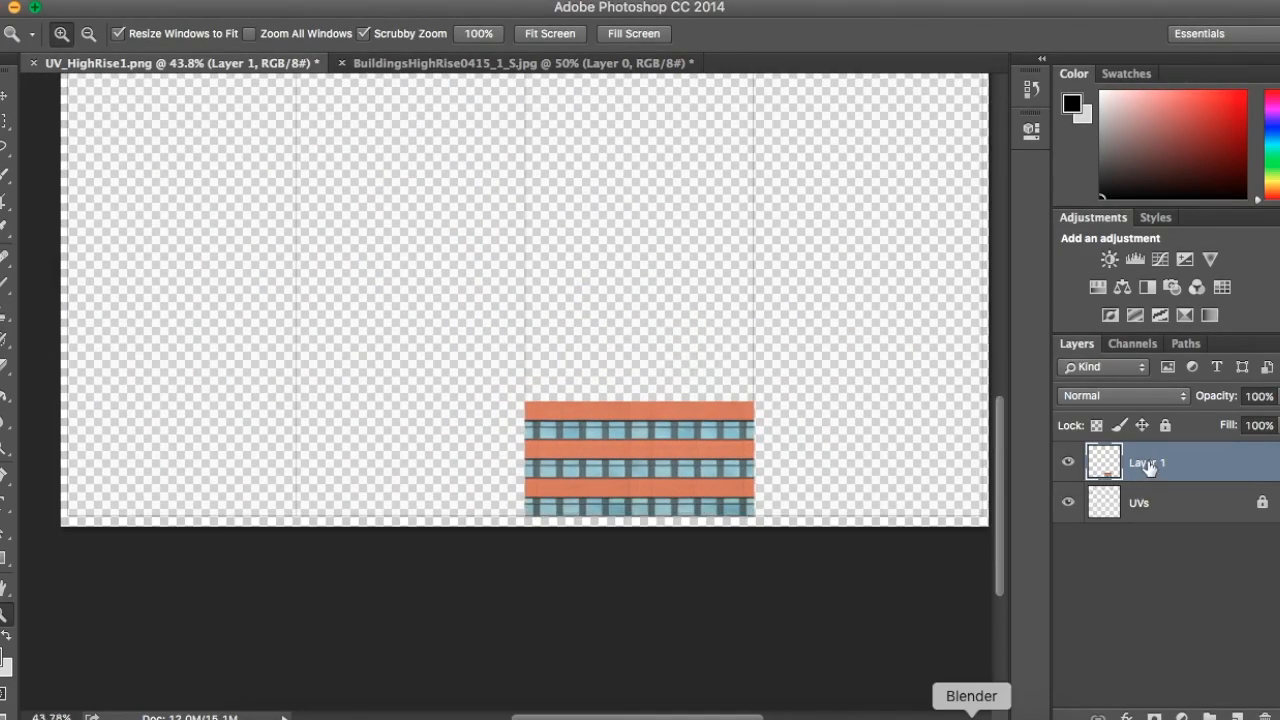
- Duplicate the three-storey facade layer and stack the copy directly on top of the original within the wall outline
click(1147, 462)
right_click(1147, 462)
click(1031, 537)
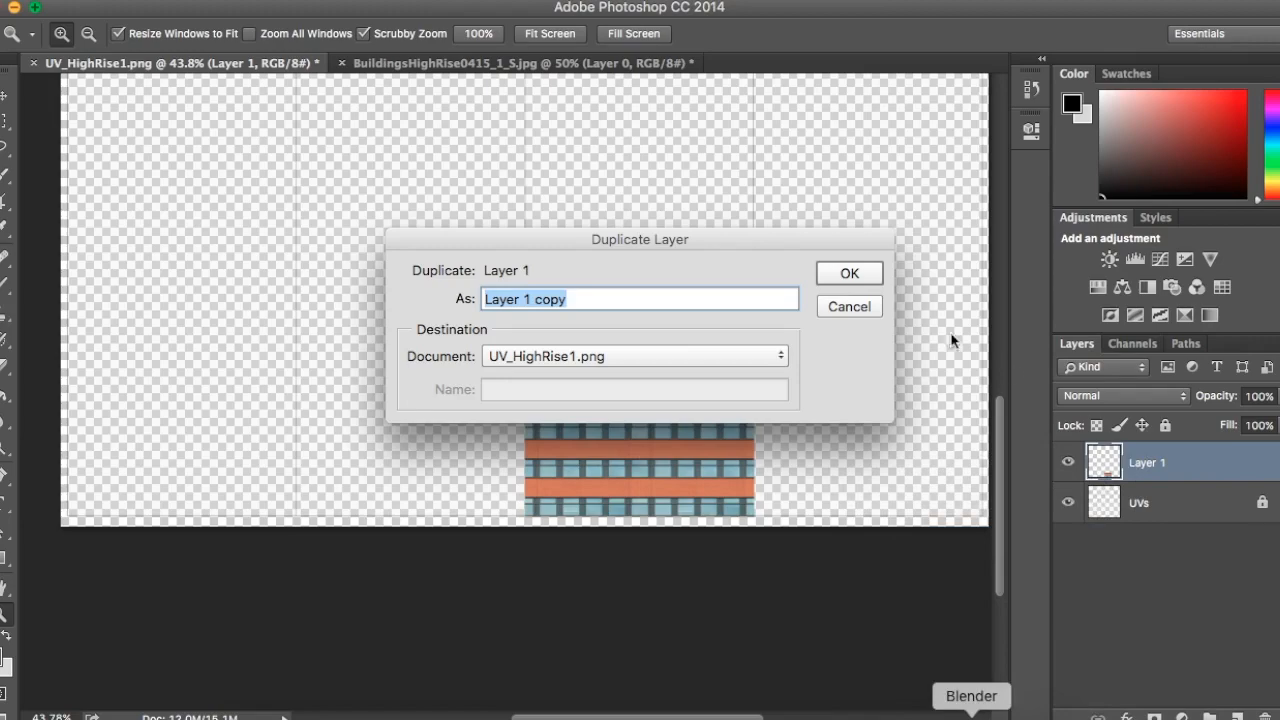
click(849, 274)
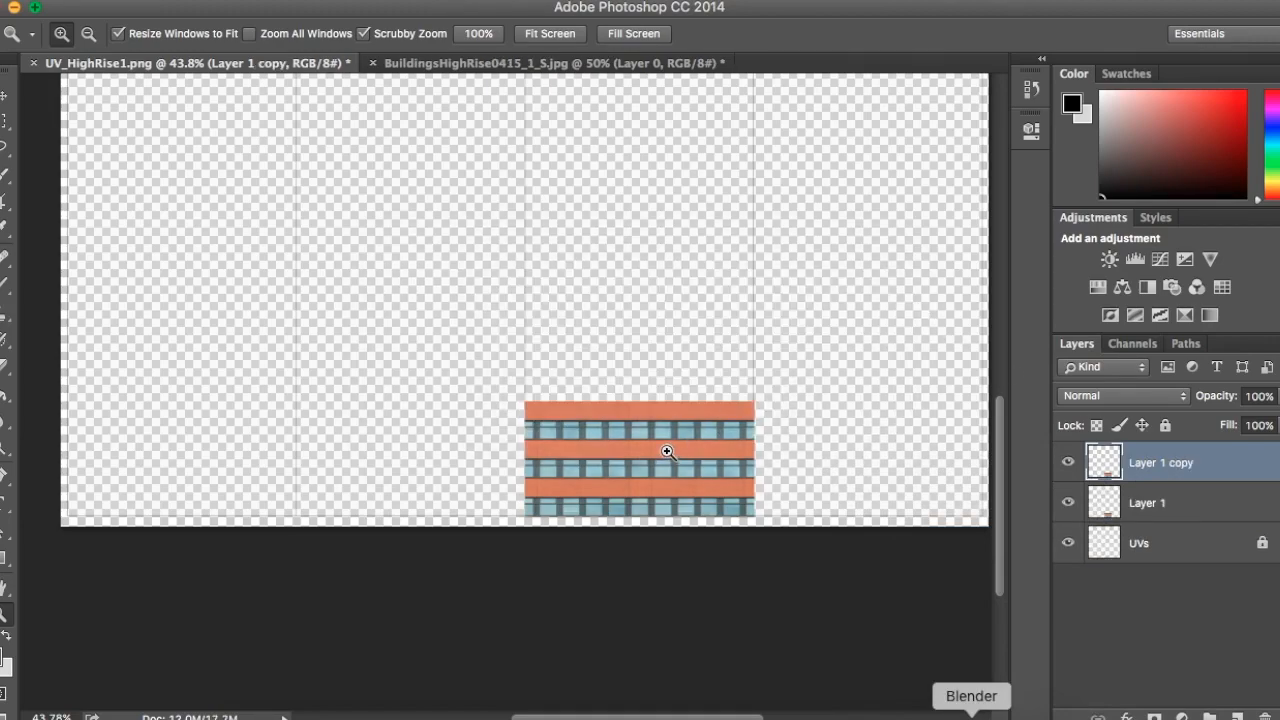
key(v)
drag(657, 455, 664, 336)
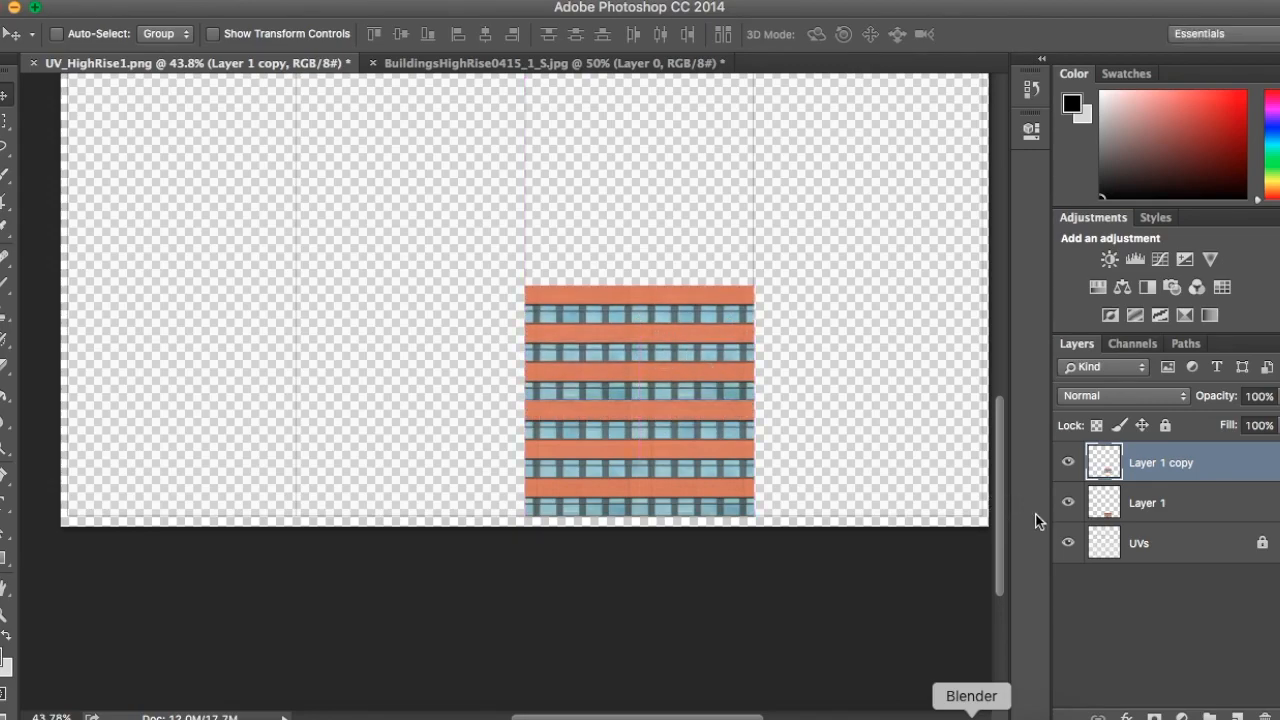
- Duplicate the upper facade block, Layer 1 copy, and stack the new copy directly on top of it within the wall outline
right_click(1150, 468)
click(908, 508)
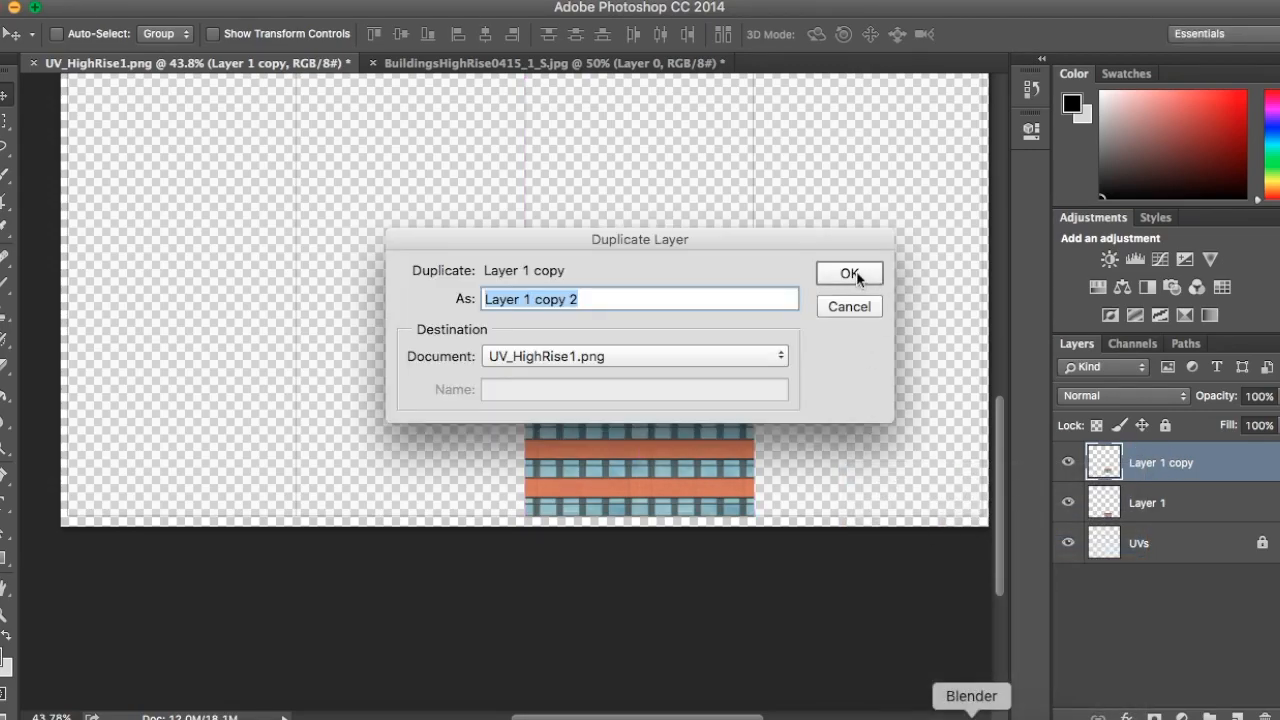
click(855, 273)
drag(640, 344, 638, 225)
scroll(718, 388, up, 5)
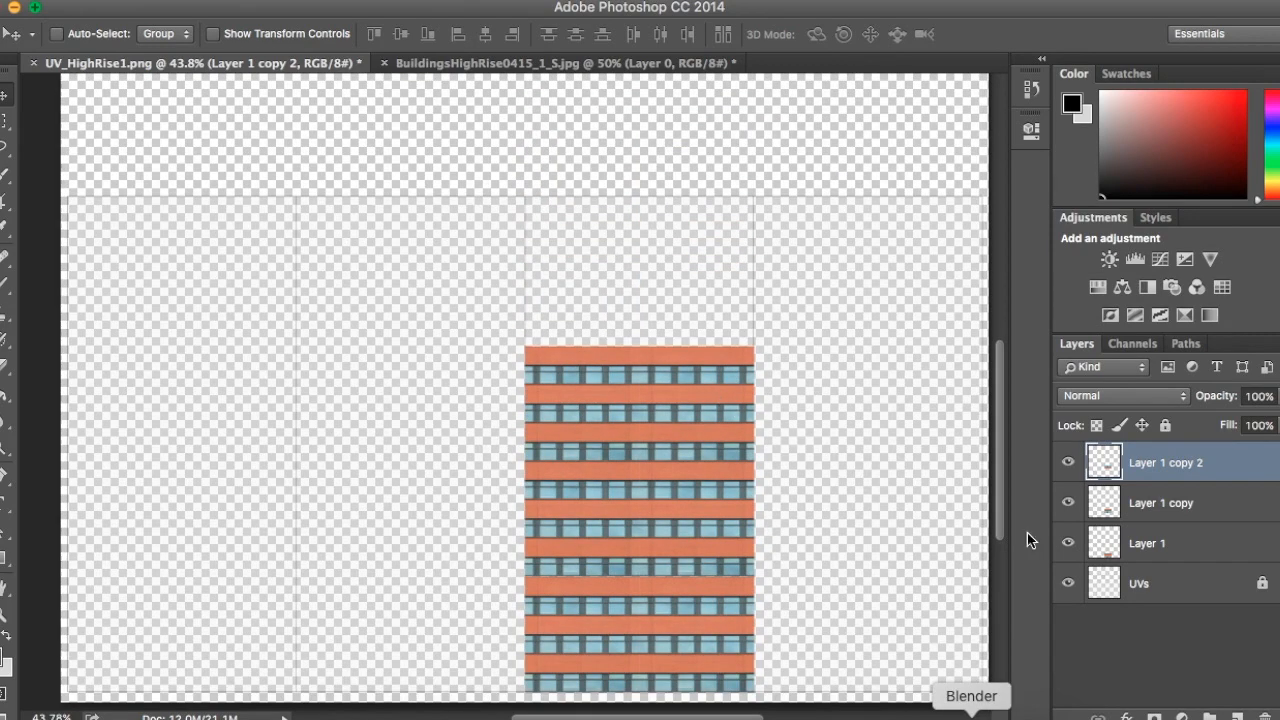
- Duplicate Layer 1 copy 2 and stack the result flush above it as the fourth facade block
right_click(1198, 460)
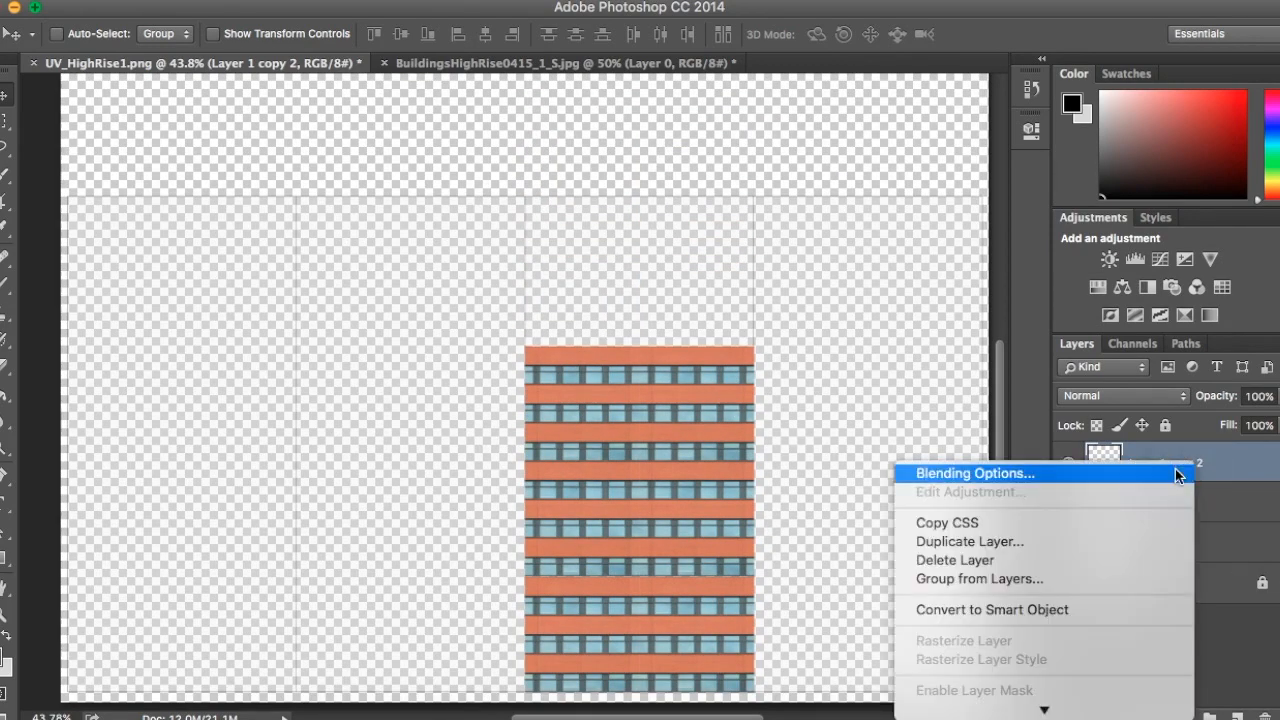
click(1025, 536)
click(846, 276)
drag(640, 415, 640, 295)
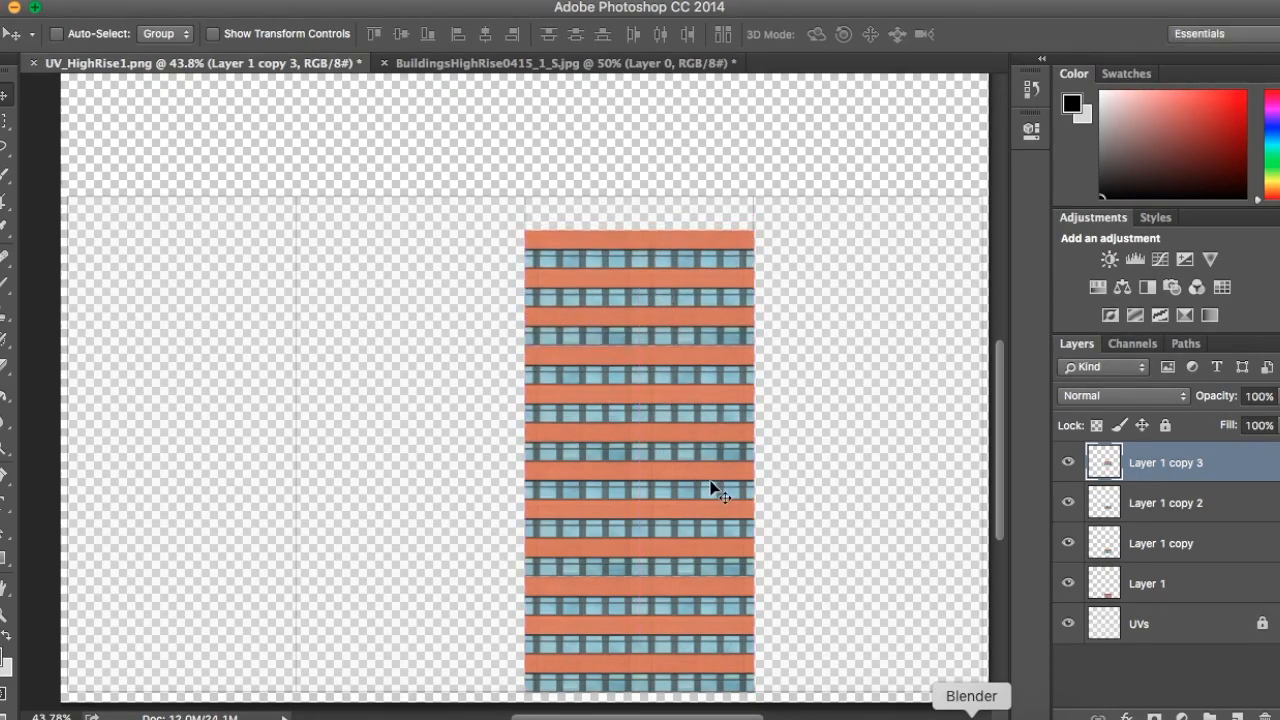
- Merge the four stacked facade layers, from Layer 1 through Layer 1 copy 3, into a single layer
scroll(711, 484, down, 2)
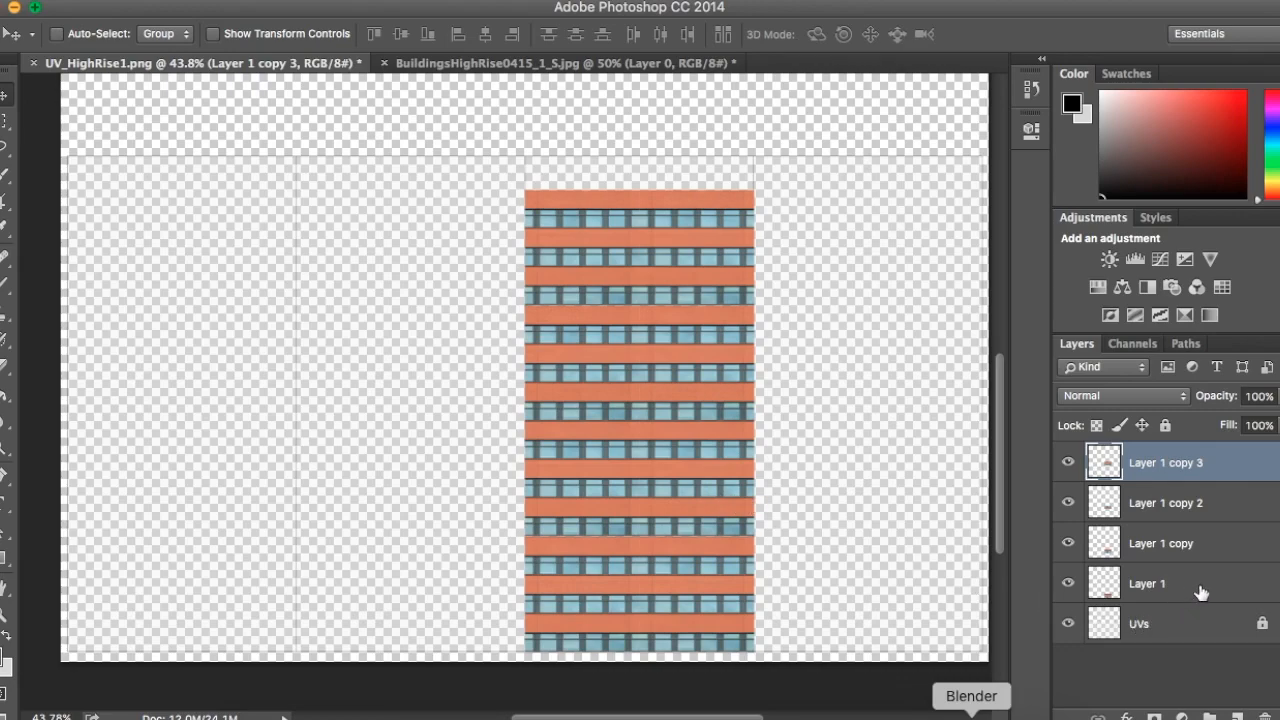
shift+click(1148, 590)
right_click(1157, 472)
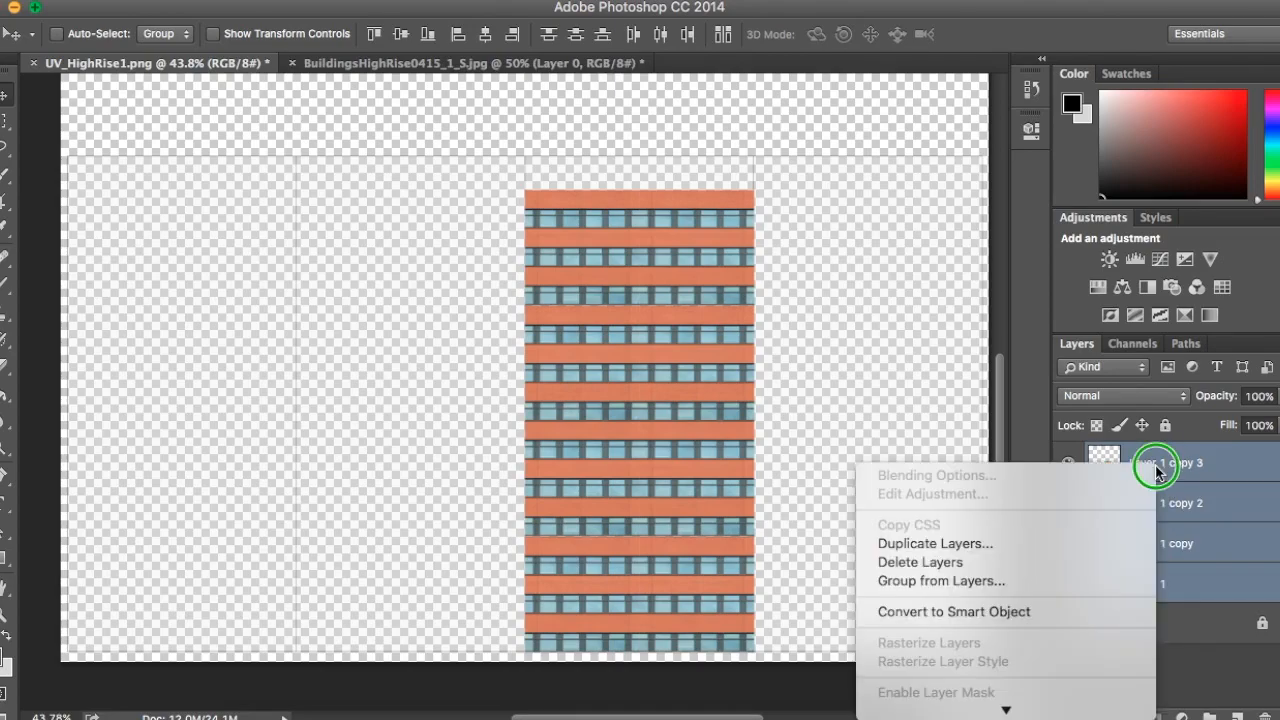
mouse_move(1006, 708)
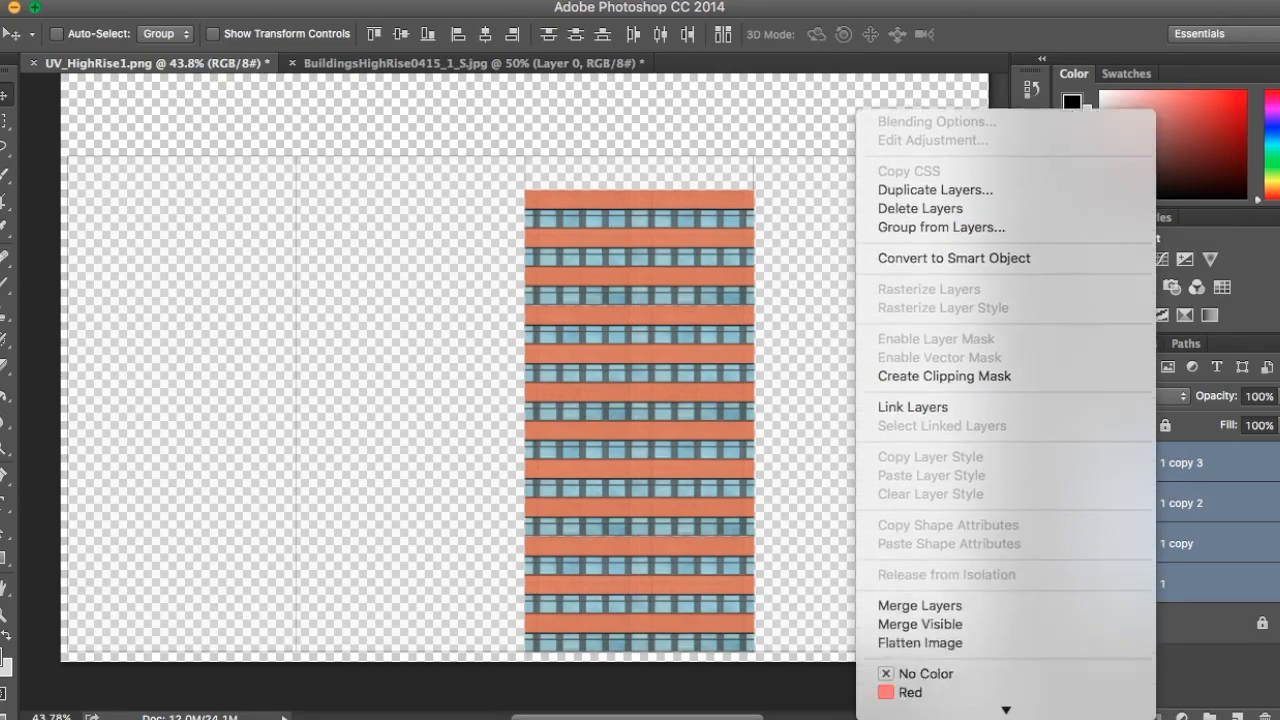
click(995, 531)
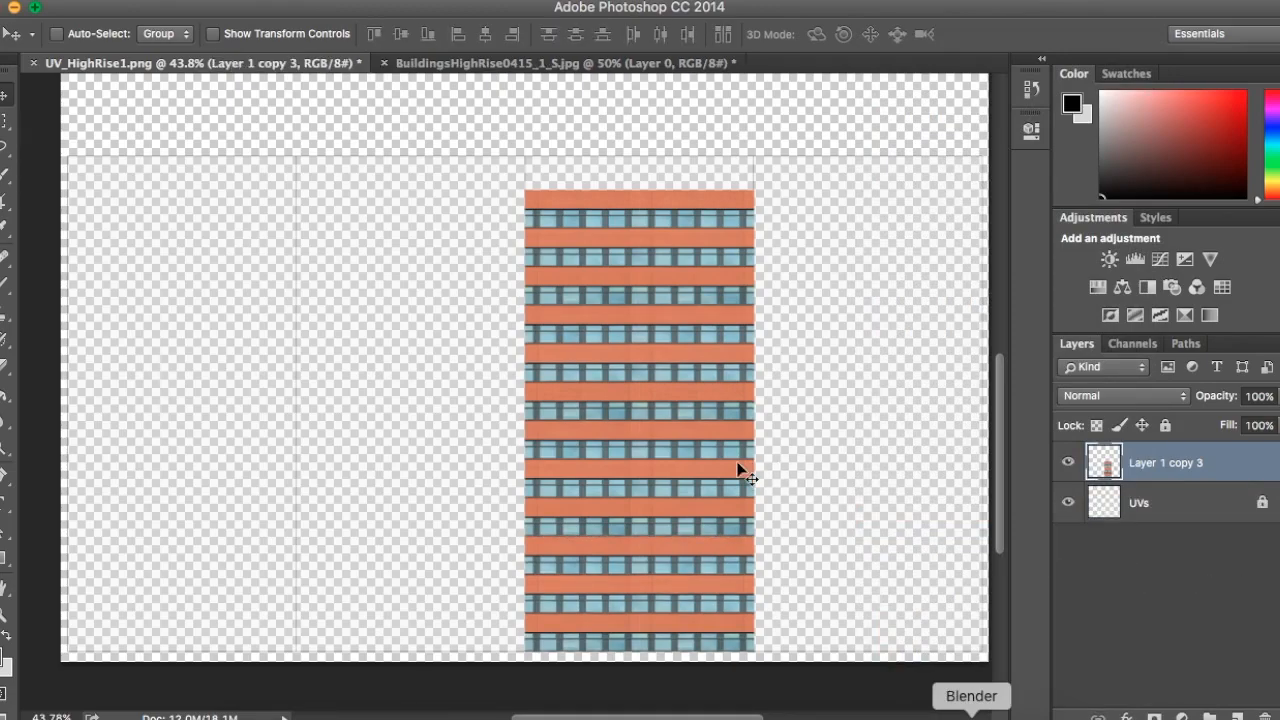
key(ctrl+t)
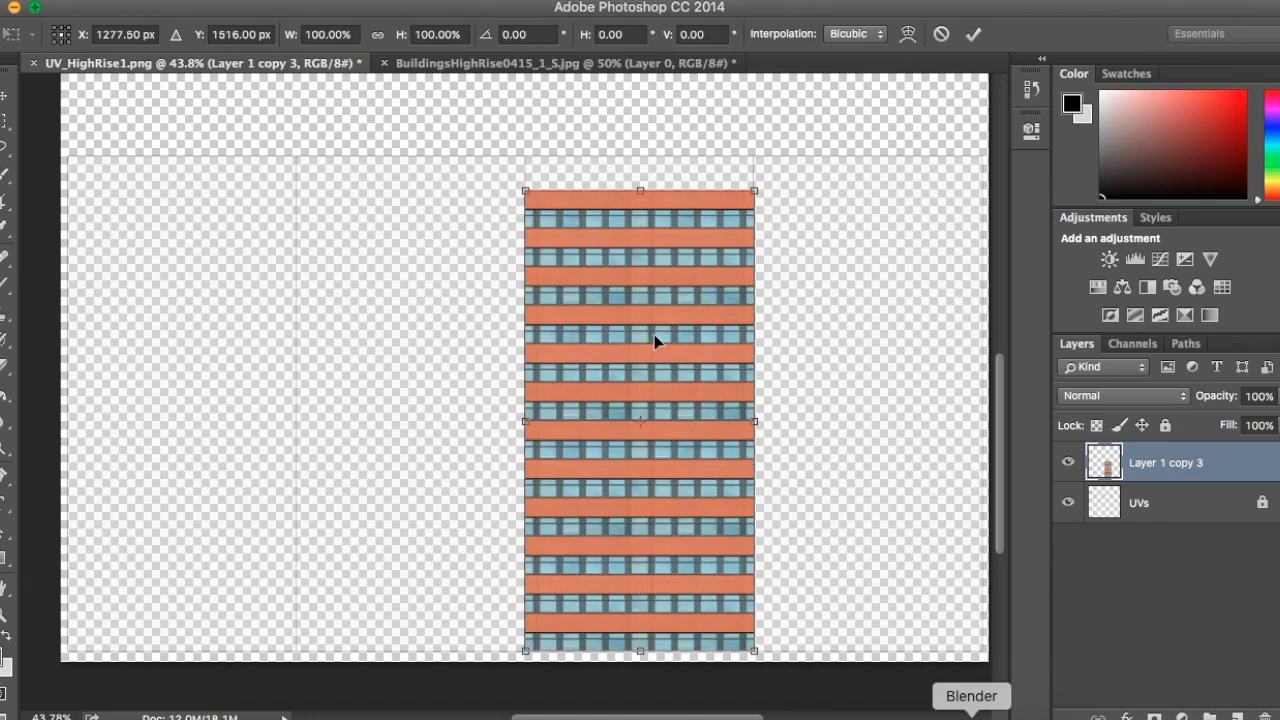
key(Return)
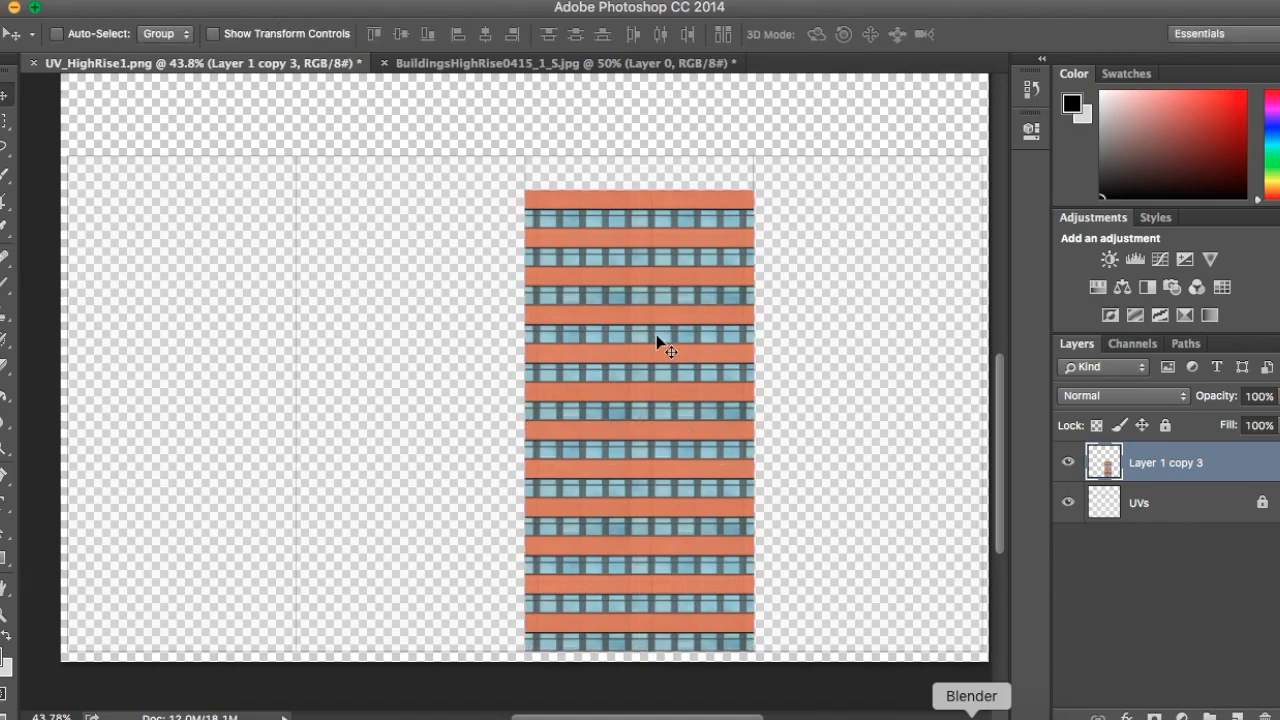
- Move the UVs layer above the merged facade layer so its outlines overlay the texture
scroll(658, 357, down, 5)
key(z)
drag(661, 357, 729, 611)
scroll(749, 506, down, 7)
drag(692, 374, 717, 474)
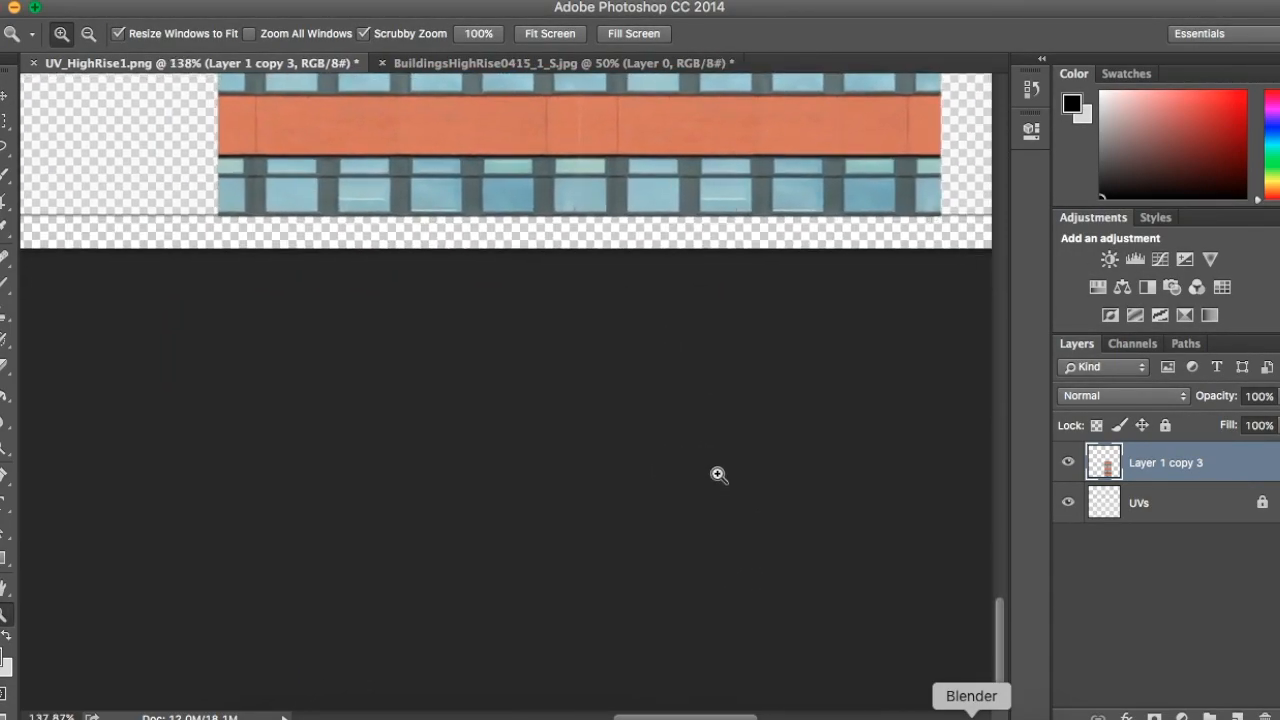
click(1193, 505)
drag(1189, 522, 1180, 455)
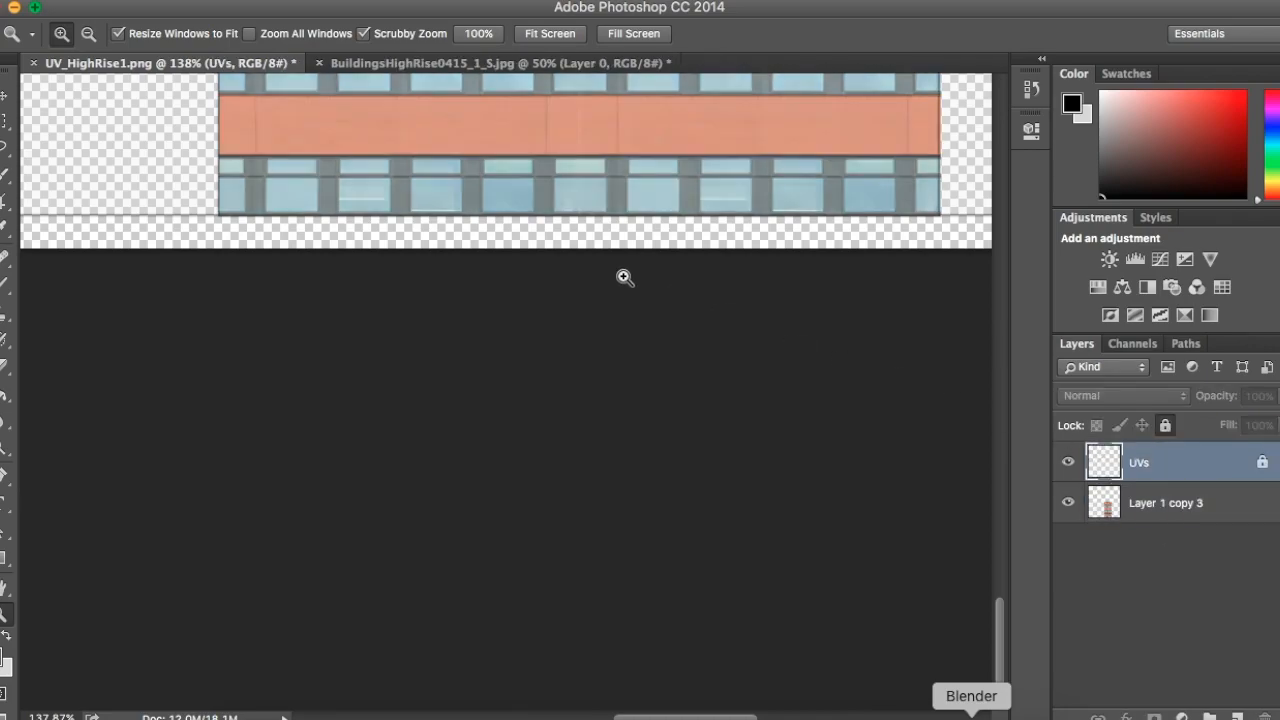
- Select the merged facade layer and align its bottom edge with the base line of the third wall's UV outline
scroll(640, 286, up, 5)
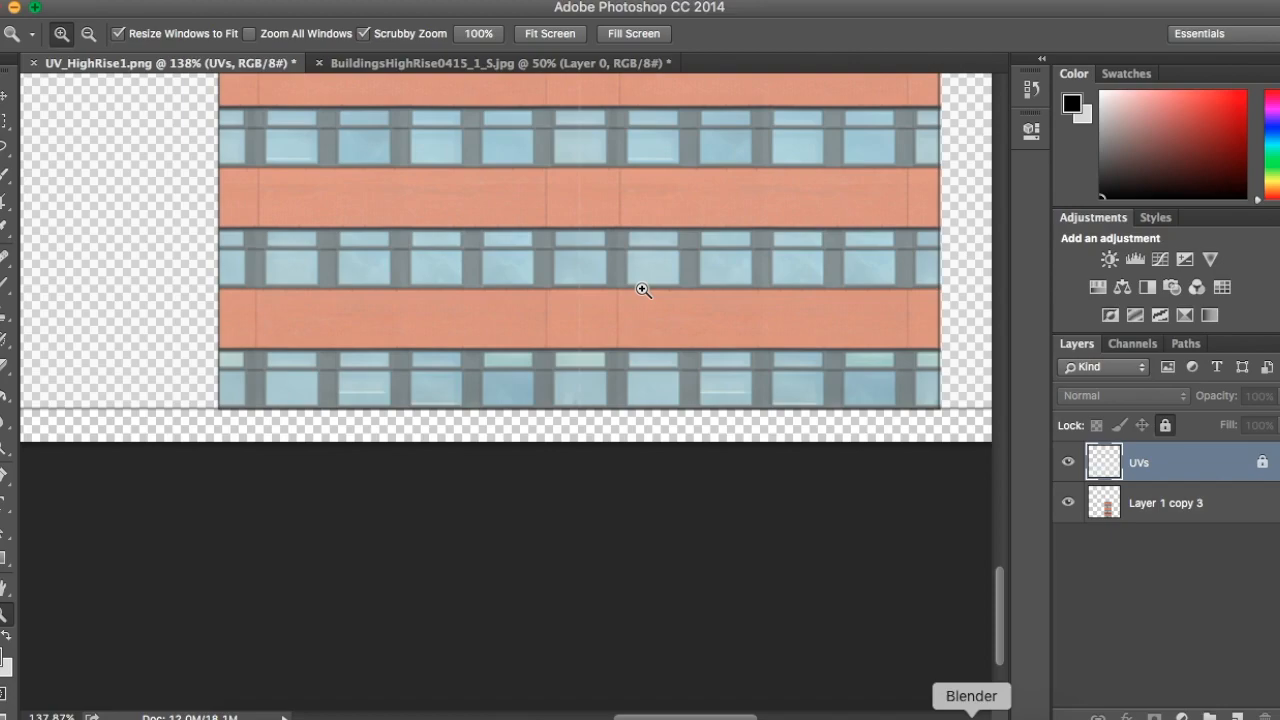
key(v)
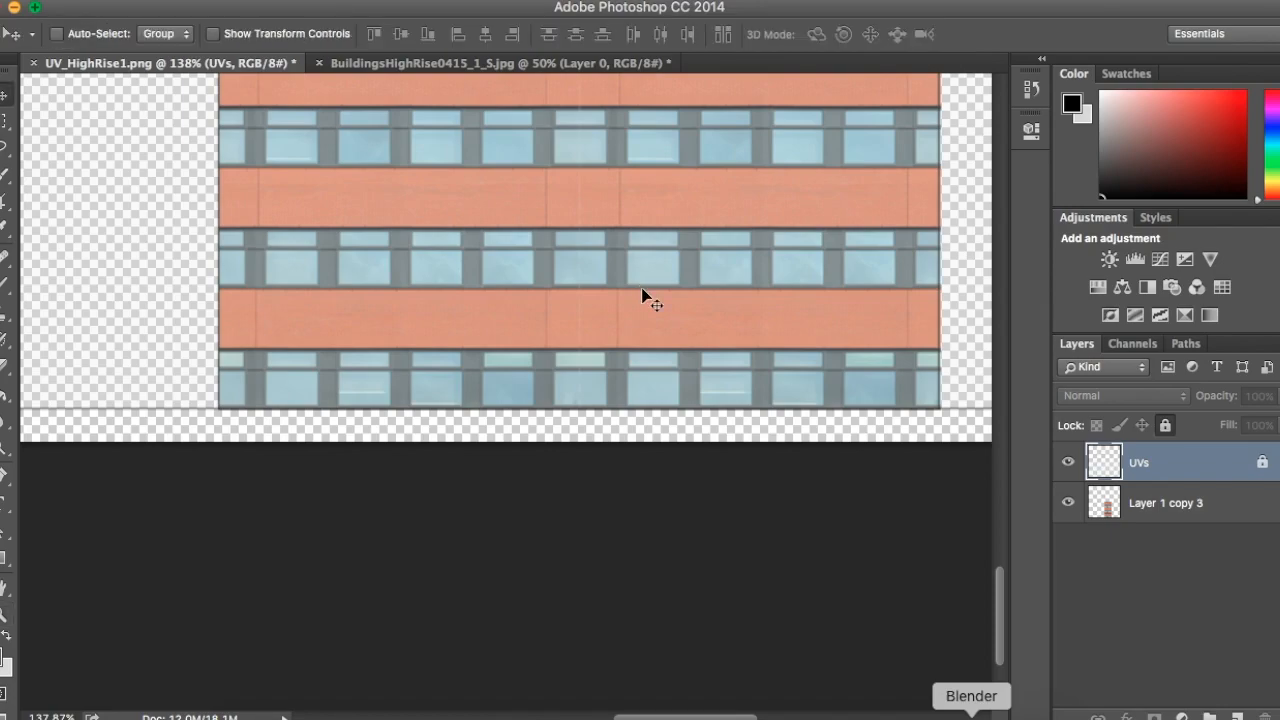
click(641, 288)
drag(641, 288, 614, 400)
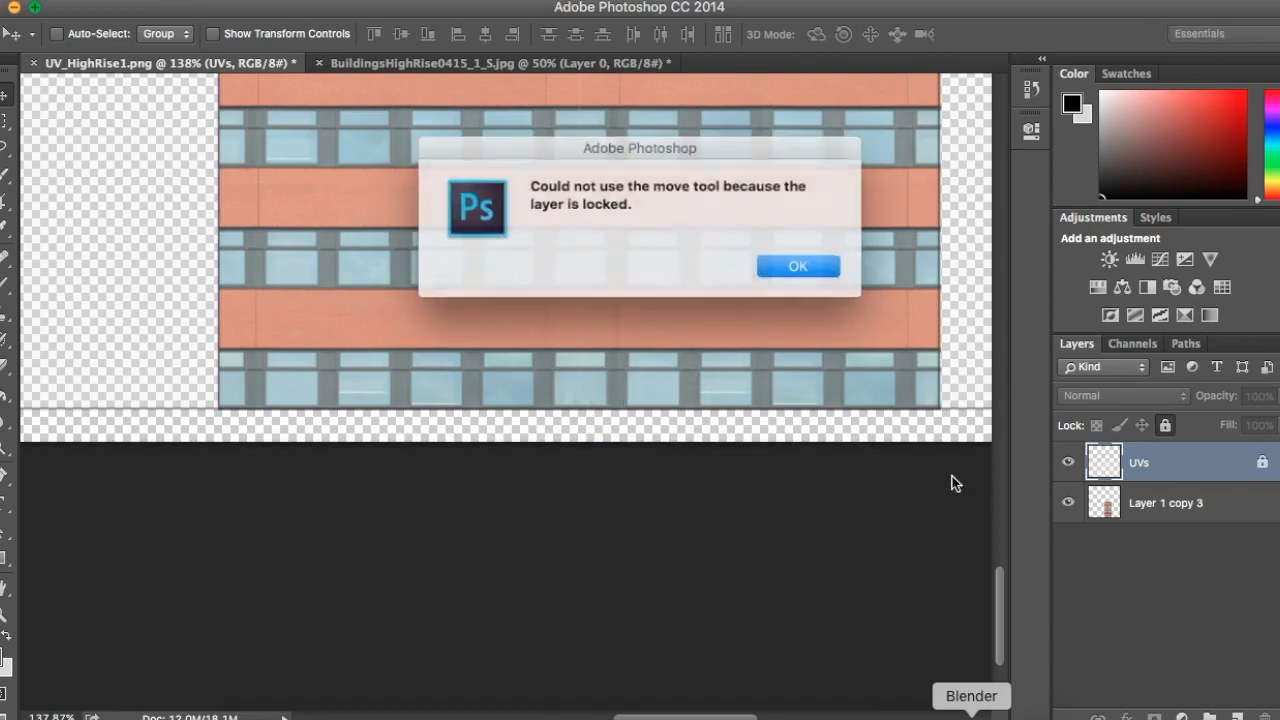
key(Return)
click(1181, 510)
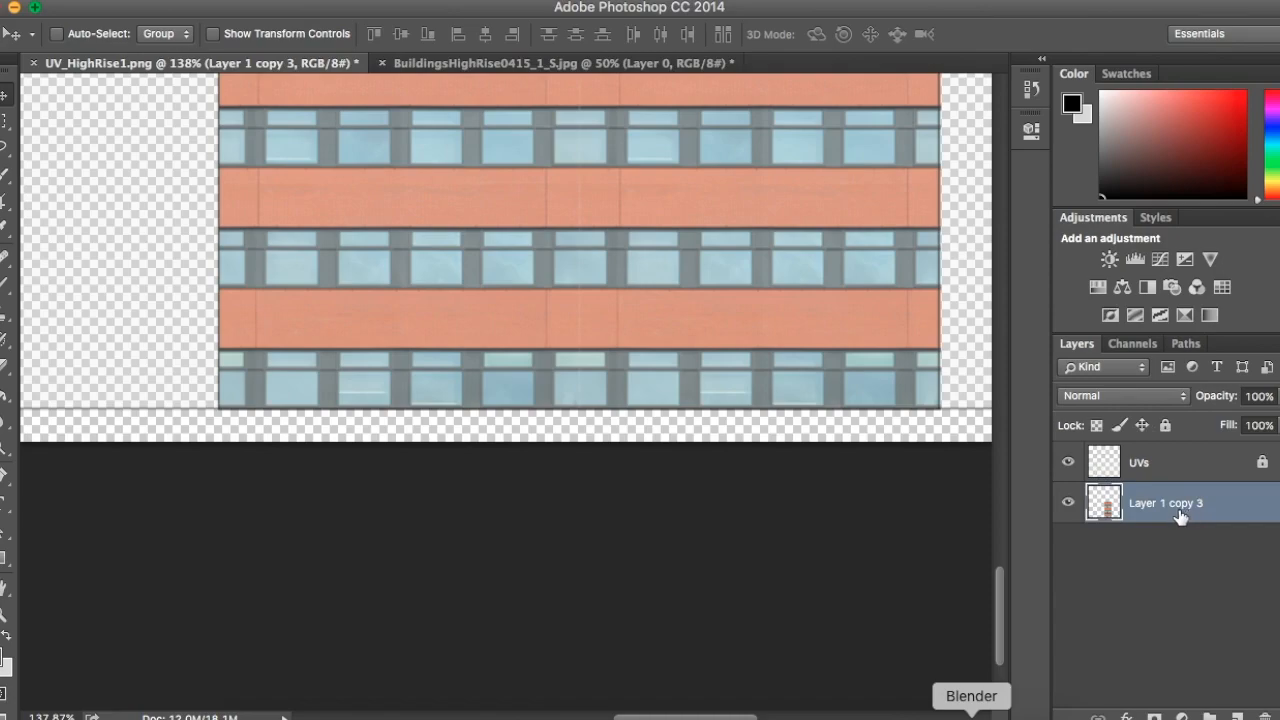
drag(652, 274, 646, 324)
- Stretch the merged facade upward with Free Transform until its top edge meets the top of the wall outline
scroll(688, 363, up, 5)
scroll(688, 363, up, 8)
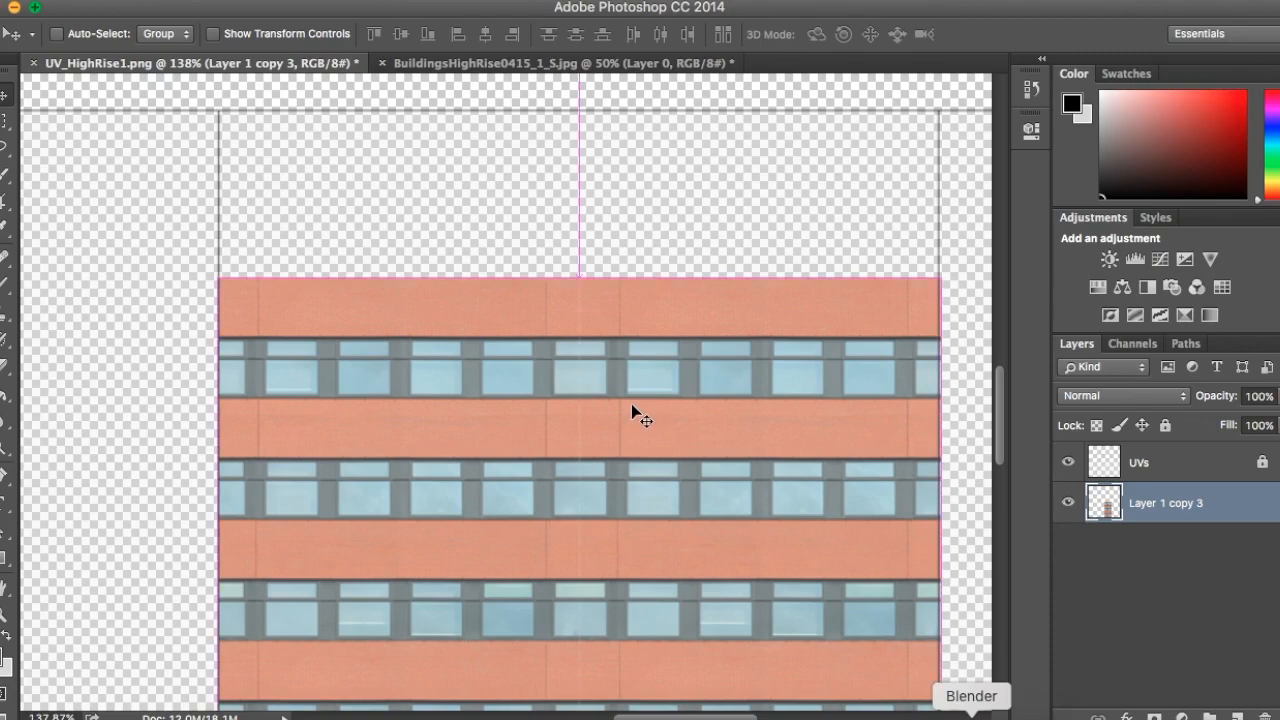
key(super+t)
drag(584, 278, 615, 110)
key(Return)
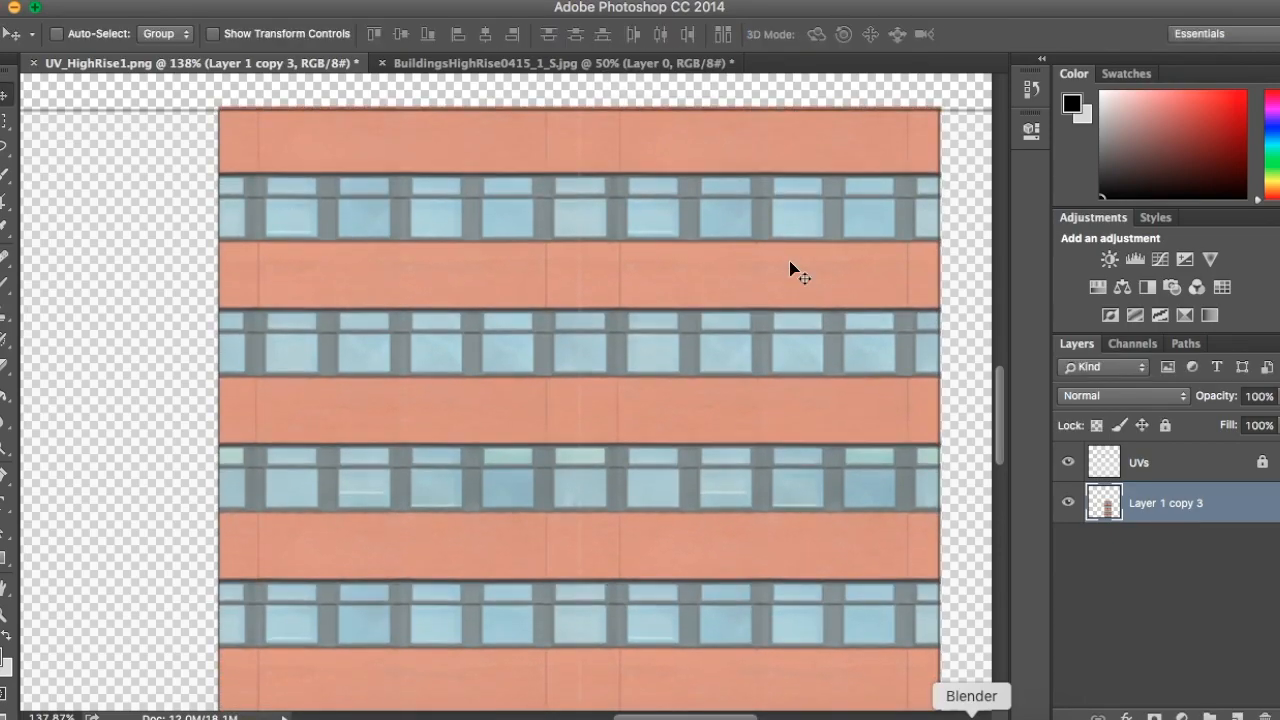
- Duplicate the finished facade layer, Layer 1 copy 3, and place the copy over the fourth wall outline
key(z)
drag(789, 343, 650, 205)
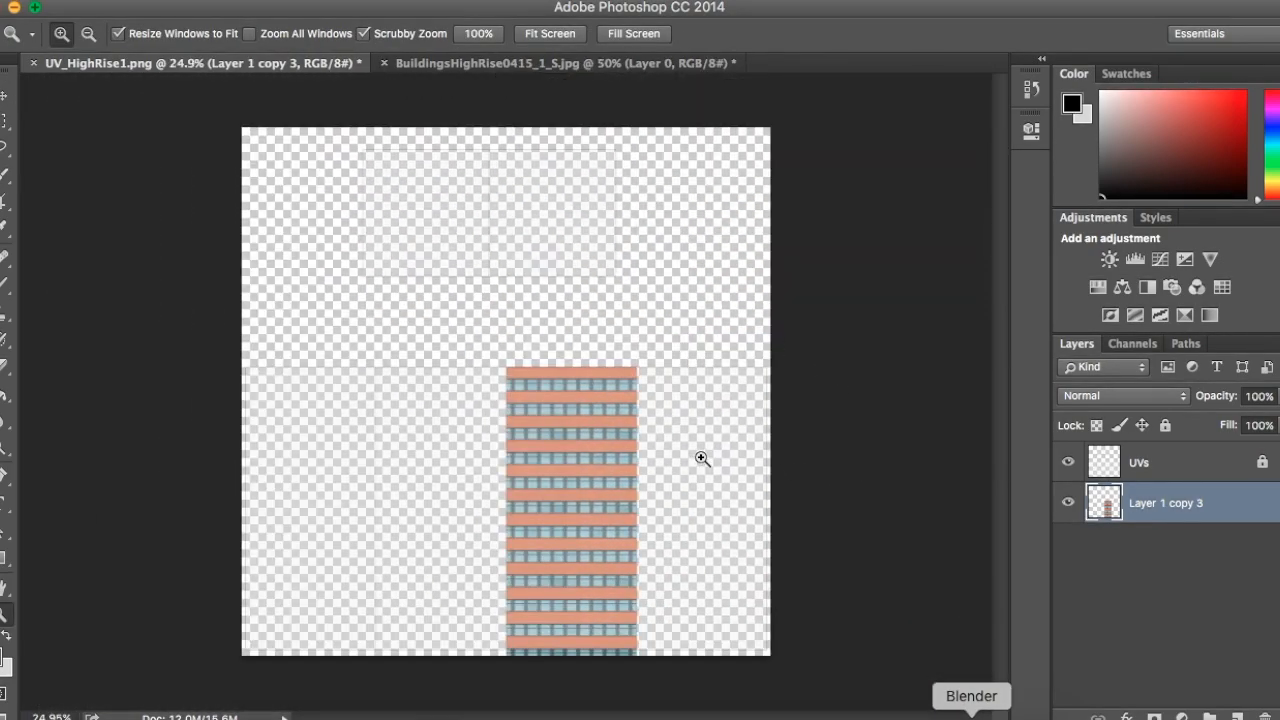
key(v)
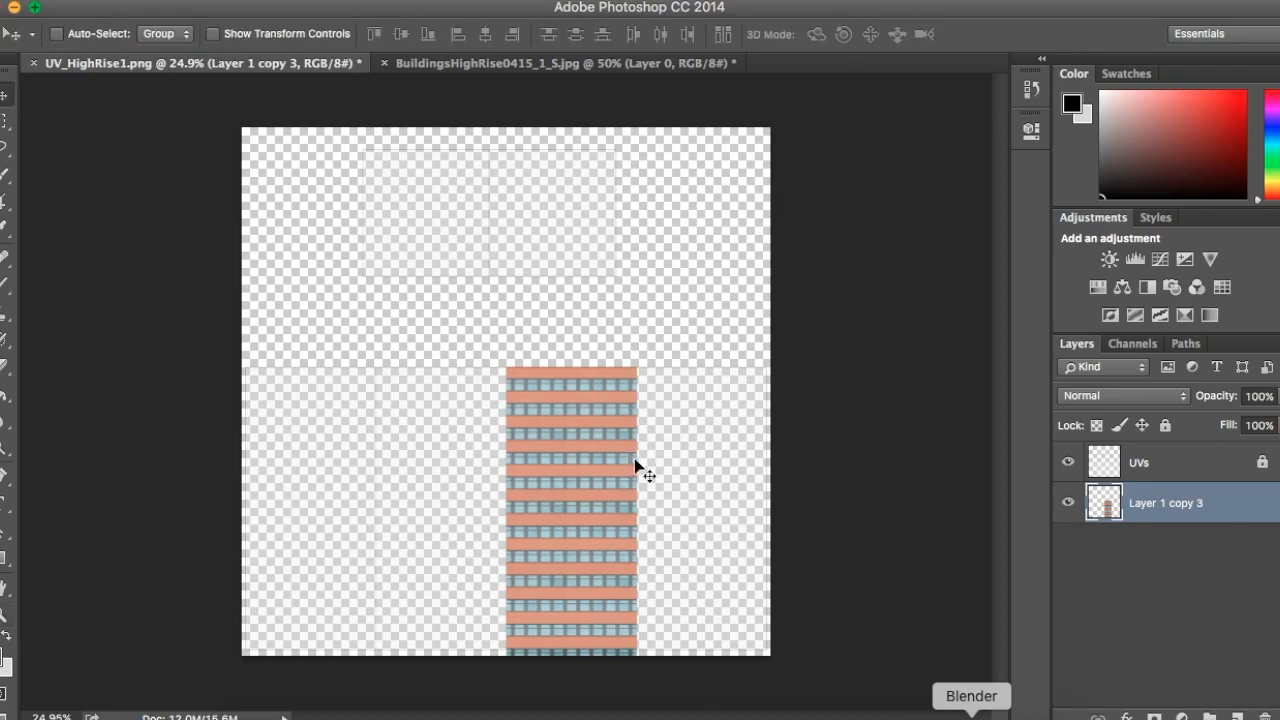
key(z)
drag(618, 421, 677, 537)
scroll(657, 509, down, 1)
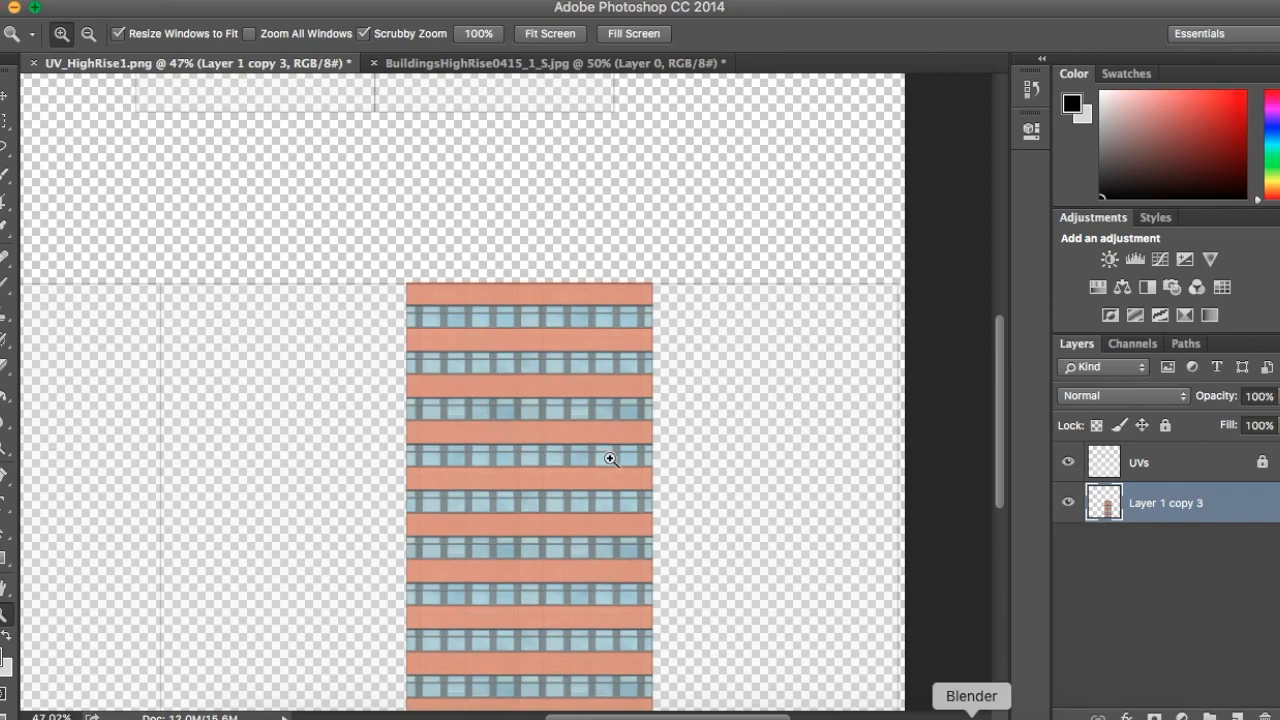
key(v)
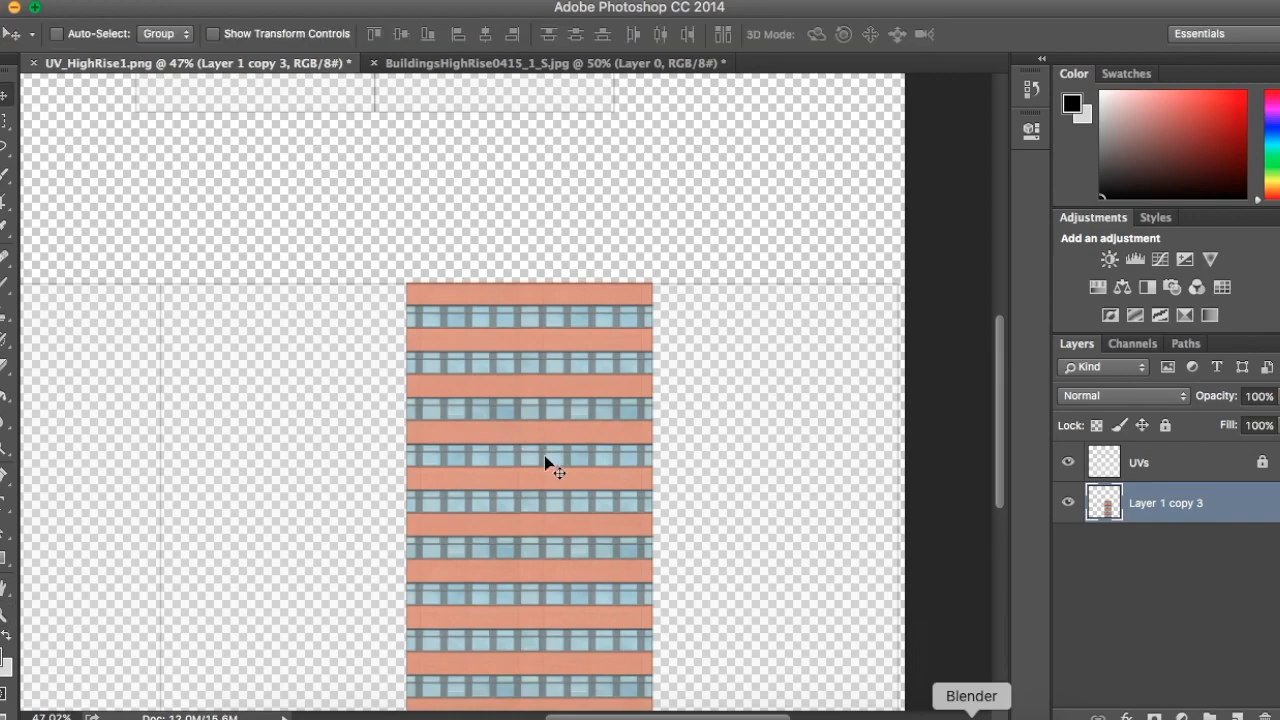
right_click(1163, 504)
click(1040, 583)
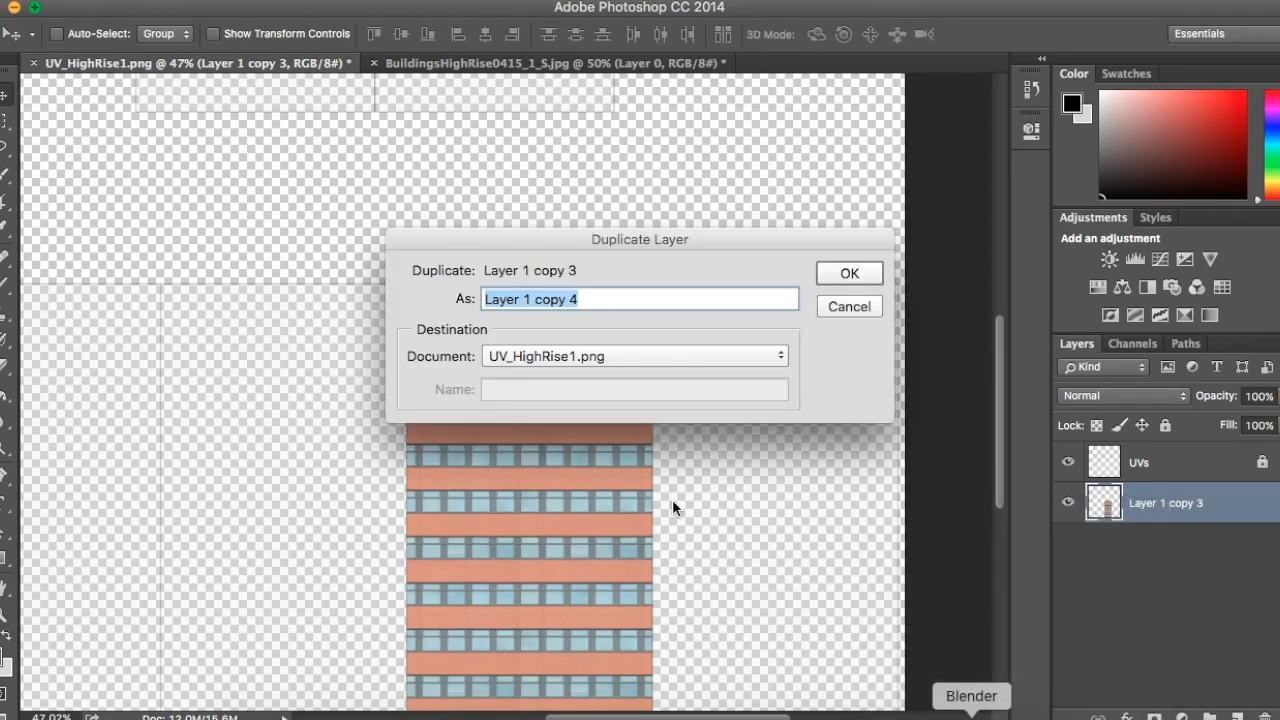
click(849, 274)
drag(575, 430, 850, 525)
- Fine-align the fourth wall's facade copy with the boundary line it shares with the third wall
key(z)
scroll(656, 373, up, 1)
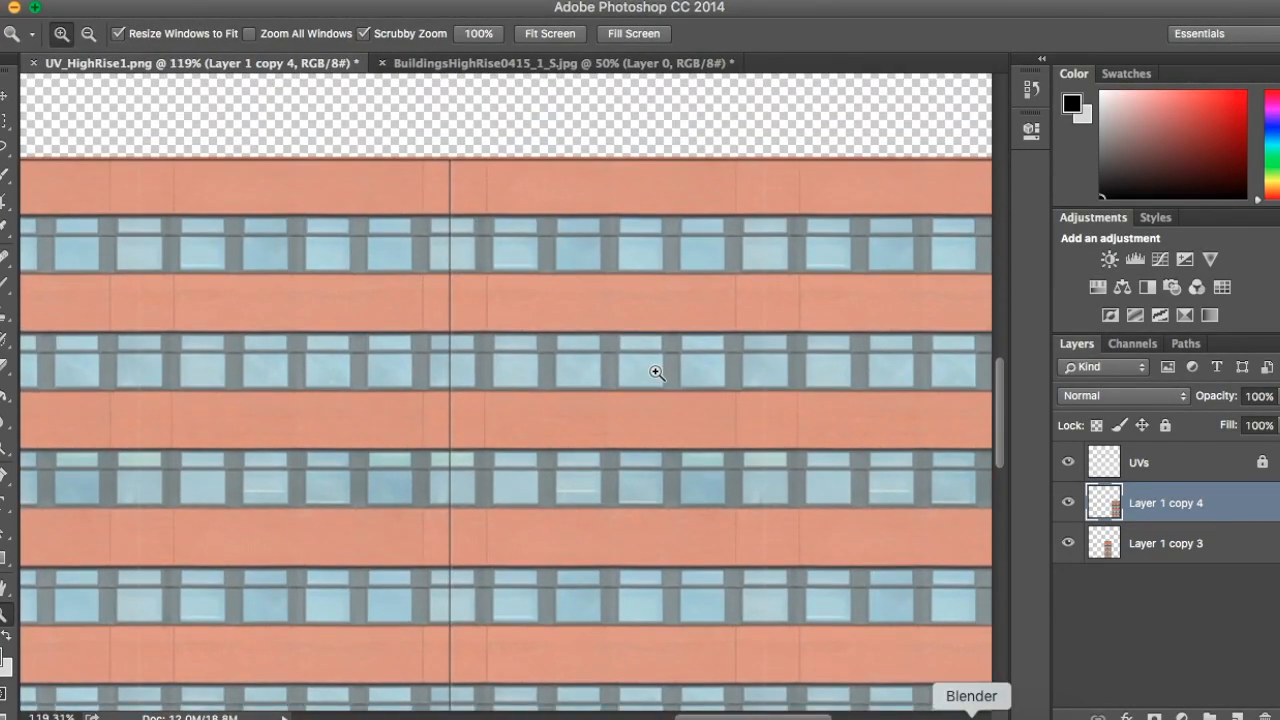
key(v)
drag(577, 248, 577, 248)
- Duplicate Layer 1 copy 3 again and place the copy over the second wall outline, flush with the third wall's facade
drag(700, 712, 624, 710)
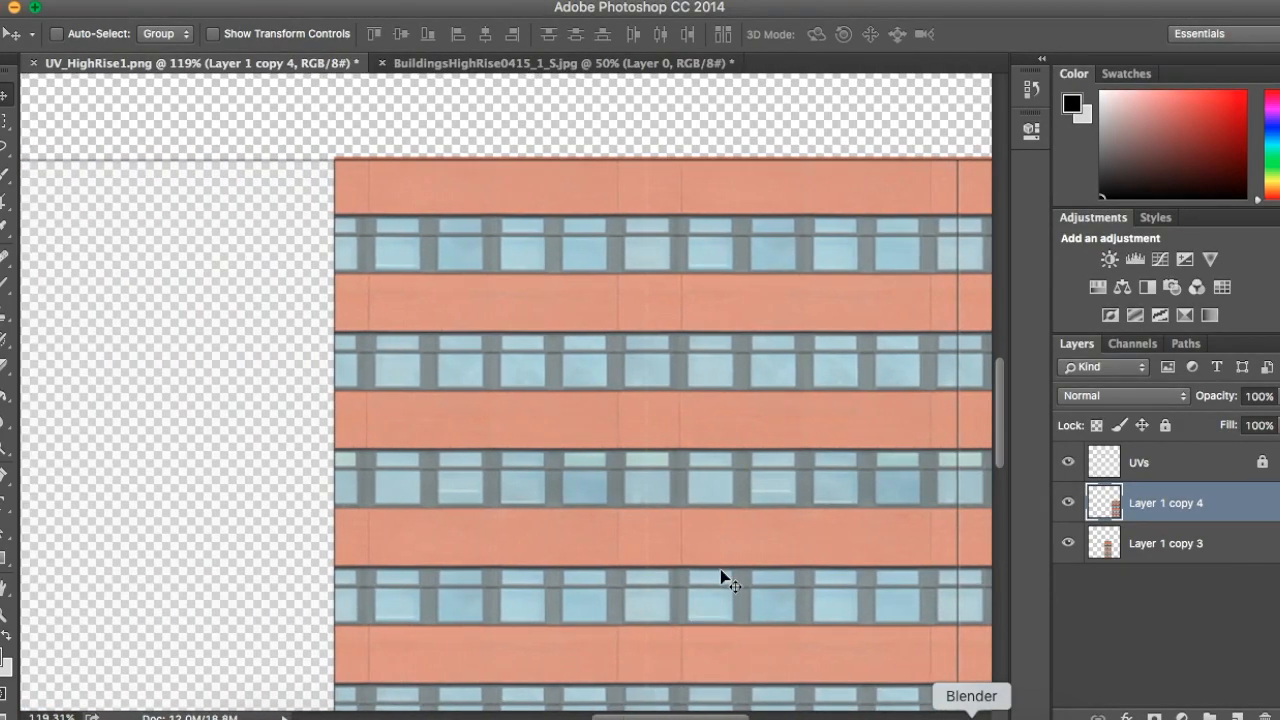
click(1160, 545)
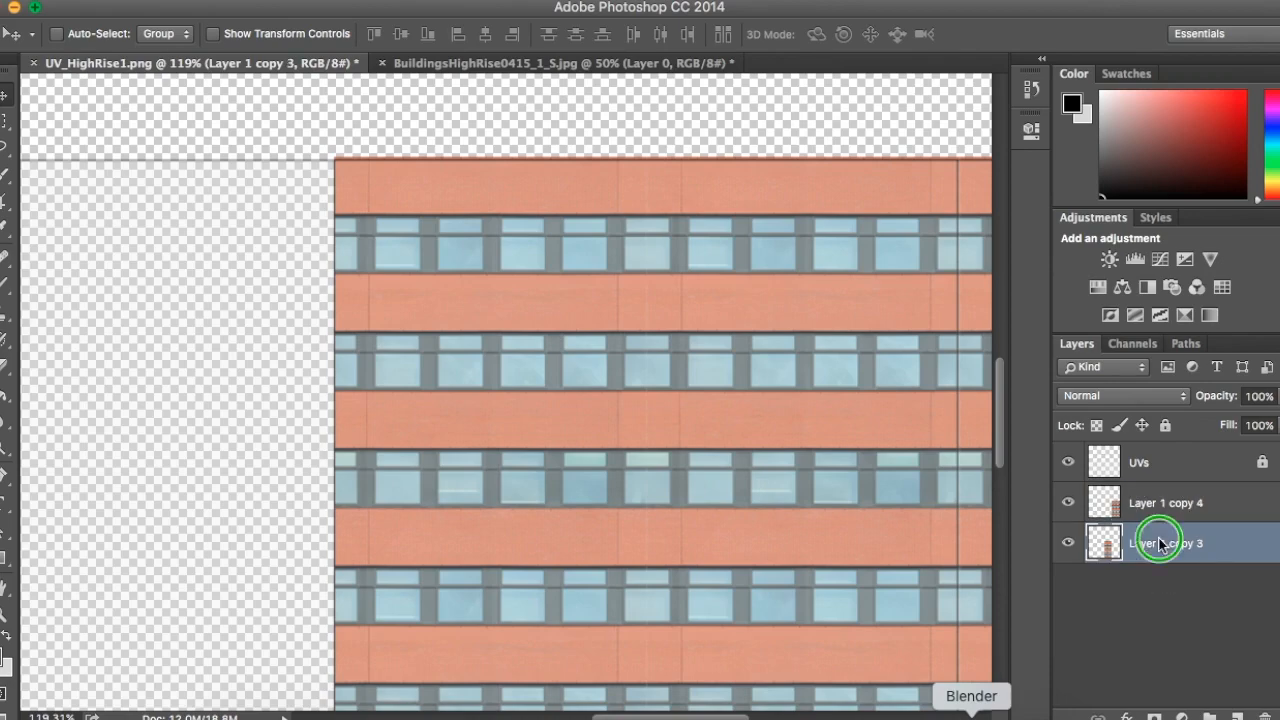
right_click(1157, 543)
click(1037, 616)
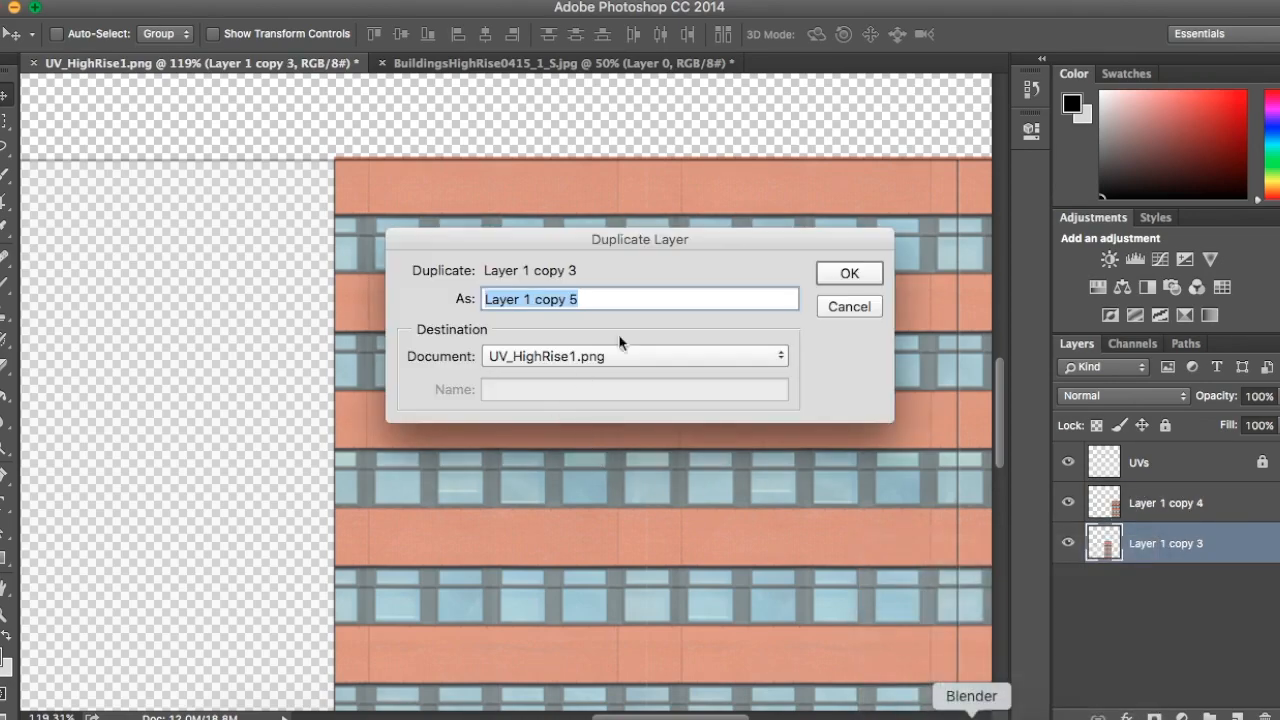
click(845, 274)
drag(689, 363, 55, 366)
drag(55, 365, 70, 370)
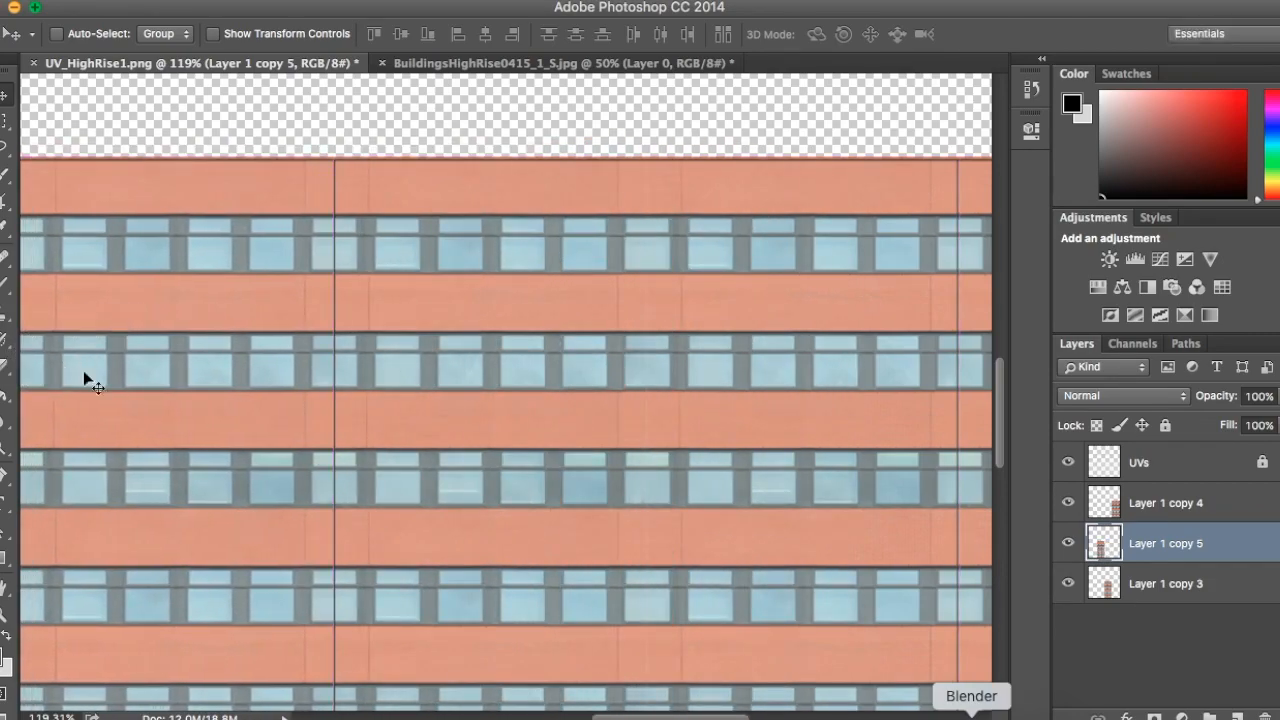
- Duplicate the second wall's facade layer, Layer 1 copy 5, and fit the copy over the first wall outline
drag(640, 716, 560, 716)
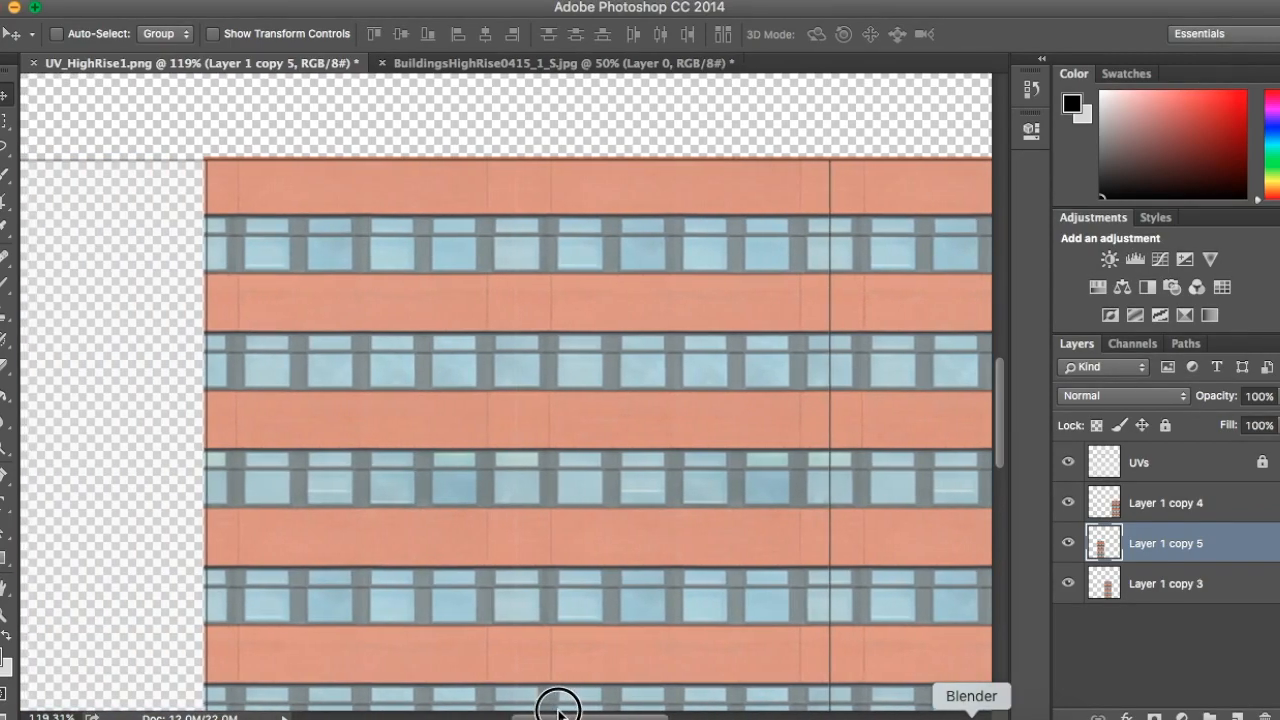
click(1068, 542)
click(1068, 542)
right_click(1145, 547)
click(1050, 630)
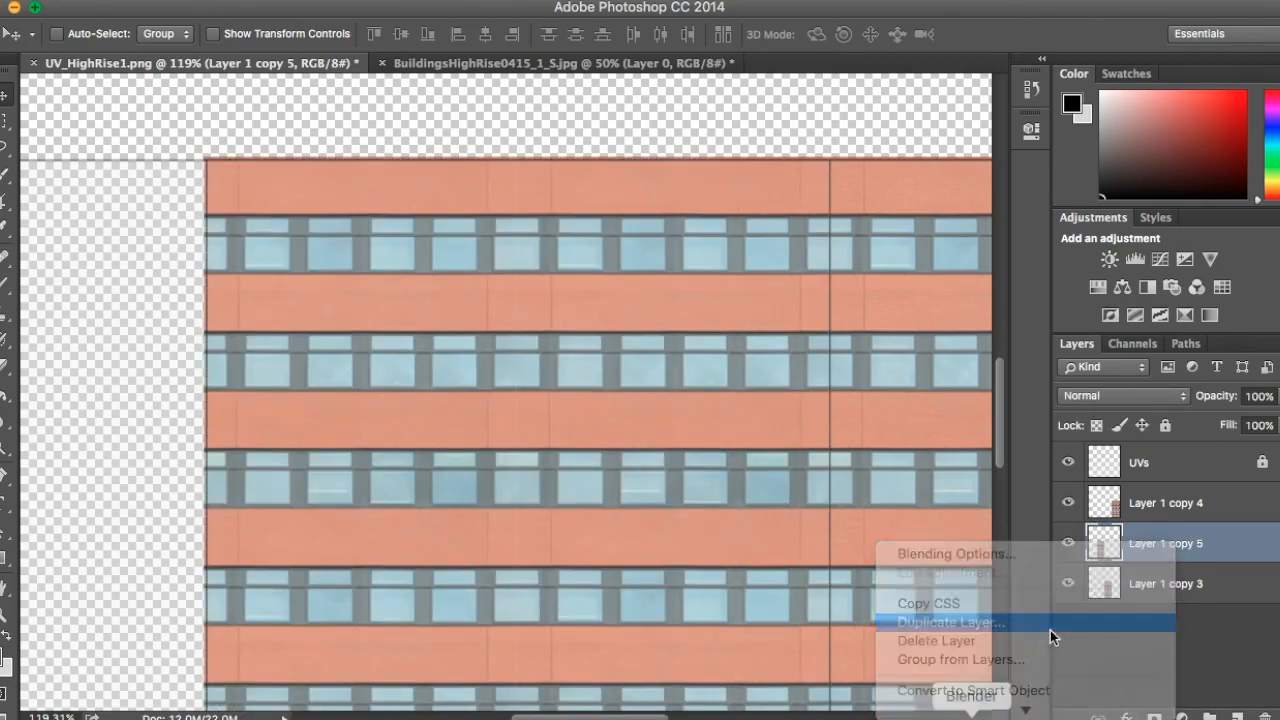
click(849, 273)
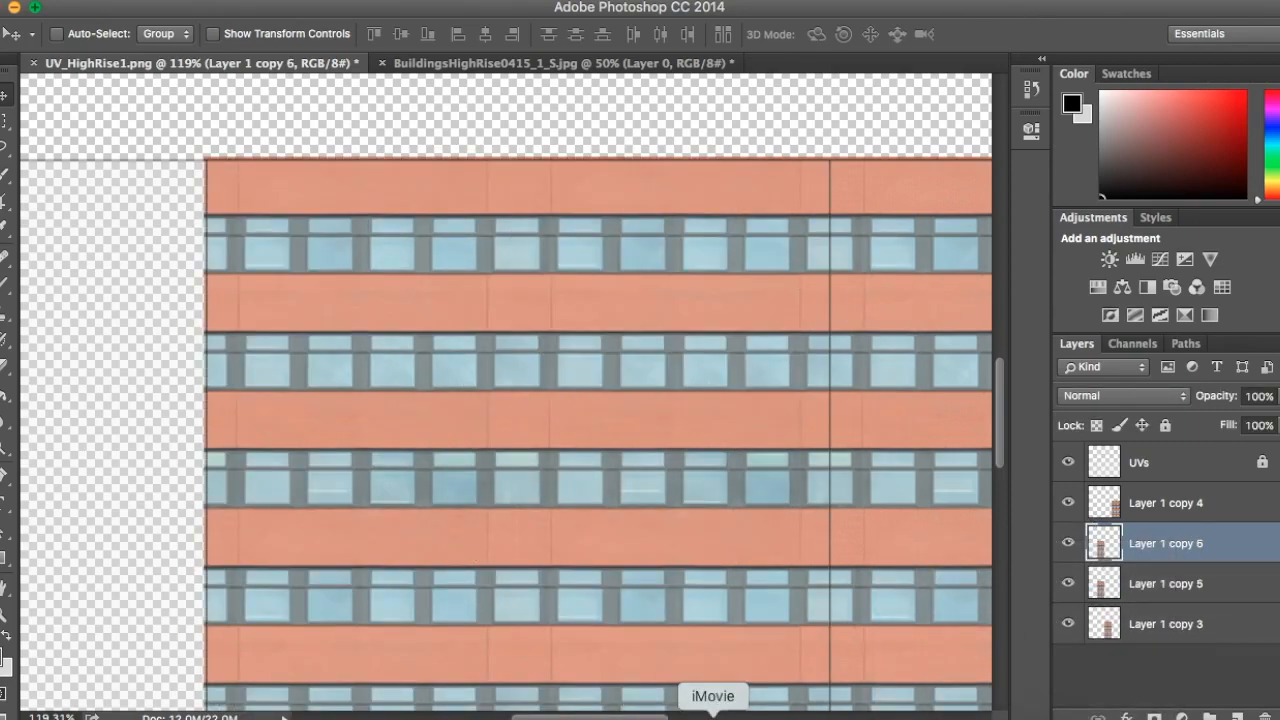
drag(642, 718, 542, 718)
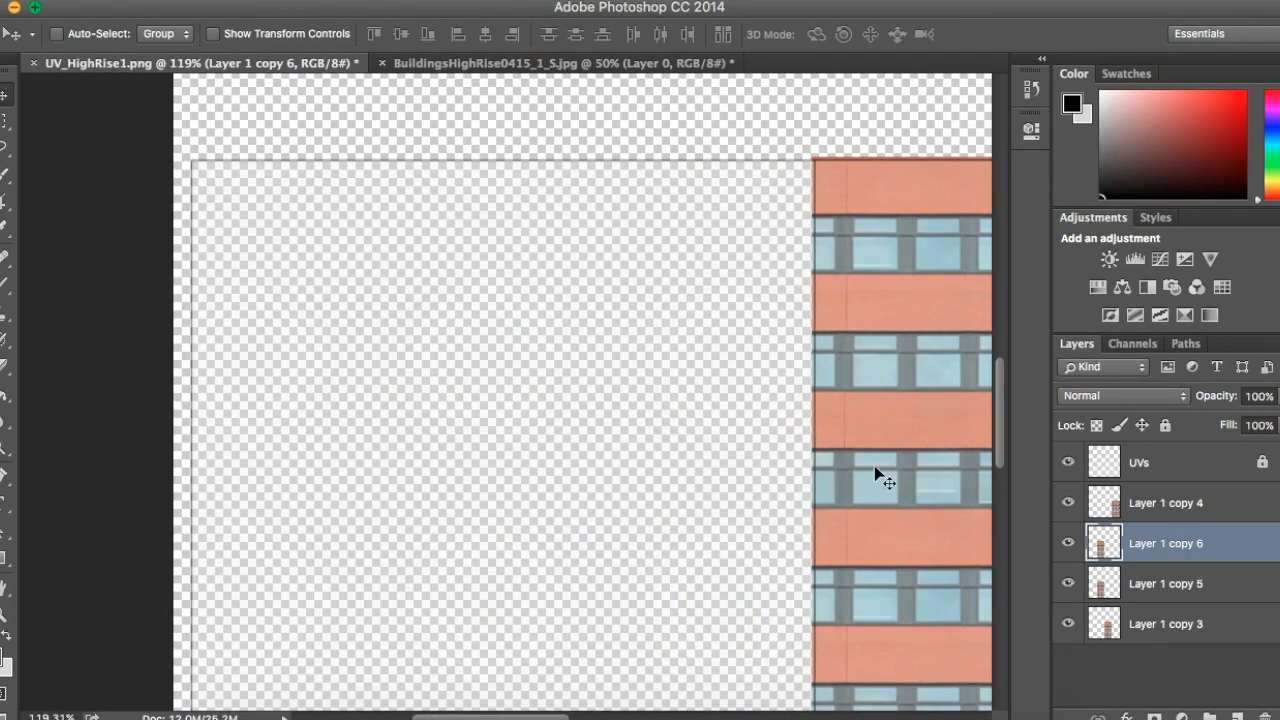
drag(876, 474, 254, 471)
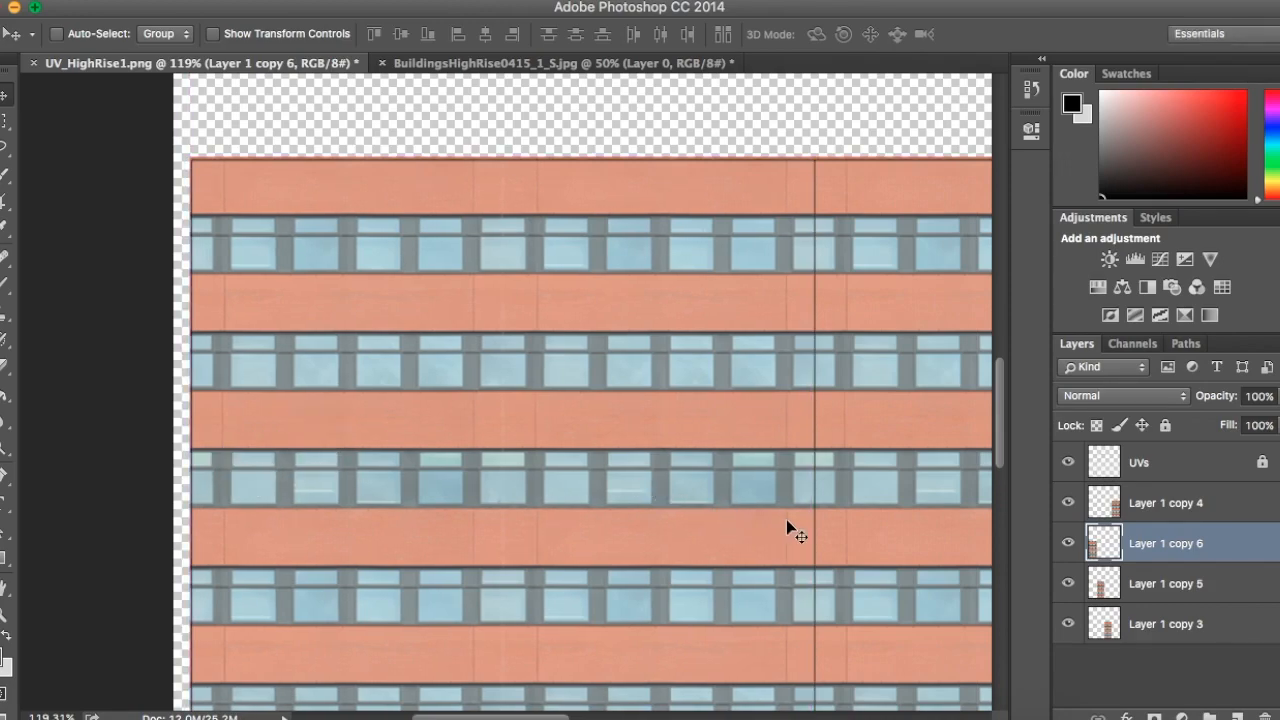
- Examine the facades across all four walls in the whole UV layout
key(z)
drag(791, 517, 705, 570)
drag(671, 423, 700, 509)
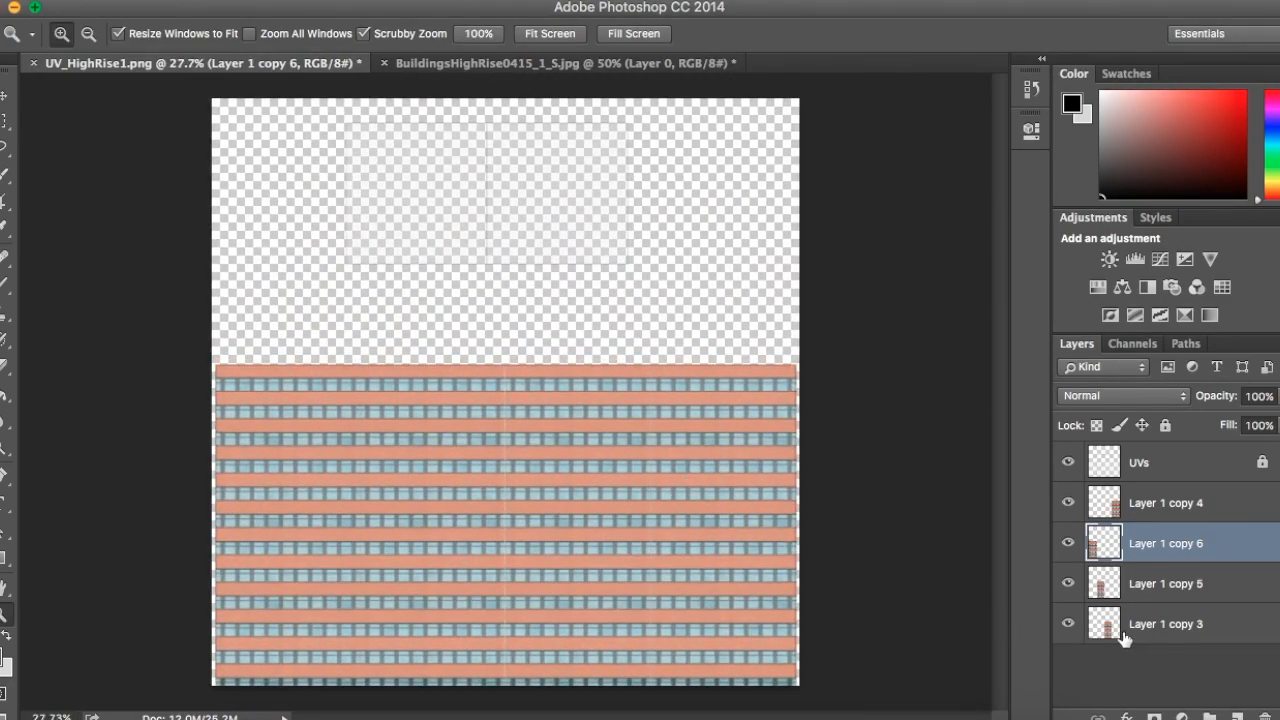
drag(558, 451, 552, 290)
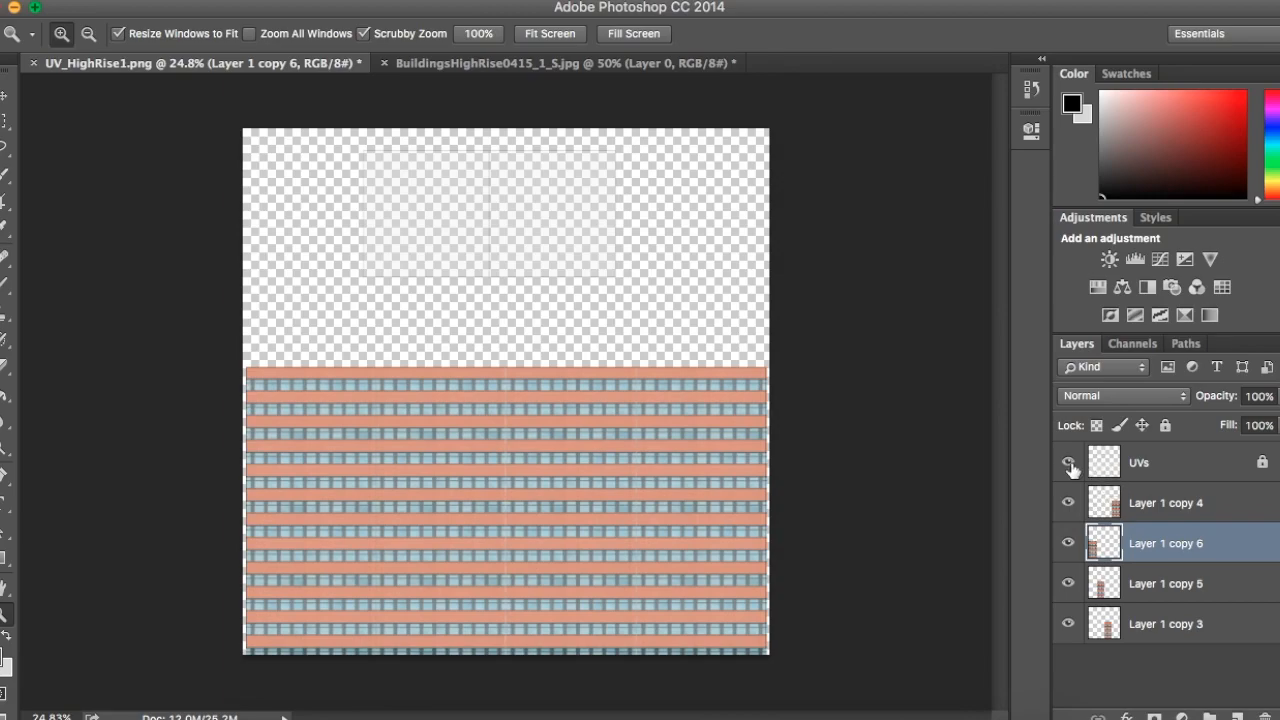
- Hide the UVs layer and save the layered document as HighRise1.psd in the Desktop's PSD&PNG folder, replacing the existing file
click(1068, 463)
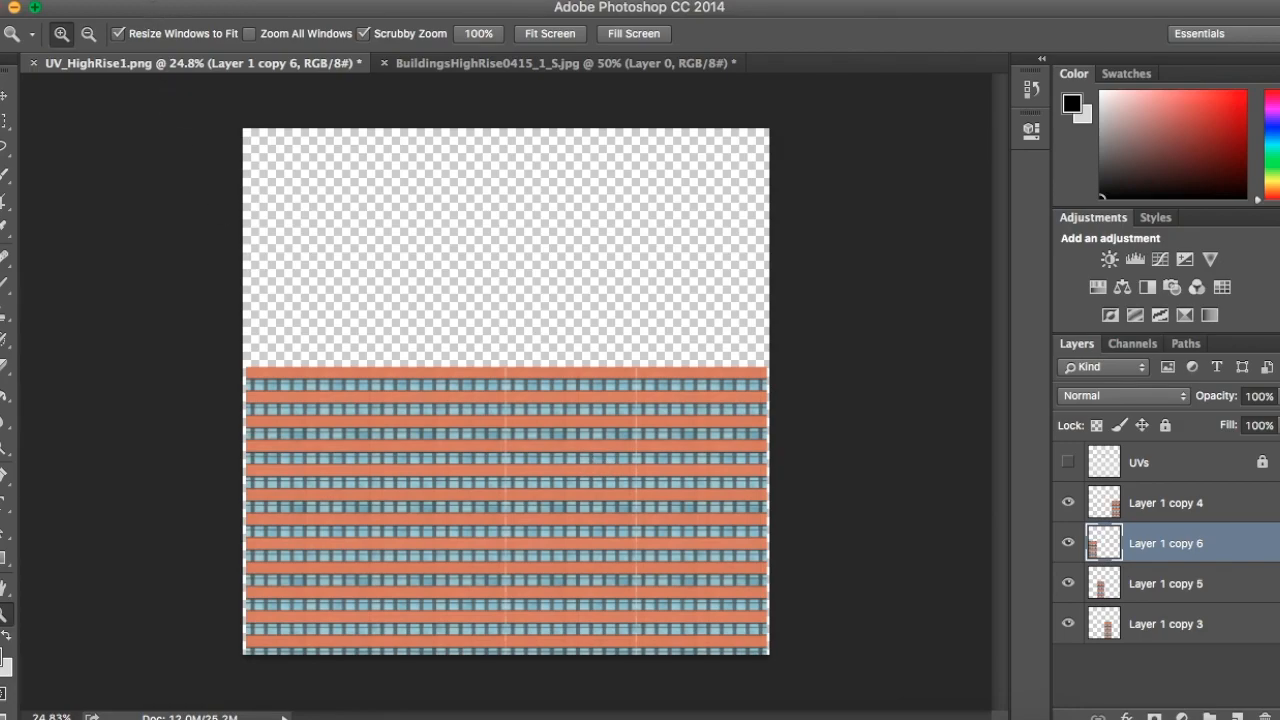
click(135, 0)
click(208, 195)
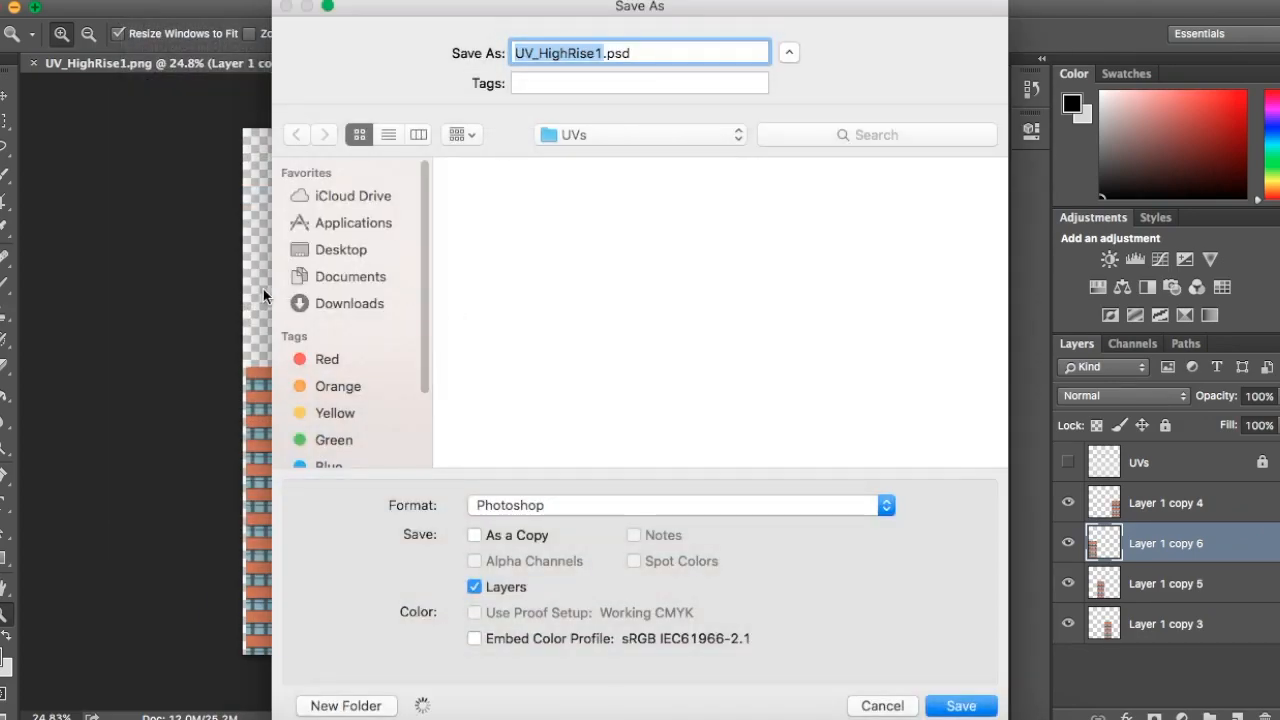
click(342, 251)
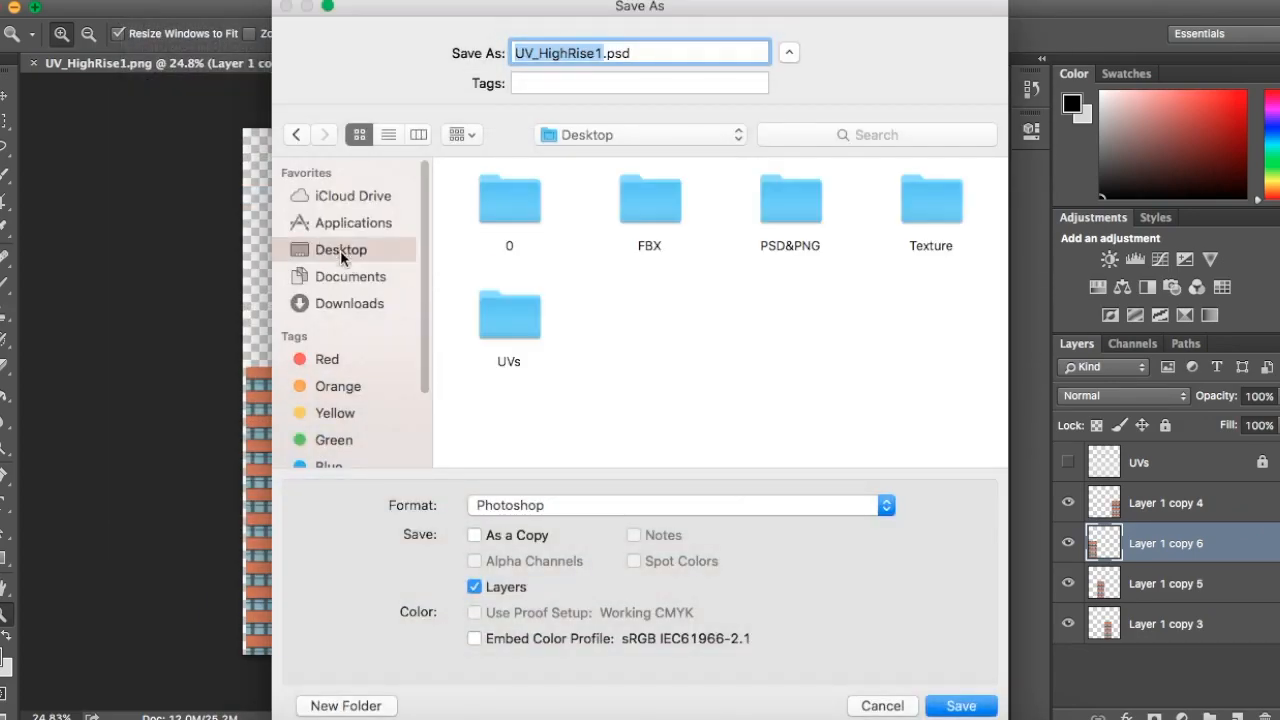
click(814, 226)
double_click(816, 228)
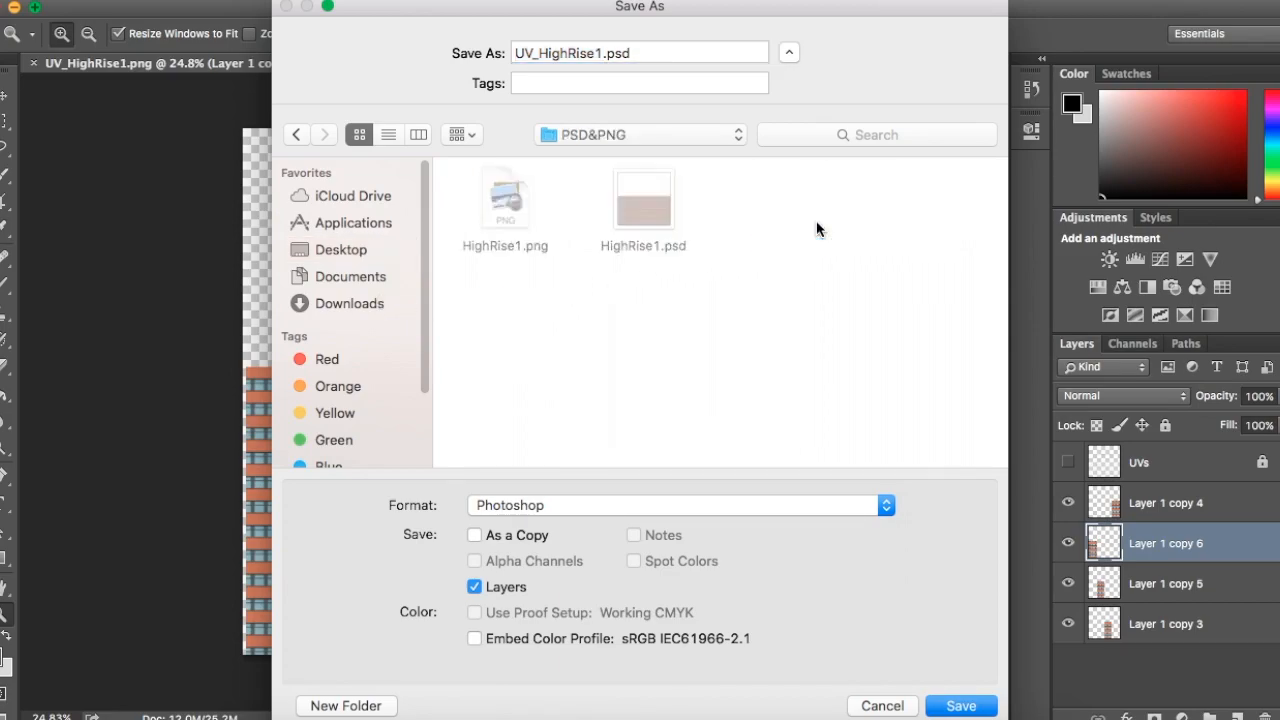
click(659, 215)
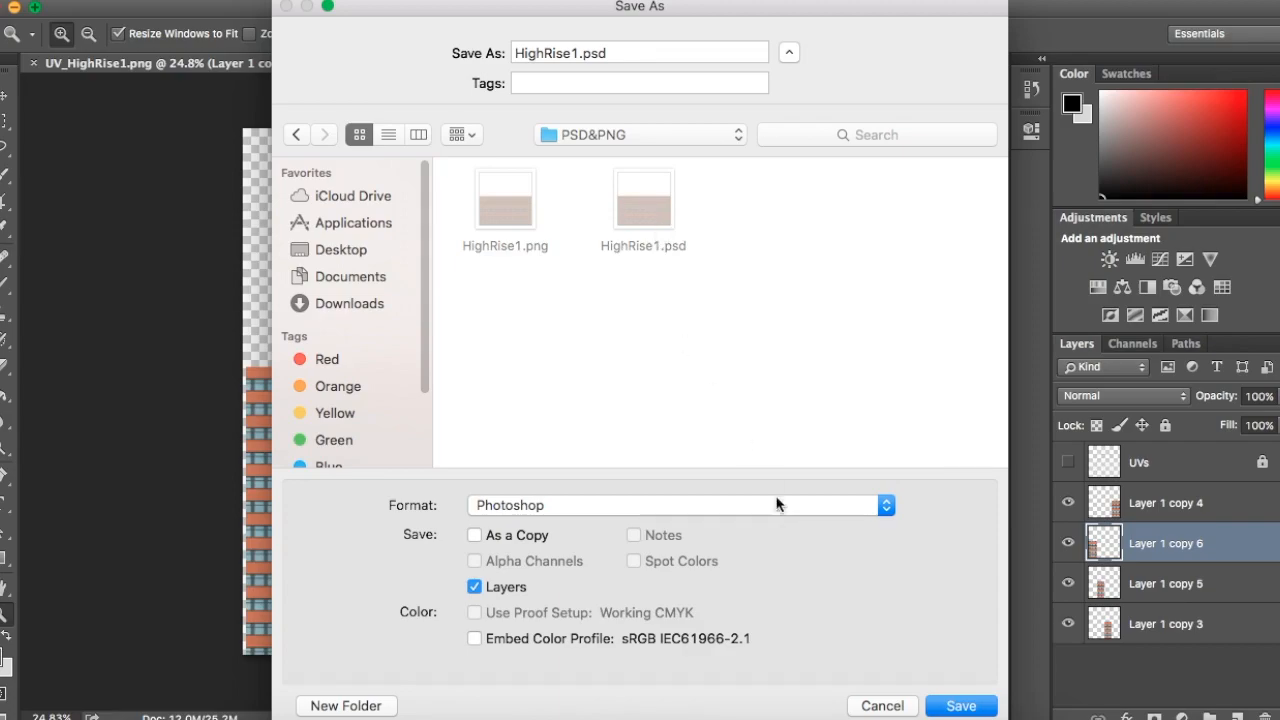
click(960, 702)
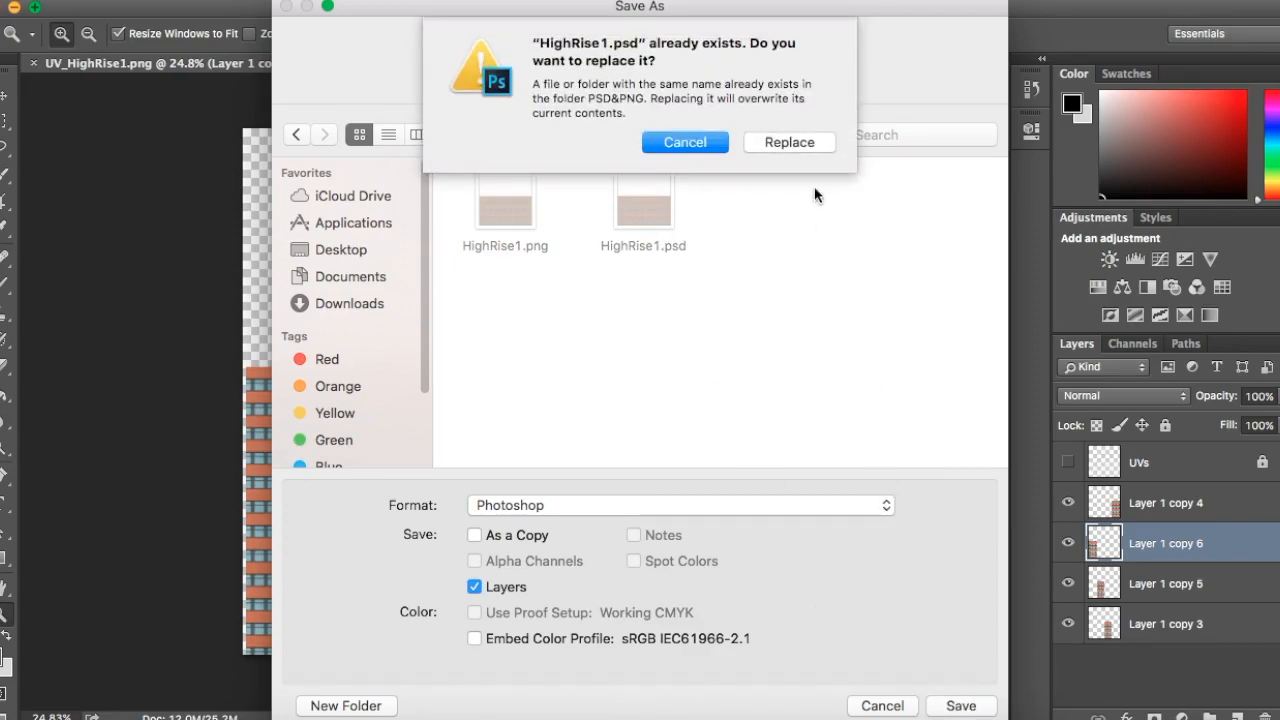
click(803, 142)
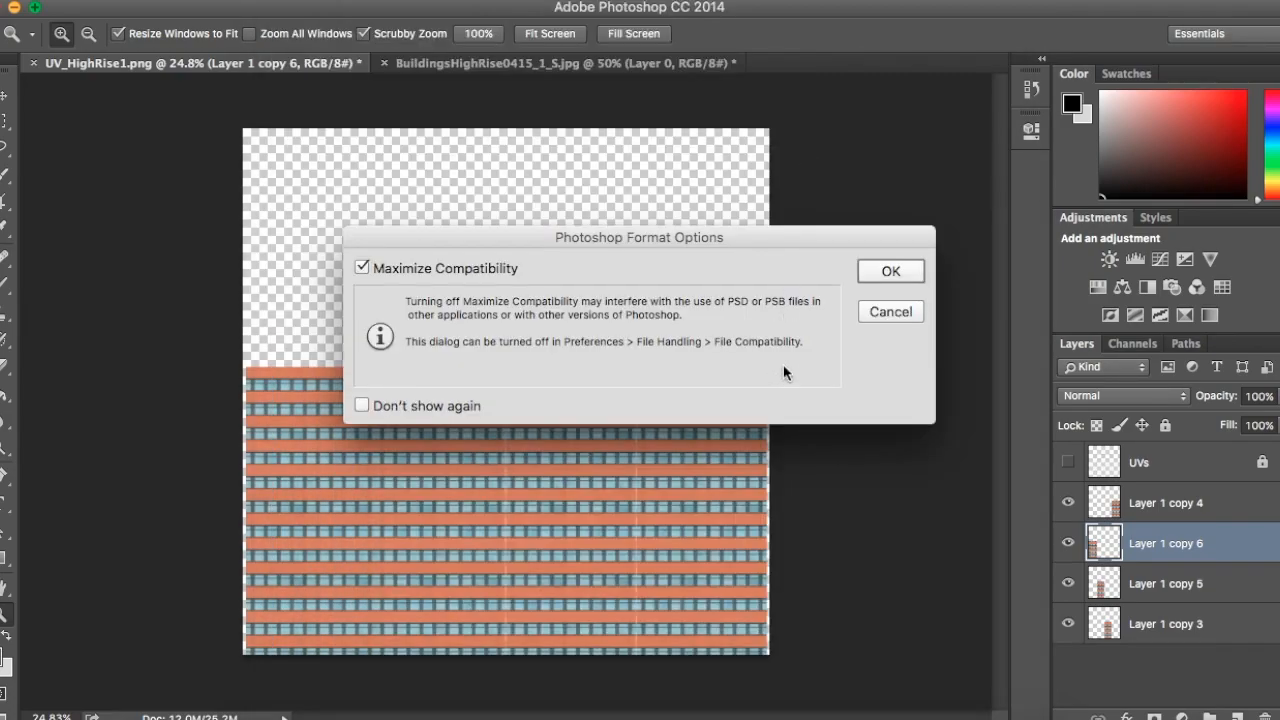
click(880, 275)
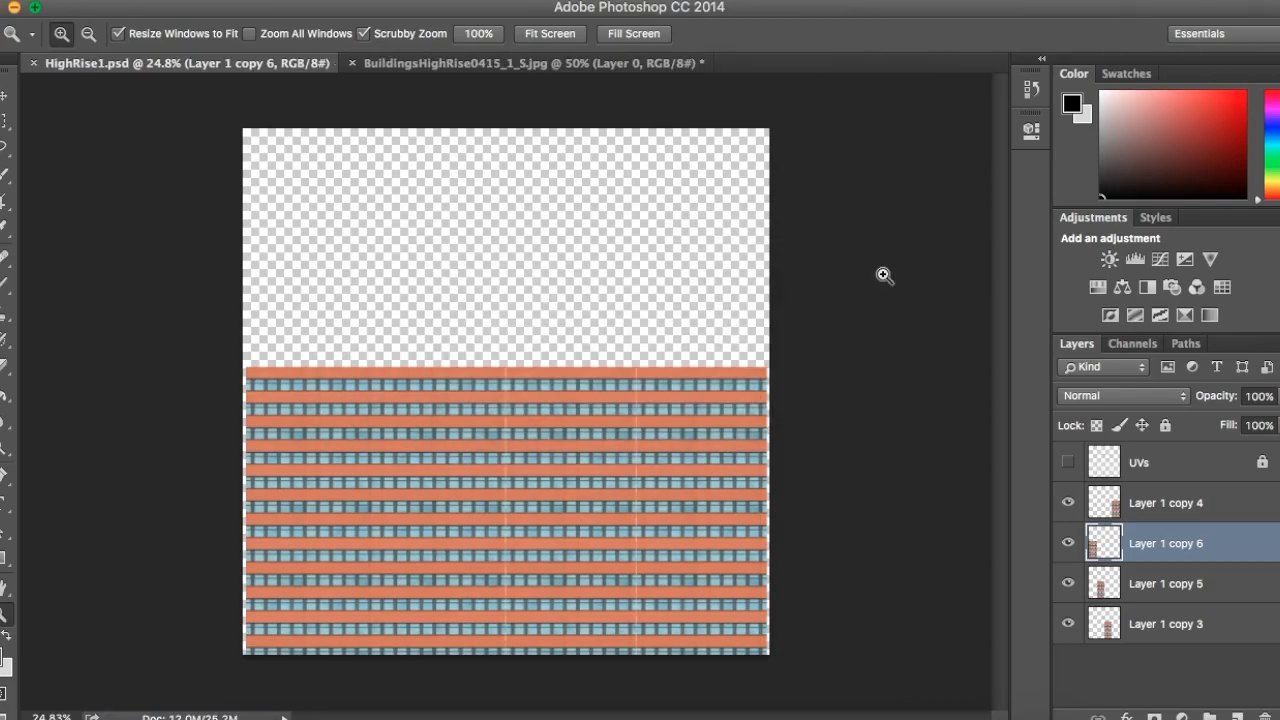
drag(572, 320, 609, 423)
scroll(730, 569, down, 5)
scroll(740, 565, down, 2)
drag(534, 357, 564, 401)
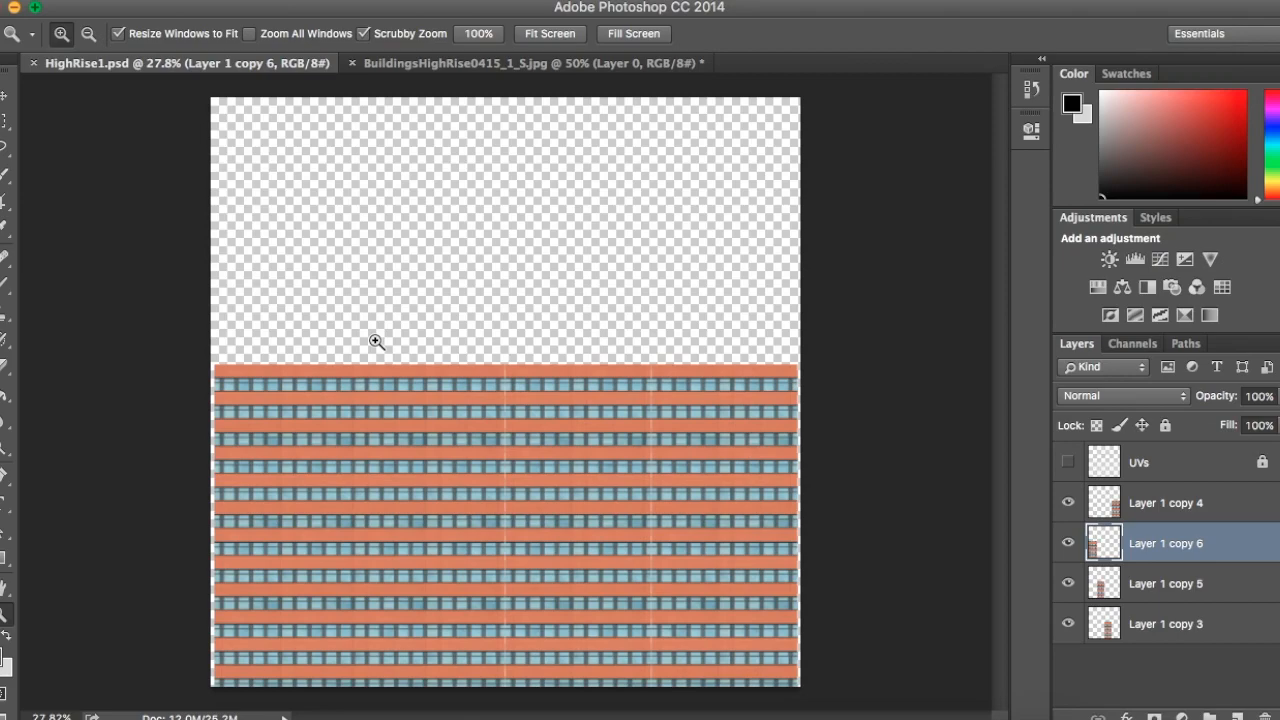
- Save a PNG copy of the texture as HighRise1.png in the PSD&PNG folder, replacing the existing file
click(150, 0)
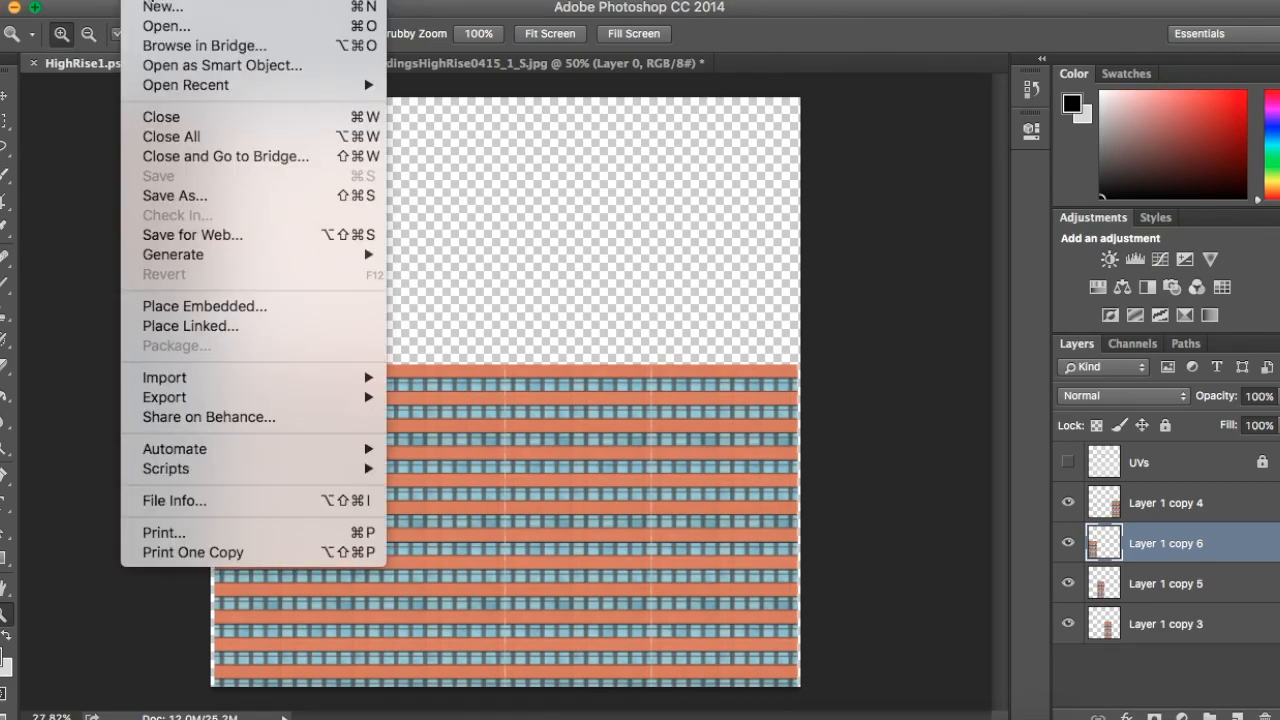
click(247, 197)
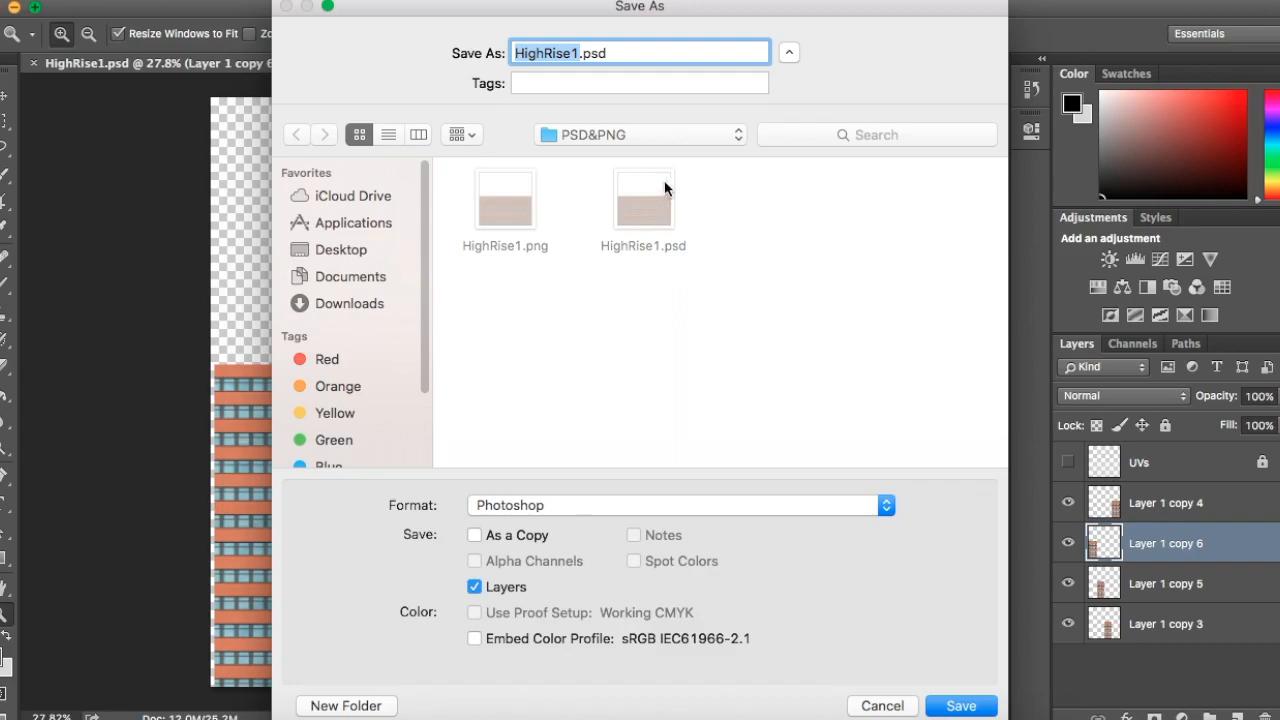
click(510, 226)
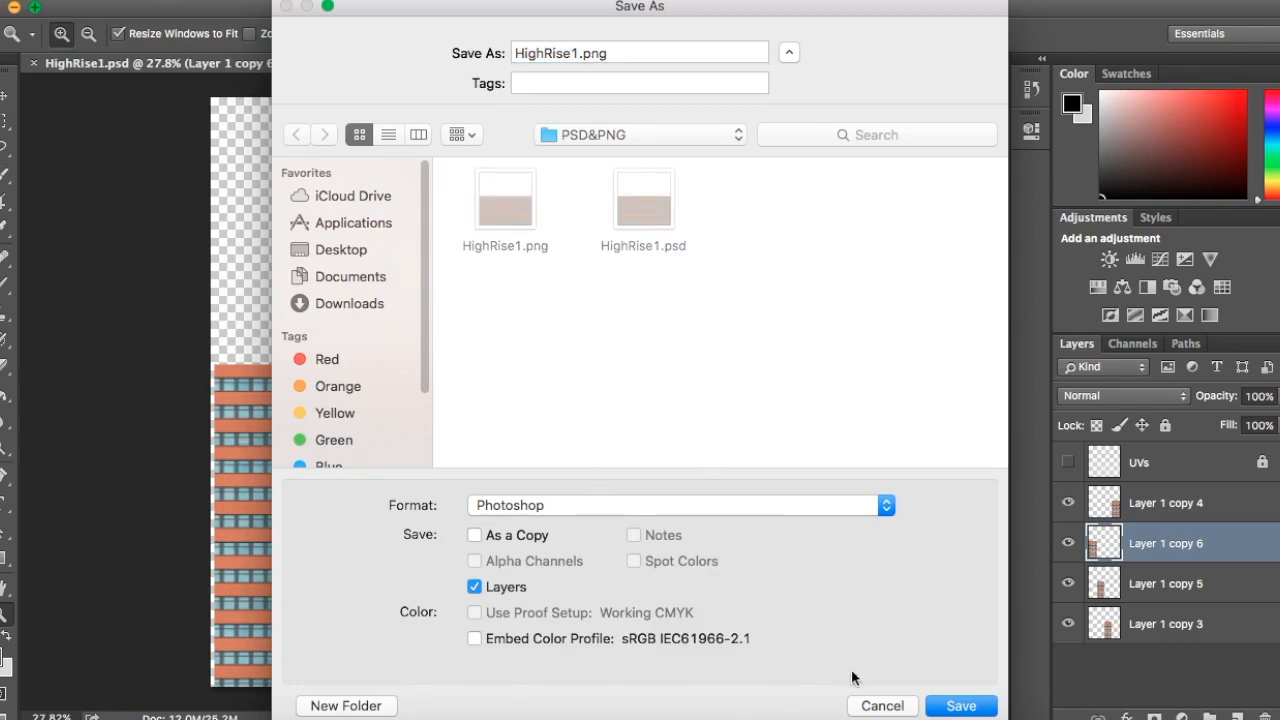
click(885, 507)
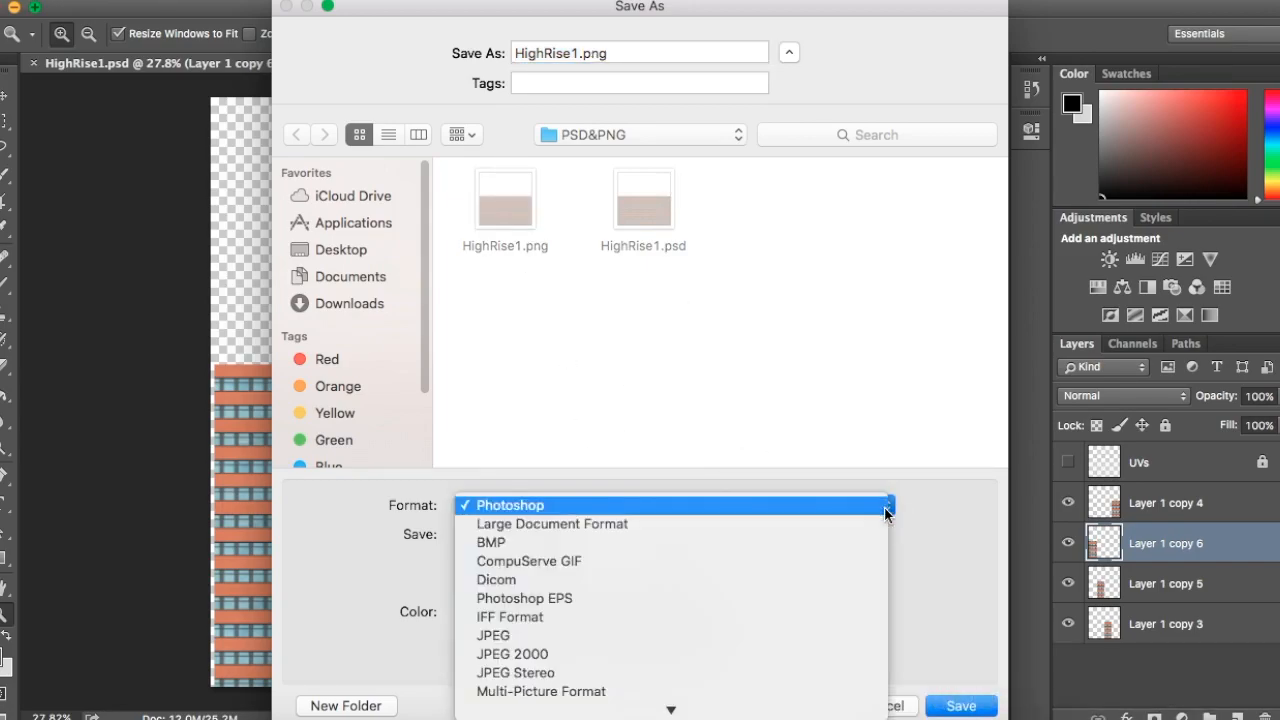
mouse_move(615, 716)
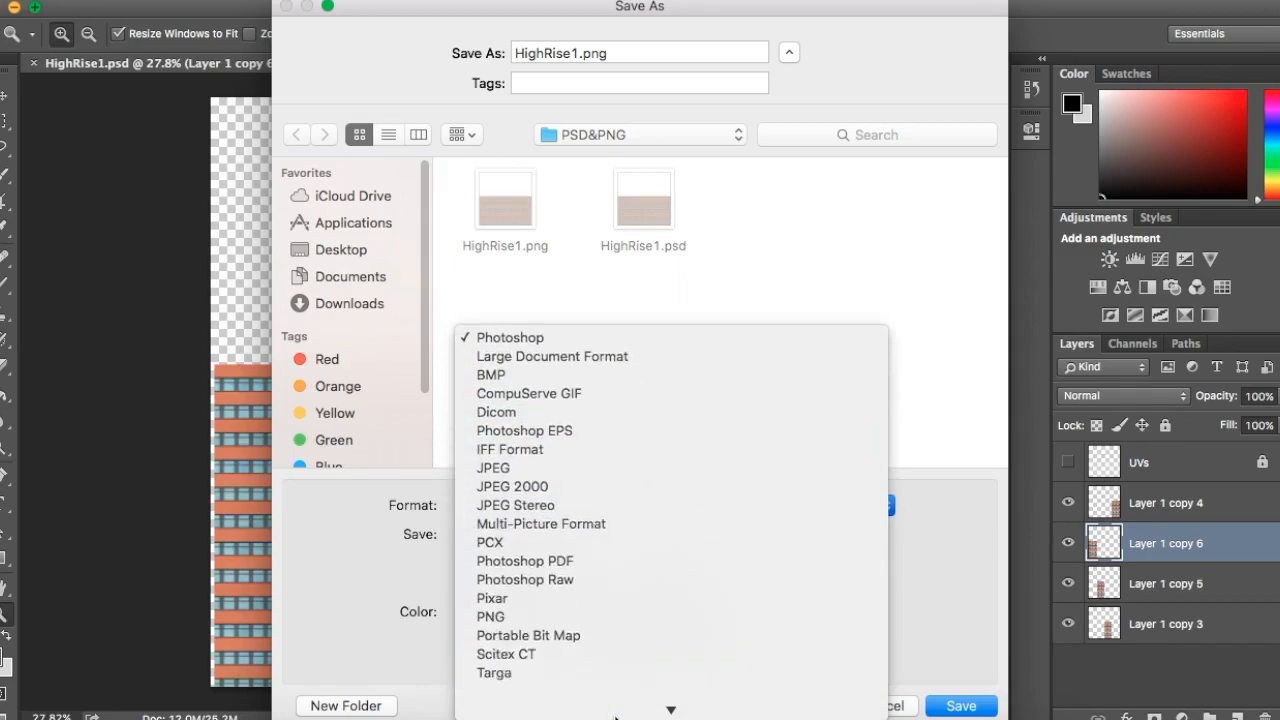
click(530, 594)
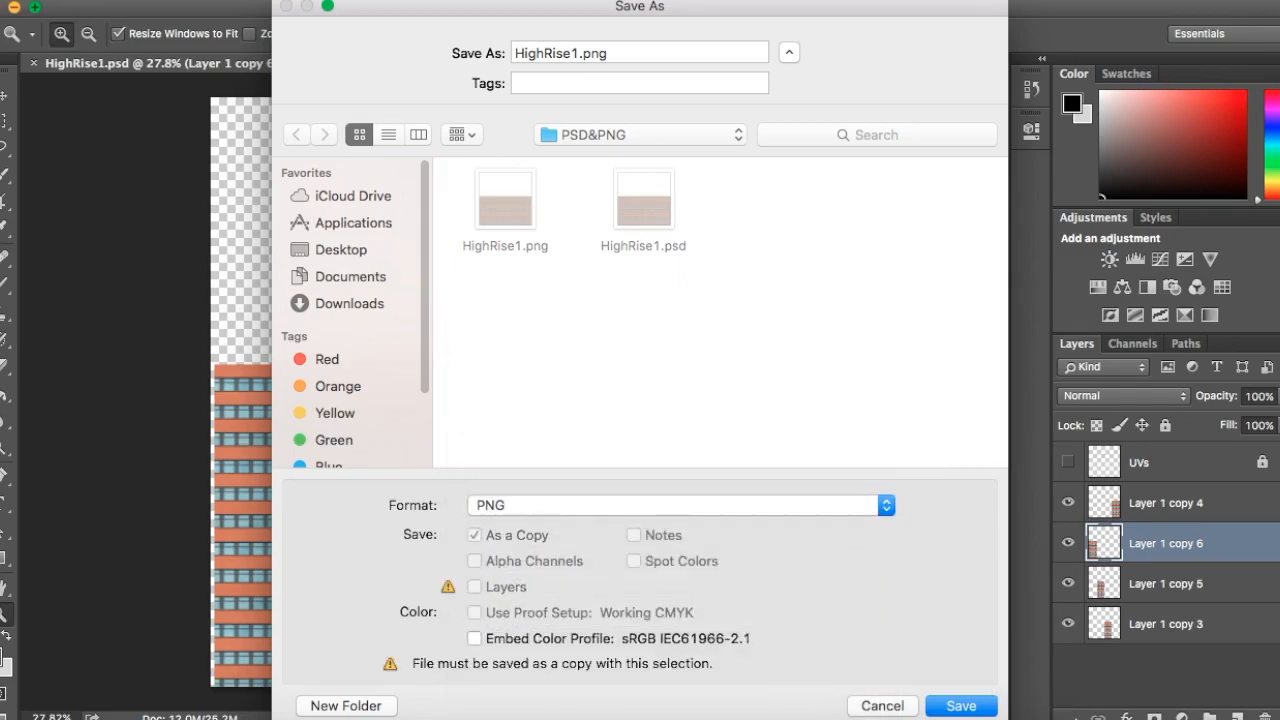
click(962, 705)
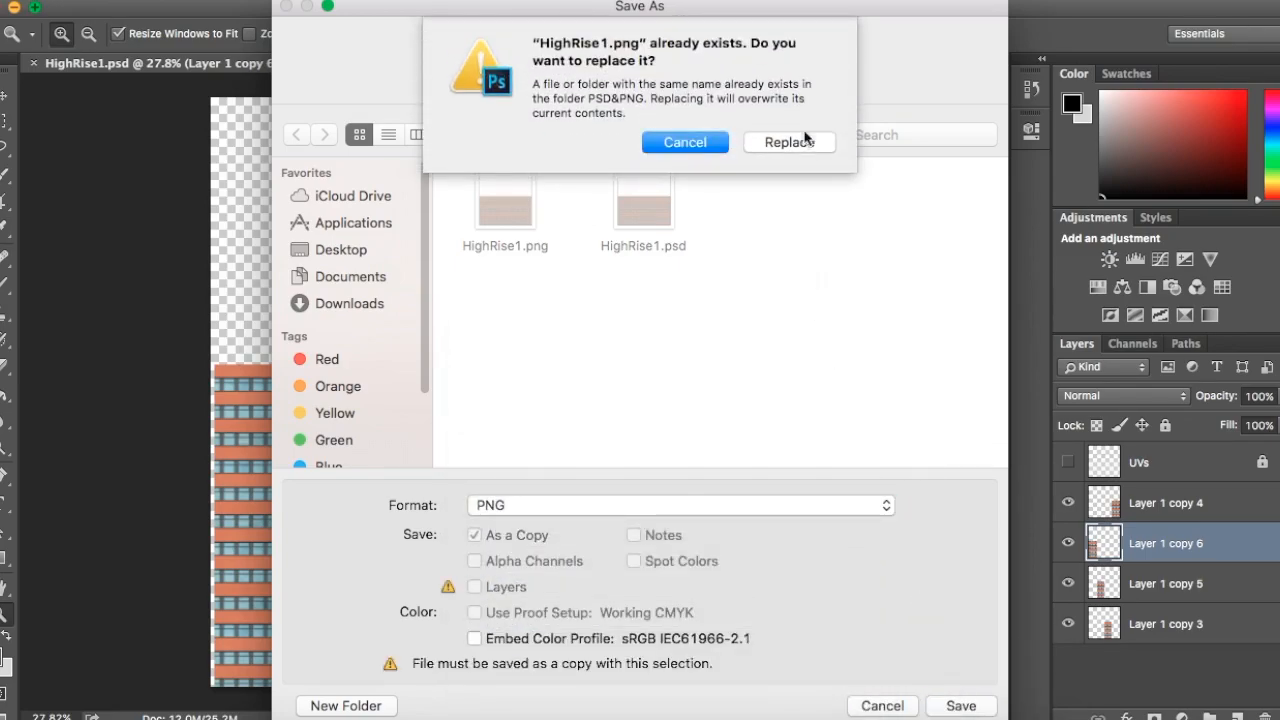
click(801, 141)
click(727, 238)
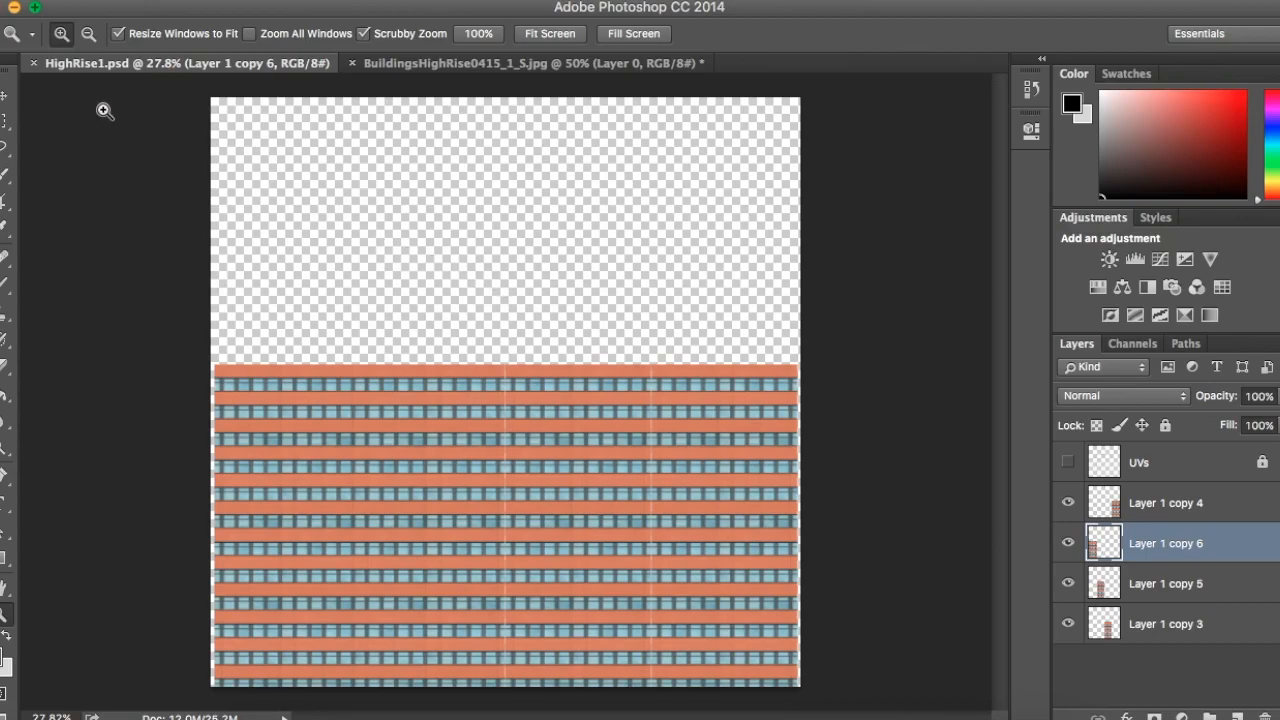
- Minimize Photoshop, close the High Rise Building folder window and switch to the Unity project
click(15, 9)
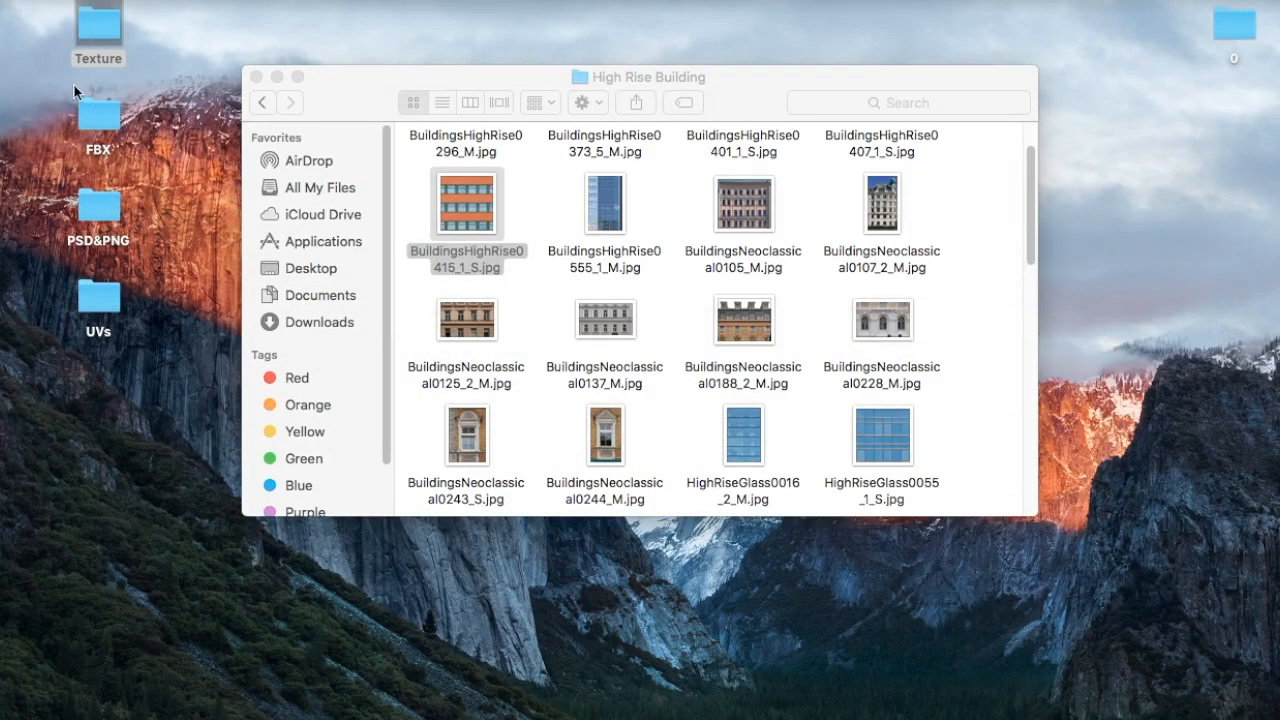
click(256, 77)
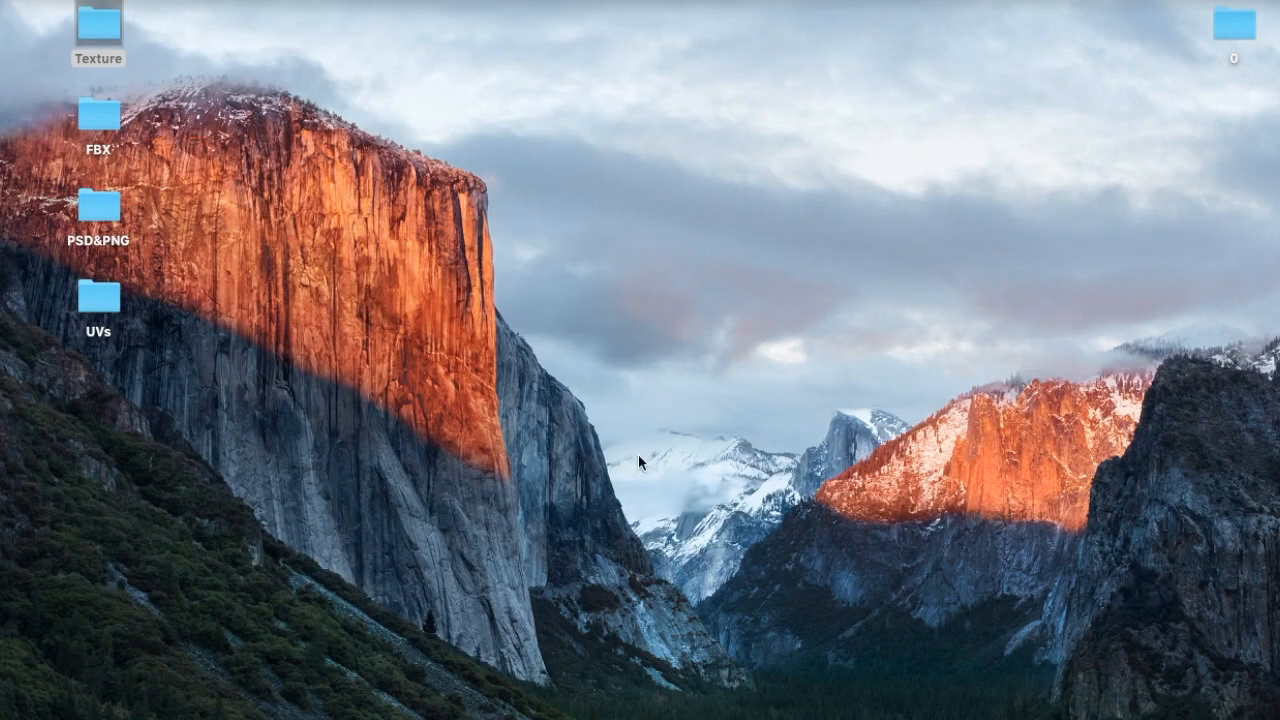
click(886, 698)
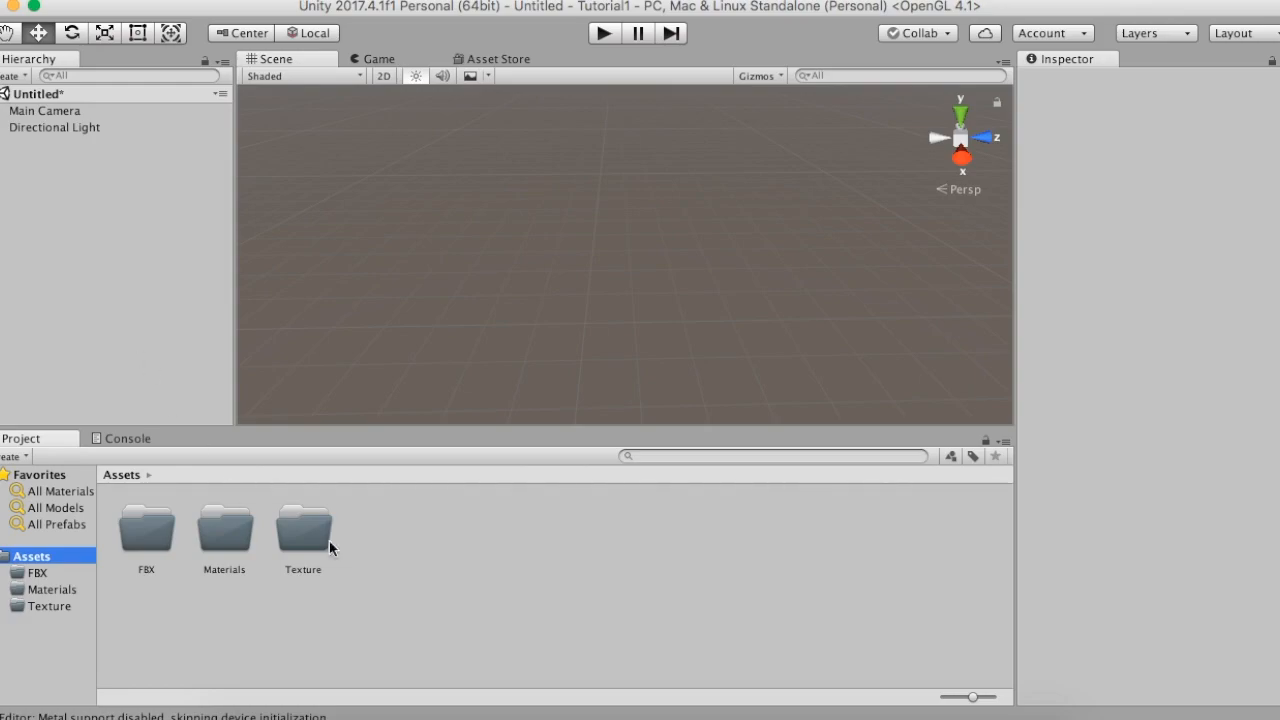
- Import the HighRise1.fbx model from the Desktop's FBX folder into the project's Assets
right_click(466, 542)
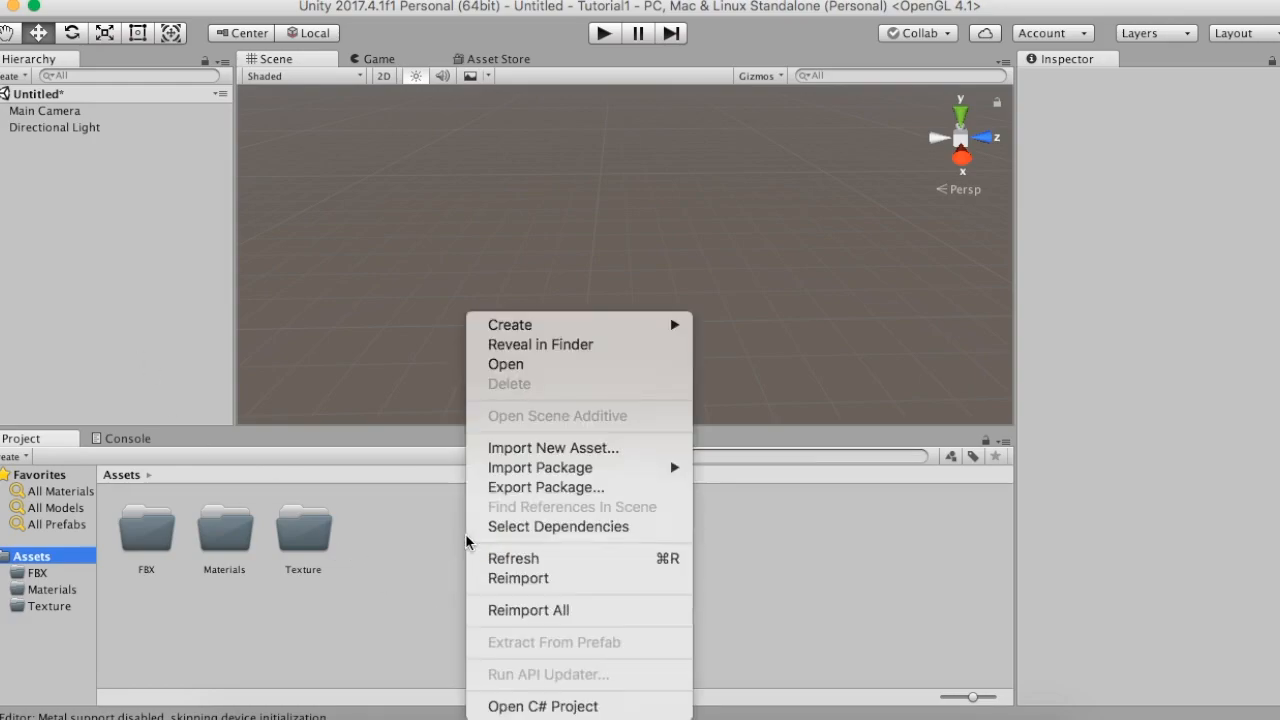
click(602, 450)
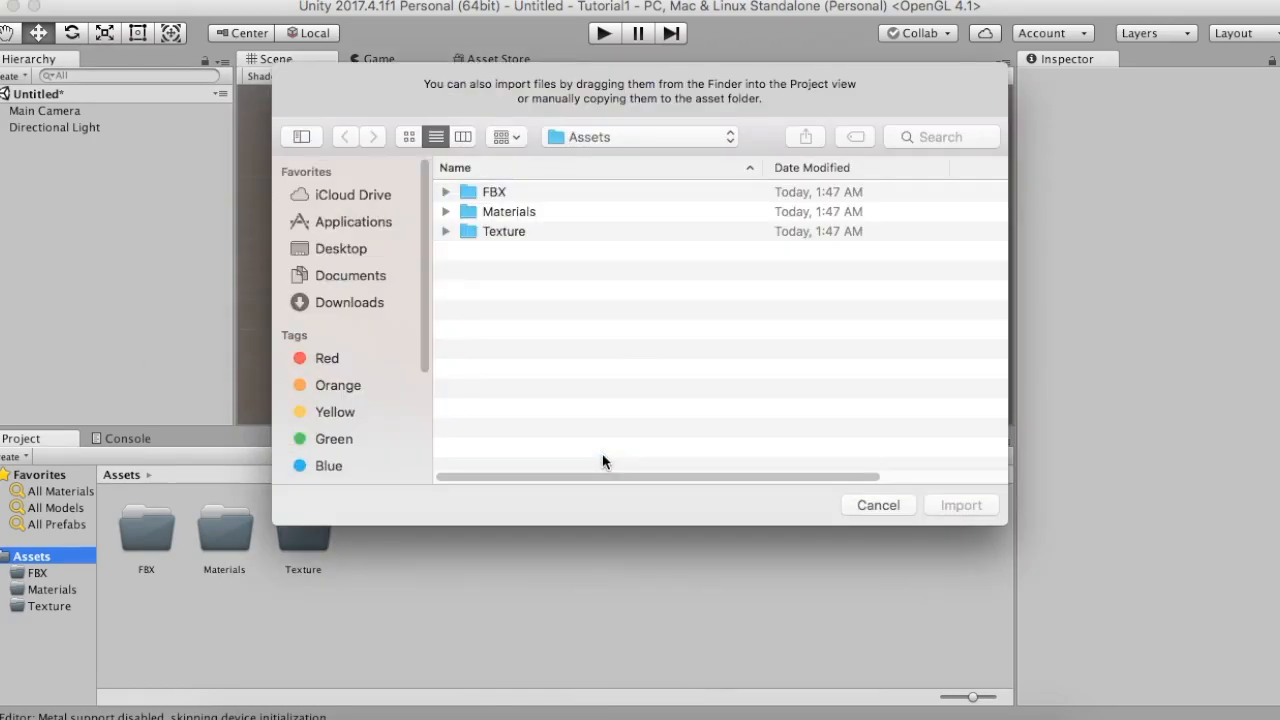
double_click(488, 192)
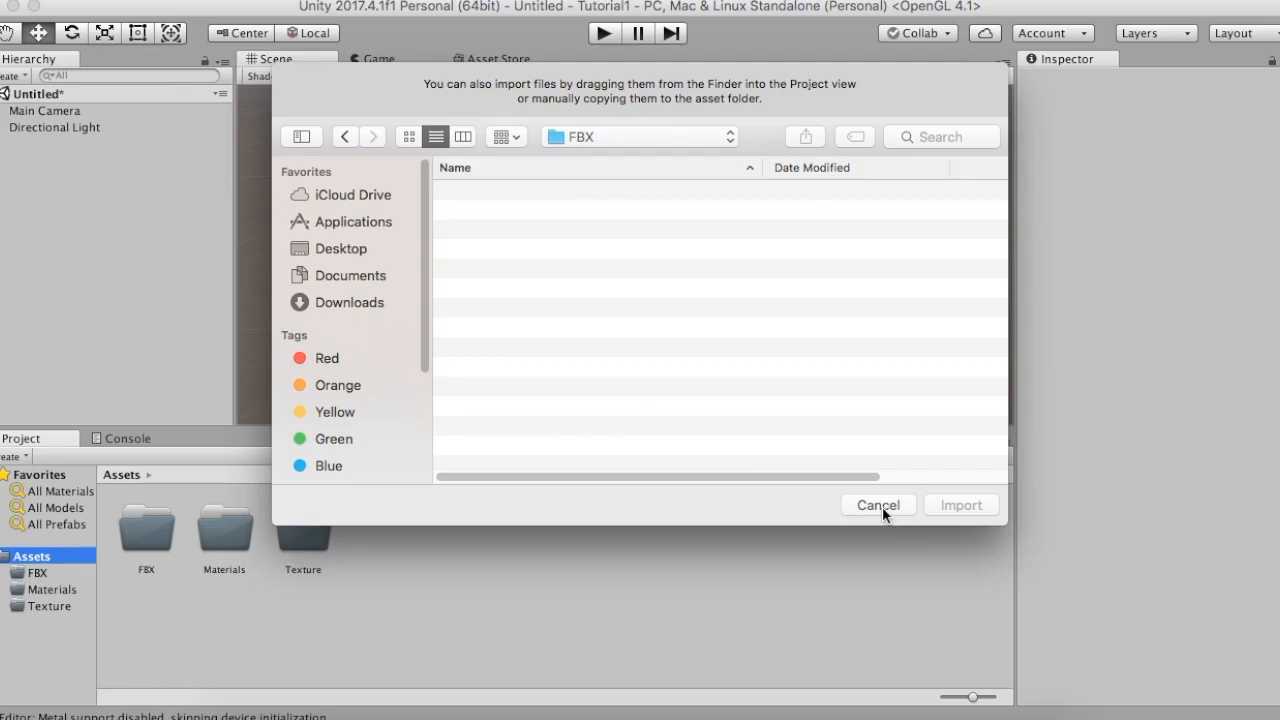
click(362, 256)
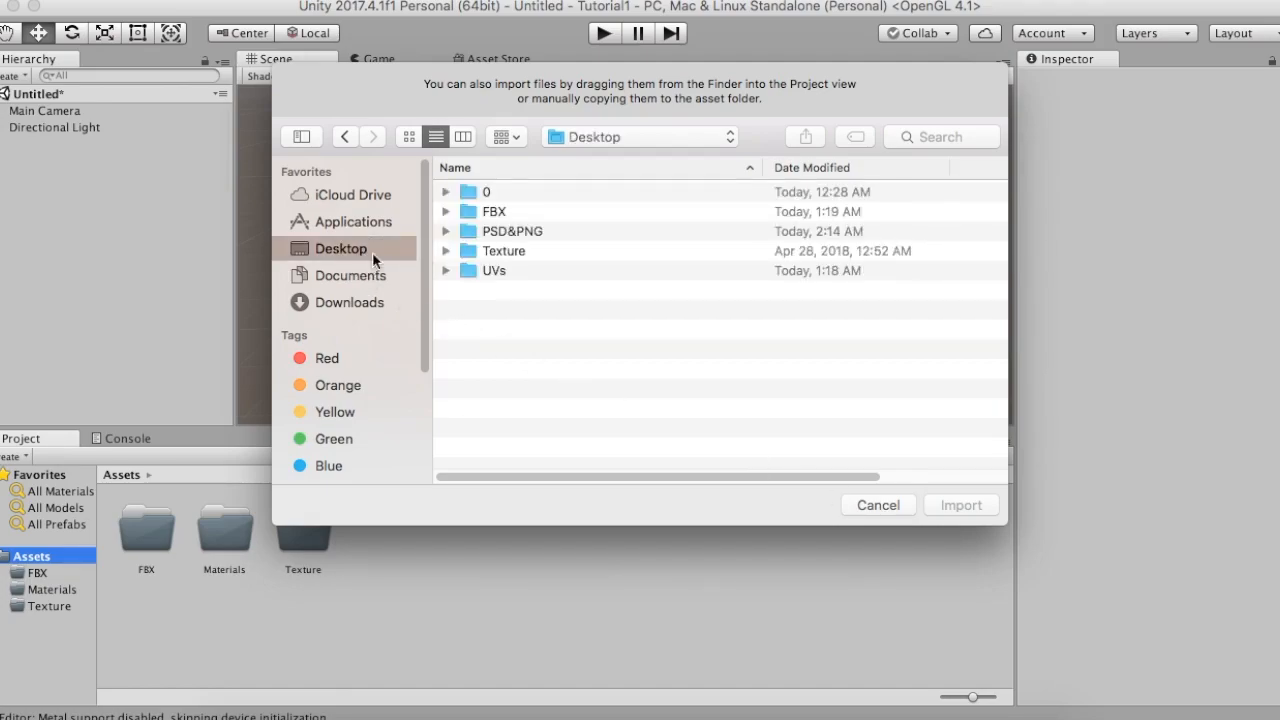
double_click(488, 211)
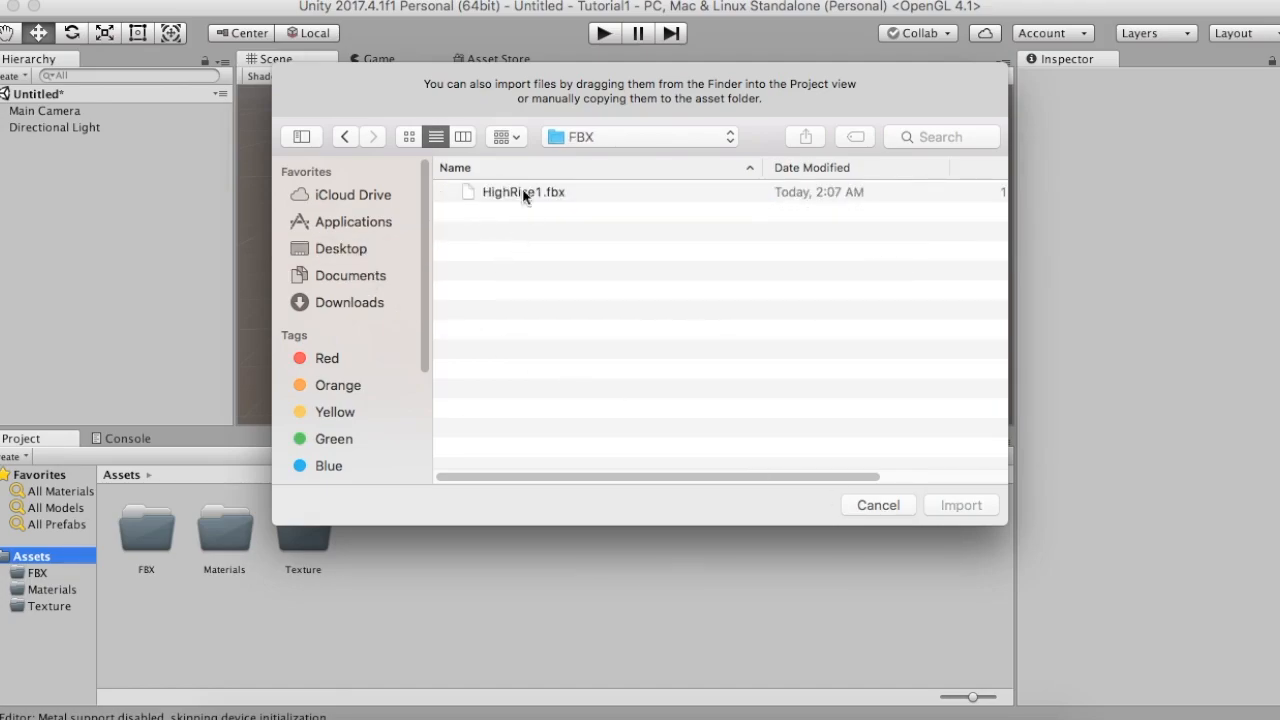
click(519, 205)
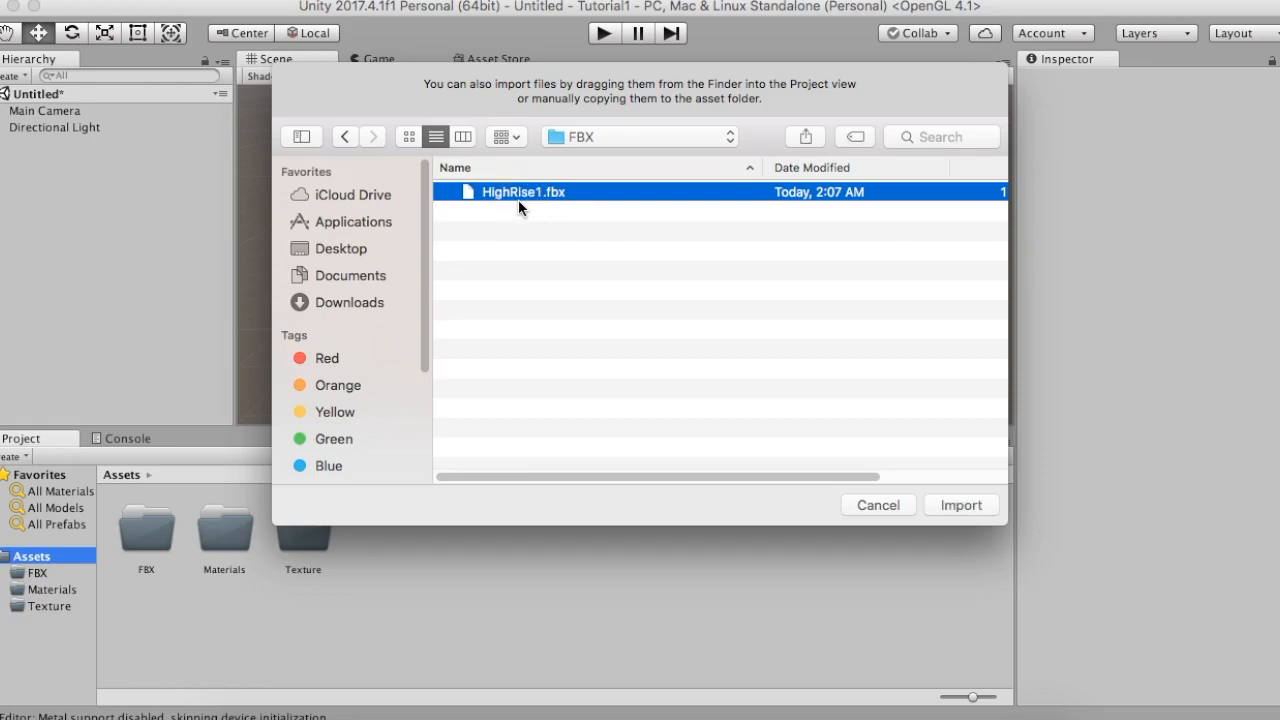
click(969, 508)
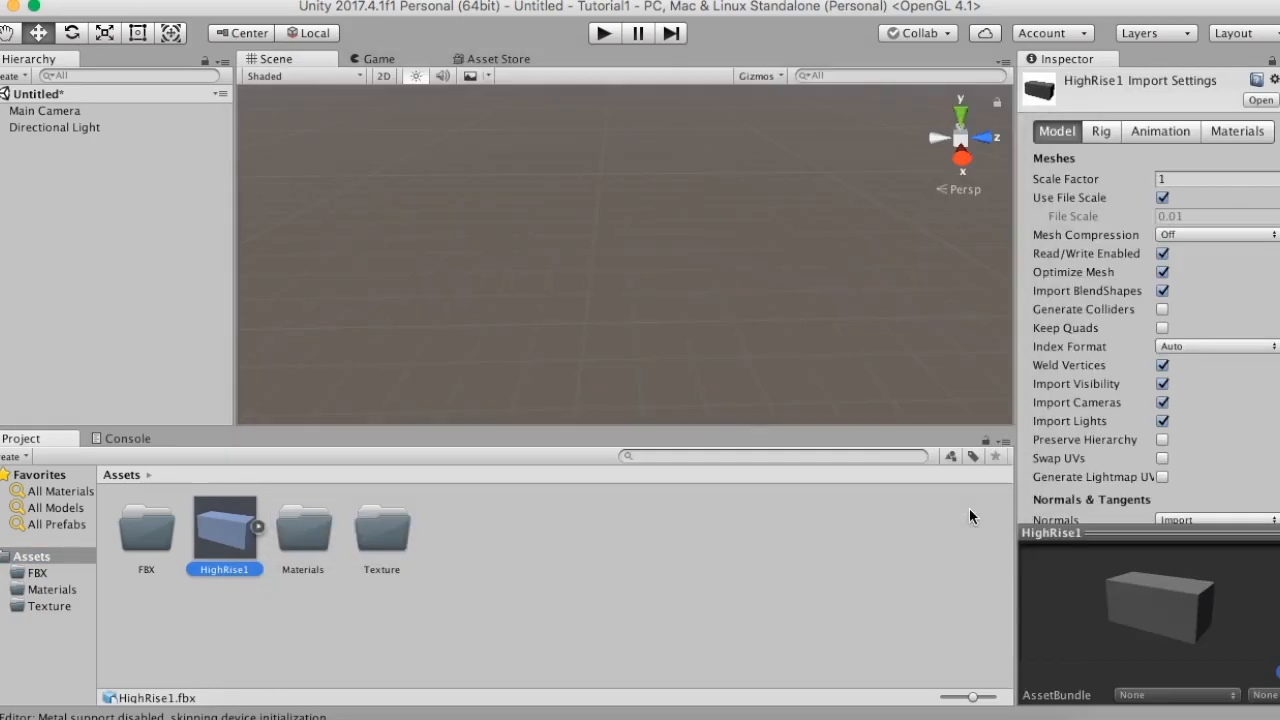
- Enable Generate Colliders for the HighRise1 model, set its material location to Use External Materials, and apply the import settings
click(1162, 311)
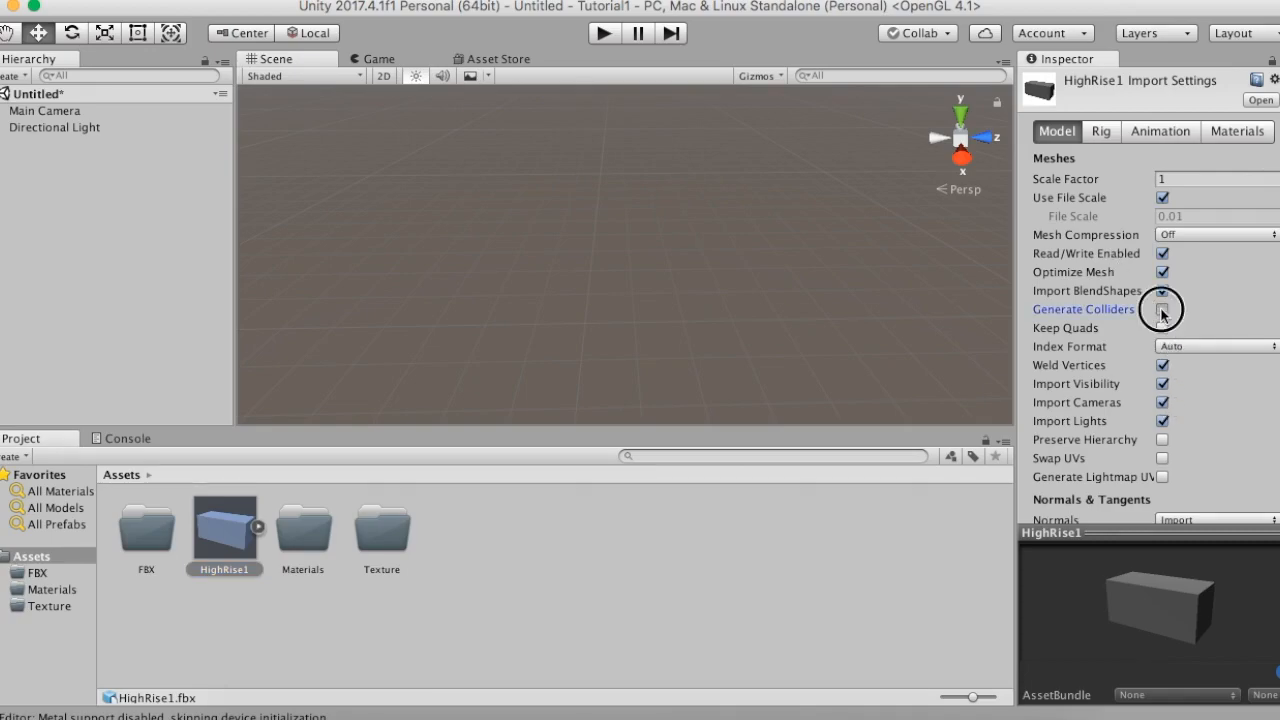
click(1236, 131)
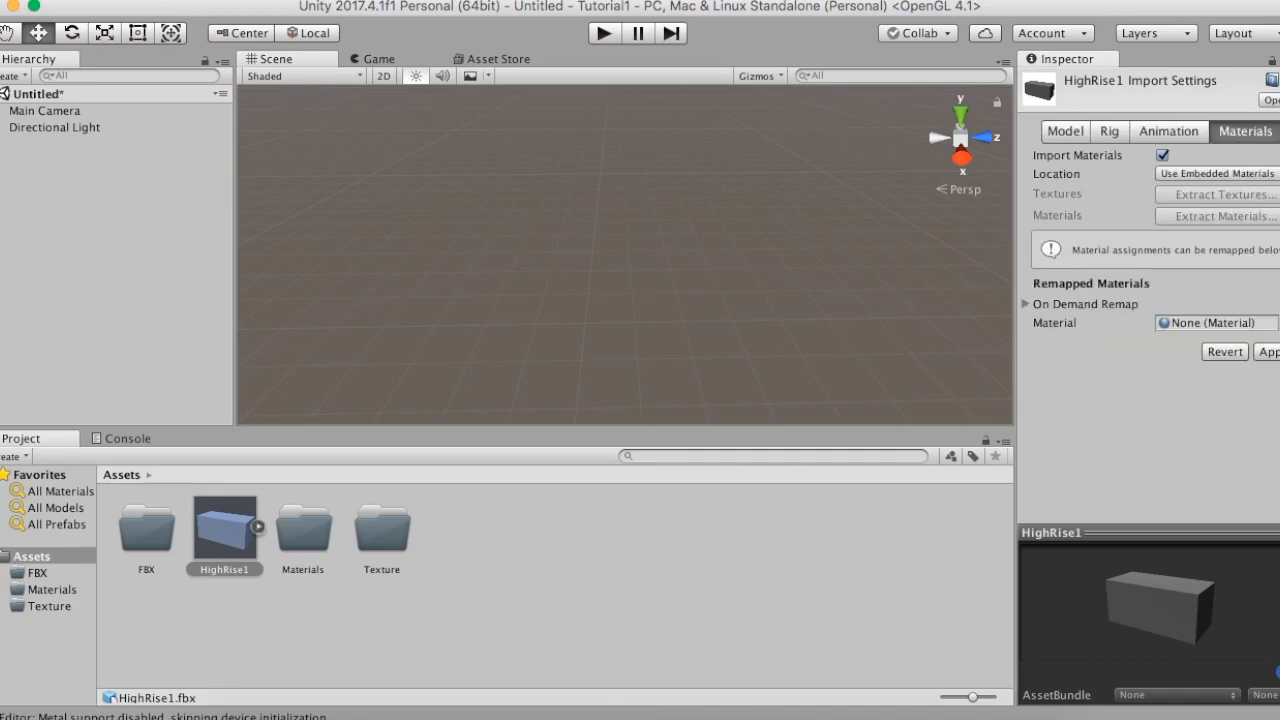
click(1218, 173)
click(1217, 160)
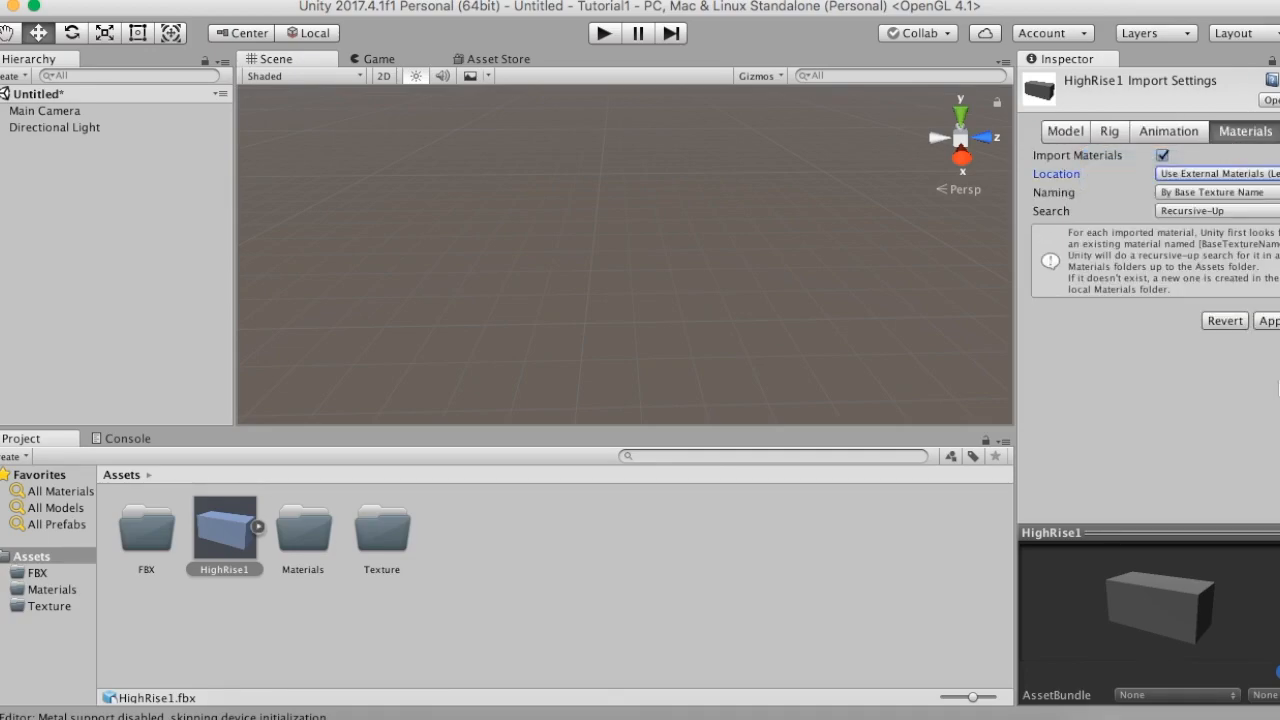
click(1268, 320)
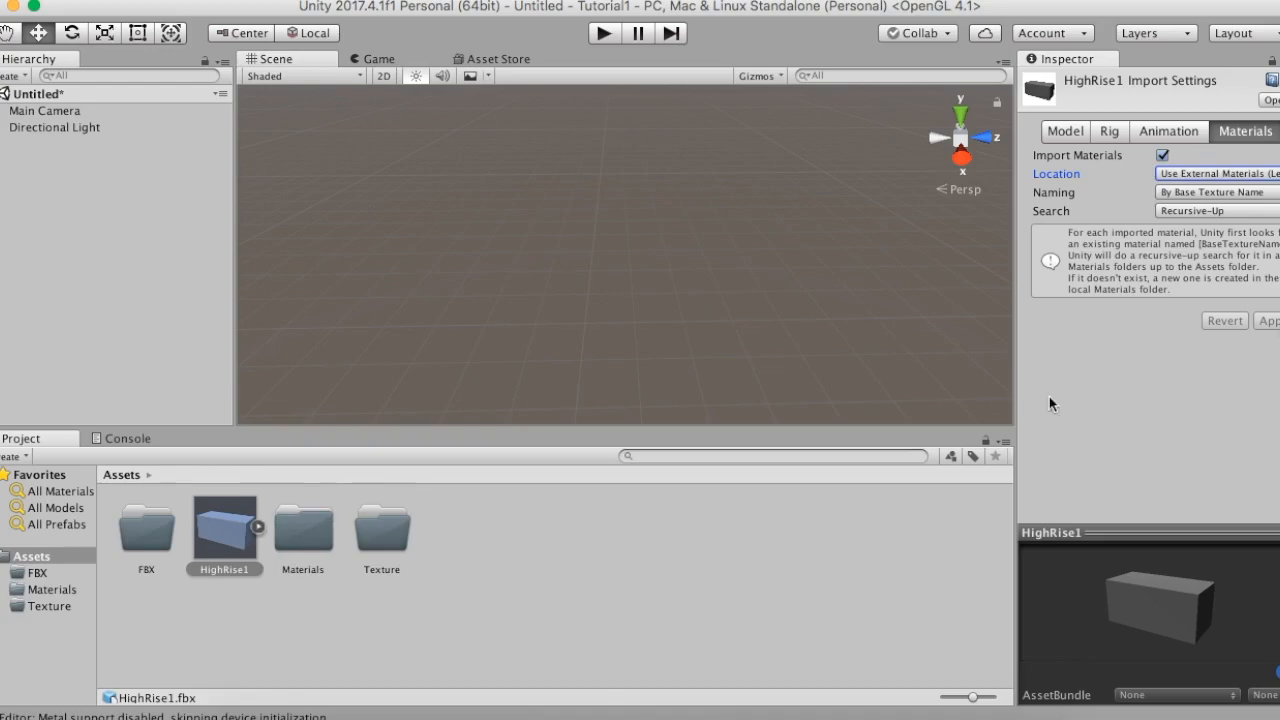
- Check the Materials folder for the generated material, and move the HighRise1 model from Assets into the FBX folder
click(238, 532)
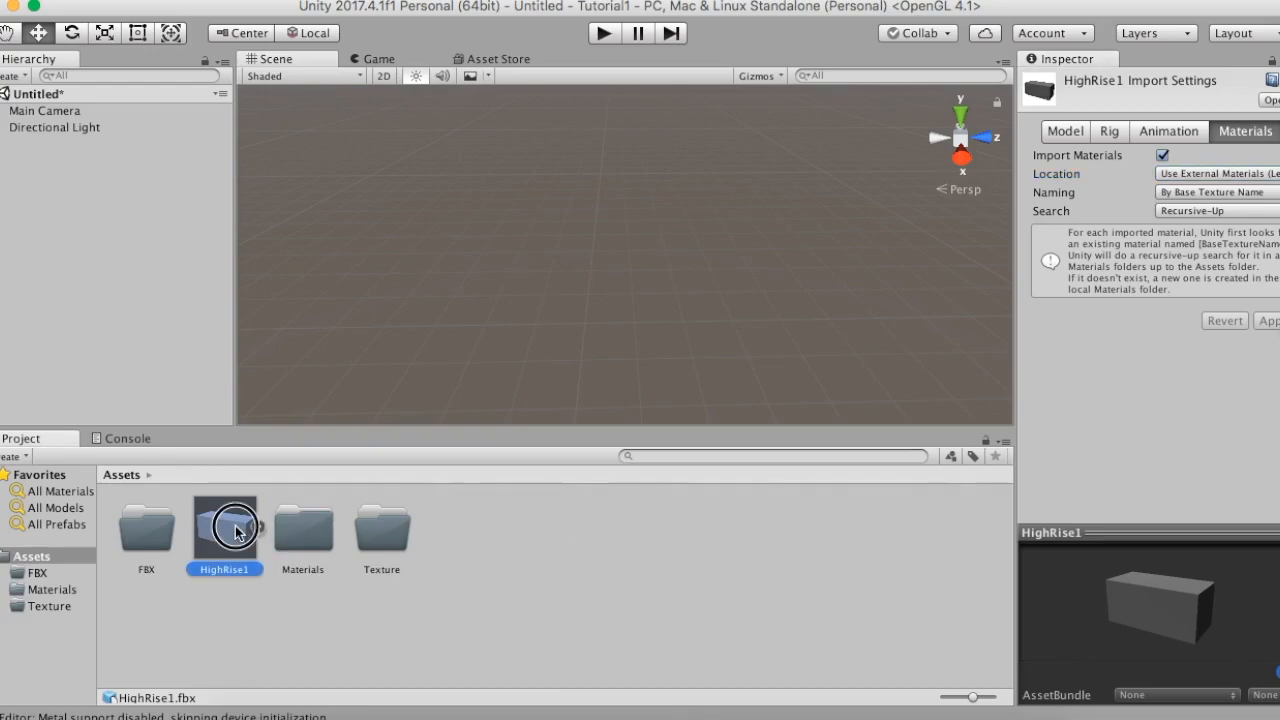
double_click(306, 530)
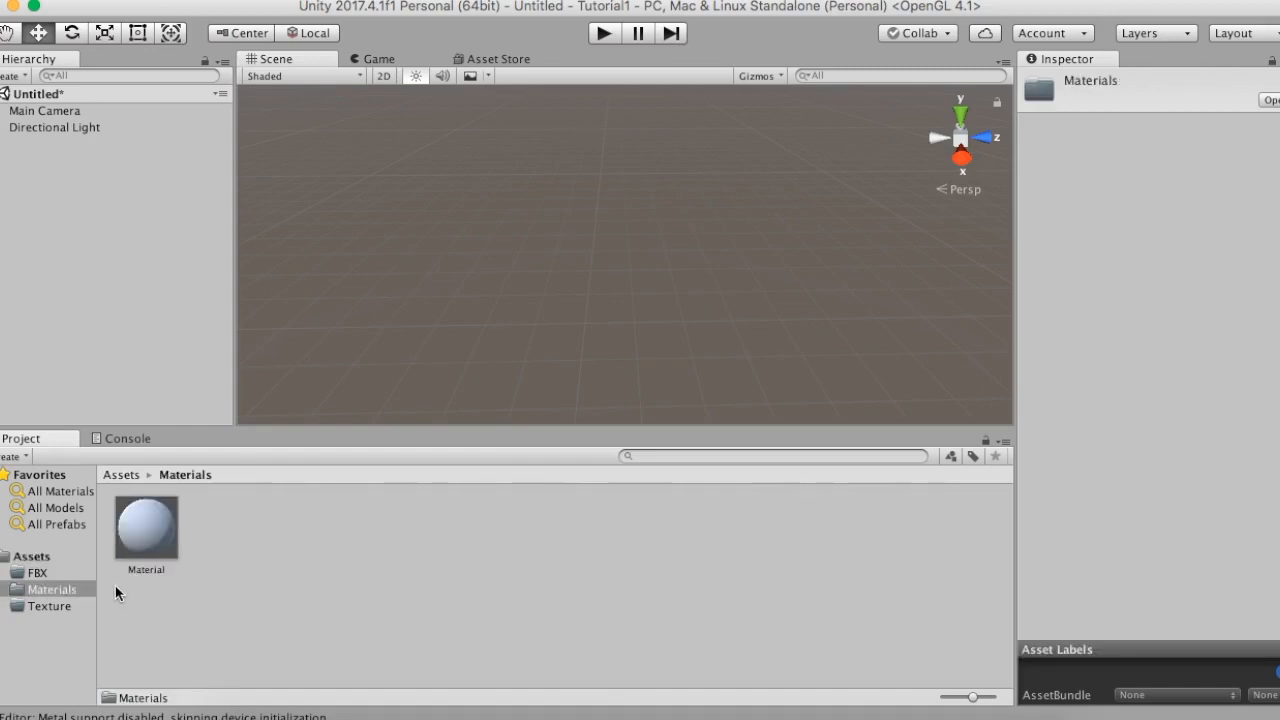
click(33, 556)
drag(234, 543, 151, 543)
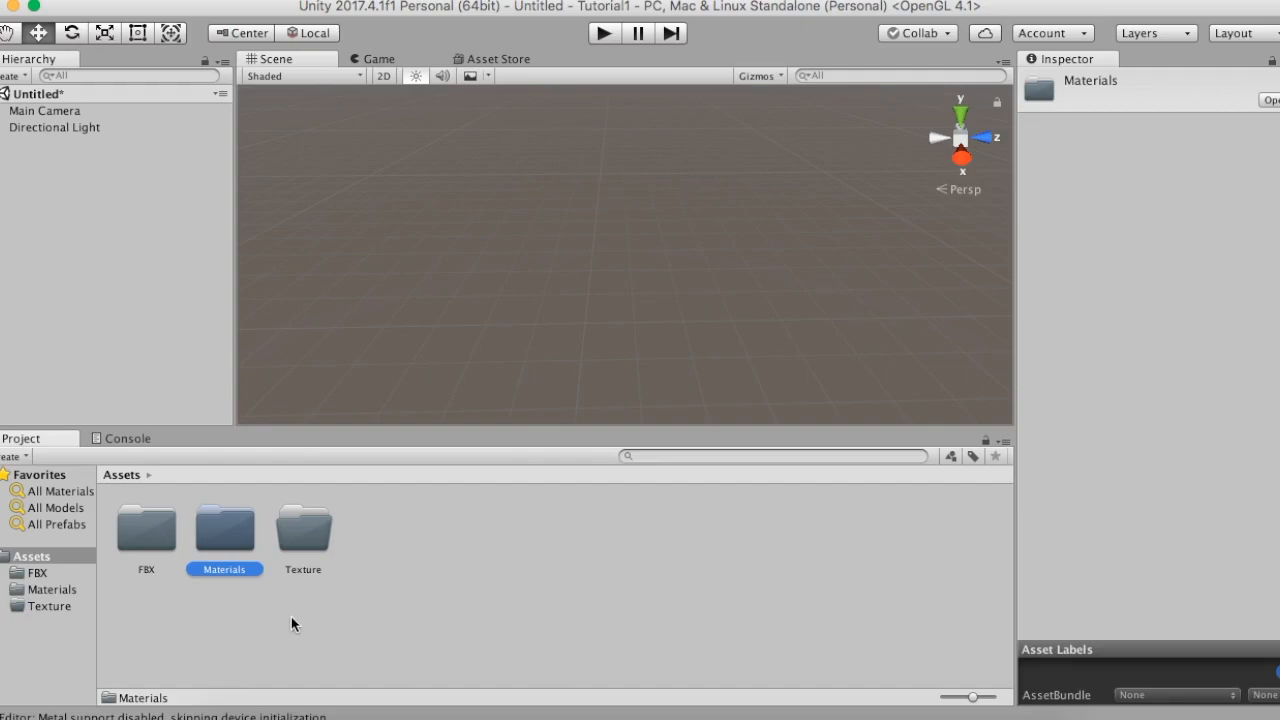
- Import HighRise1.png from the Desktop's PSD&PNG folder into the project and move it into the Texture folder
click(311, 540)
right_click(542, 580)
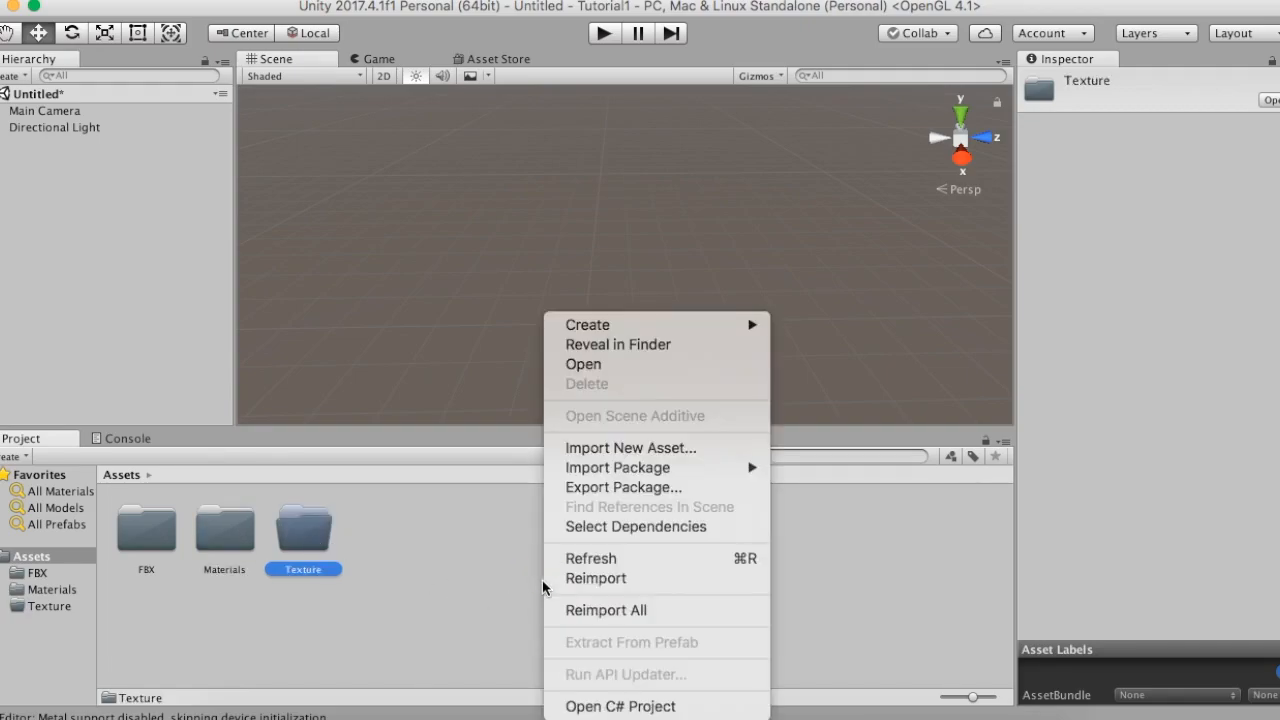
click(670, 450)
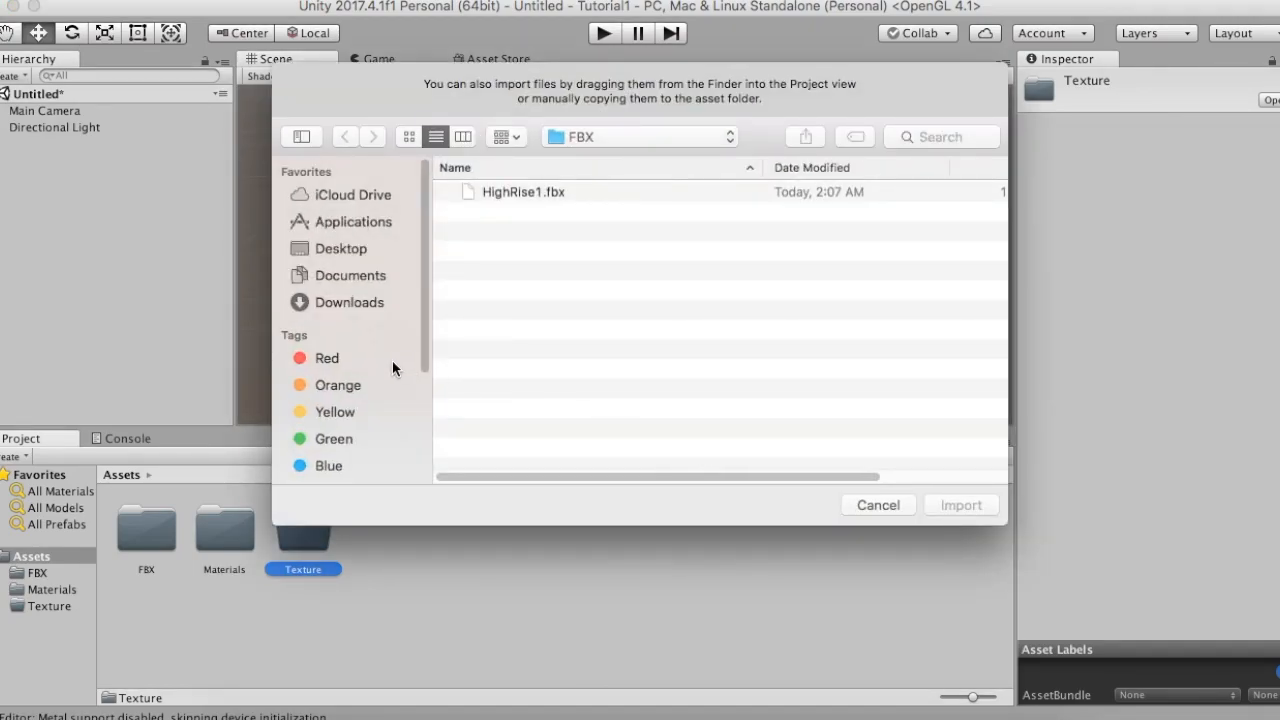
click(330, 249)
click(527, 236)
double_click(527, 233)
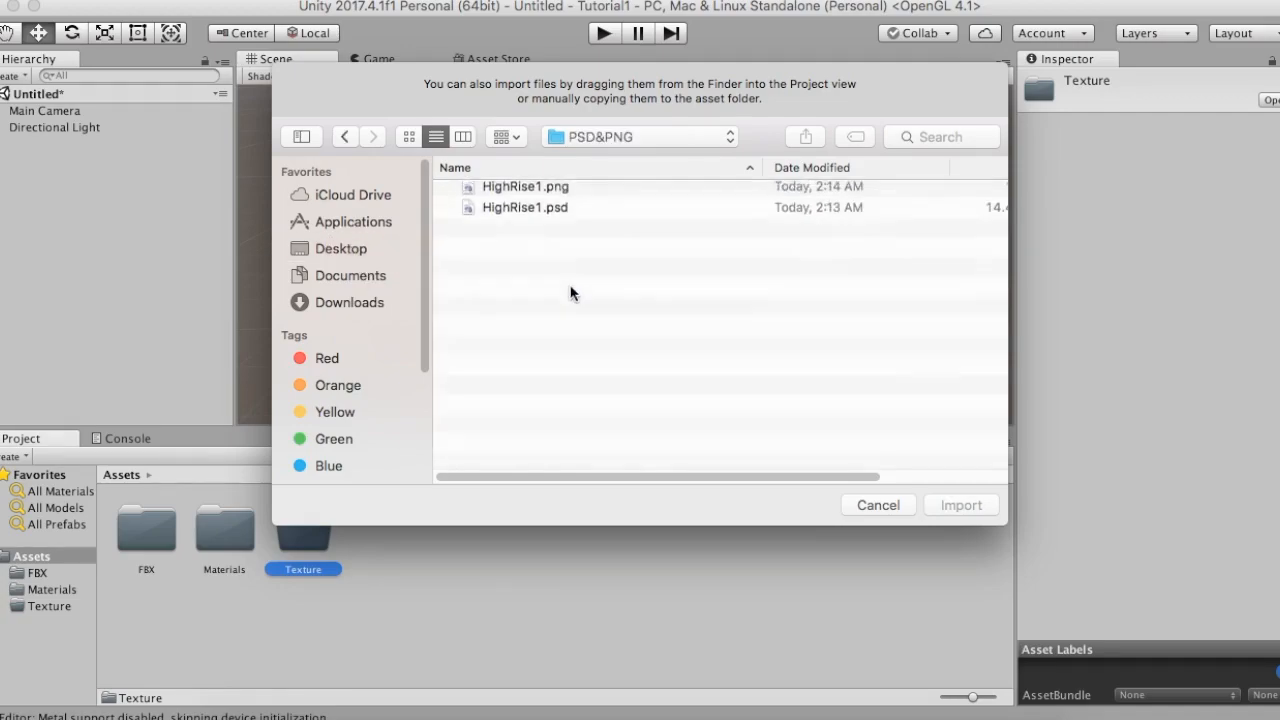
click(545, 198)
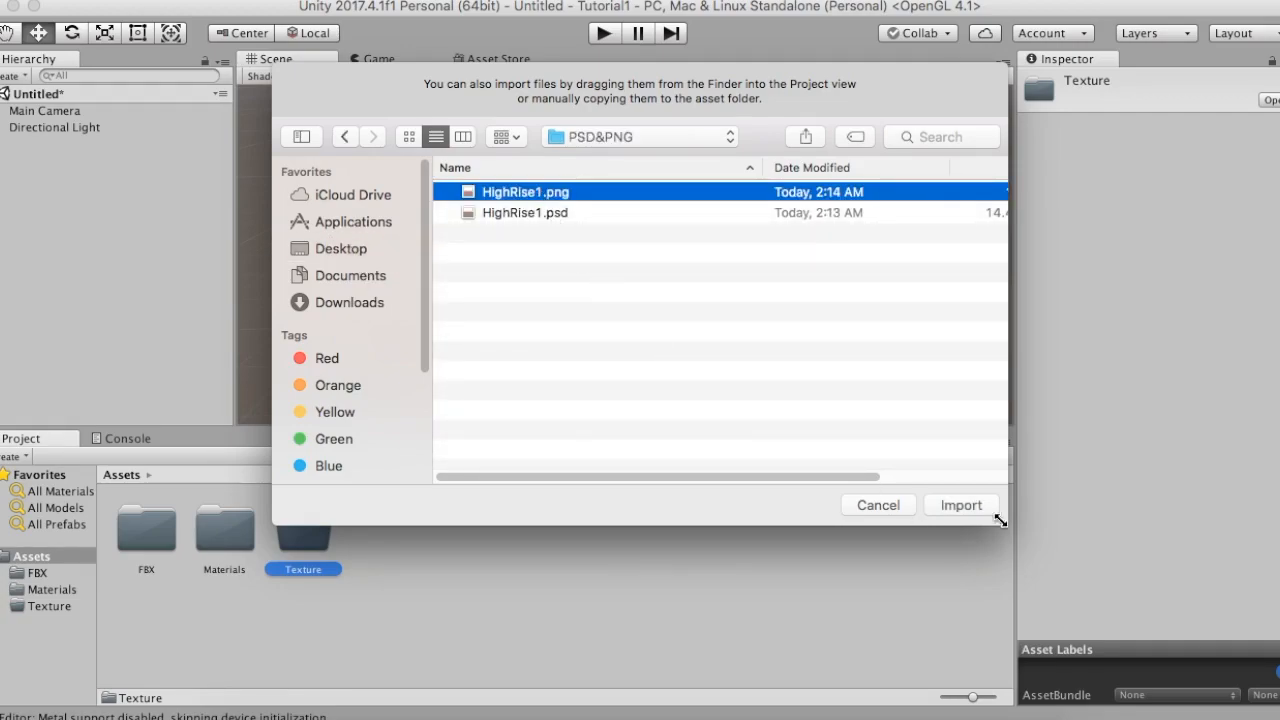
click(967, 508)
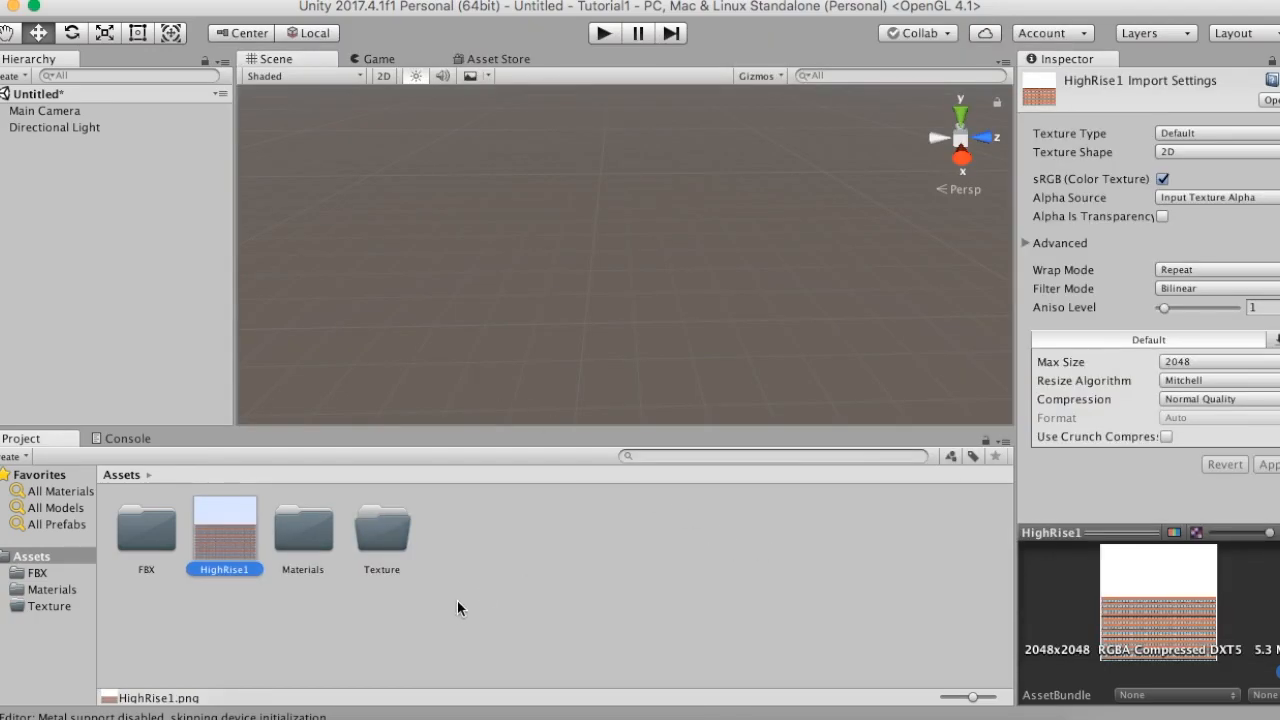
drag(217, 529, 373, 528)
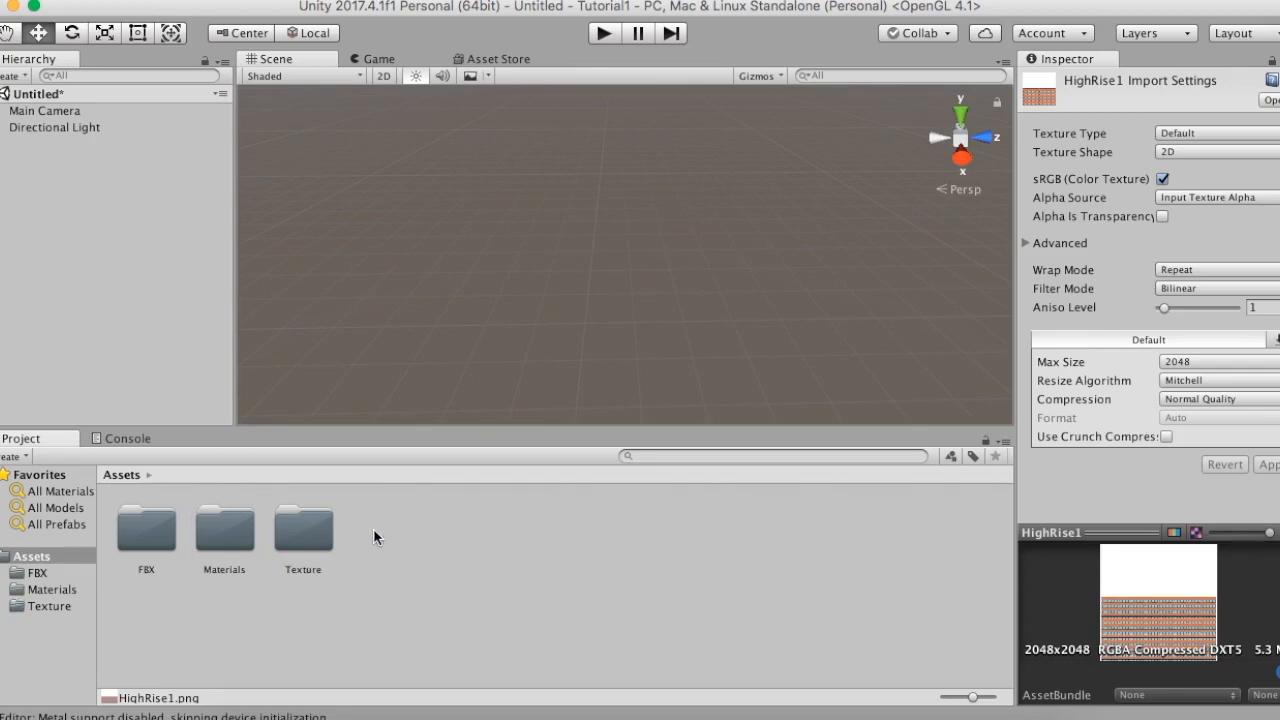
- Add the HighRise1 model from the FBX folder to the scene hierarchy
double_click(130, 545)
drag(142, 529, 95, 282)
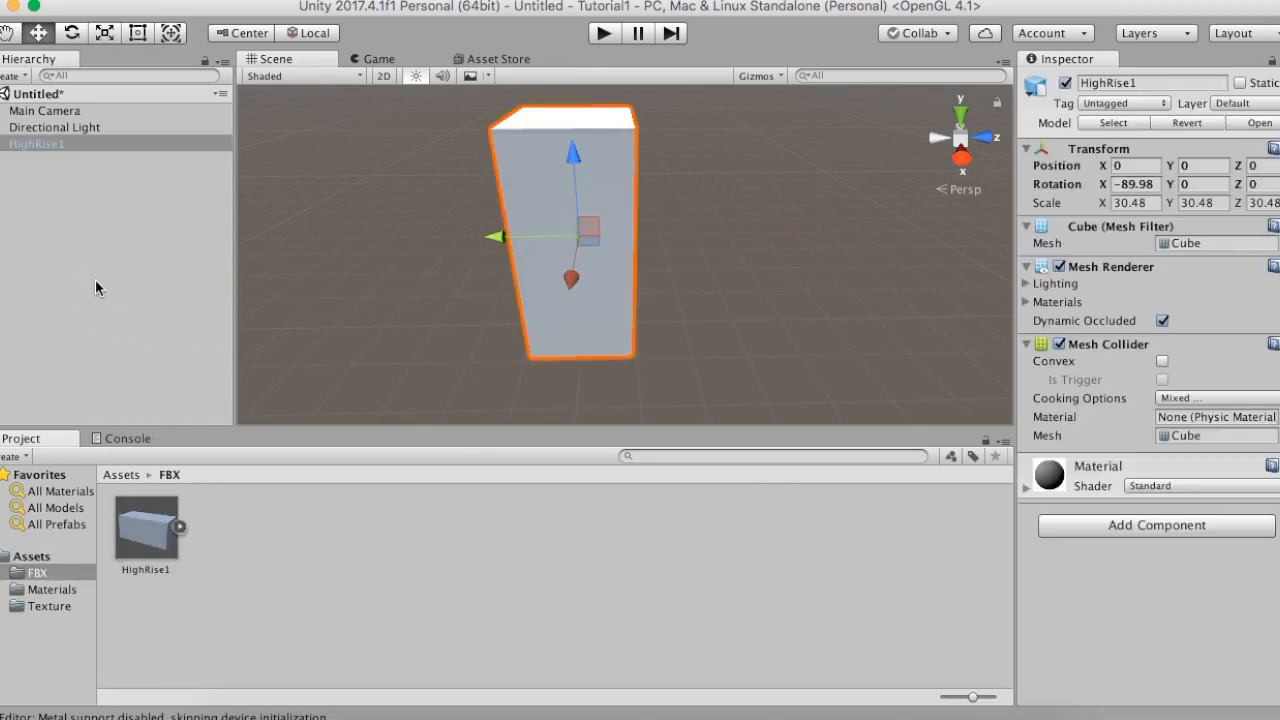
alt+drag(710, 341, 357, 191)
alt+drag(741, 312, 617, 343)
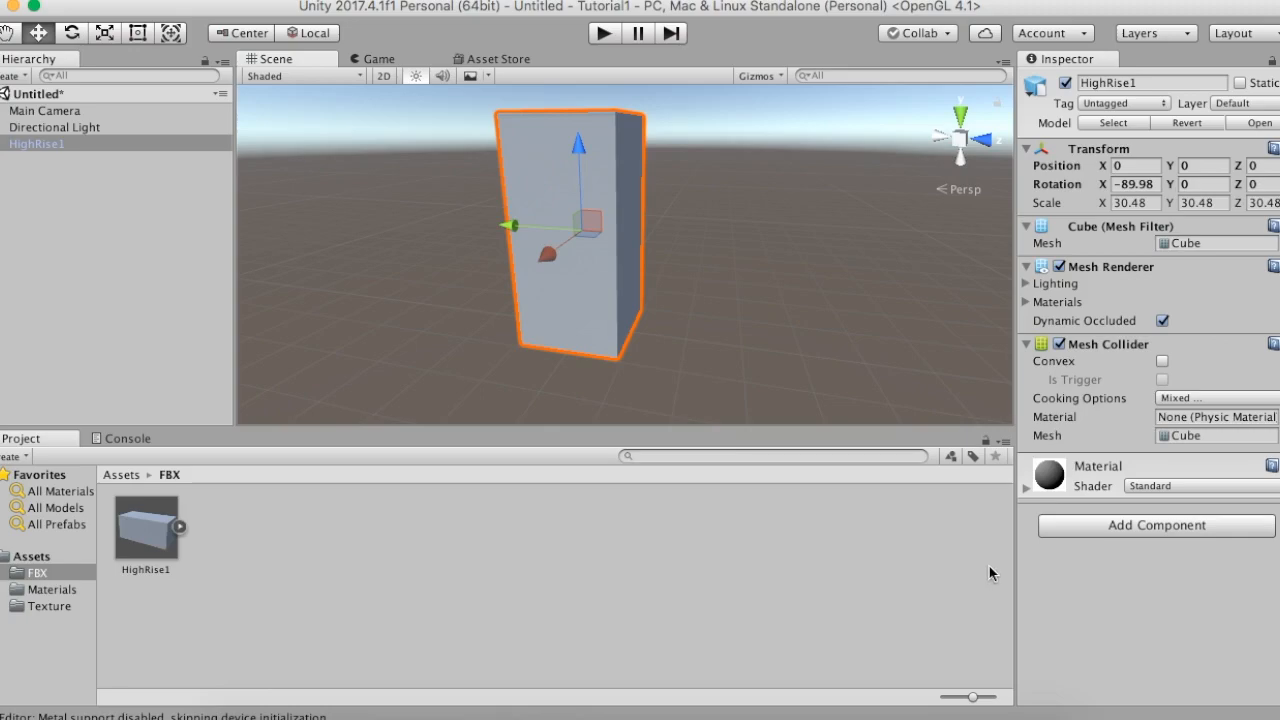
- Assign the HighRise1 texture to the Albedo map of the building's material
click(1046, 487)
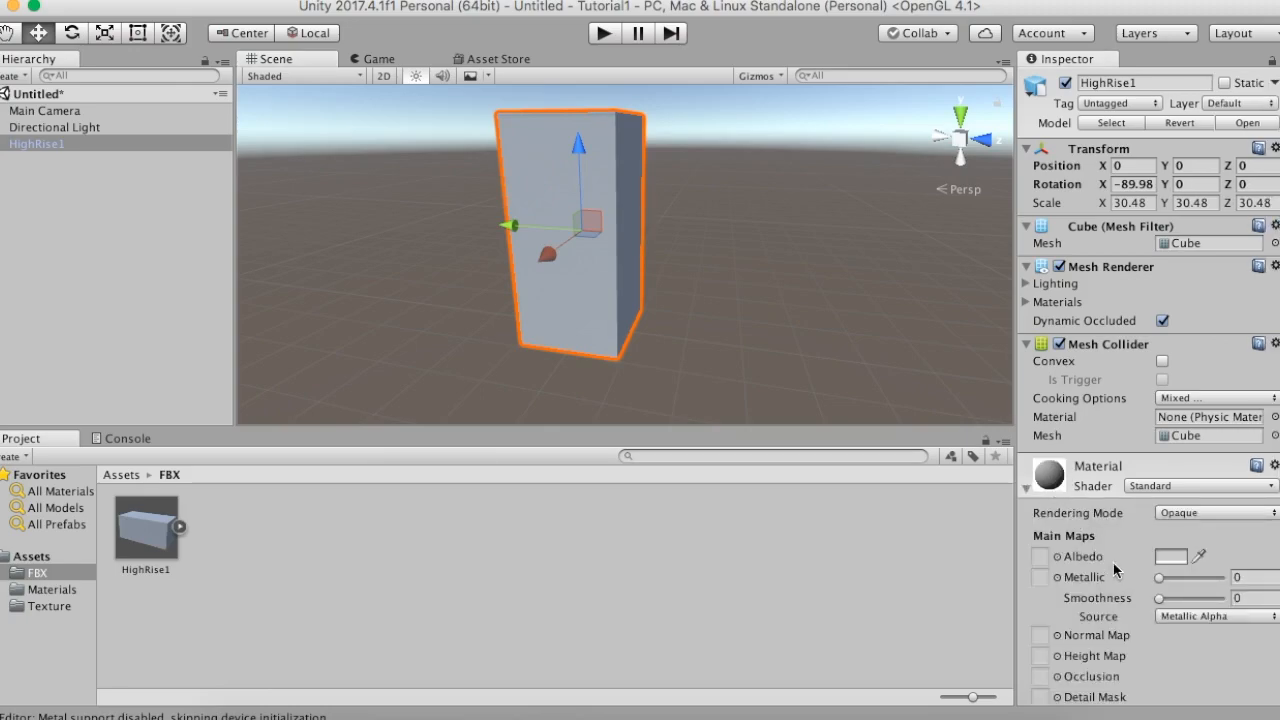
scroll(1110, 600, down, 5)
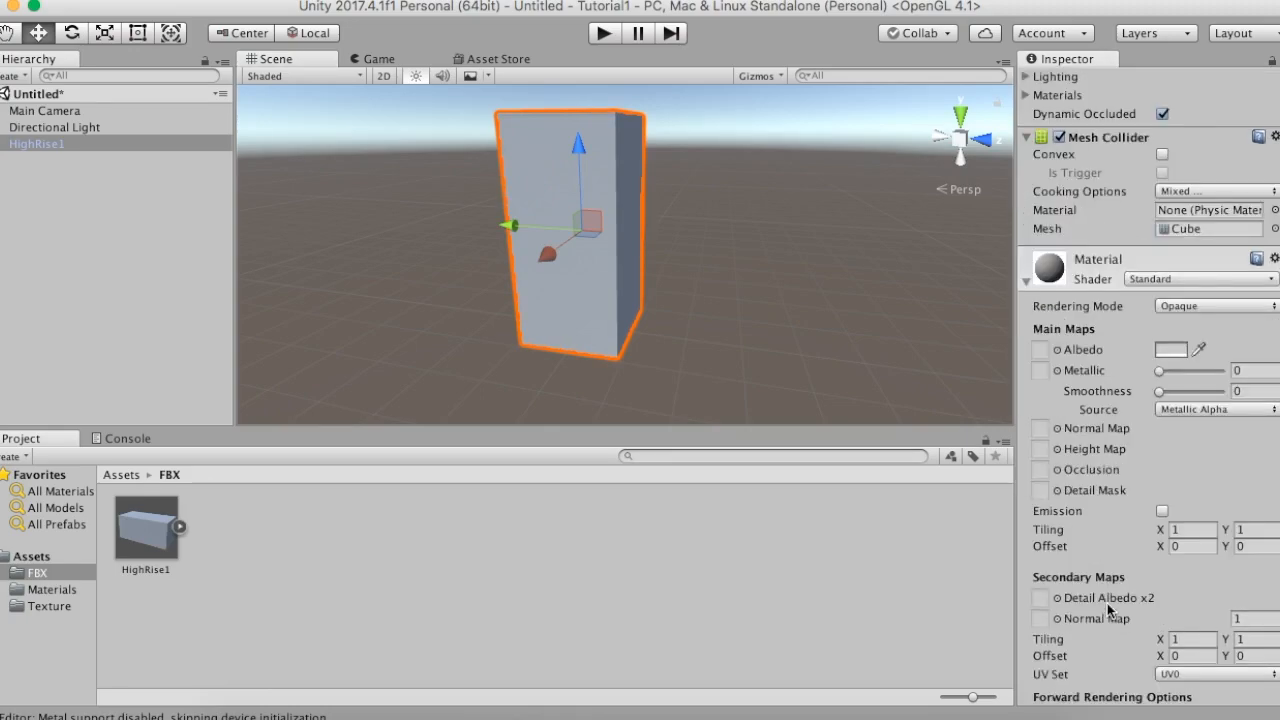
click(1057, 350)
click(112, 102)
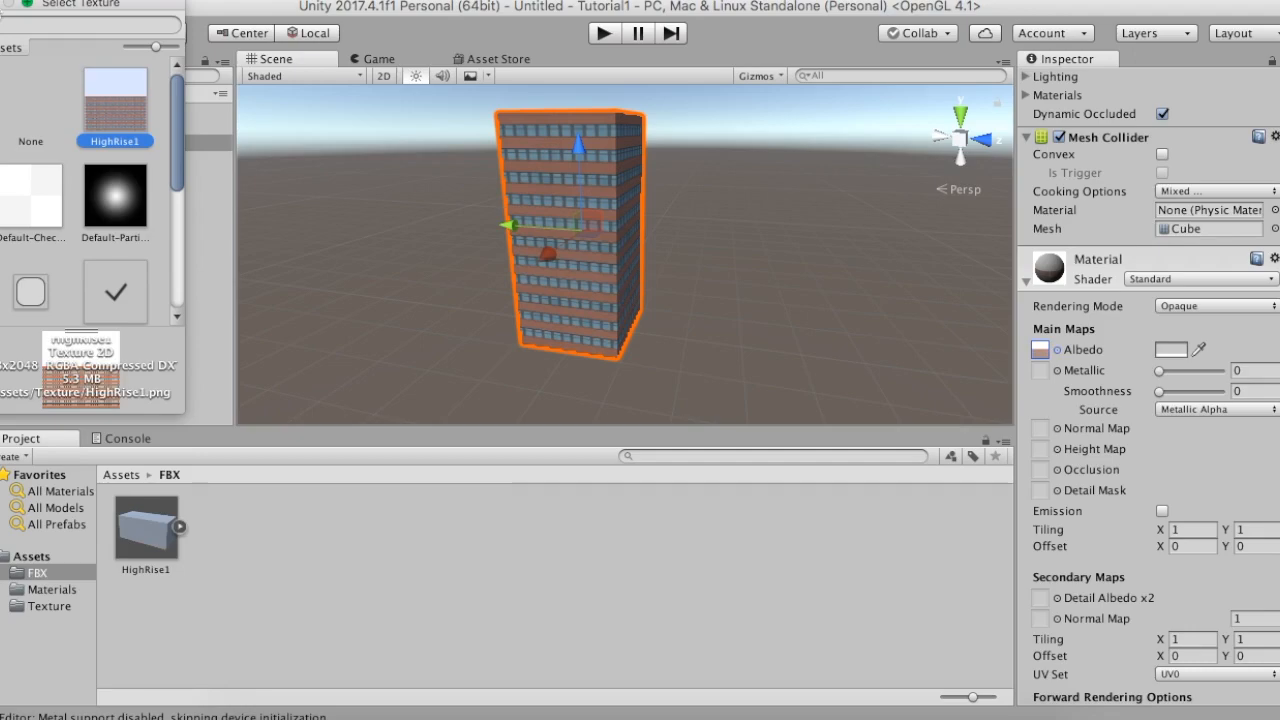
click(1, 5)
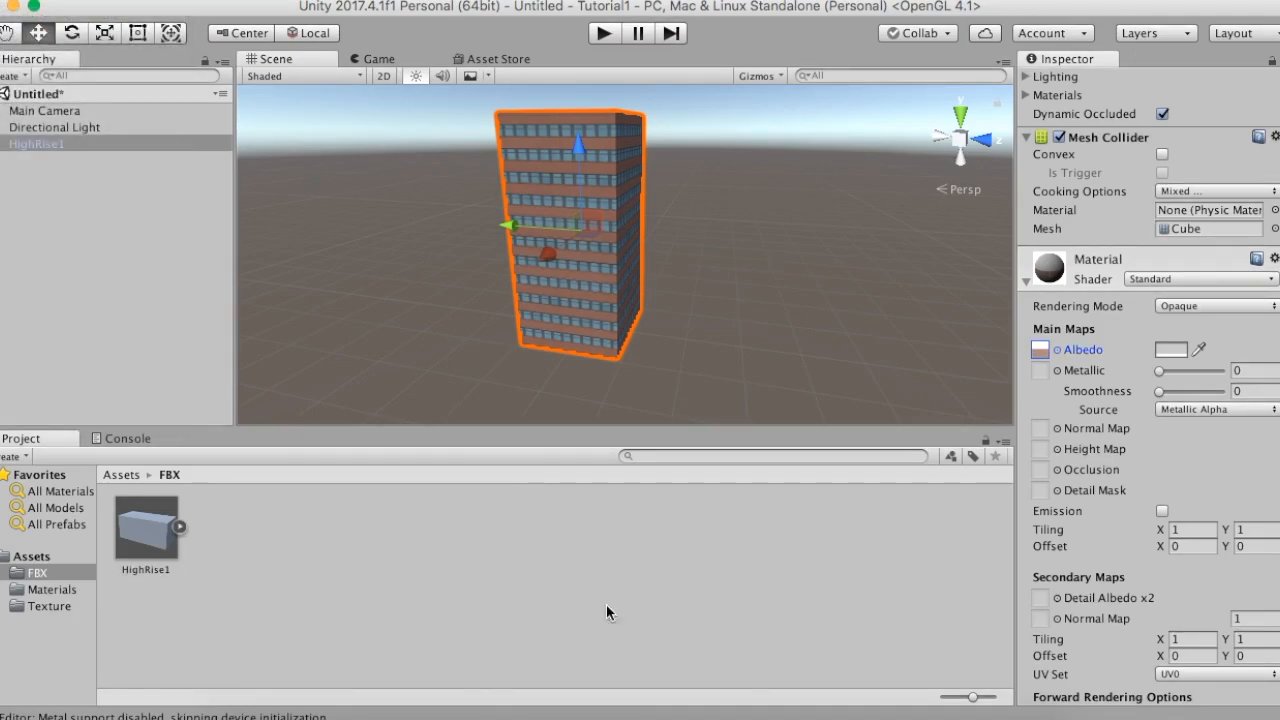
- Set the building material's Albedo colour to white, hex FFFFFFFF
scroll(659, 302, up, 2)
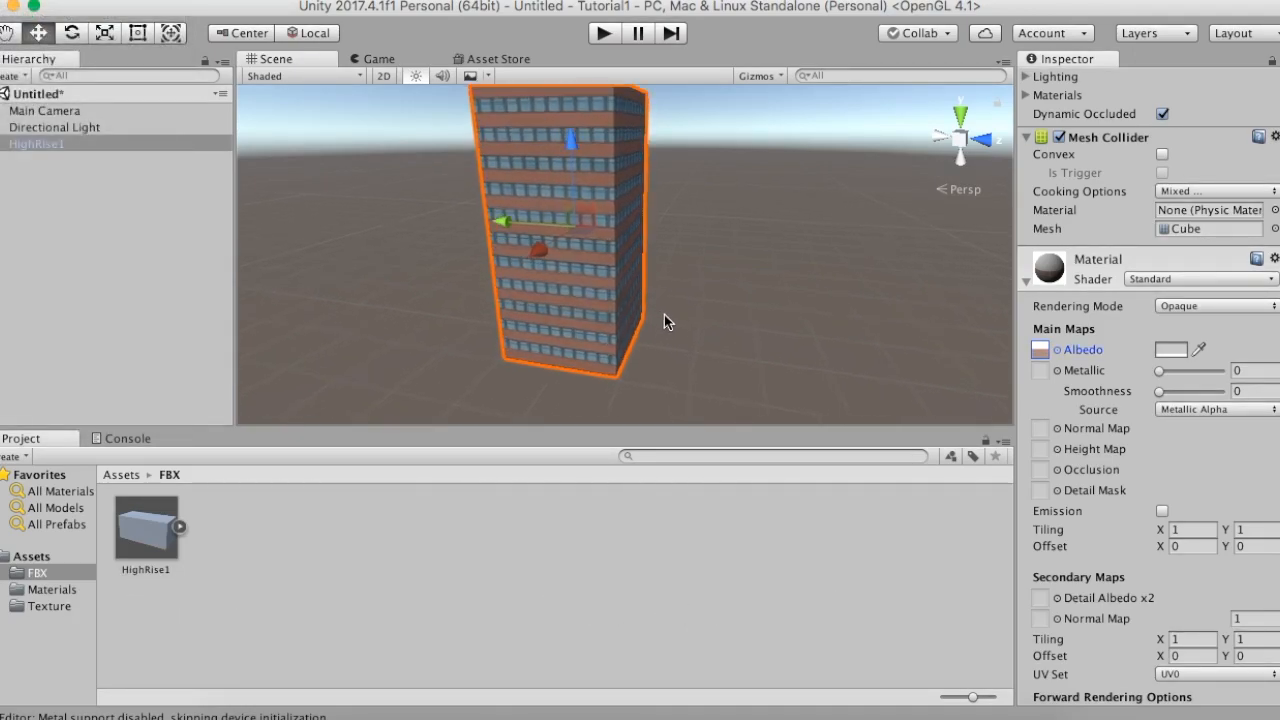
alt+drag(690, 277, 750, 226)
scroll(764, 326, up, 10)
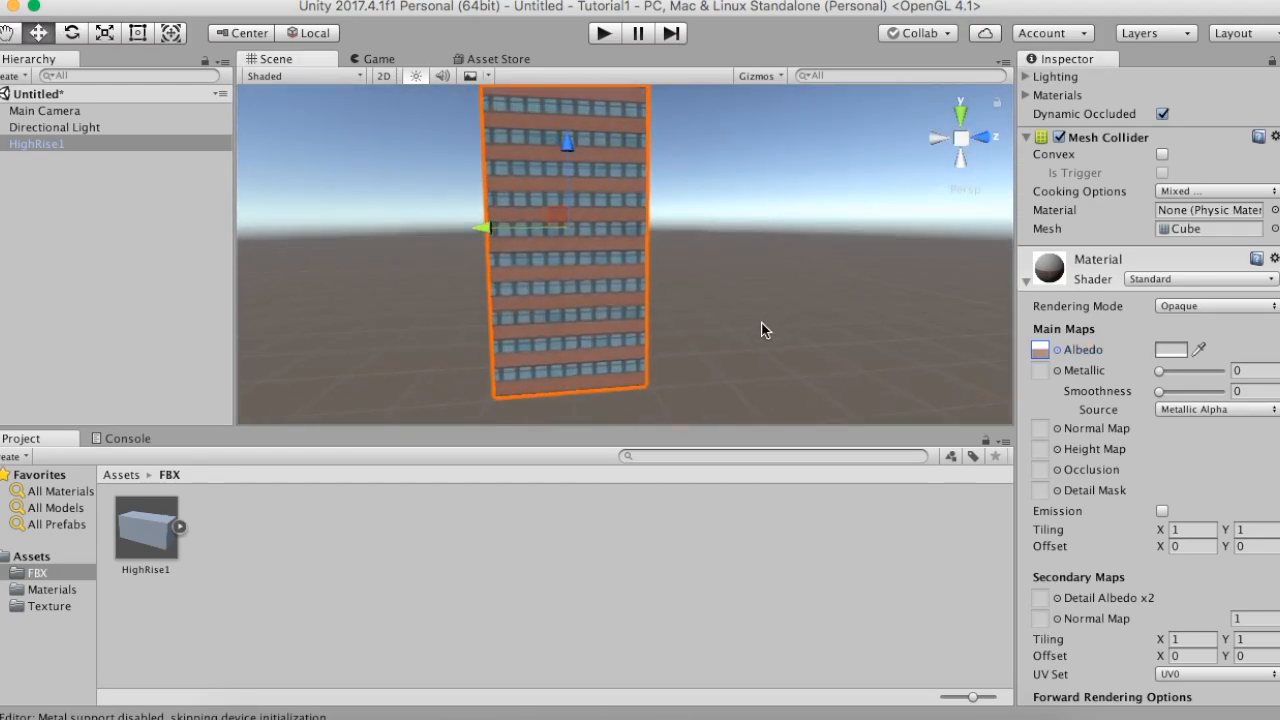
alt+drag(772, 353, 917, 290)
scroll(826, 409, down, 4)
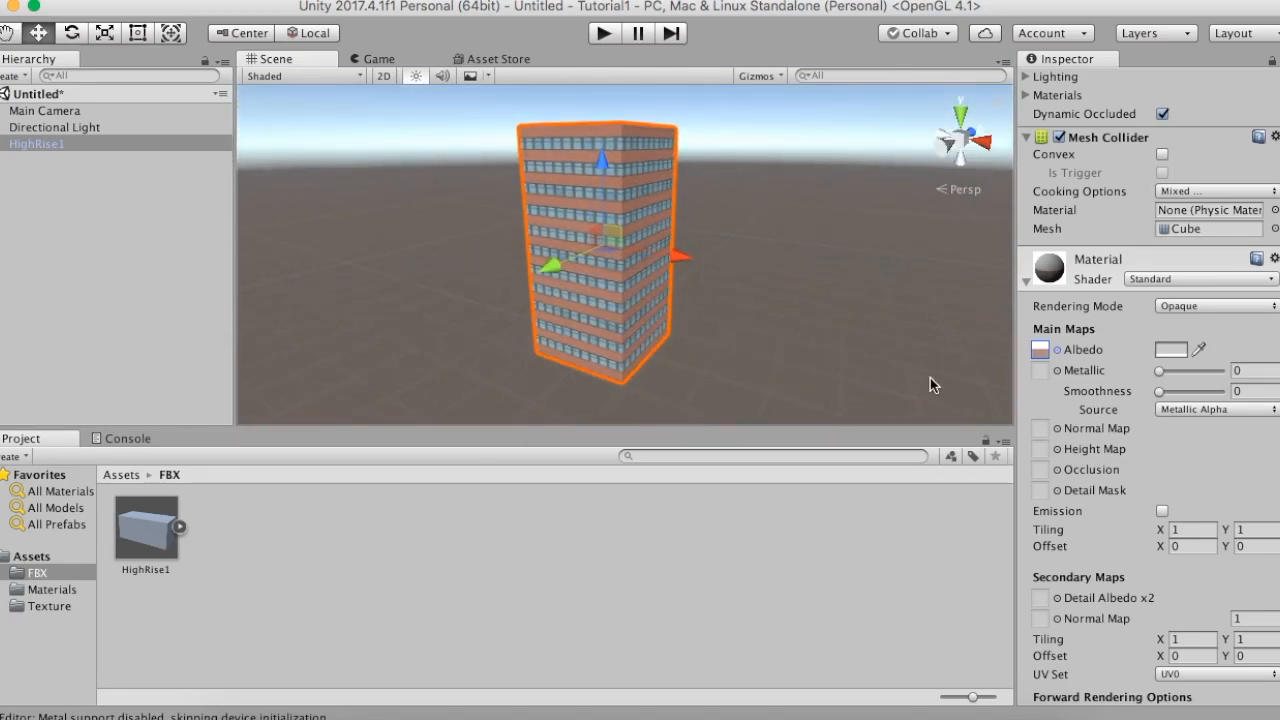
click(1172, 350)
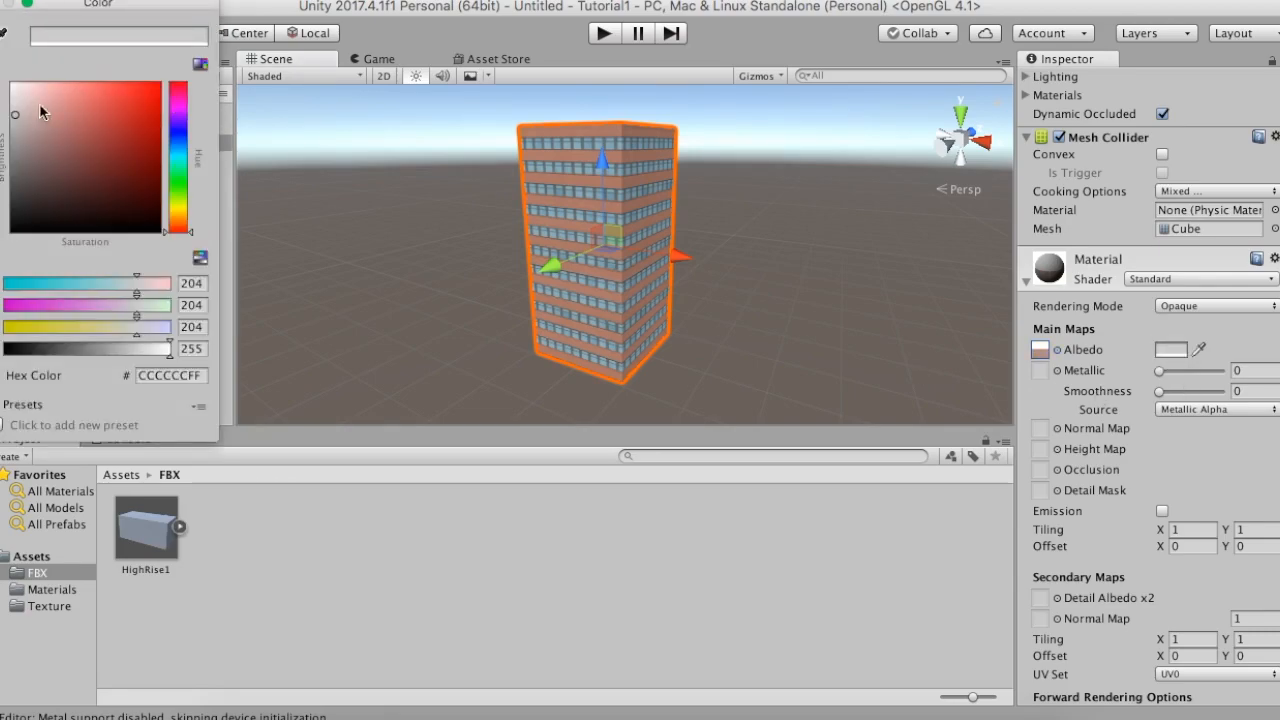
drag(15, 120, 12, 66)
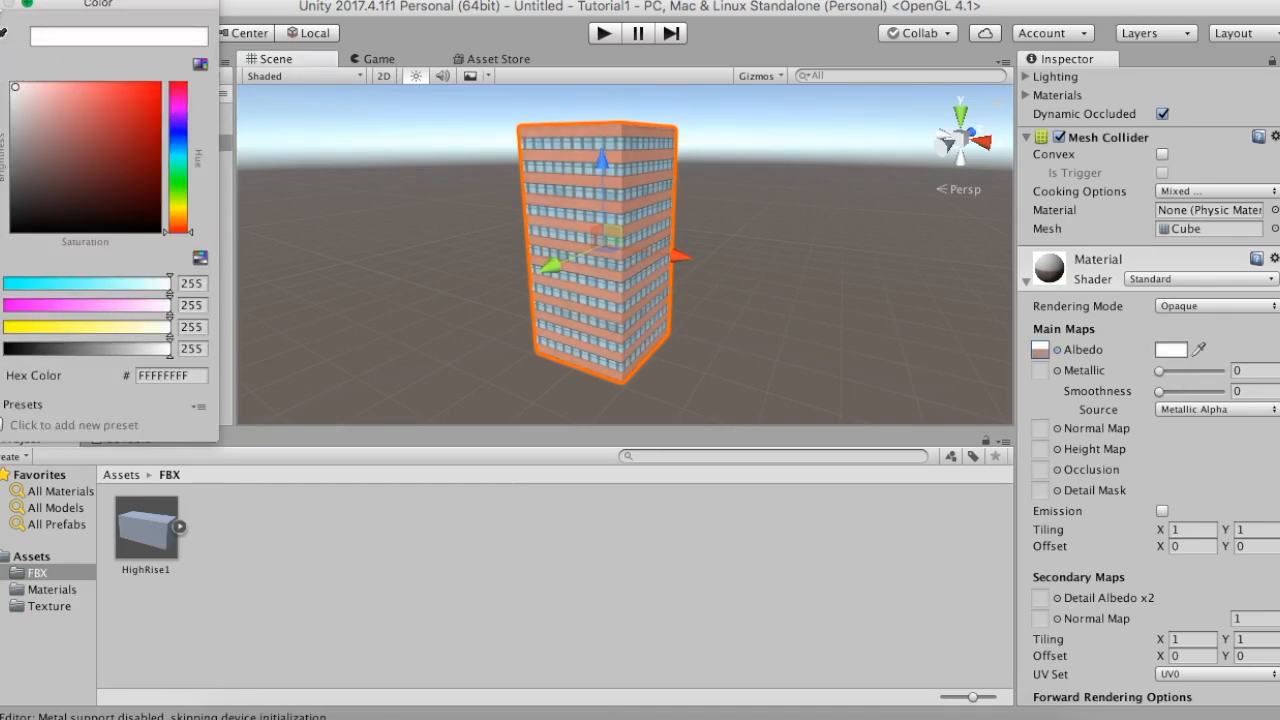
click(572, 258)
- Examine the textured building from all sides, checking how the windows and brick bands meet at the corners and along the base
scroll(852, 336, up, 3)
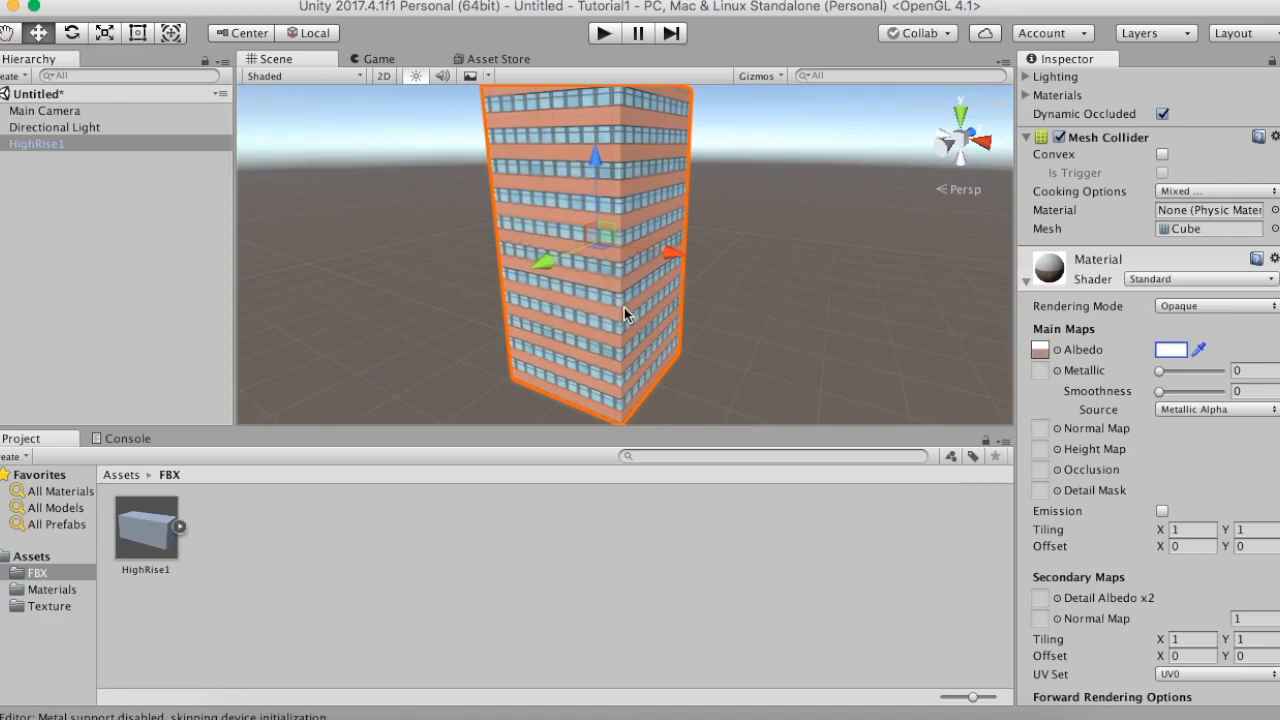
alt+drag(576, 316, 828, 127)
scroll(816, 331, up, 2)
alt+drag(820, 337, 886, 384)
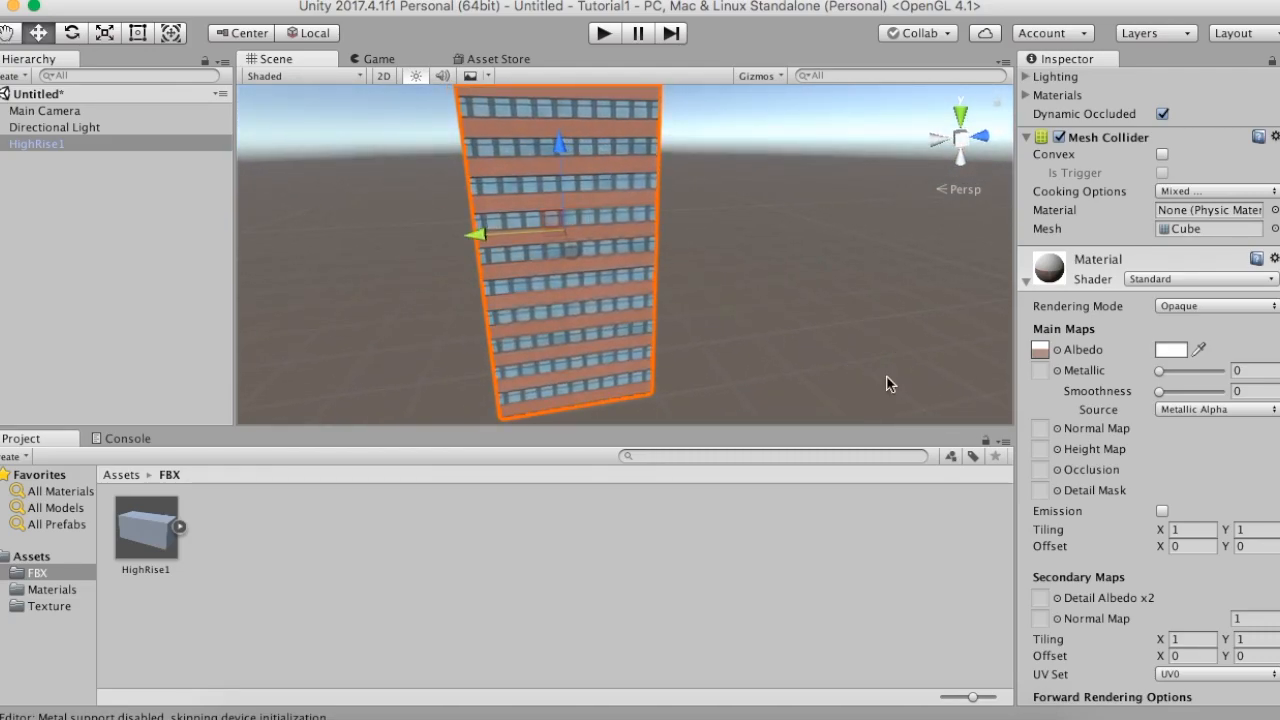
alt+drag(832, 327, 821, 327)
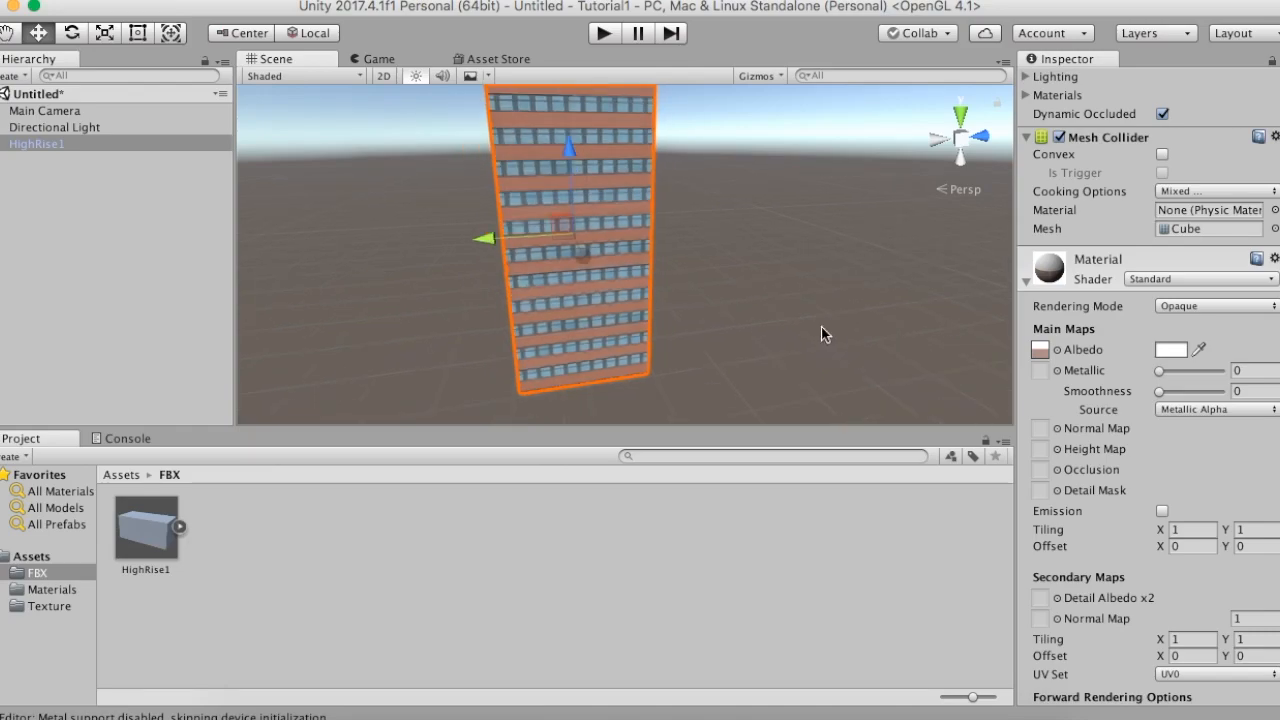
alt+drag(640, 324, 888, 298)
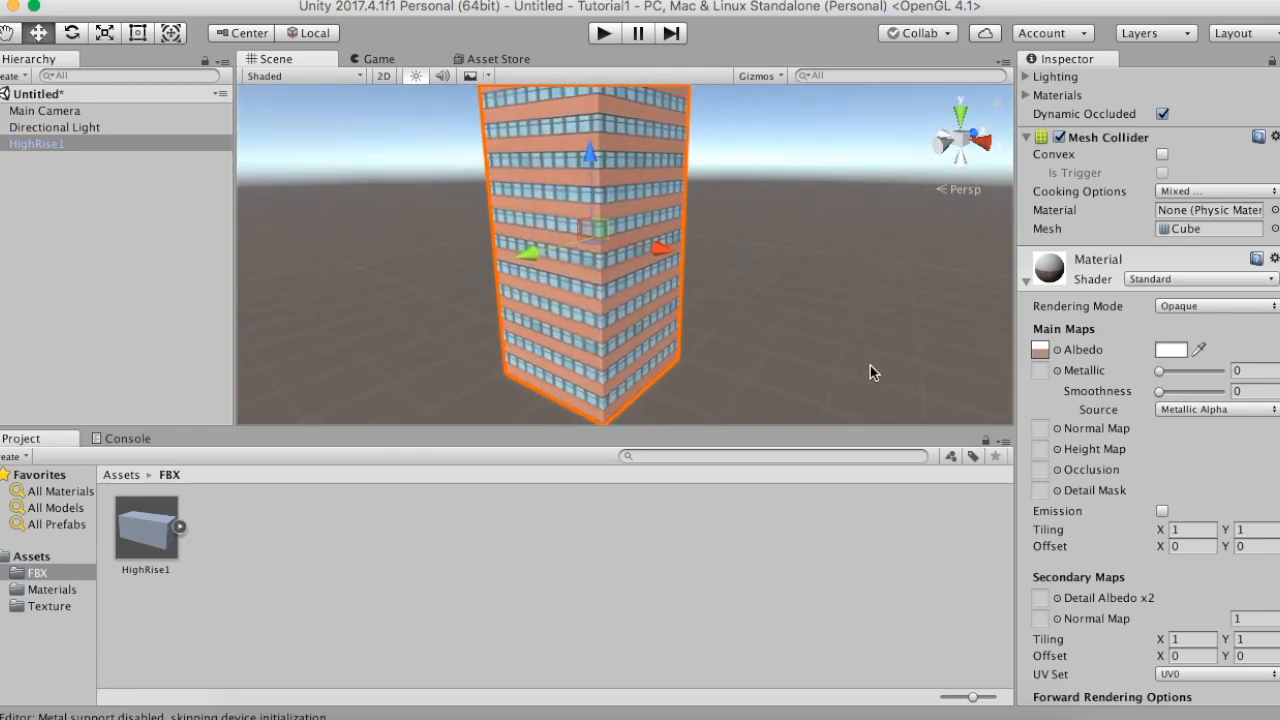
scroll(693, 345, up, 10)
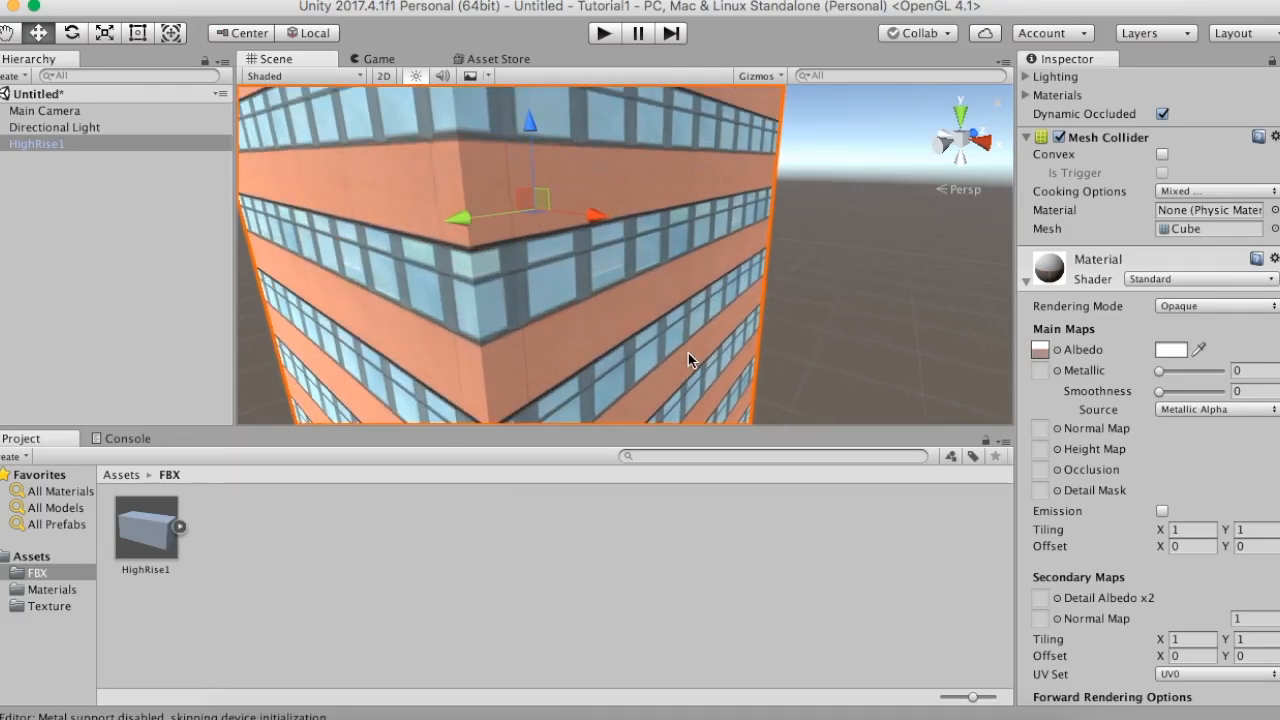
alt+drag(646, 357, 696, 393)
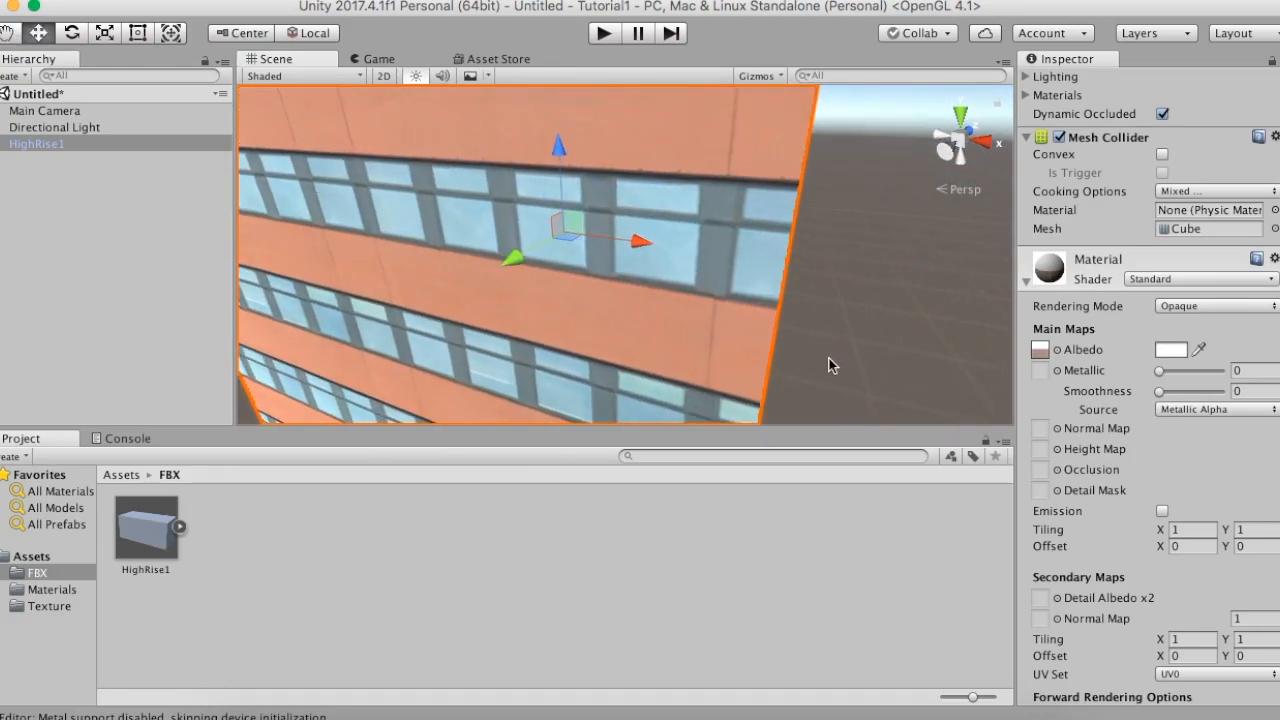
alt+drag(813, 368, 770, 365)
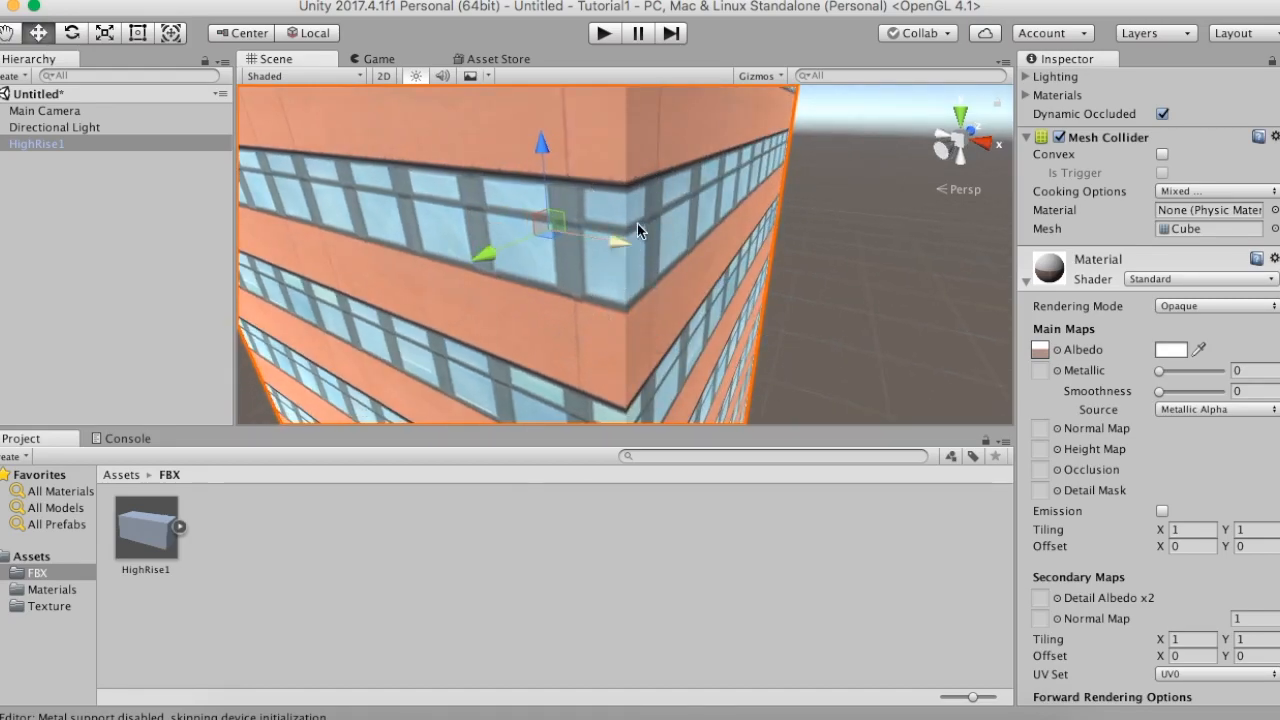
scroll(577, 326, down, 4)
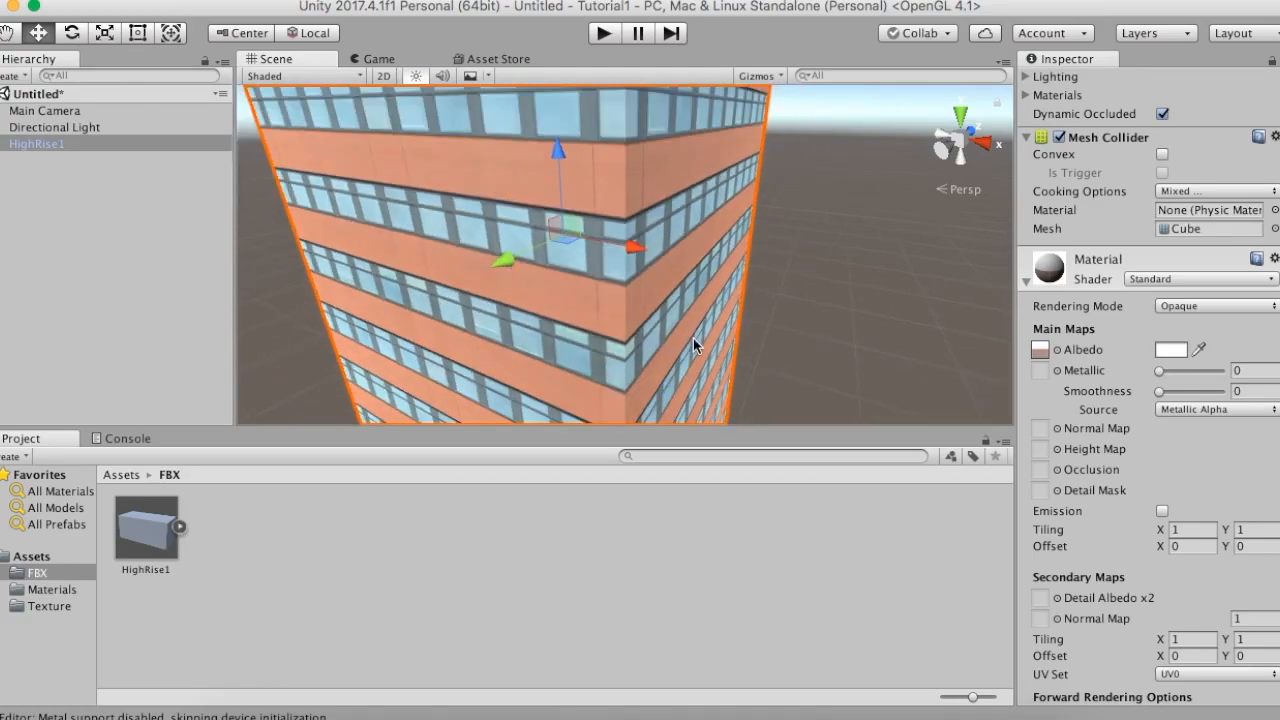
alt+drag(691, 335, 680, 211)
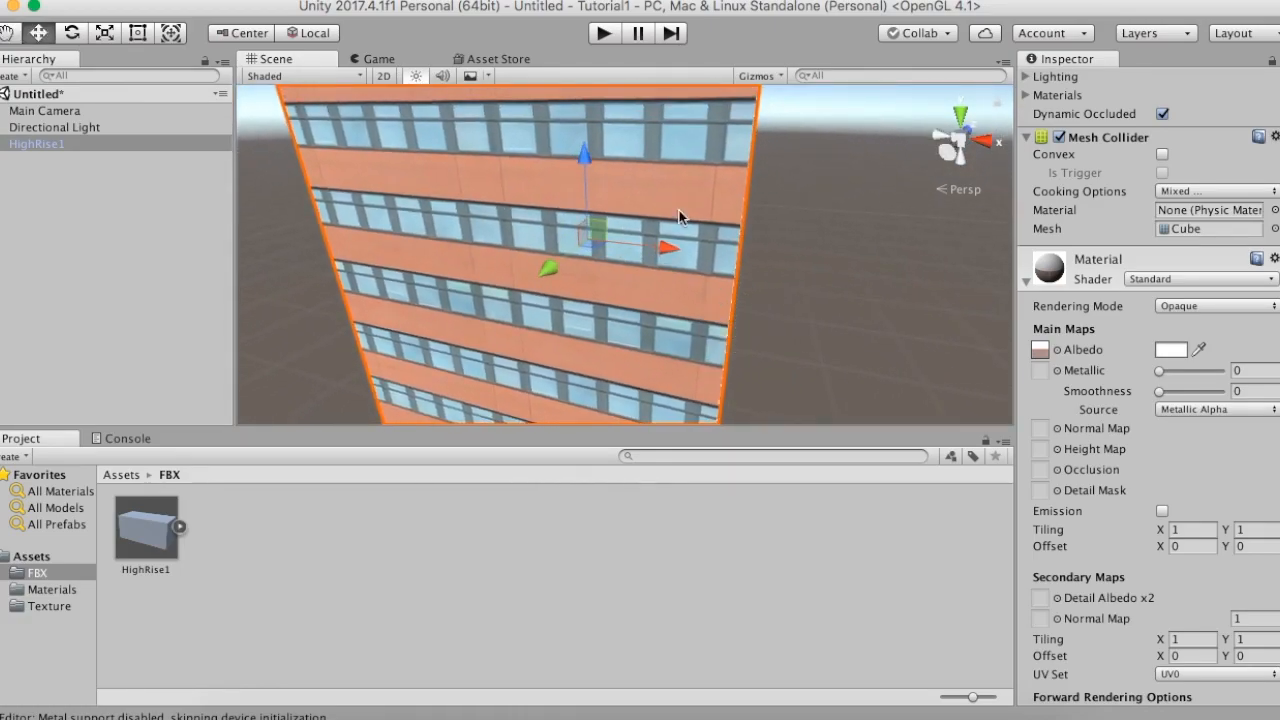
alt+drag(822, 283, 737, 351)
scroll(800, 310, down, 2)
alt+drag(800, 304, 628, 360)
scroll(706, 337, up, 6)
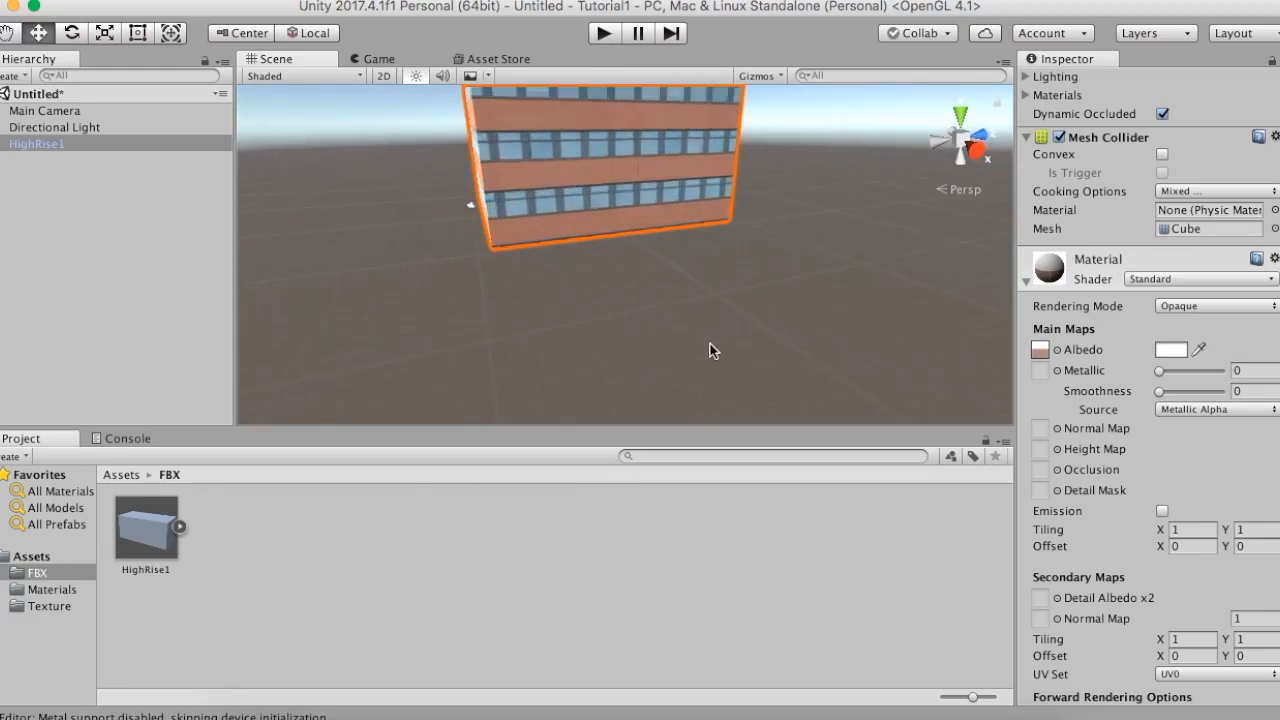
alt+drag(778, 343, 594, 310)
scroll(928, 306, up, 5)
scroll(700, 306, down, 8)
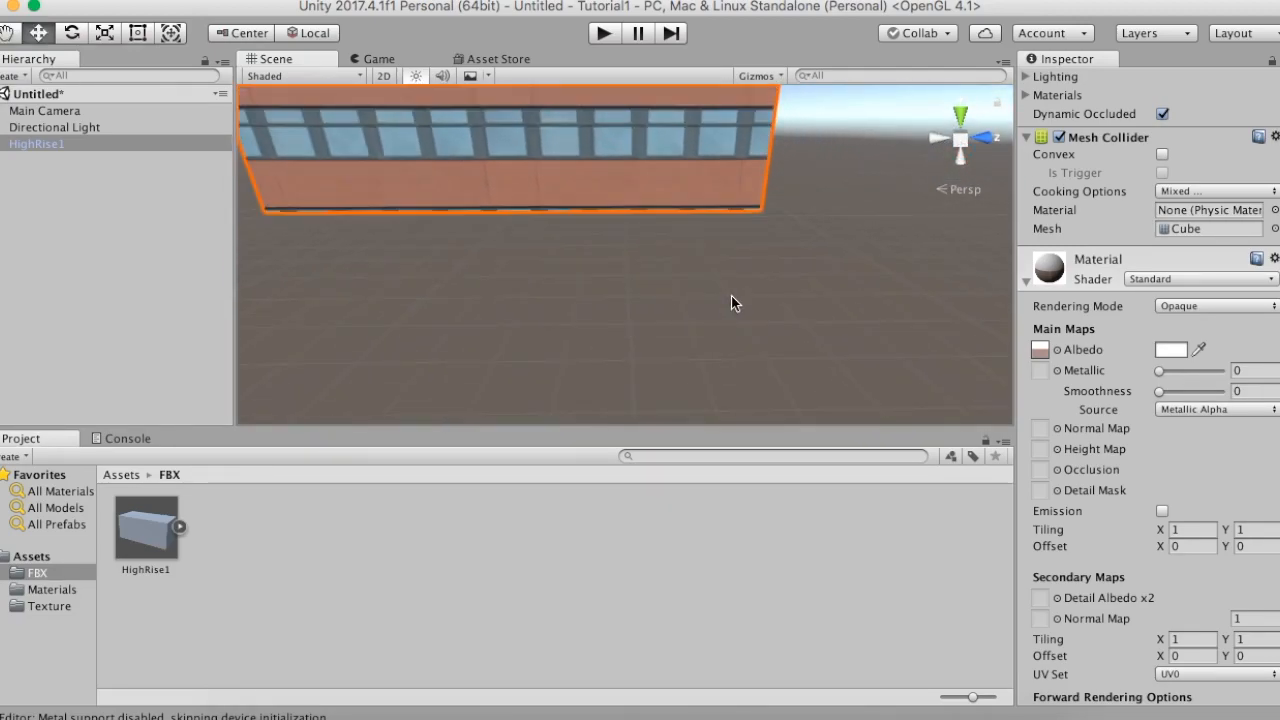
alt+drag(786, 320, 758, 345)
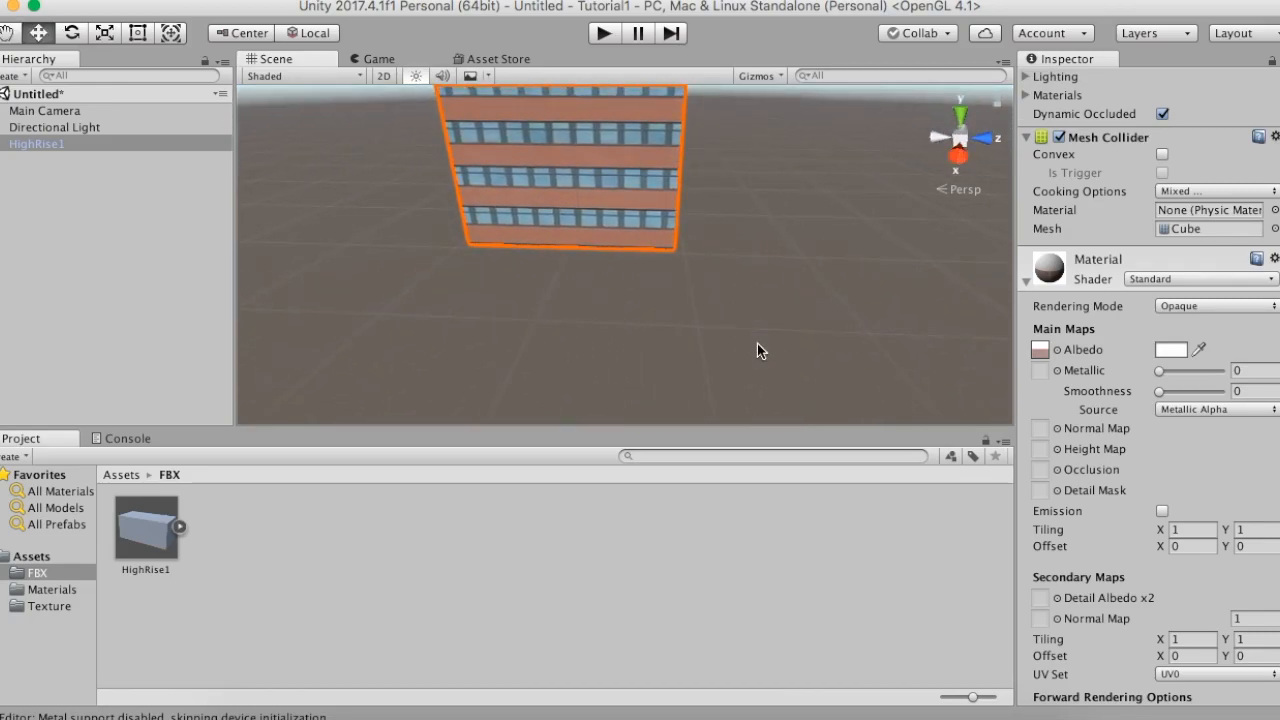